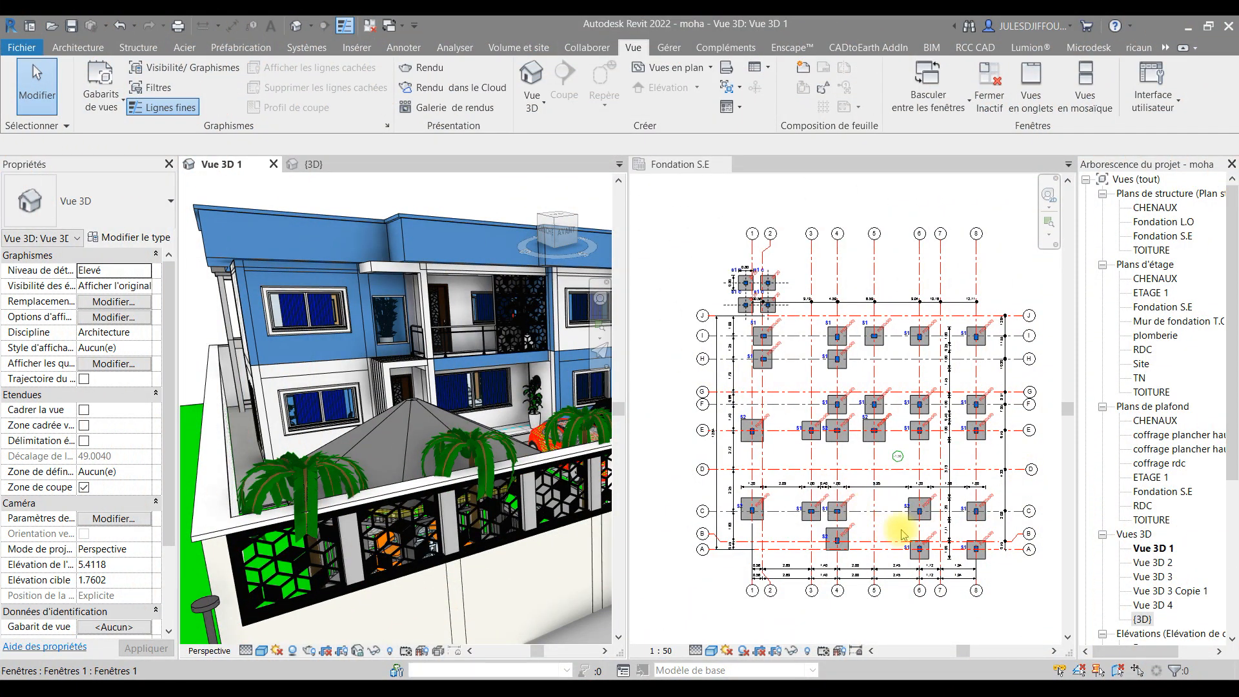
Close both open 3D views, keeping only the Fondation S.E structural plan open
left_click(273, 164)
left_click(272, 164)
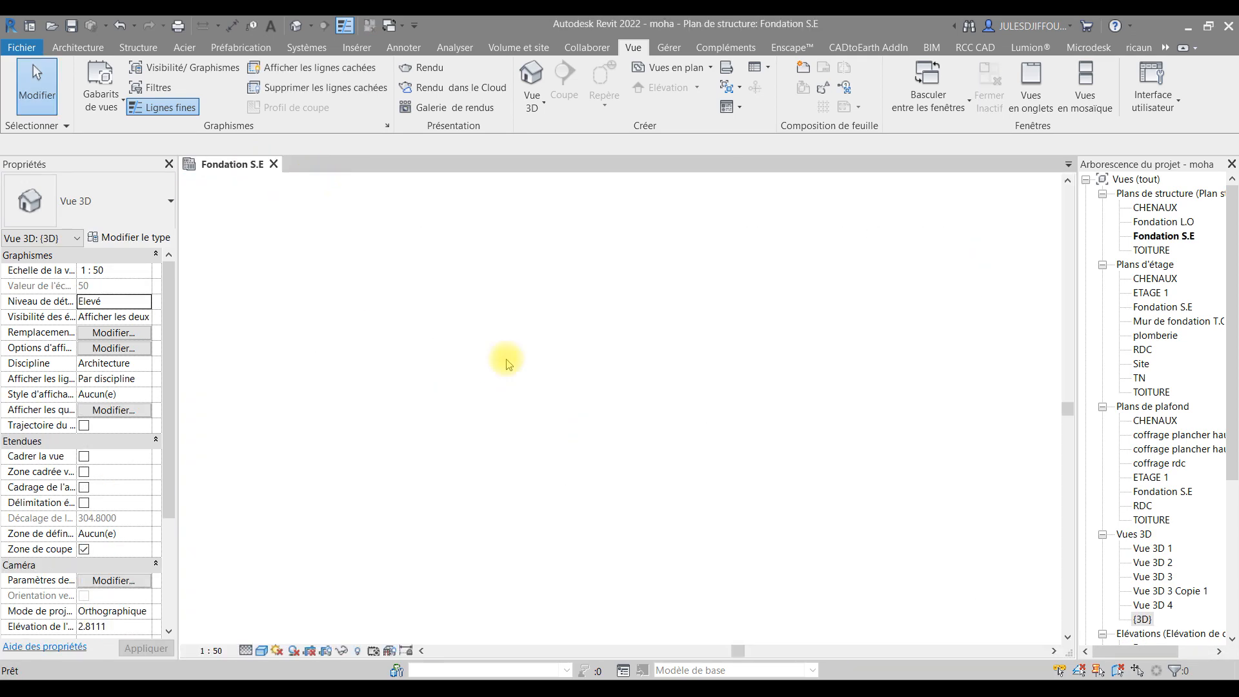
scroll(514, 443, "up", 6)
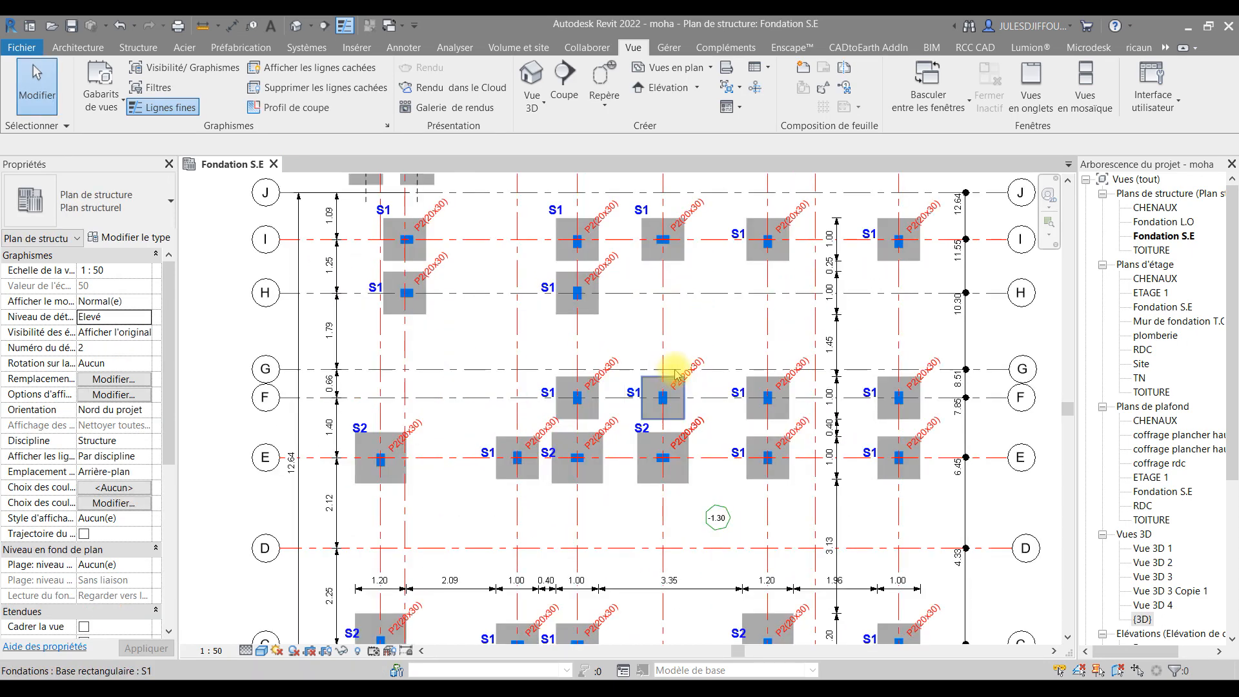
Examine the S1 and S2 footings and their P2(20x30) columns on the foundation plan
middle_click_drag(673, 354, 670, 407)
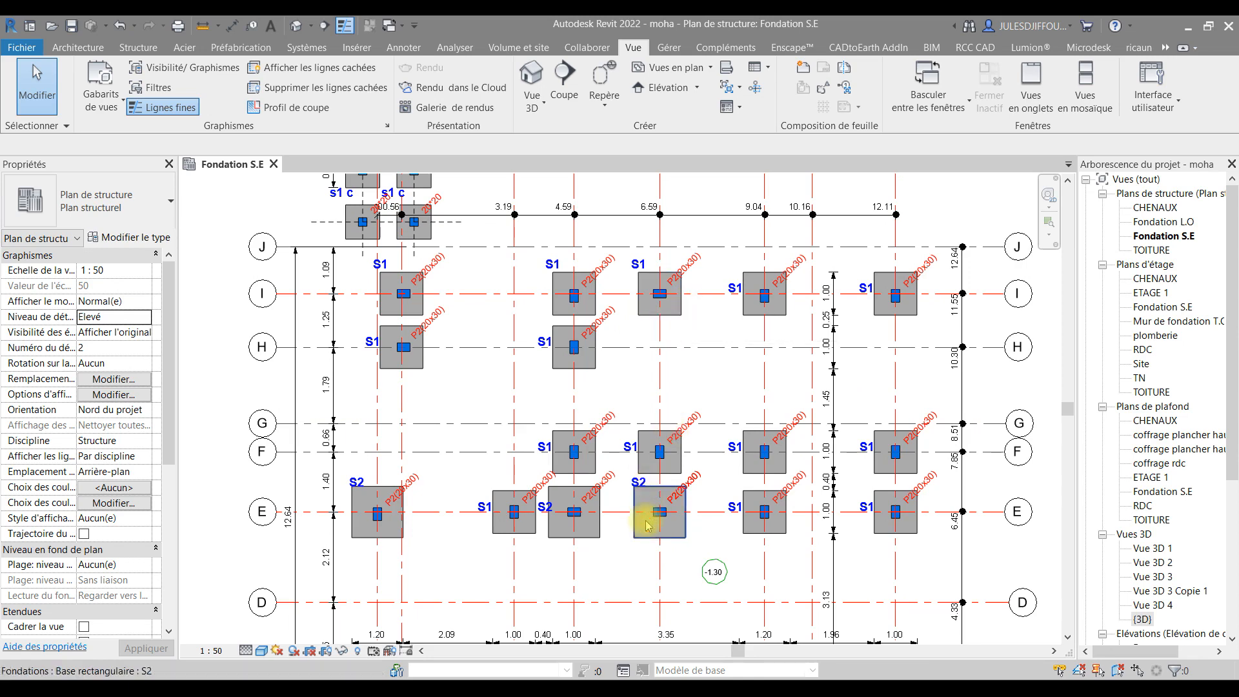
scroll(664, 286, "up", 5)
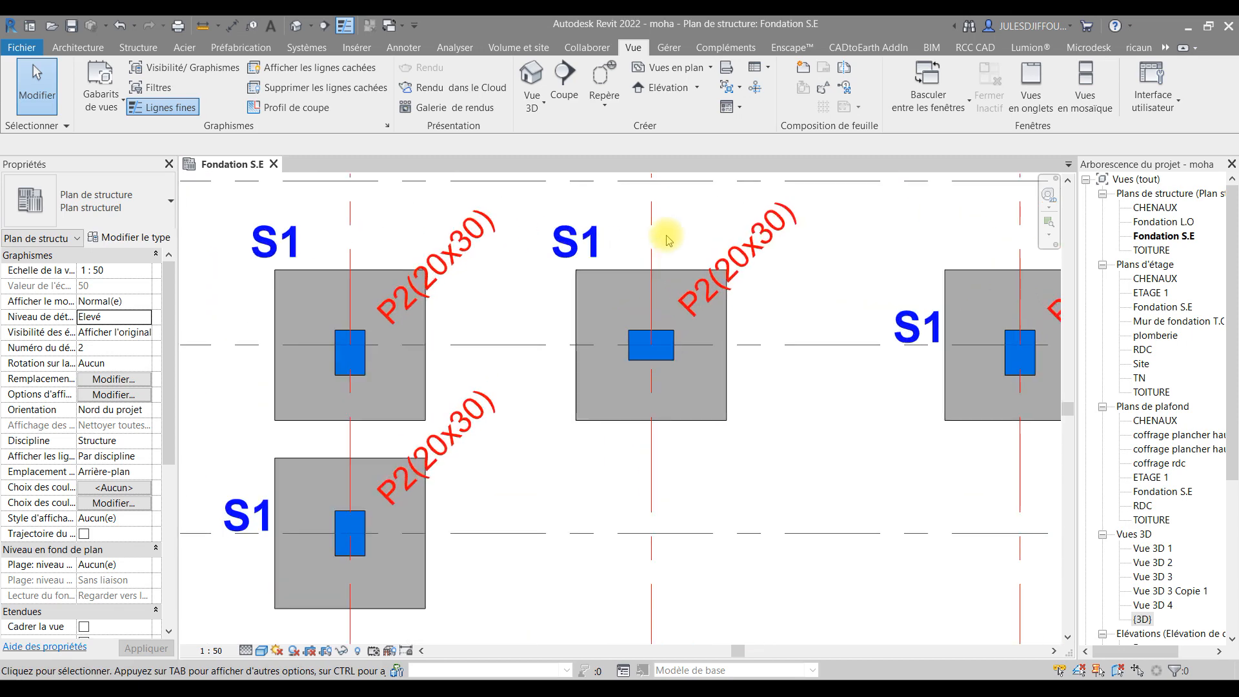
scroll(668, 242, "up", 1)
scroll(558, 264, "down", 2)
scroll(564, 276, "down", 1)
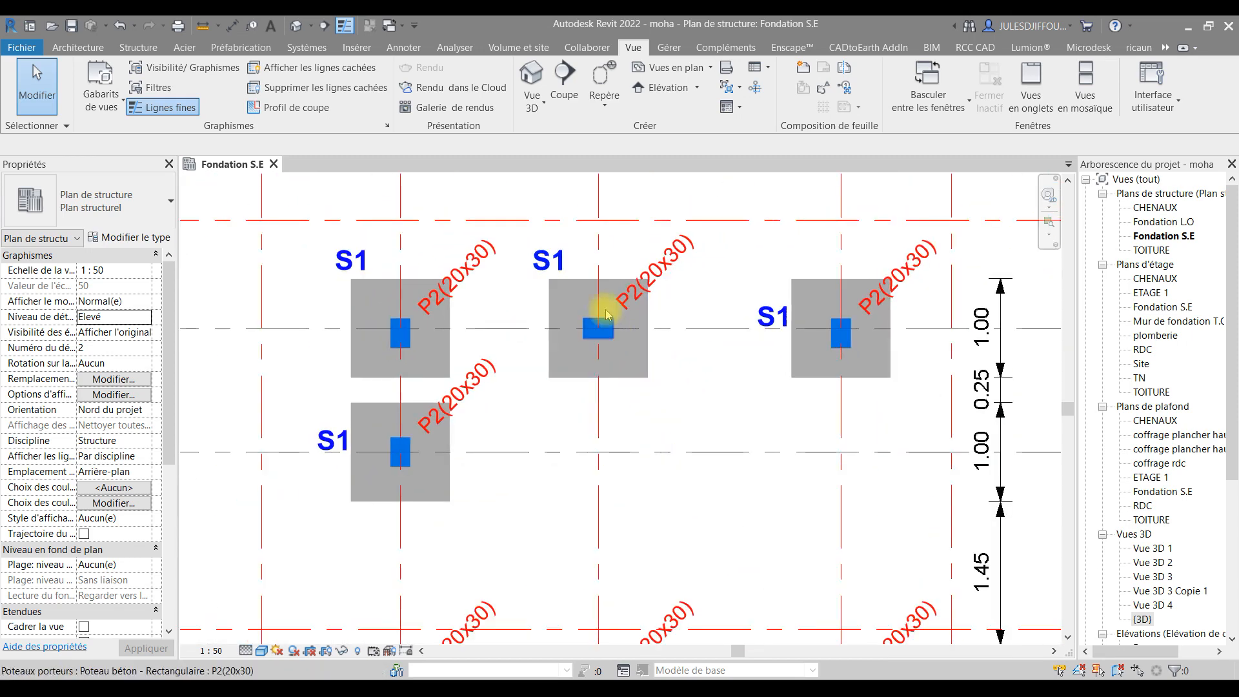
scroll(590, 250, "up", 3)
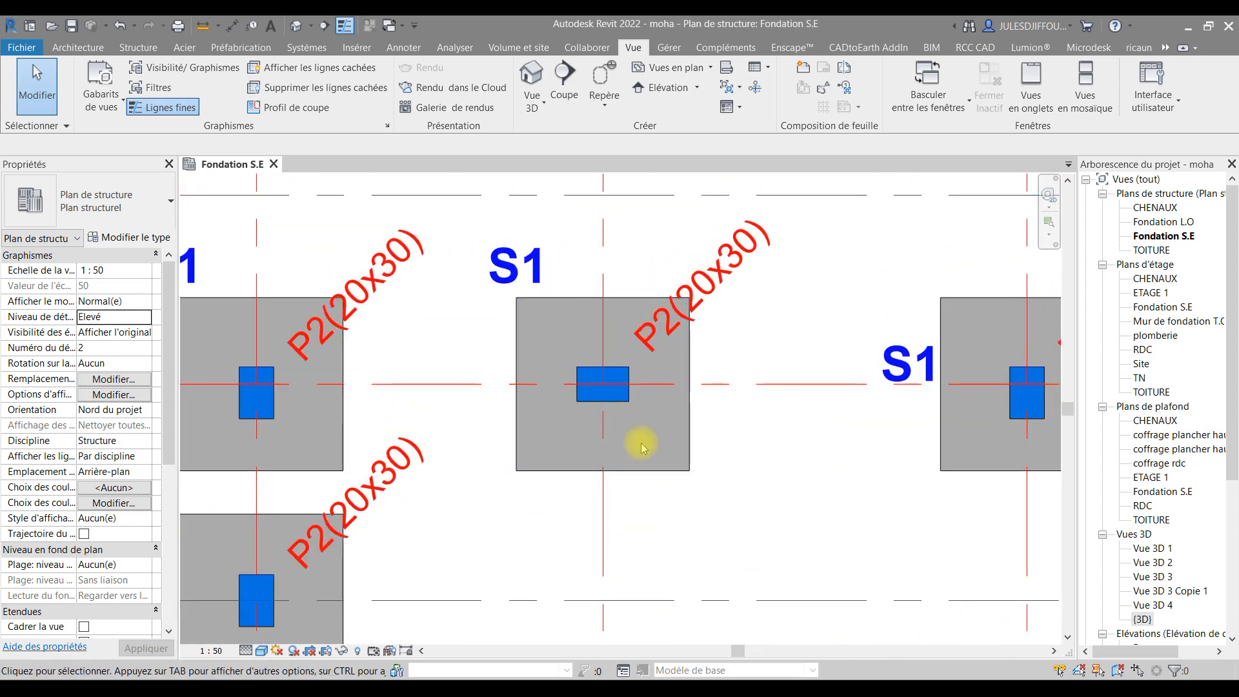
scroll(640, 439, "down", 1)
scroll(652, 380, "down", 4)
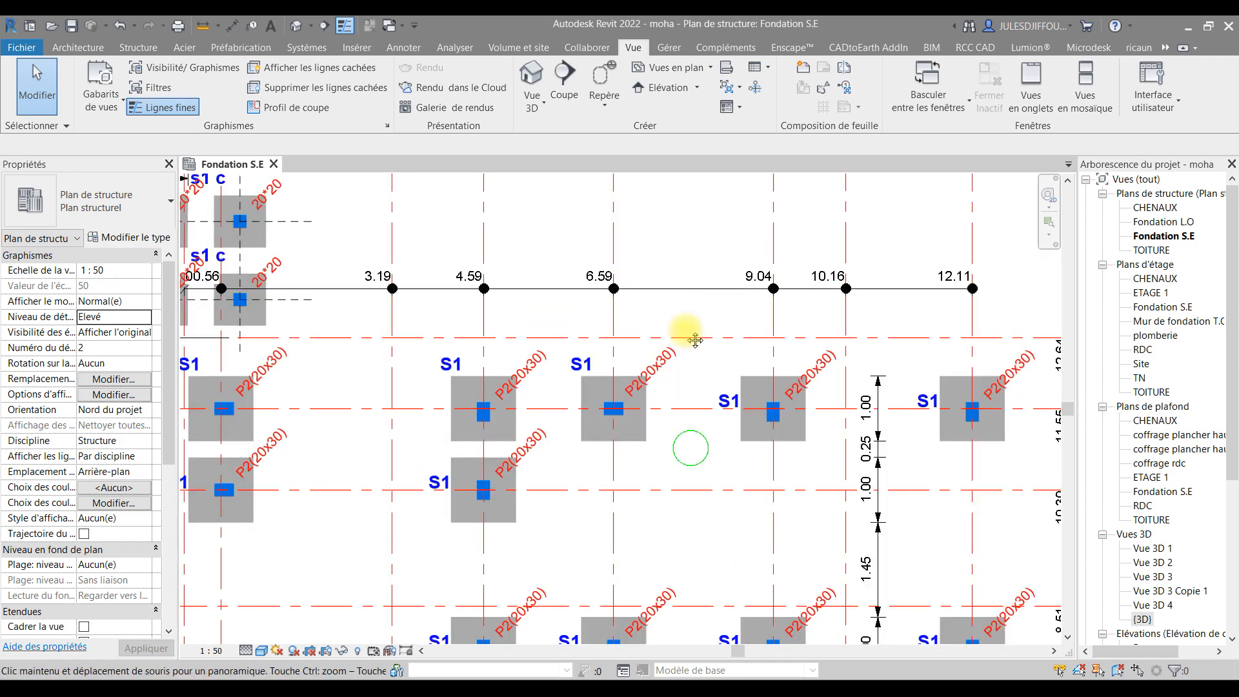
scroll(645, 451, "up", 1)
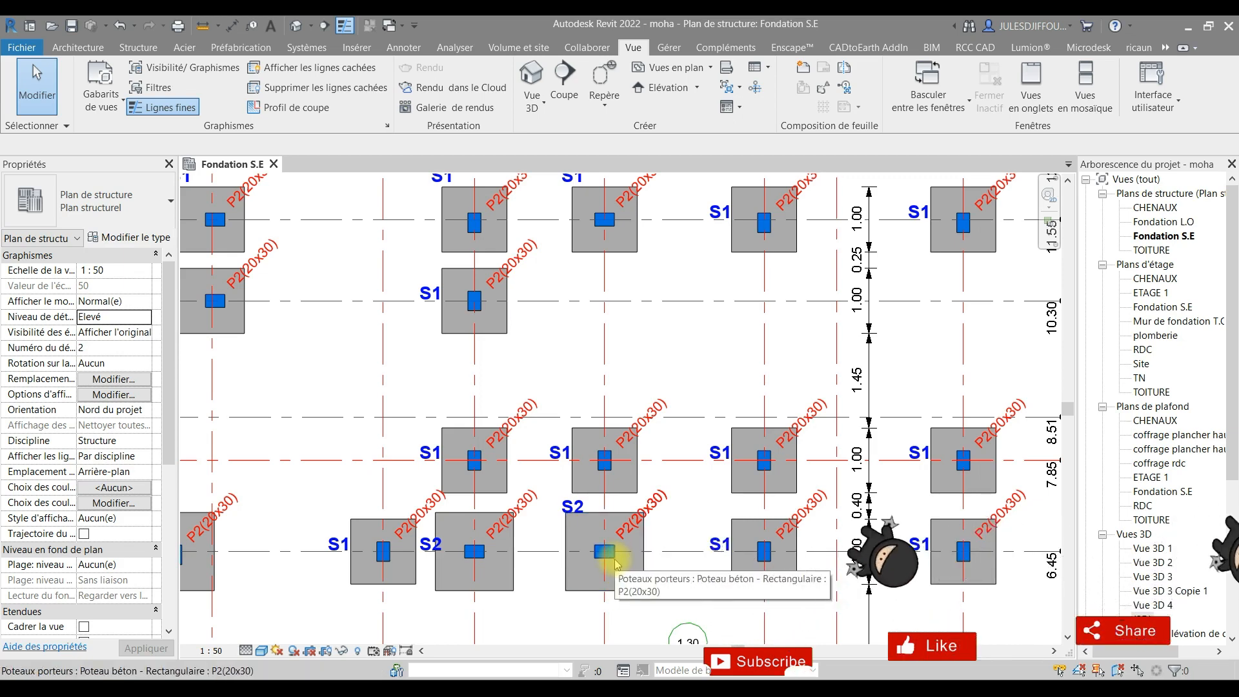
middle_click_drag(642, 268, 656, 393)
scroll(643, 372, "up", 2)
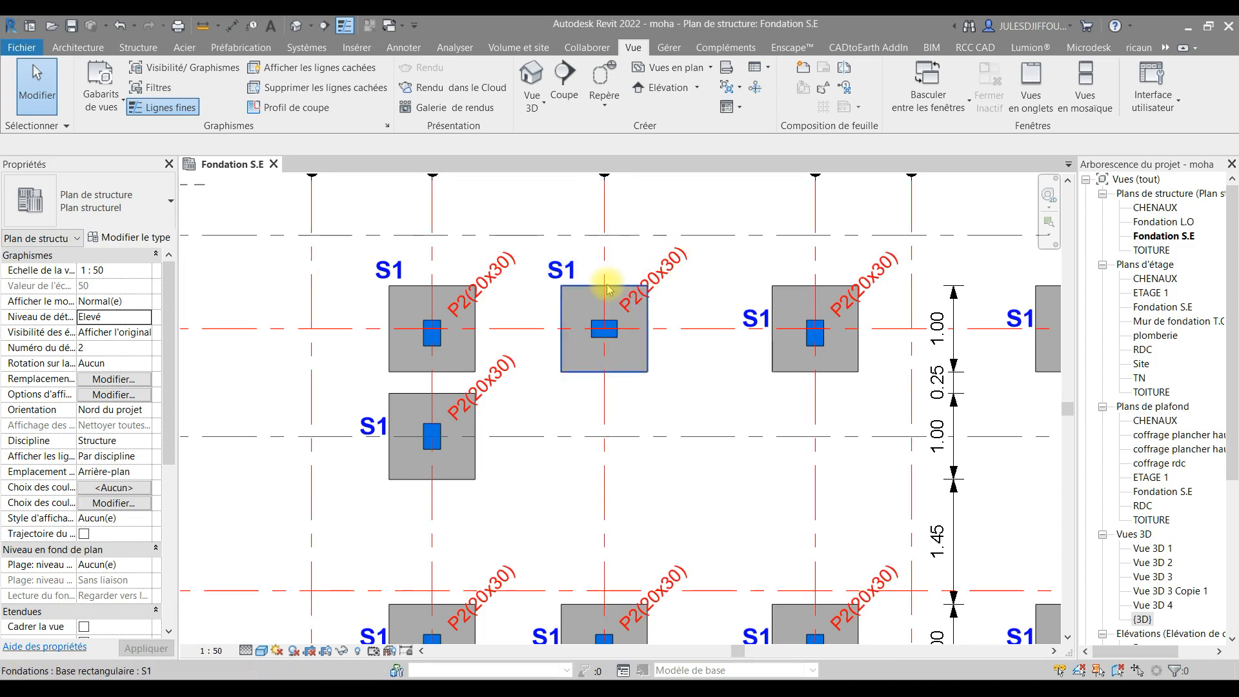
scroll(593, 291, "up", 4)
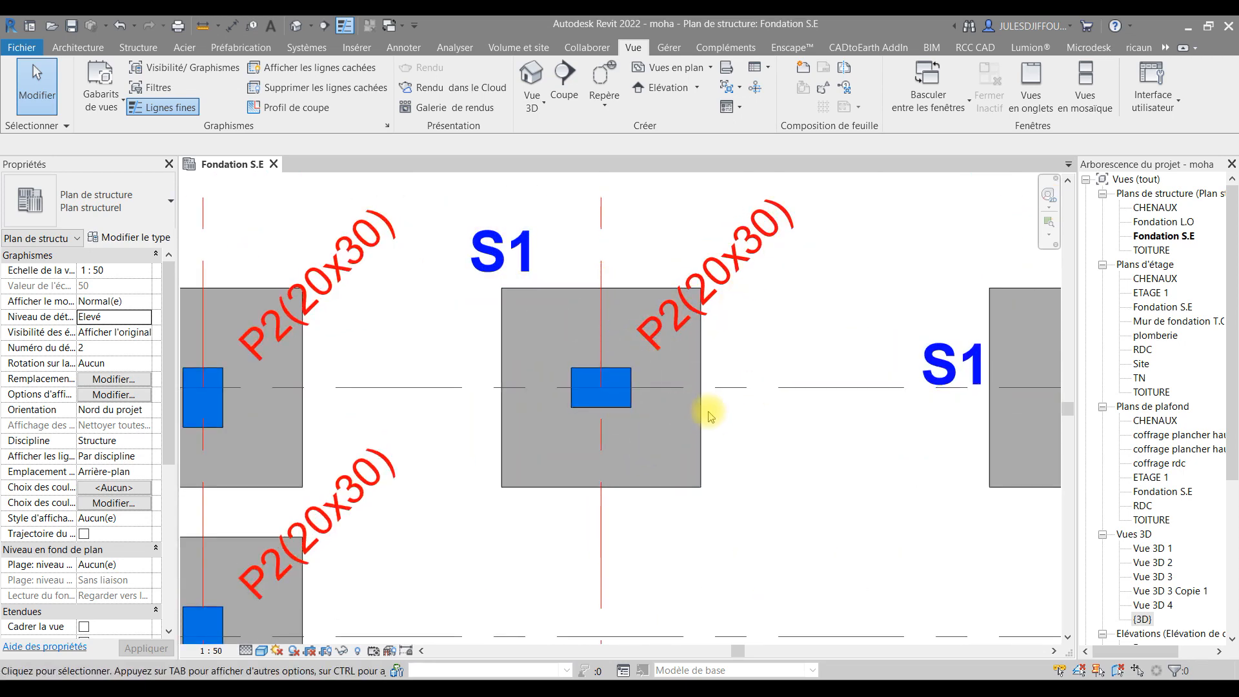
Draw a vertical section of type Détails along grid 5, cutting through the S1 footing on axis I
left_click(132, 47)
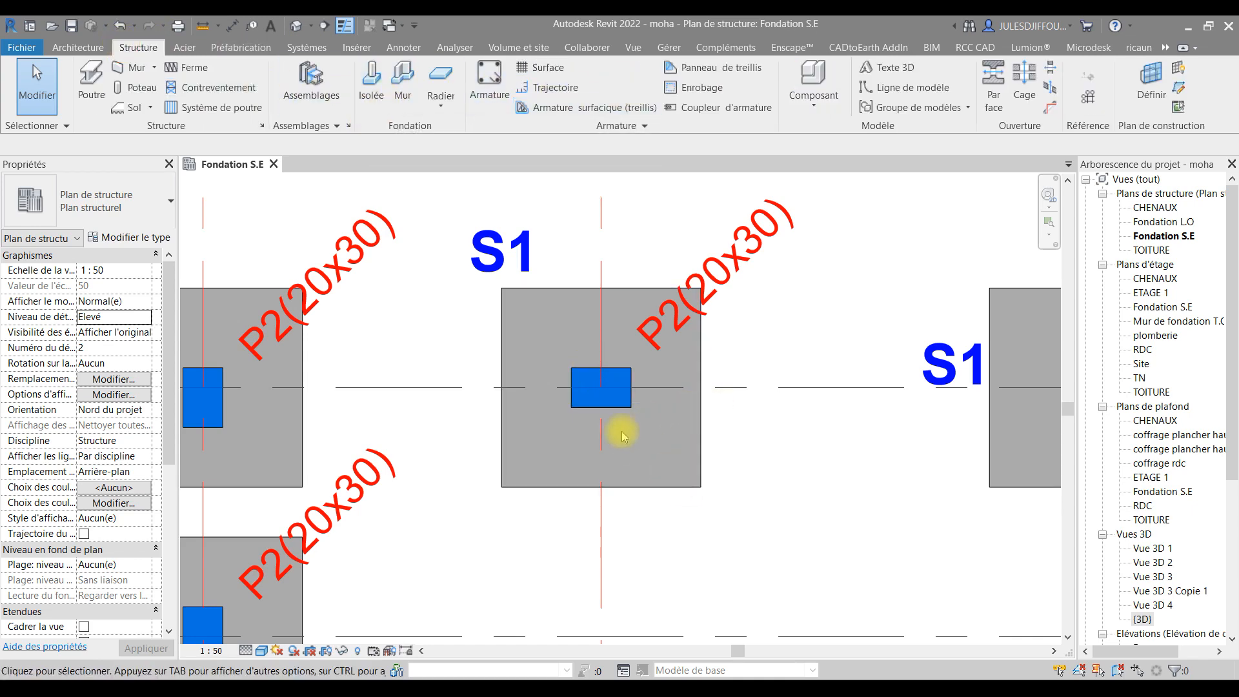
scroll(664, 413, "up", 3)
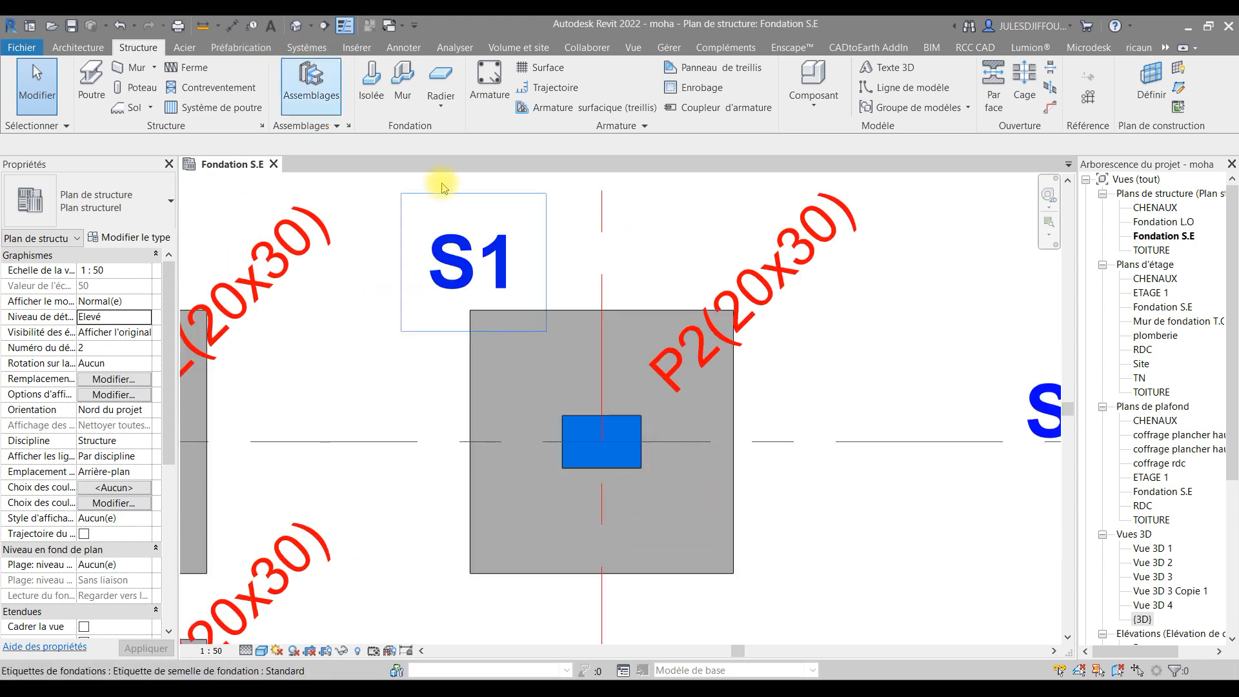
left_click(323, 27)
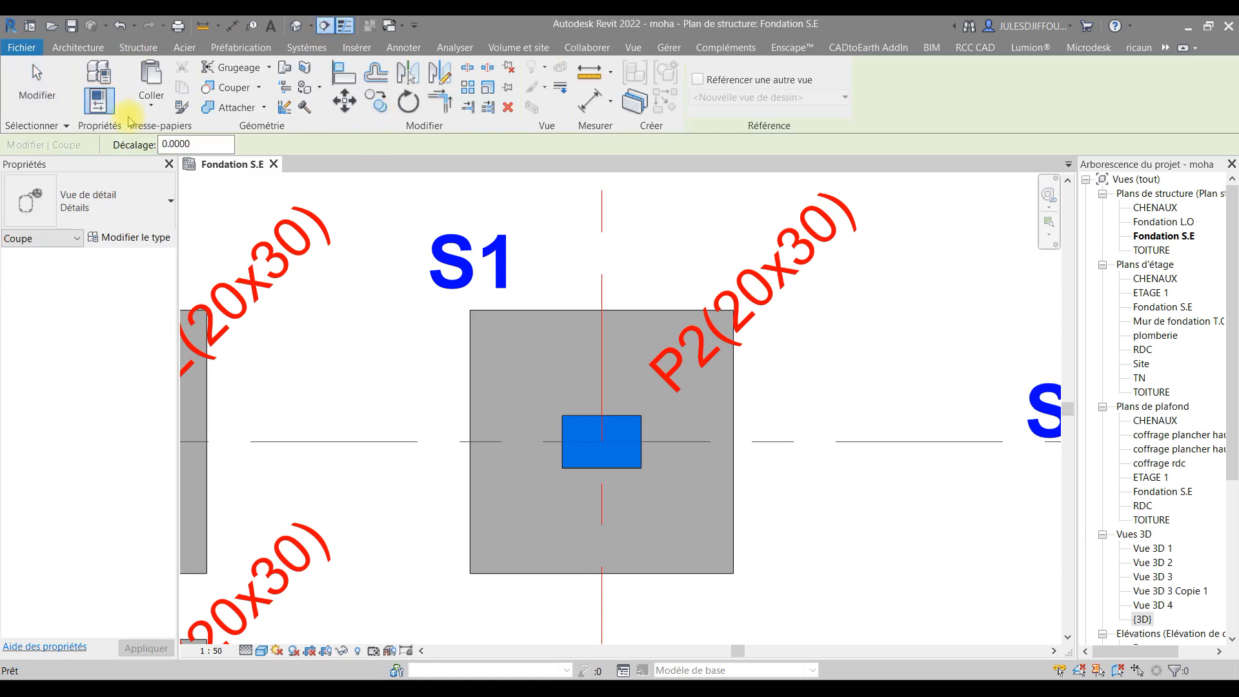
left_click(107, 194)
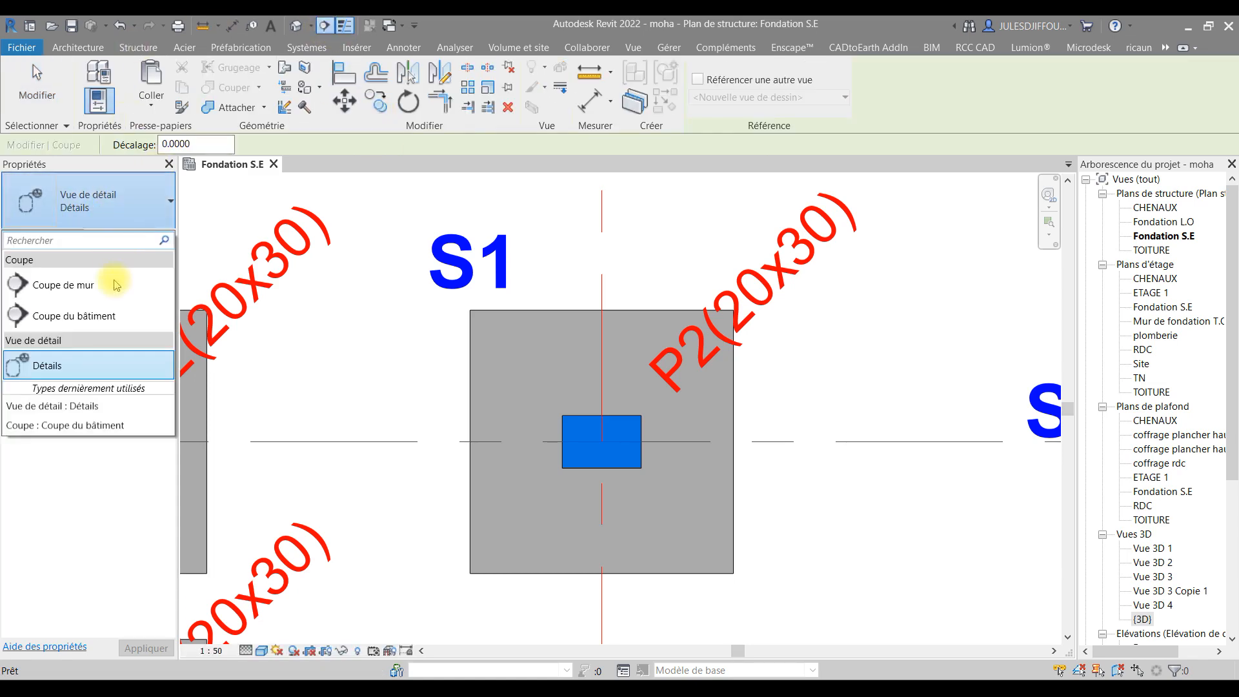
left_click(47, 366)
scroll(615, 400, "down", 3)
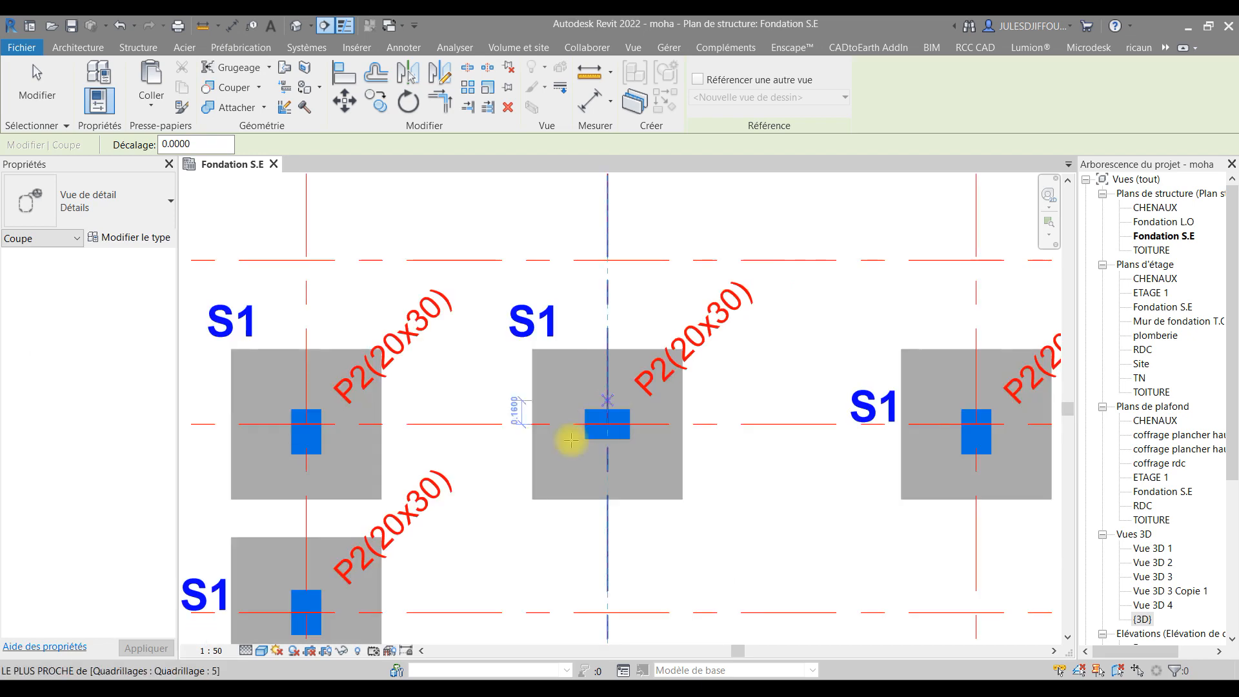
left_click(608, 296)
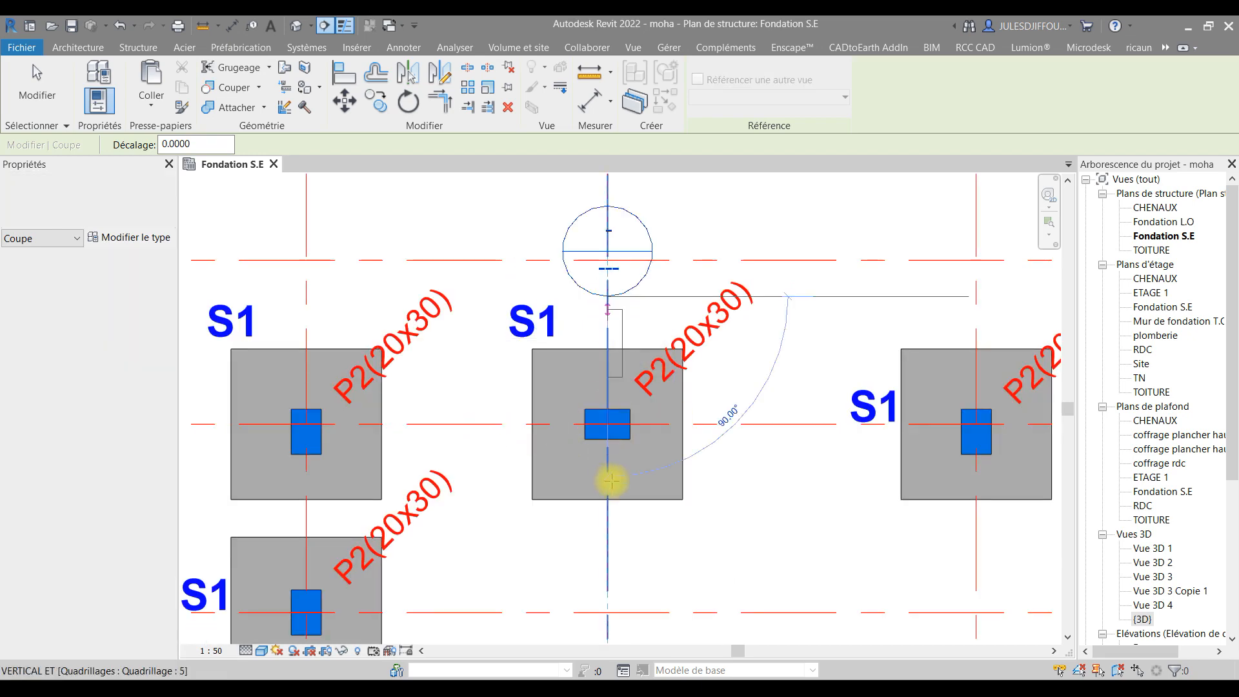
left_click(607, 555)
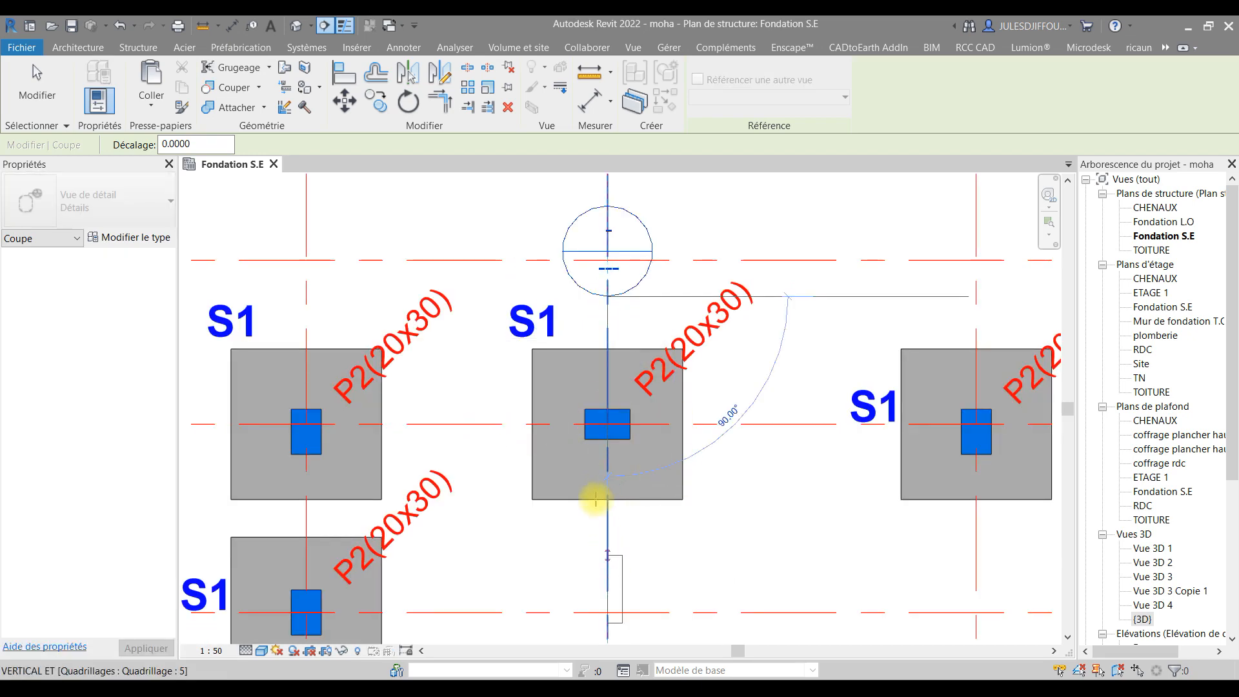
key("Escape")
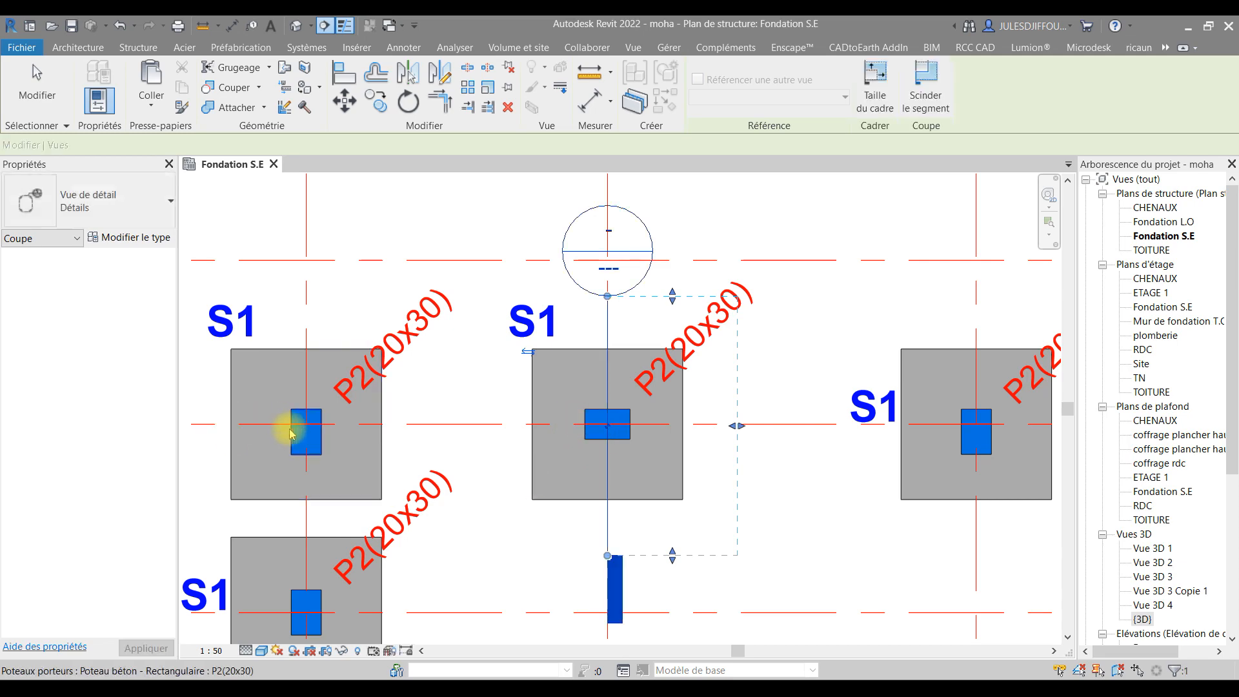
scroll(626, 451, "up", 2)
scroll(613, 448, "down", 1)
scroll(610, 447, "down", 1)
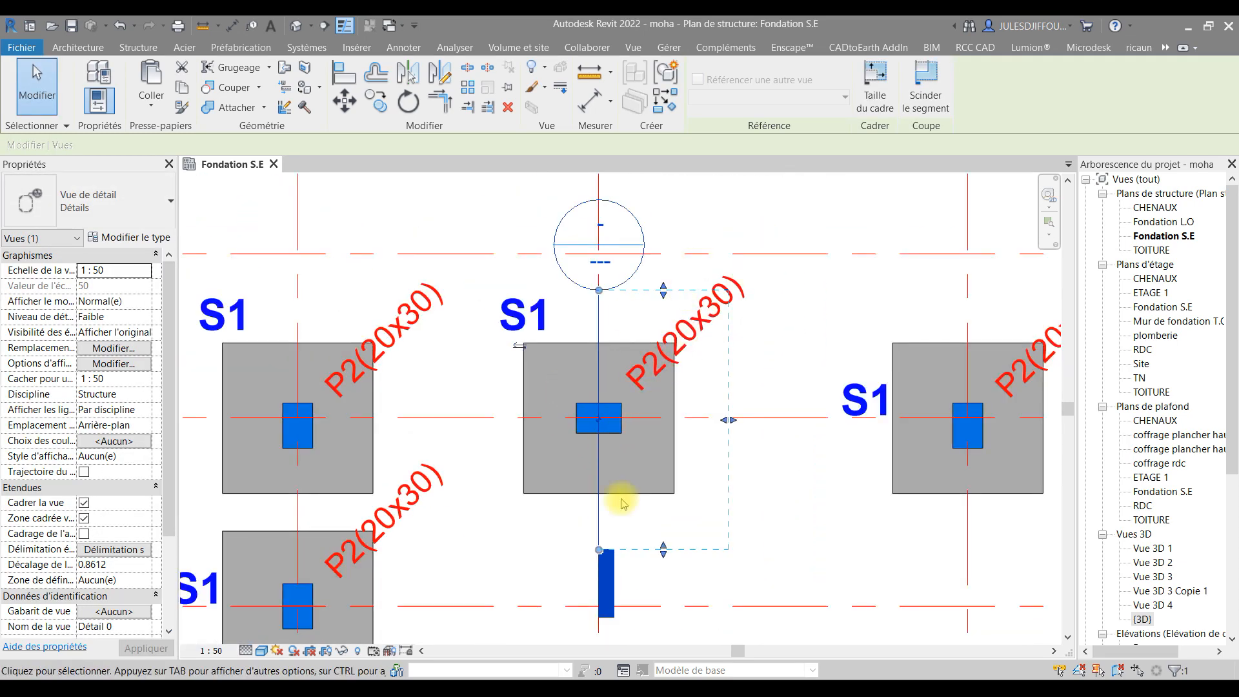
key("Escape")
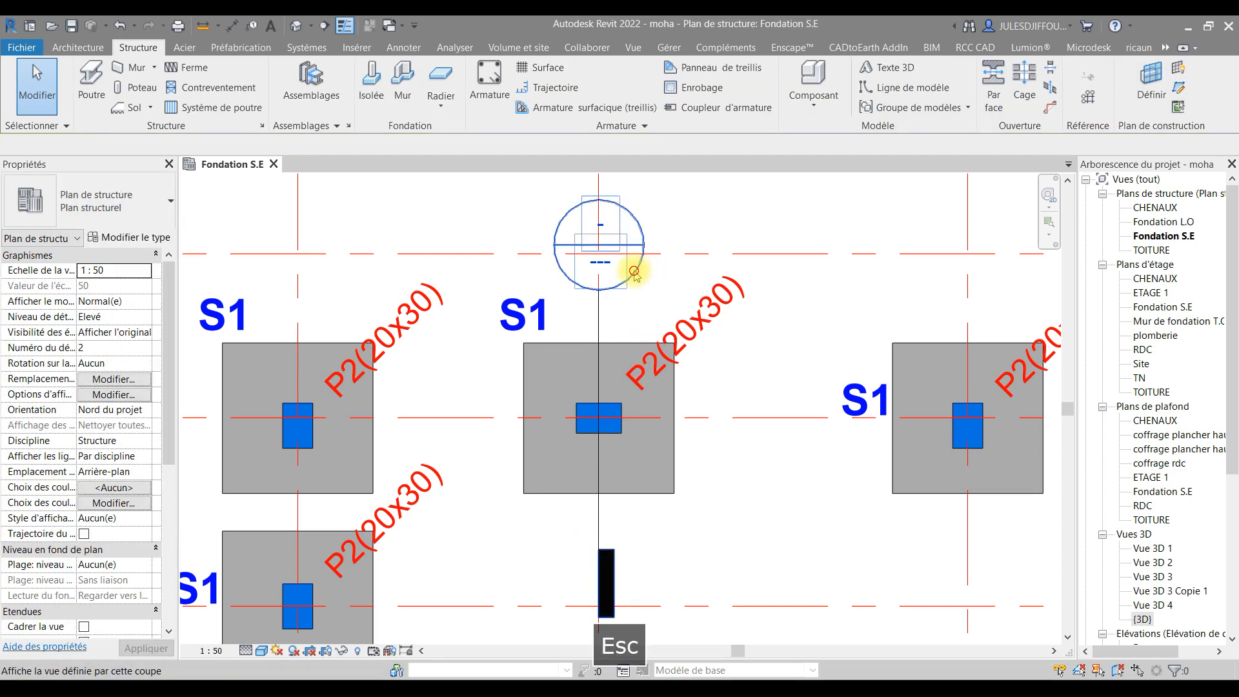
Open the new detail view of the S1 footing and tighten its crop region around the footing and column
double_click(636, 276)
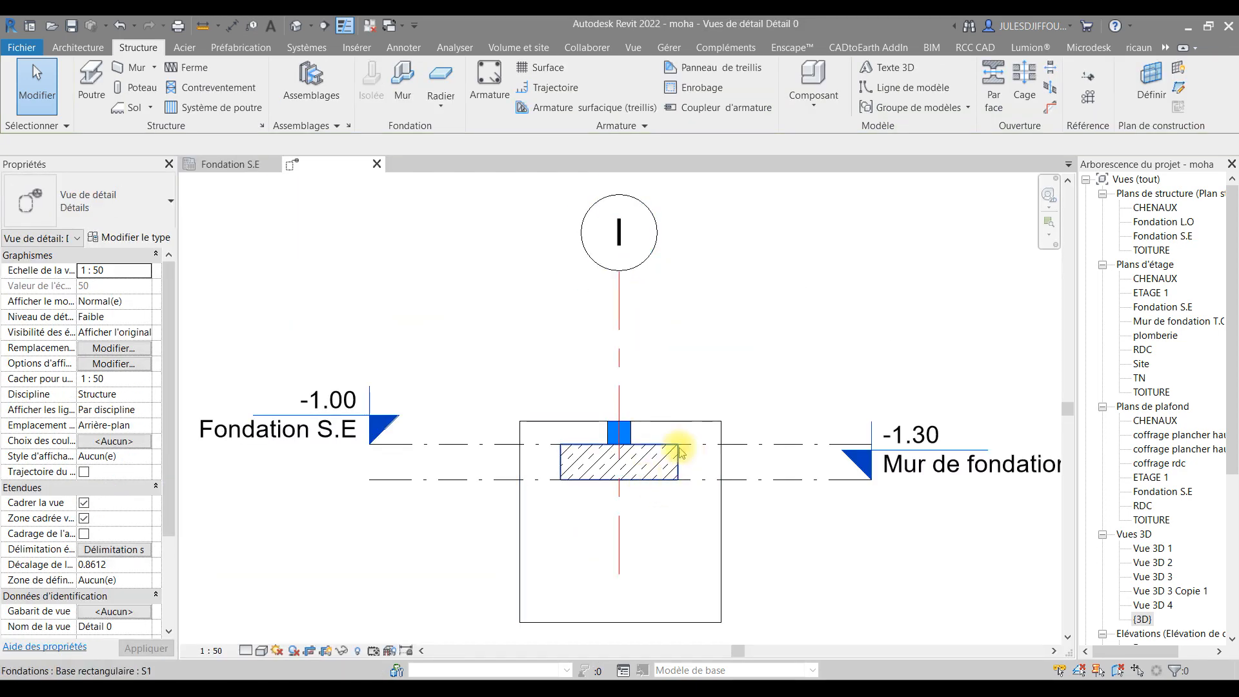
scroll(678, 452, "down", 1)
left_click(707, 494)
left_click_drag(650, 568, 650, 503)
left_click_drag(639, 434, 645, 406)
Temporarily hide the Fondation S.E and Mur de fondation T.O levels and grid I in the detail view
left_click_drag(864, 379, 762, 513)
left_click(639, 354, "ctrl")
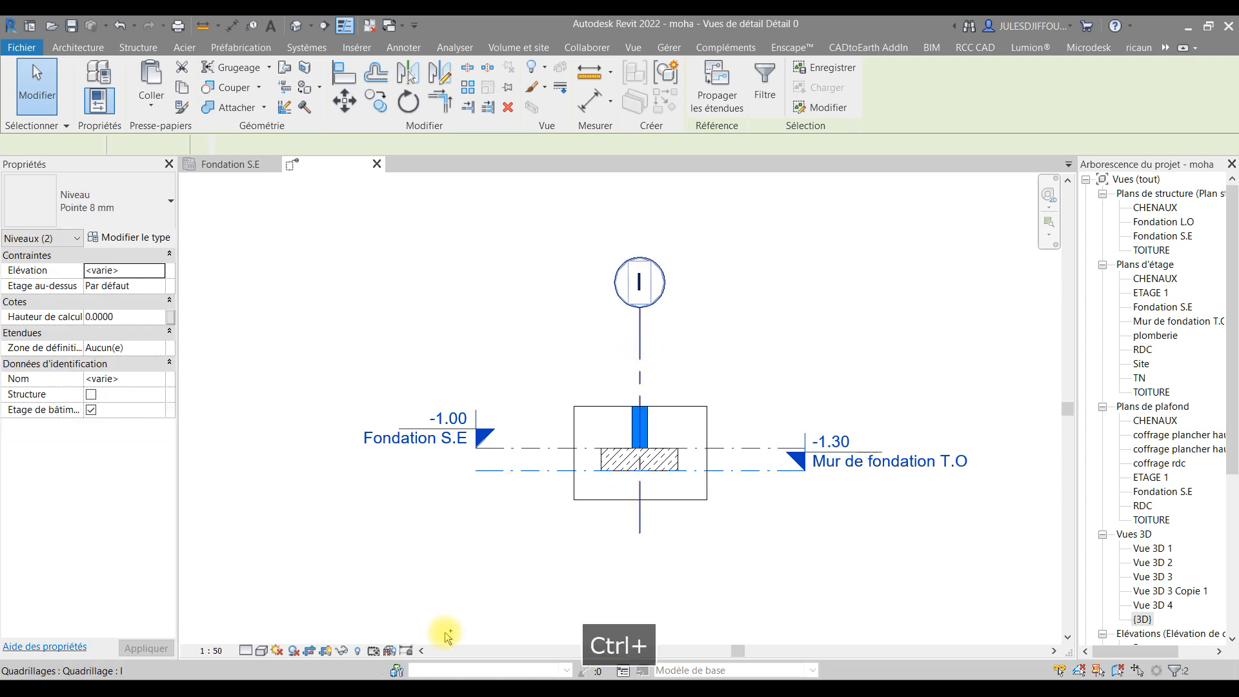
left_click(340, 652)
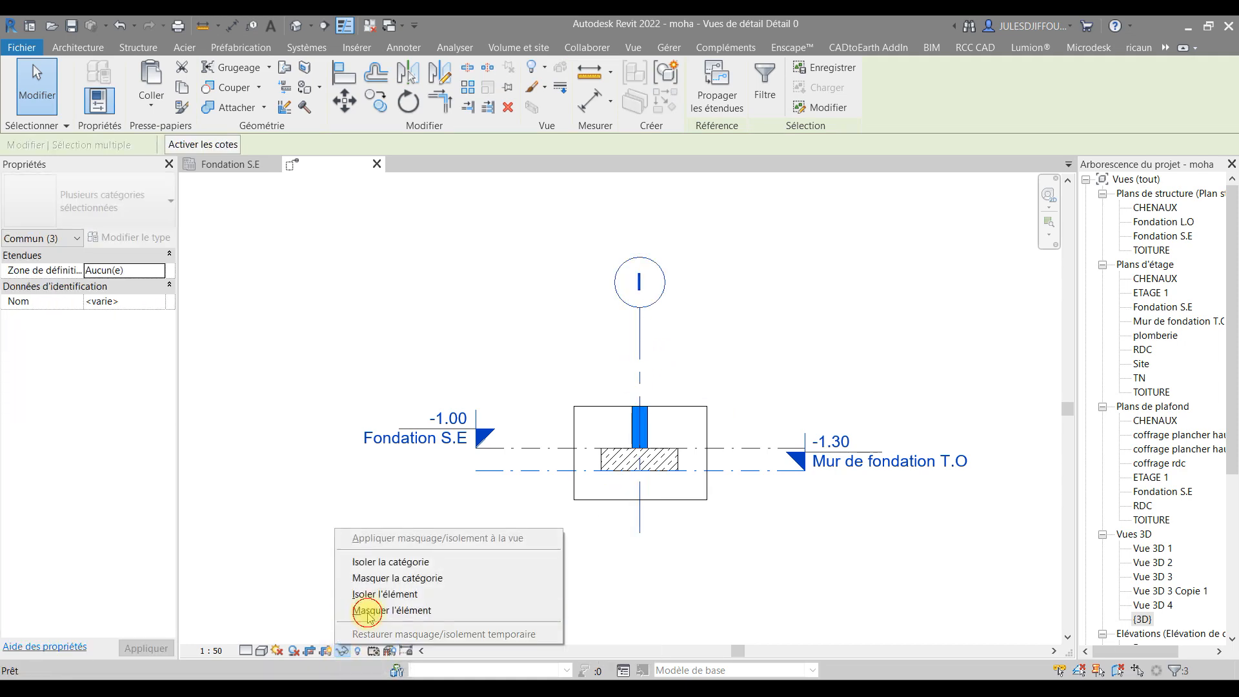
left_click(468, 610)
Set the detail view's level of detail to Elevé
left_click(246, 650)
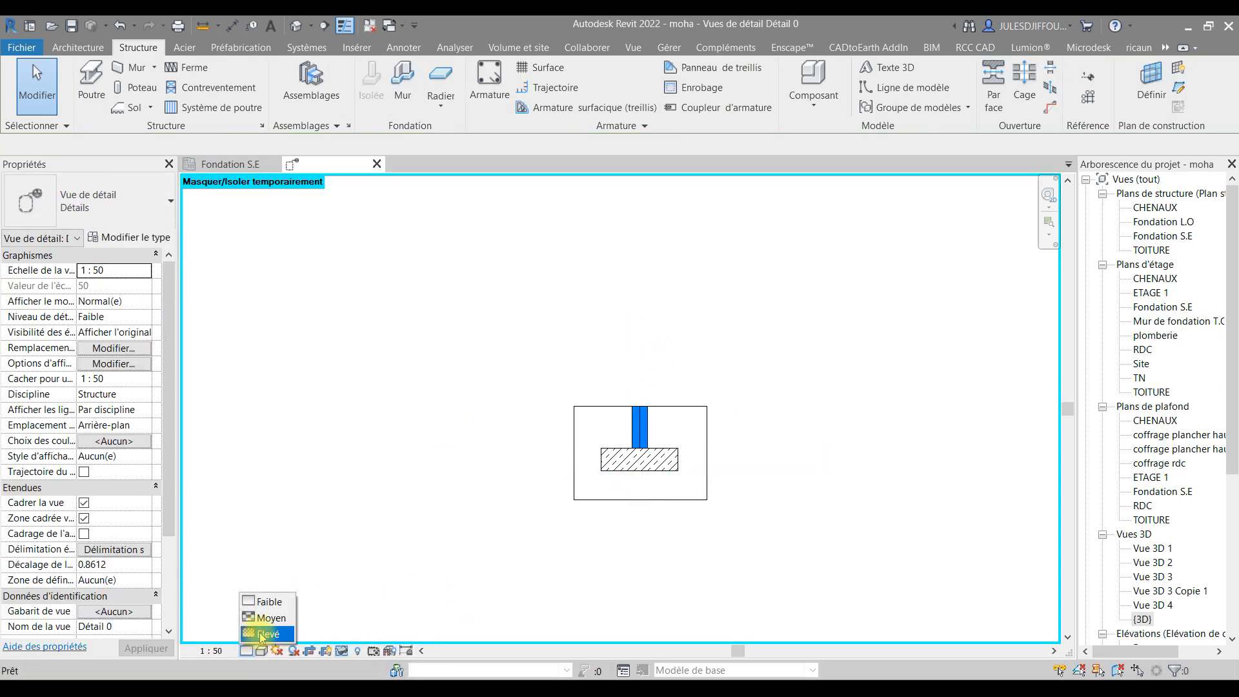
left_click(260, 635)
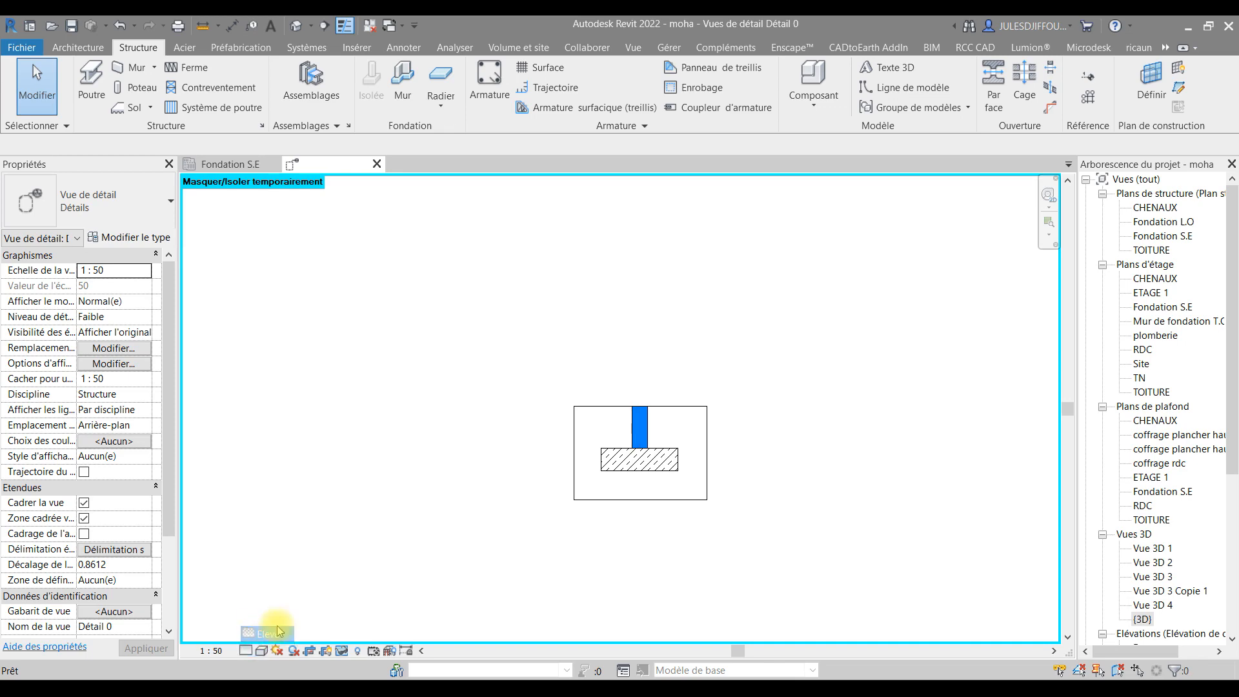
scroll(671, 441, "up", 3)
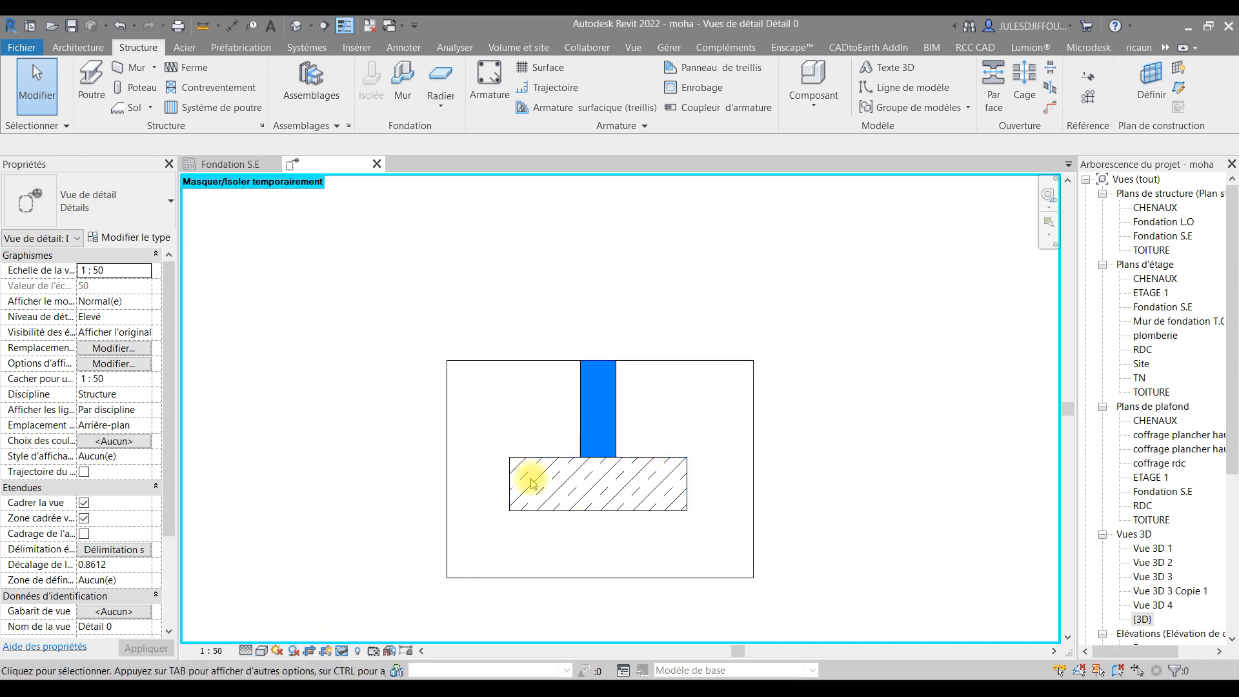
Override the cut pattern of the Fondations category in this view so its foreground pattern is not visible
key("v")
key("v")
scroll(507, 367, "down", 6)
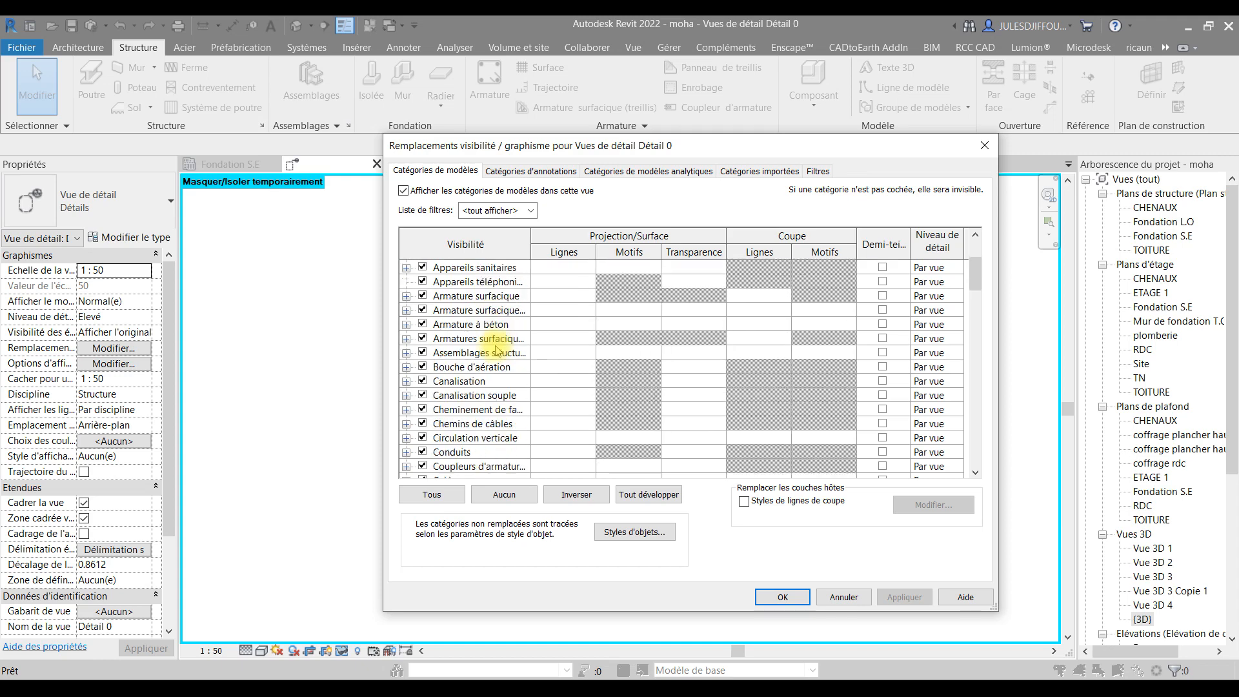
scroll(530, 316, "up", 2)
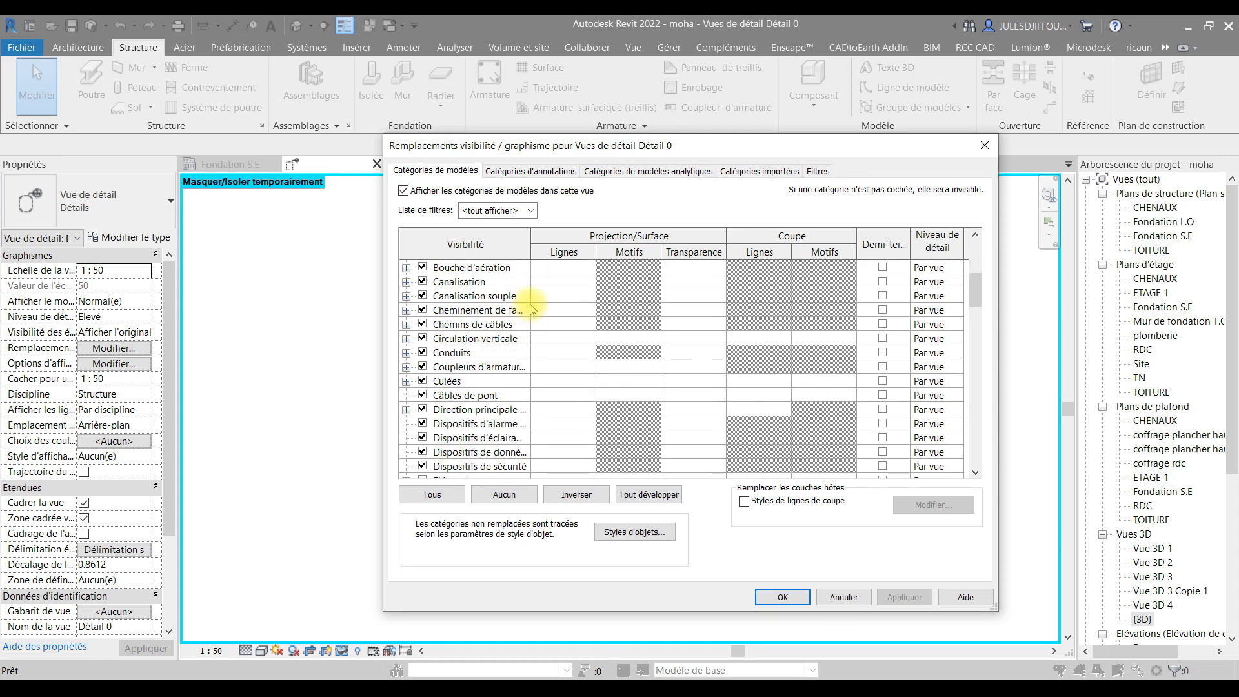
scroll(493, 381, "down", 3)
scroll(492, 381, "up", 2)
scroll(491, 381, "down", 4)
scroll(488, 382, "down", 1)
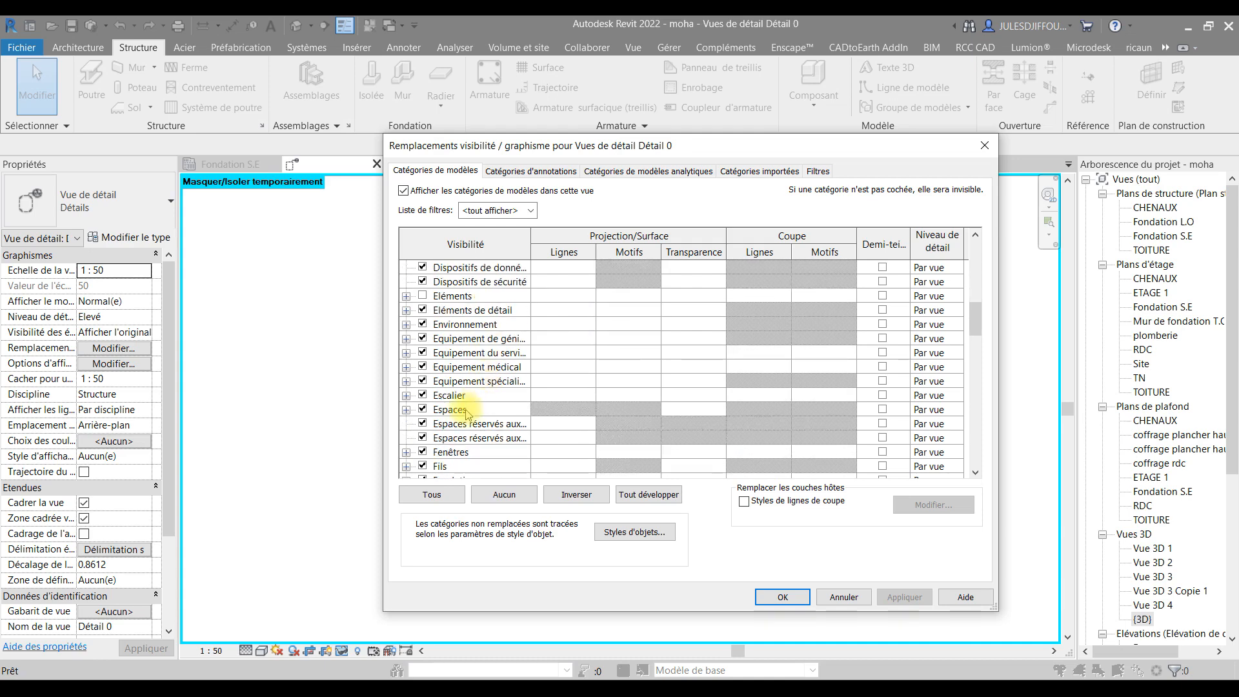
scroll(463, 415, "down", 4)
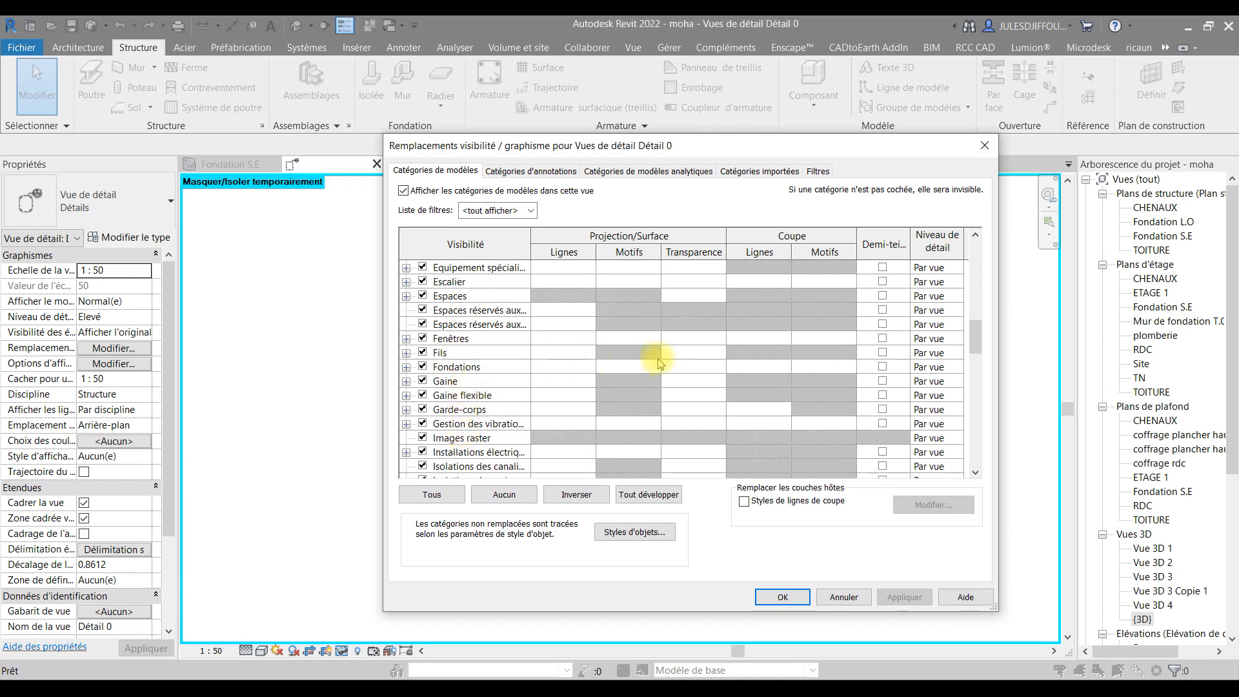
left_click(837, 367)
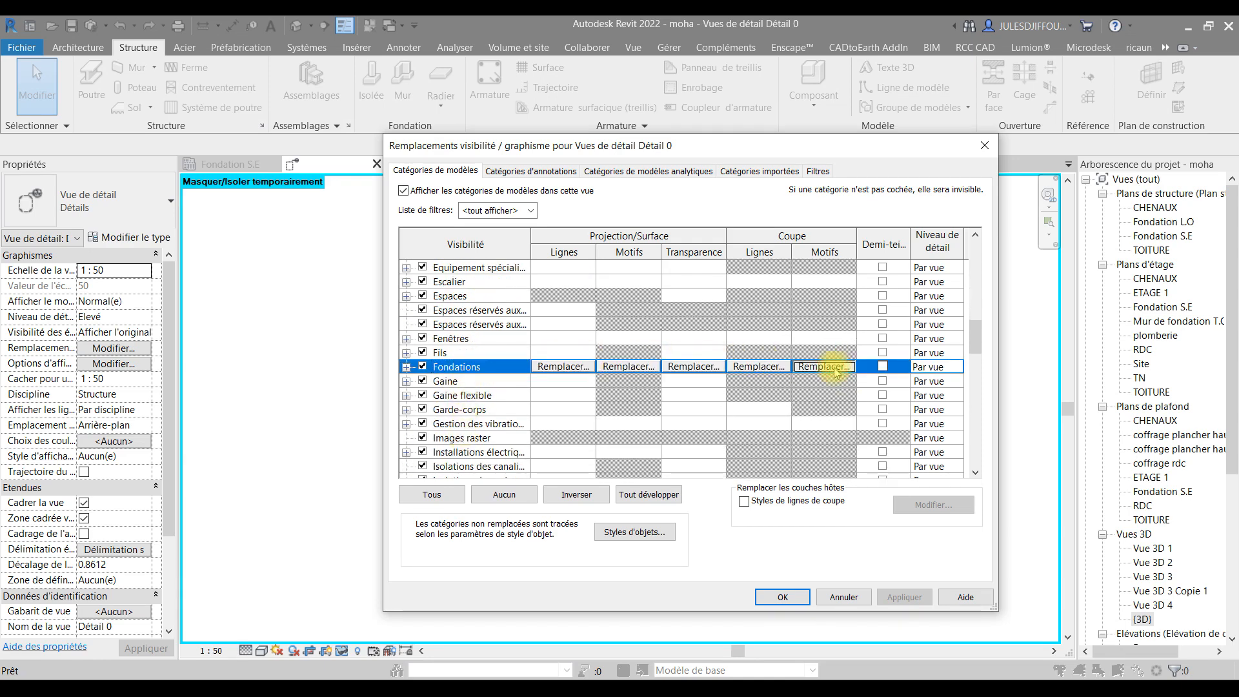
left_click(824, 366)
left_click(646, 309)
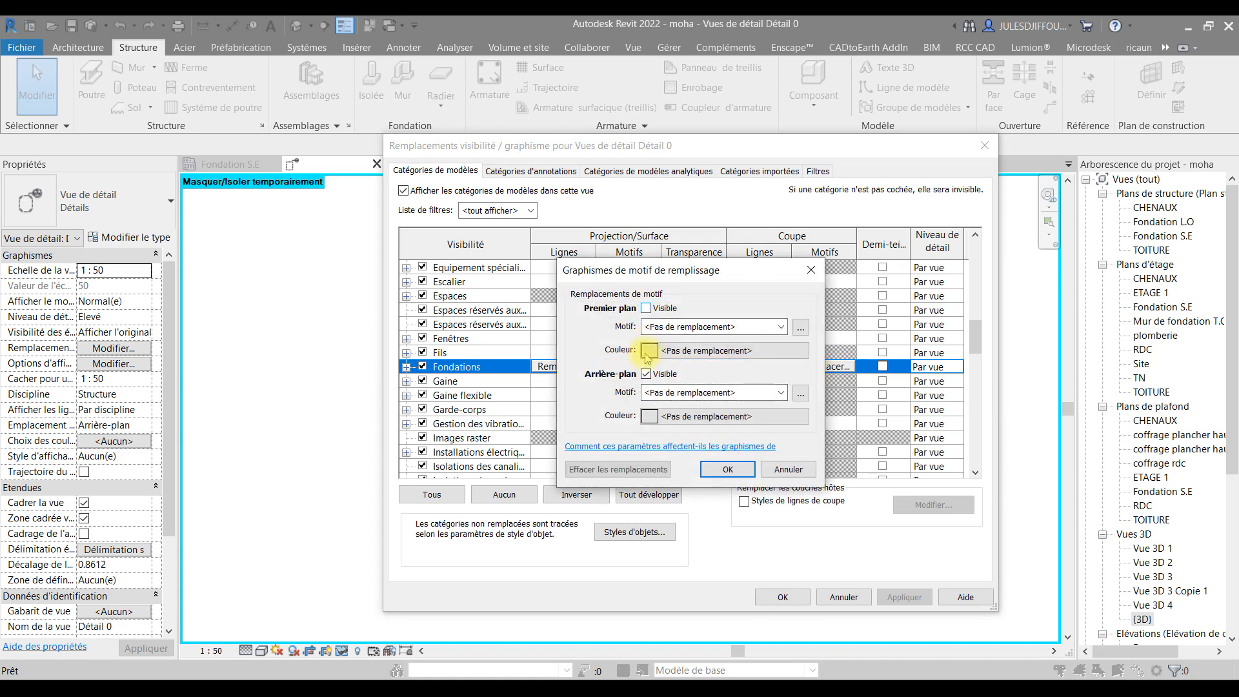
left_click(729, 470)
left_click(783, 597)
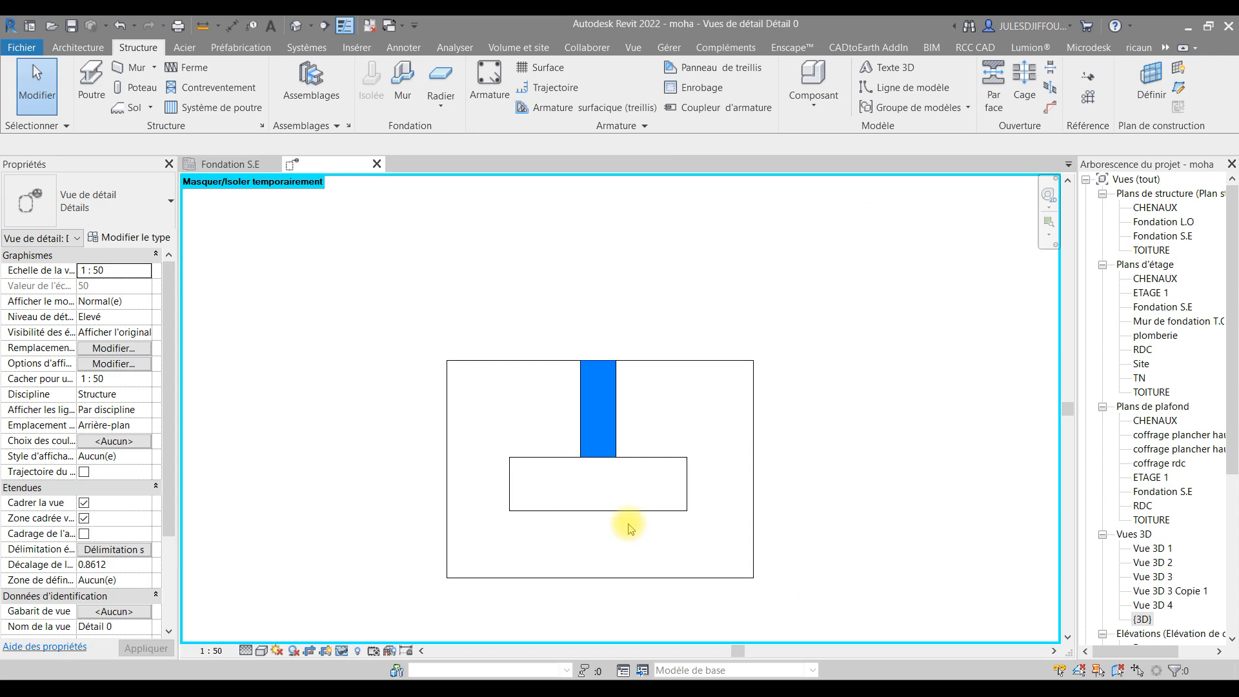
Start placing structural rebar in the detail view, with an Espacement maximum layout at 15 cm spacing
scroll(629, 527, "up", 2)
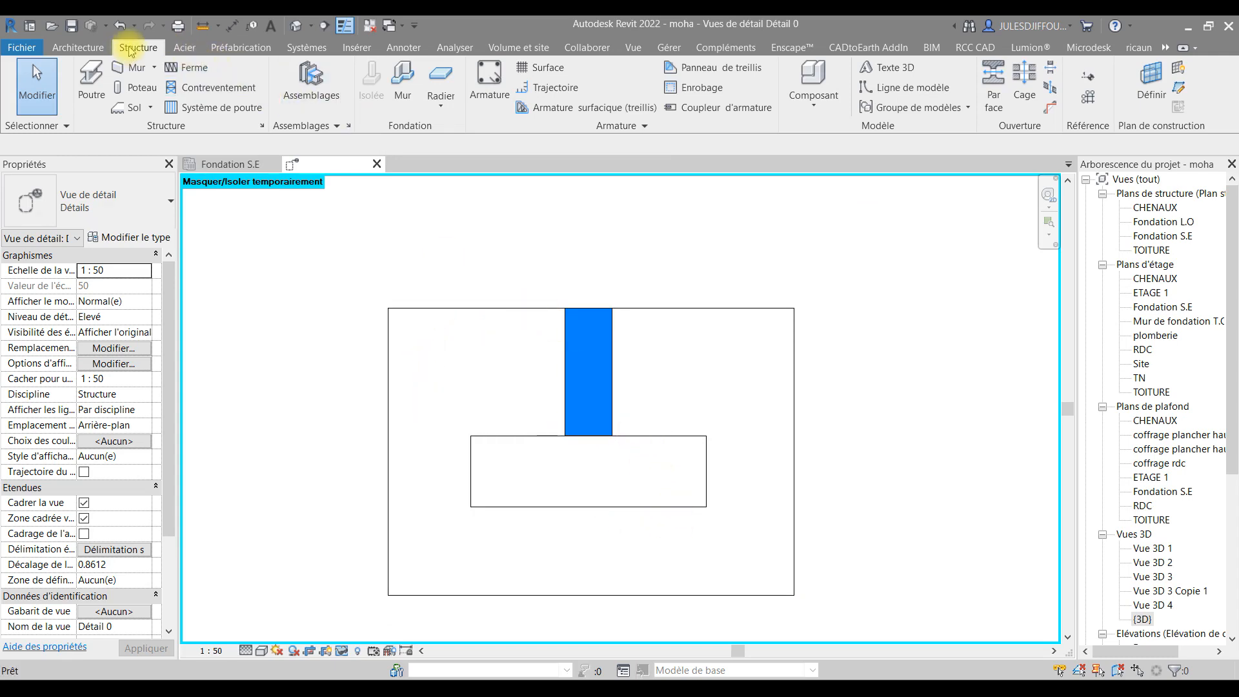
left_click(489, 86)
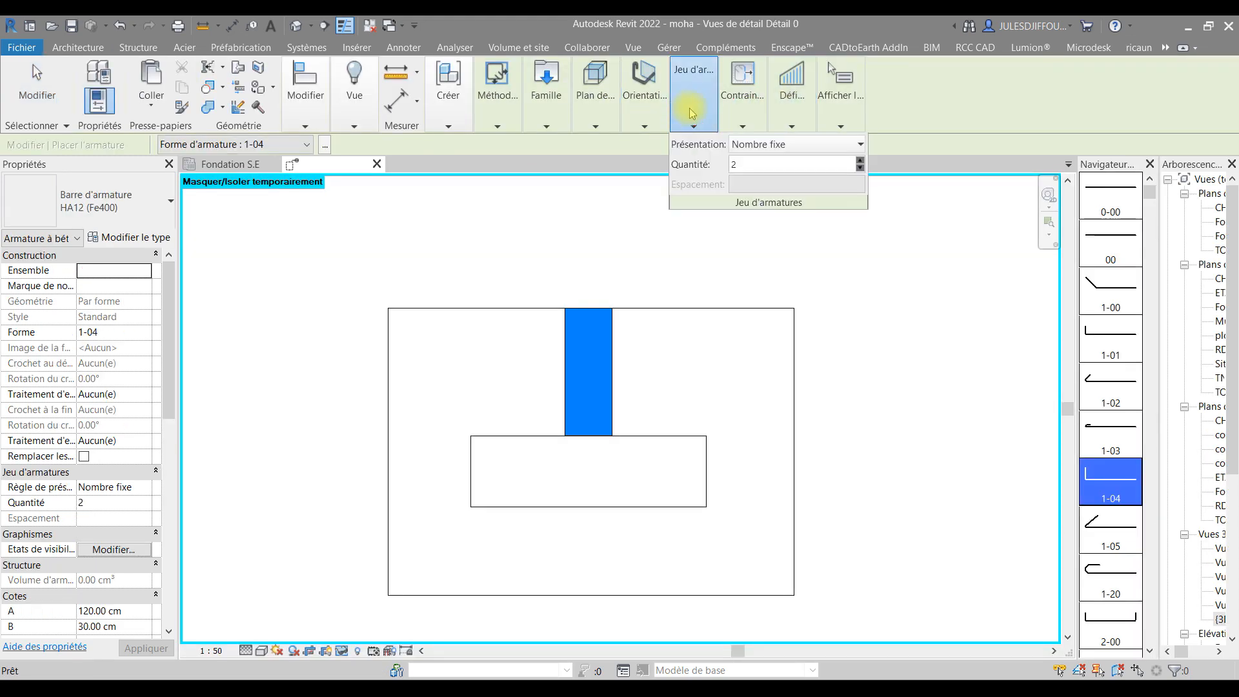
mouse_move(634, 111)
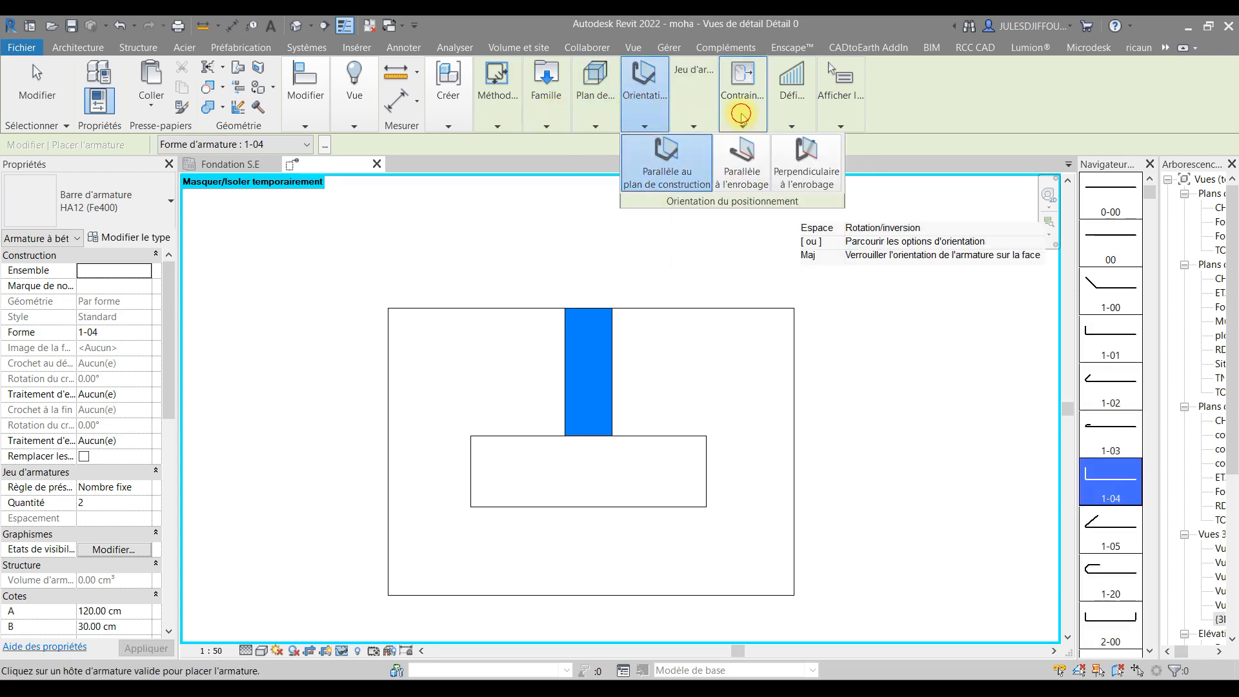
mouse_move(693, 117)
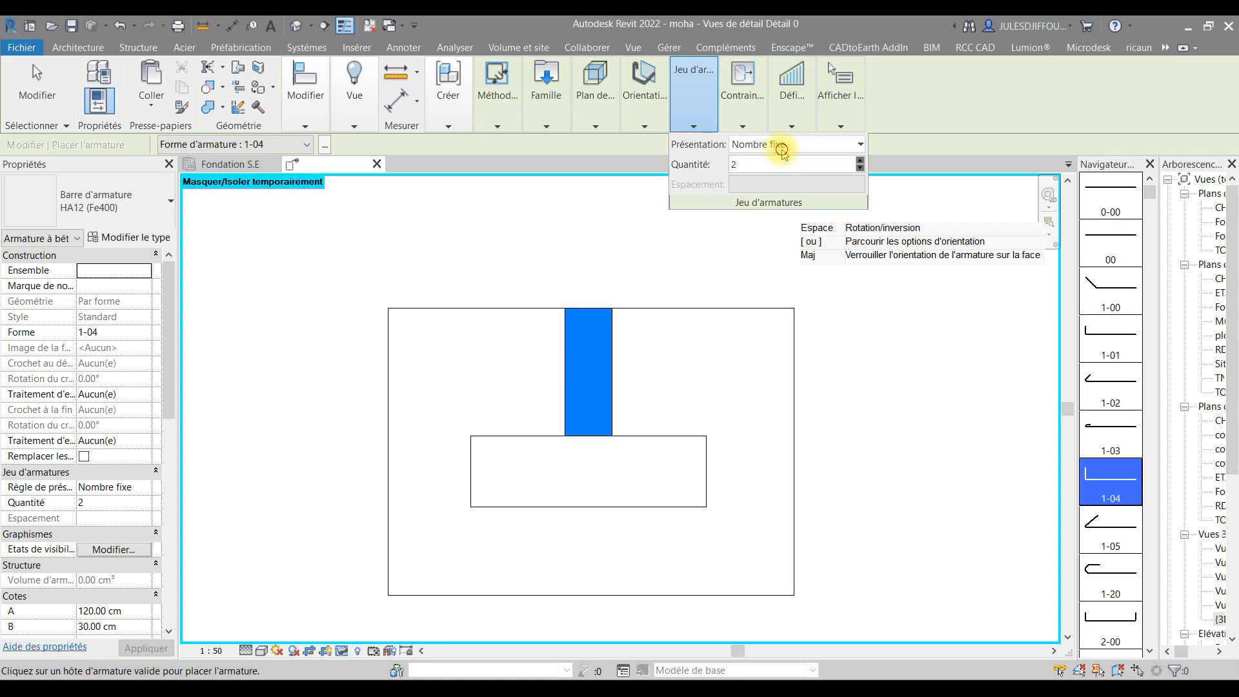
left_click(779, 146)
left_click(791, 200)
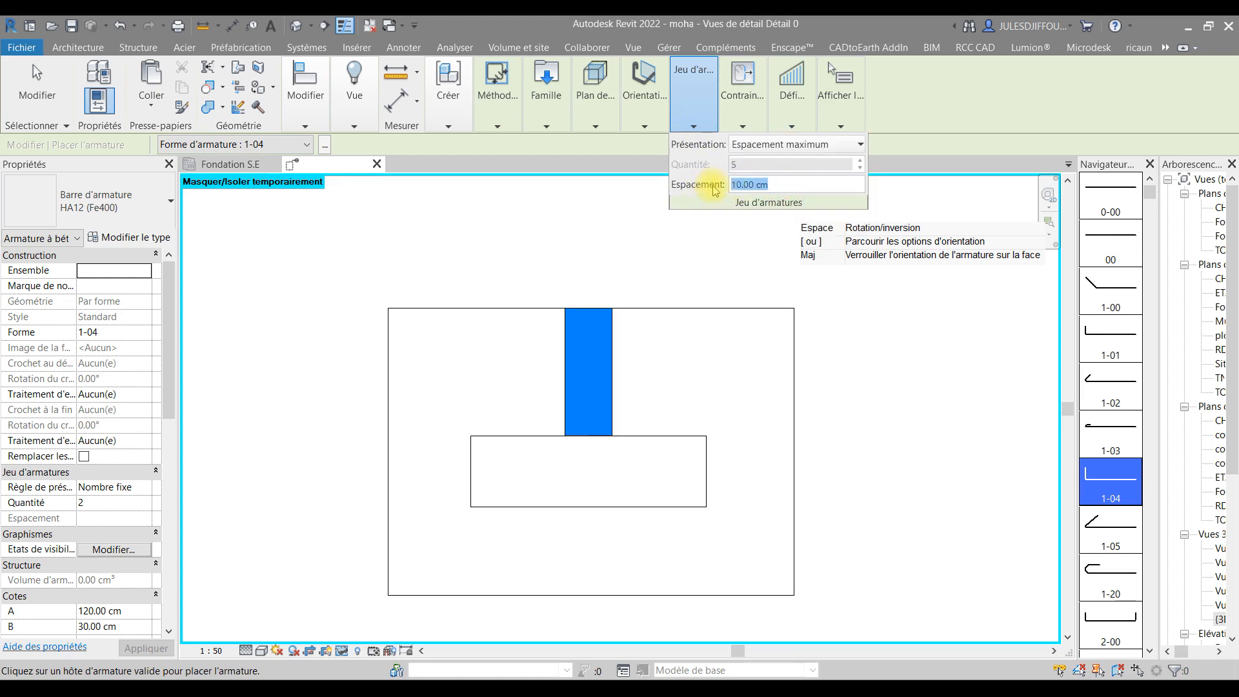
type("15")
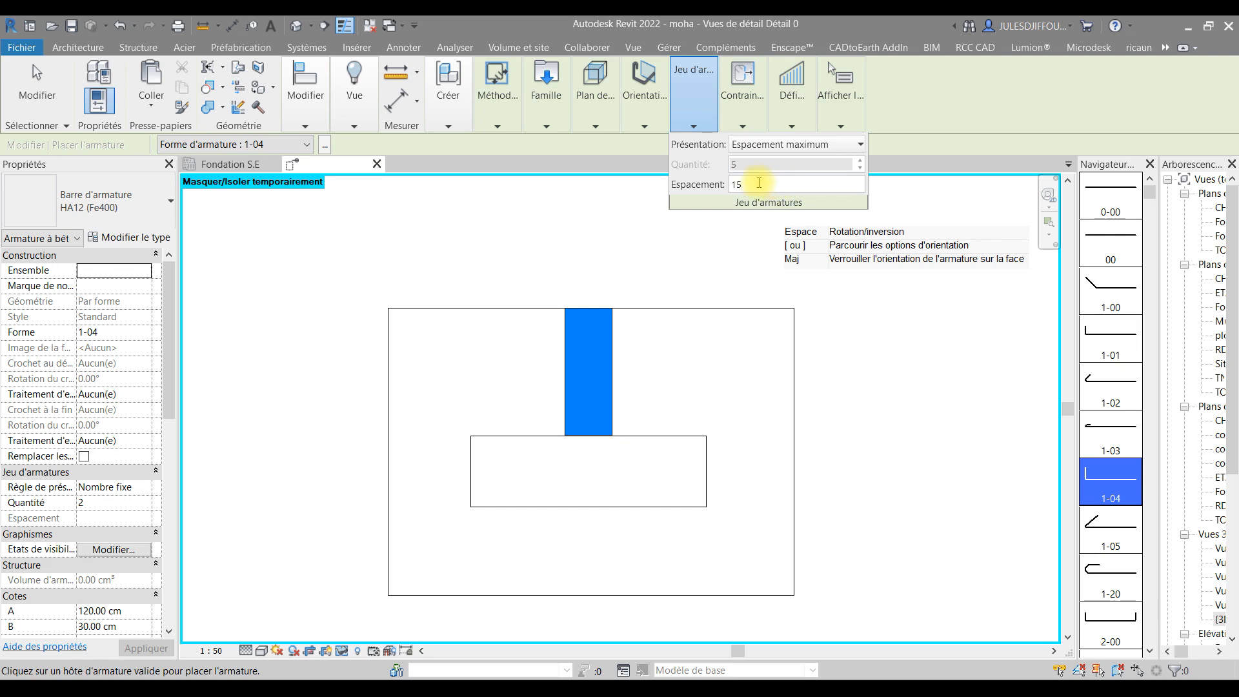
key("Return")
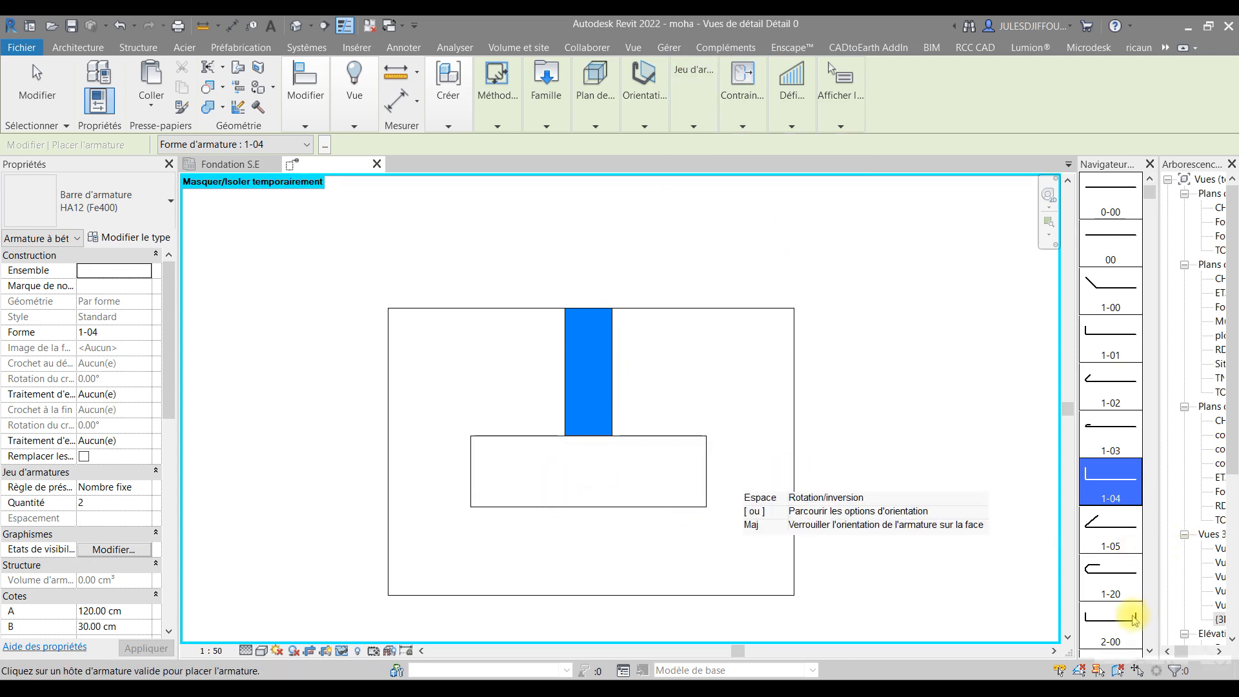
Place an HA12 rebar set of shape 2-00, parallel to the work plane, along the footing's bottom cover
scroll(1135, 629, "down", 1)
left_click(1123, 597)
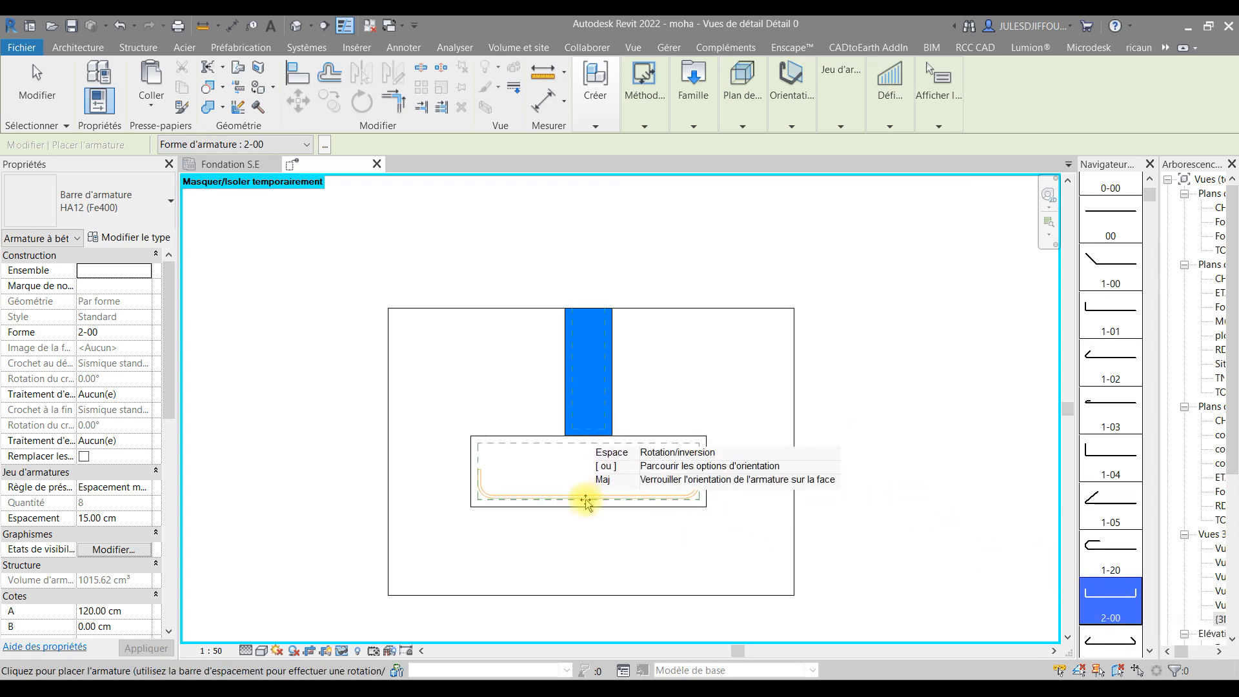
left_click(585, 502)
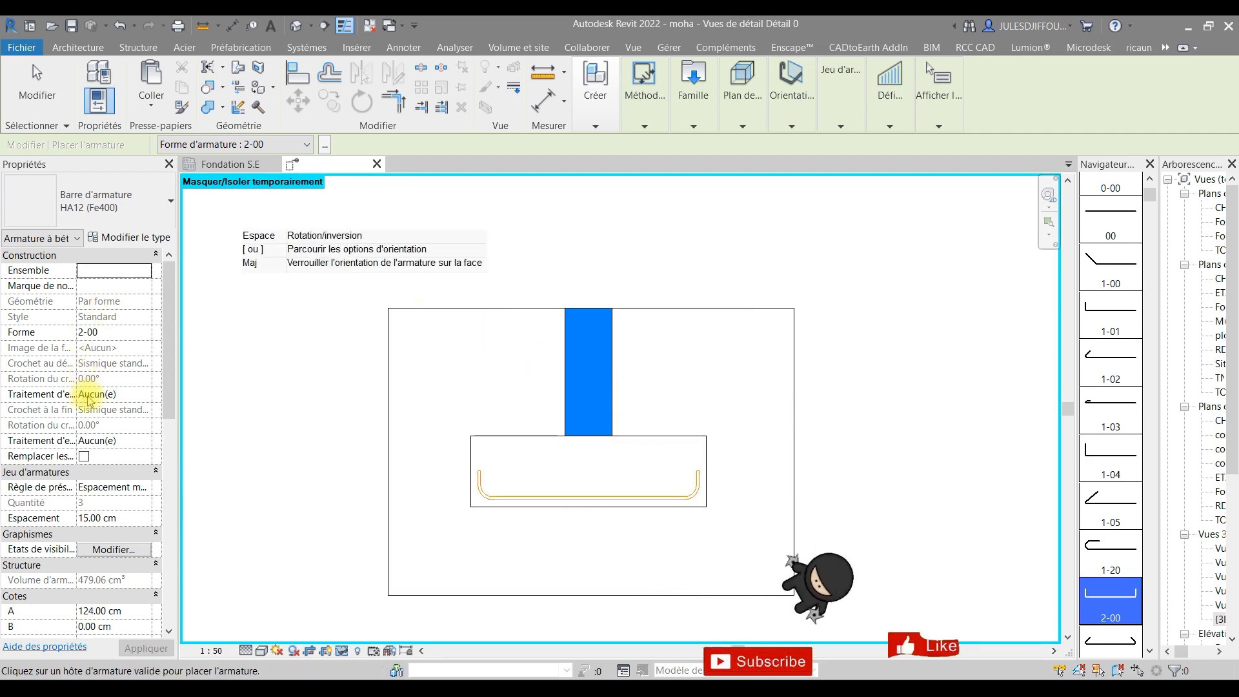
Place a second HA12 shape 2-00 set at 15 cm spacing above the bottom bars, oriented perpendicular to the cover
left_click(792, 116)
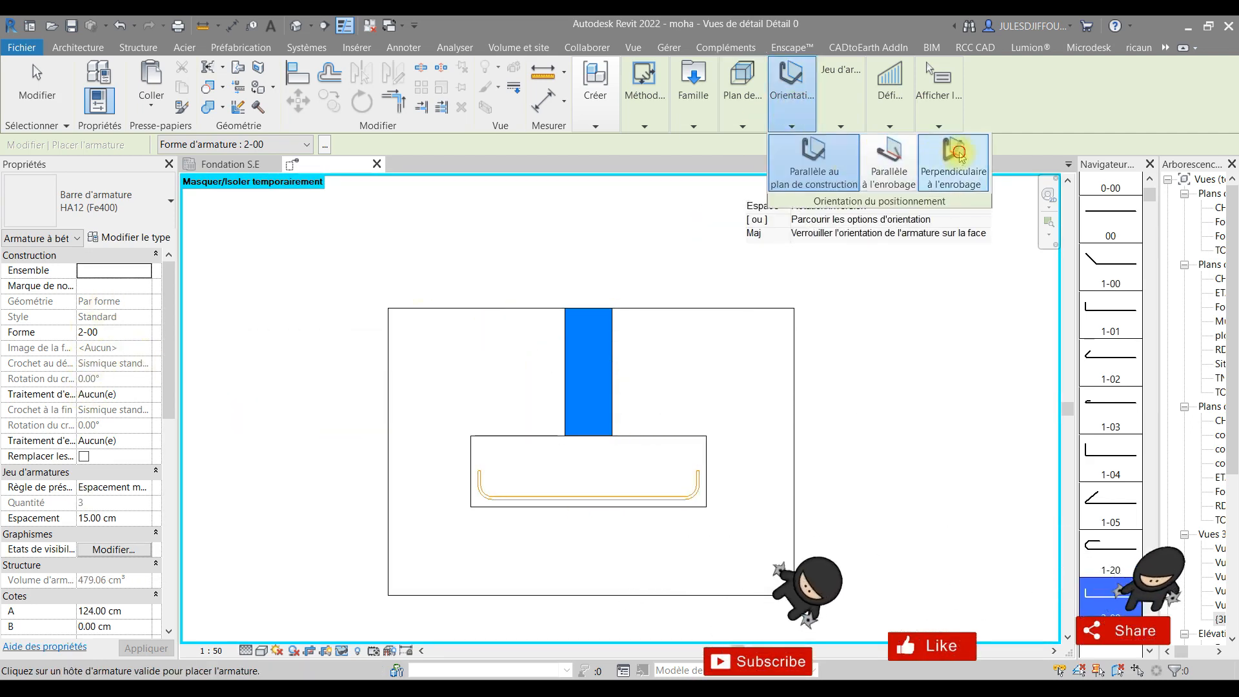
left_click(961, 155)
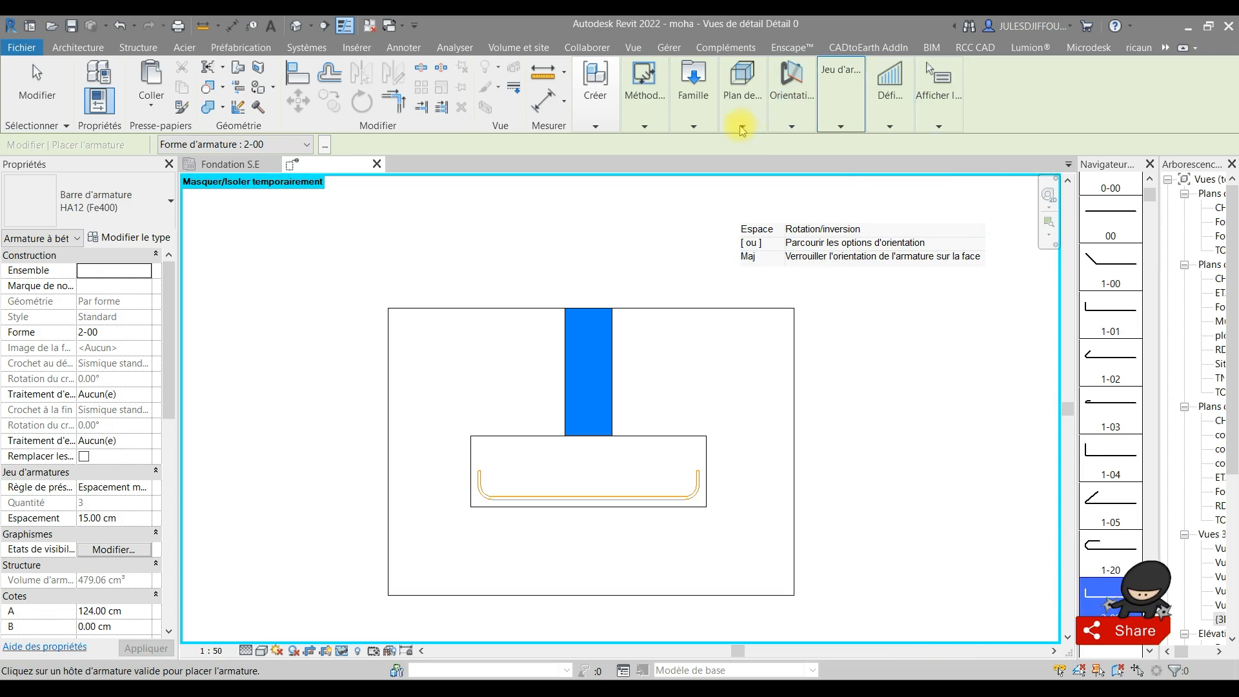
left_click(845, 104)
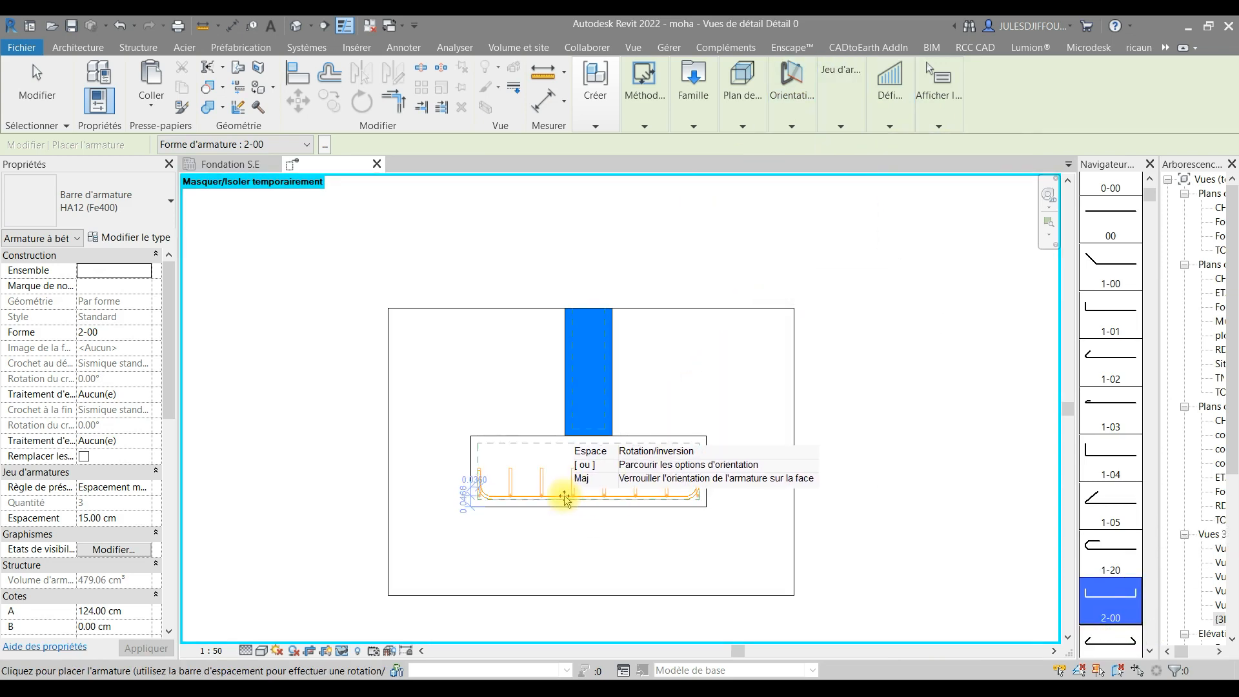
scroll(564, 498, "up", 2)
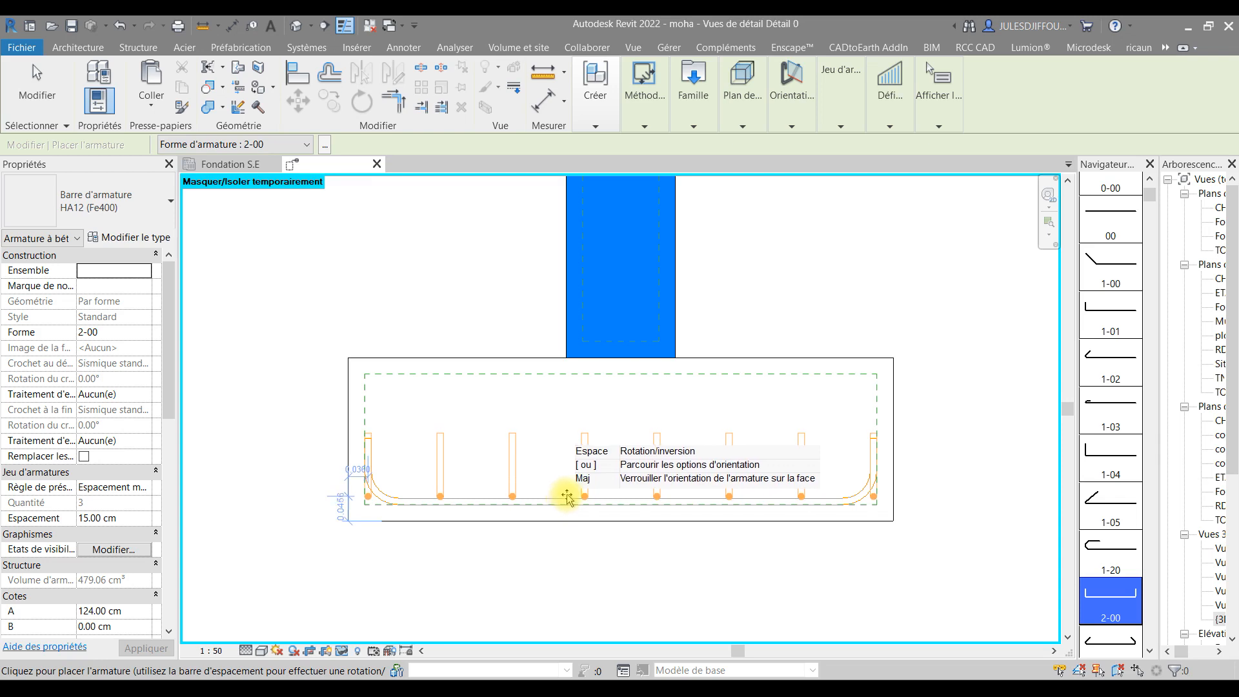
left_click(568, 497)
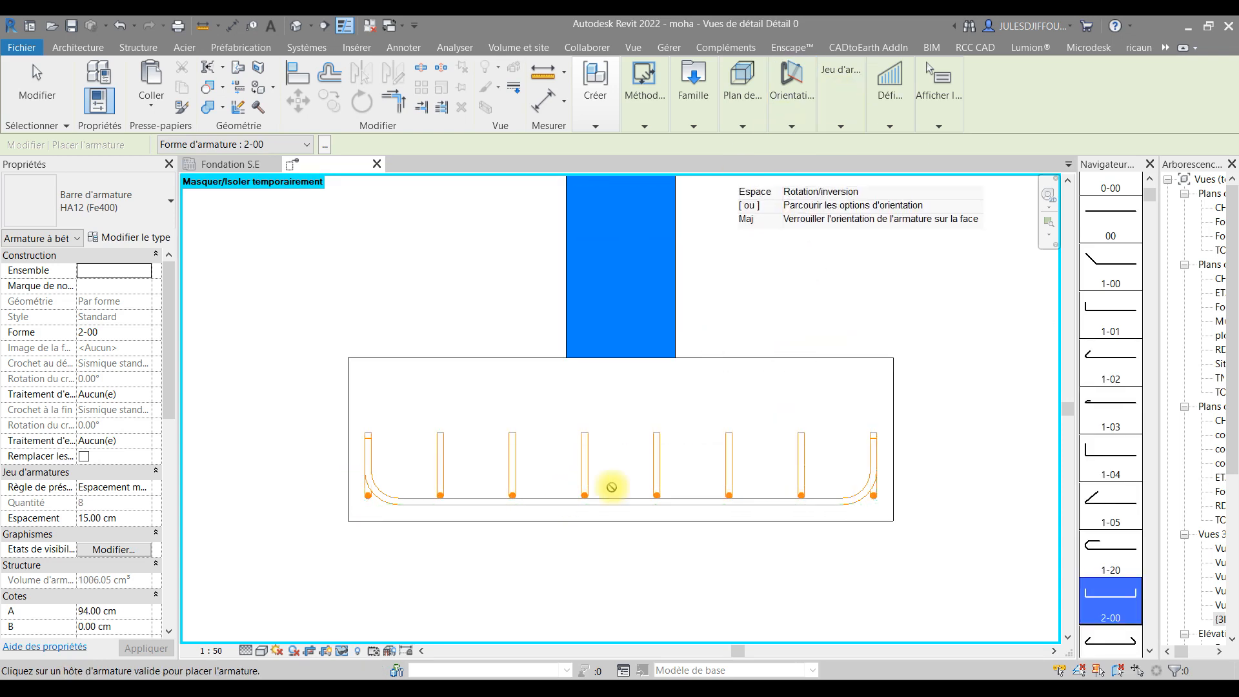
key("Escape")
key("Escape")
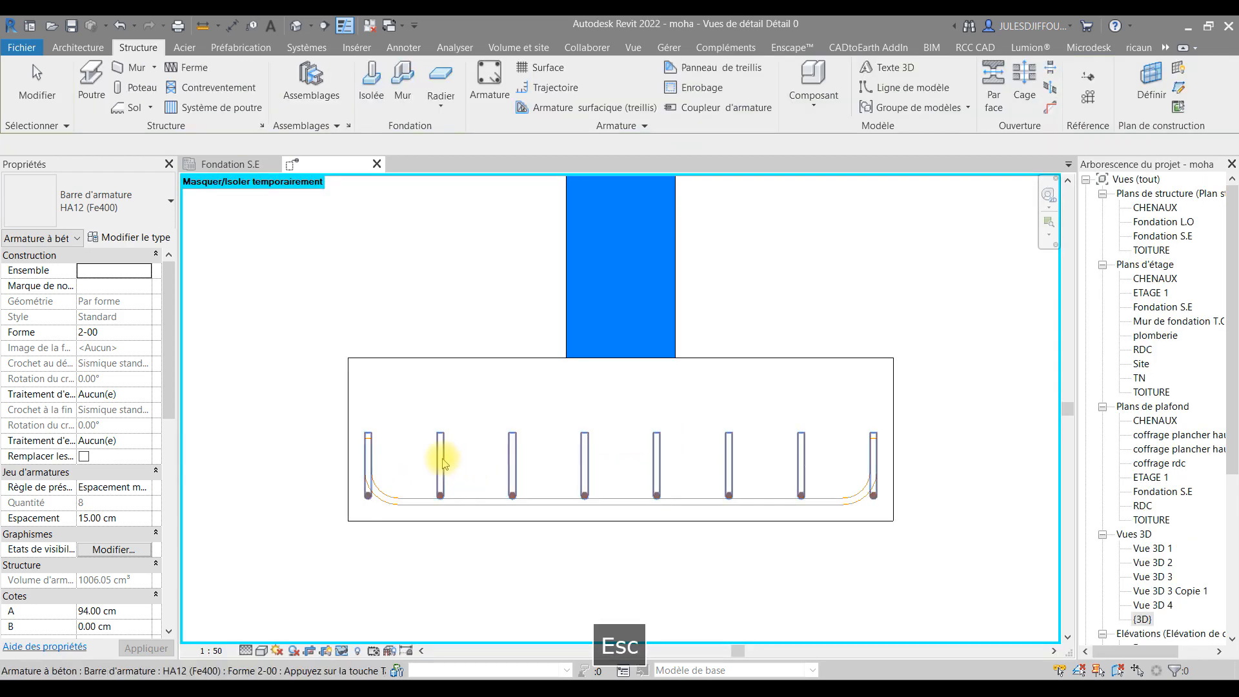
Set the start and end hooks of both footing rebar sets to Standard - 135 deg
left_click(408, 502)
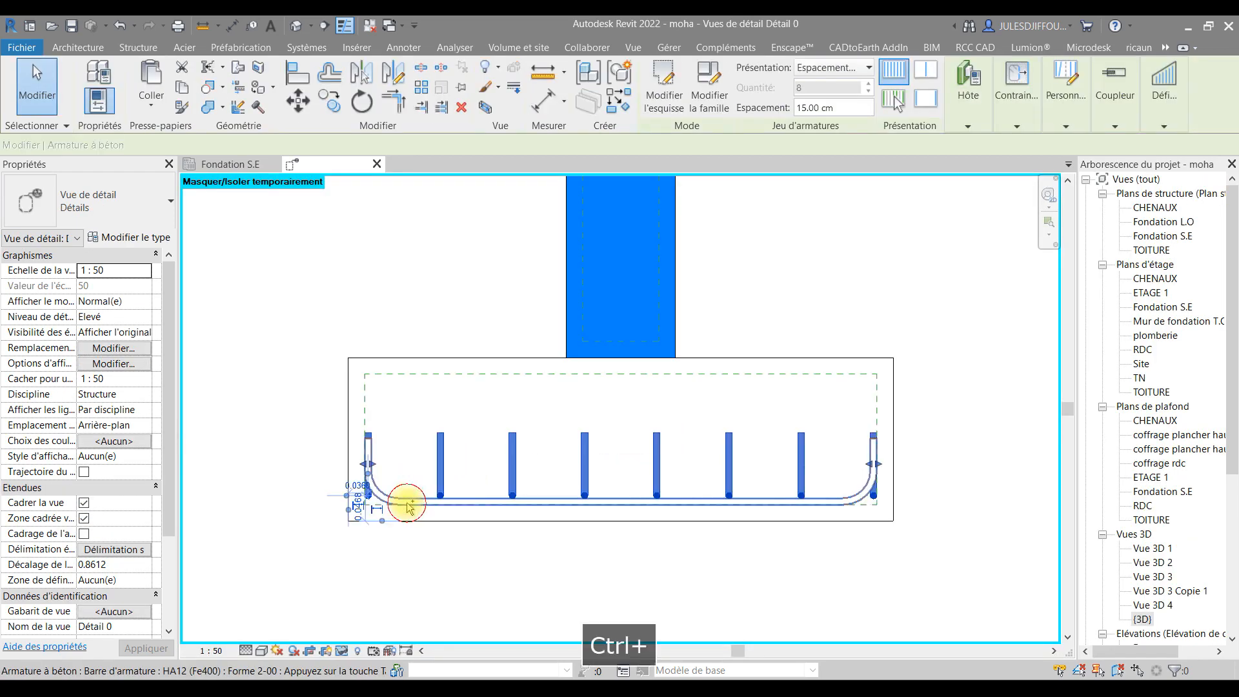
left_click(146, 380)
left_click(146, 380)
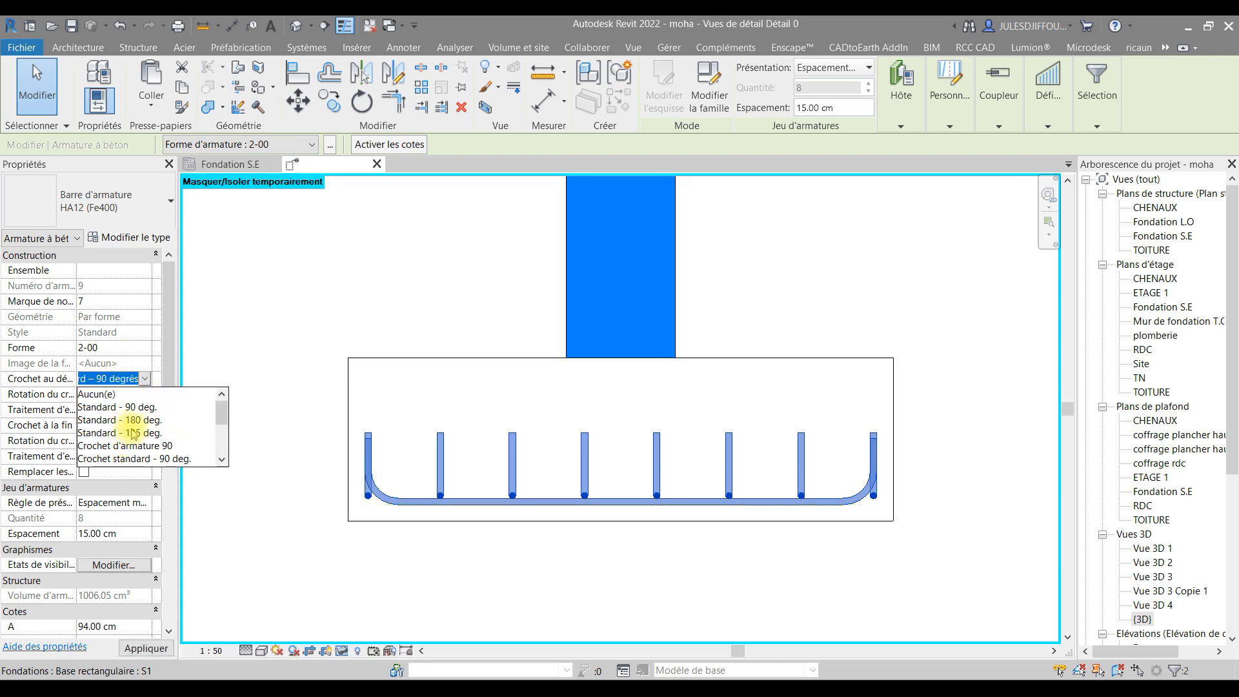
left_click(133, 433)
left_click(148, 427)
scroll(132, 481, "up", 2)
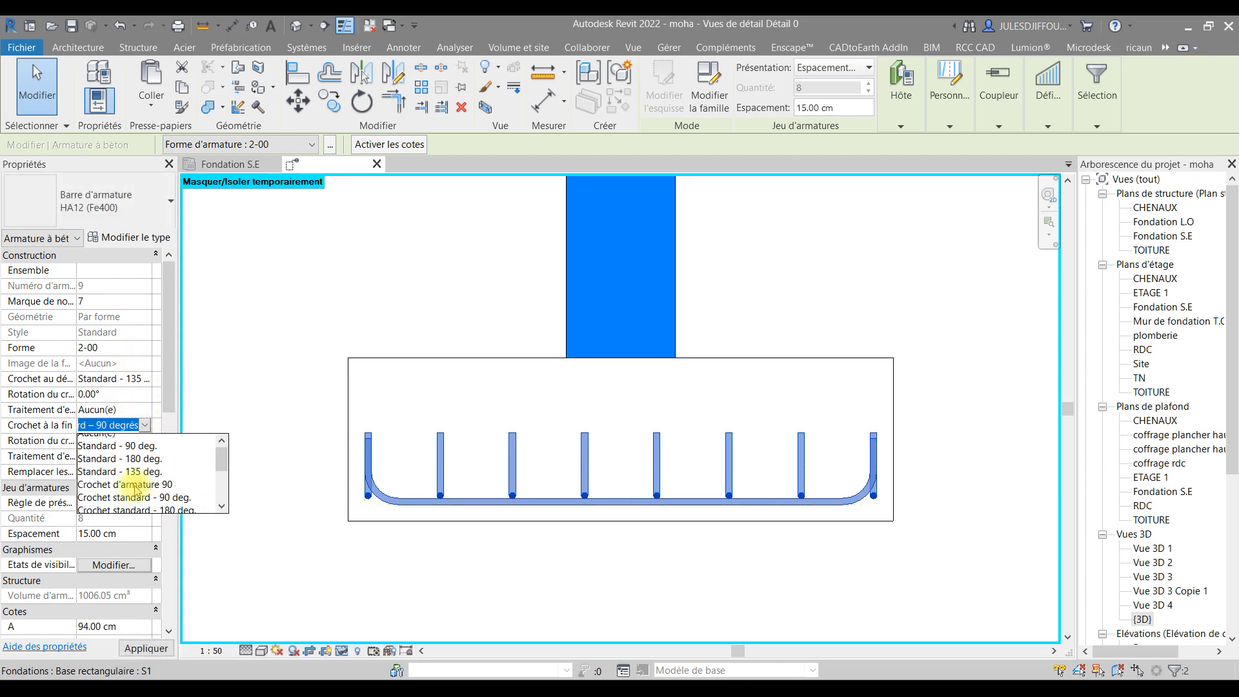
left_click(135, 478)
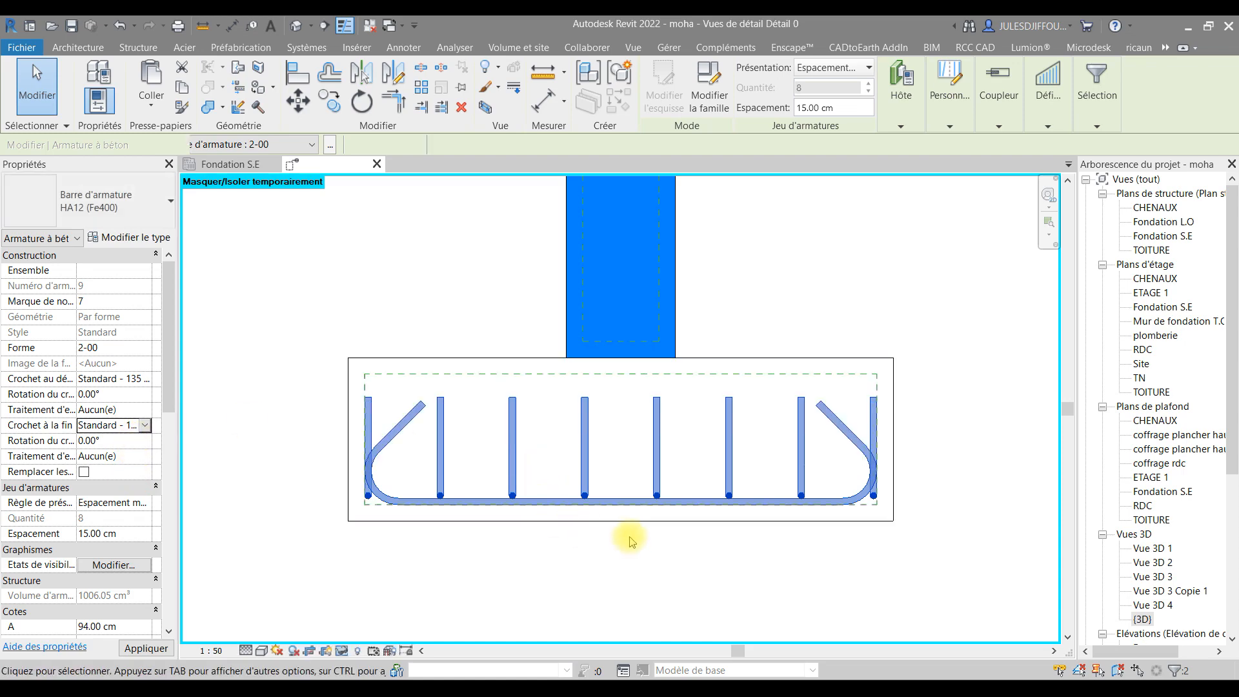
left_click(751, 597)
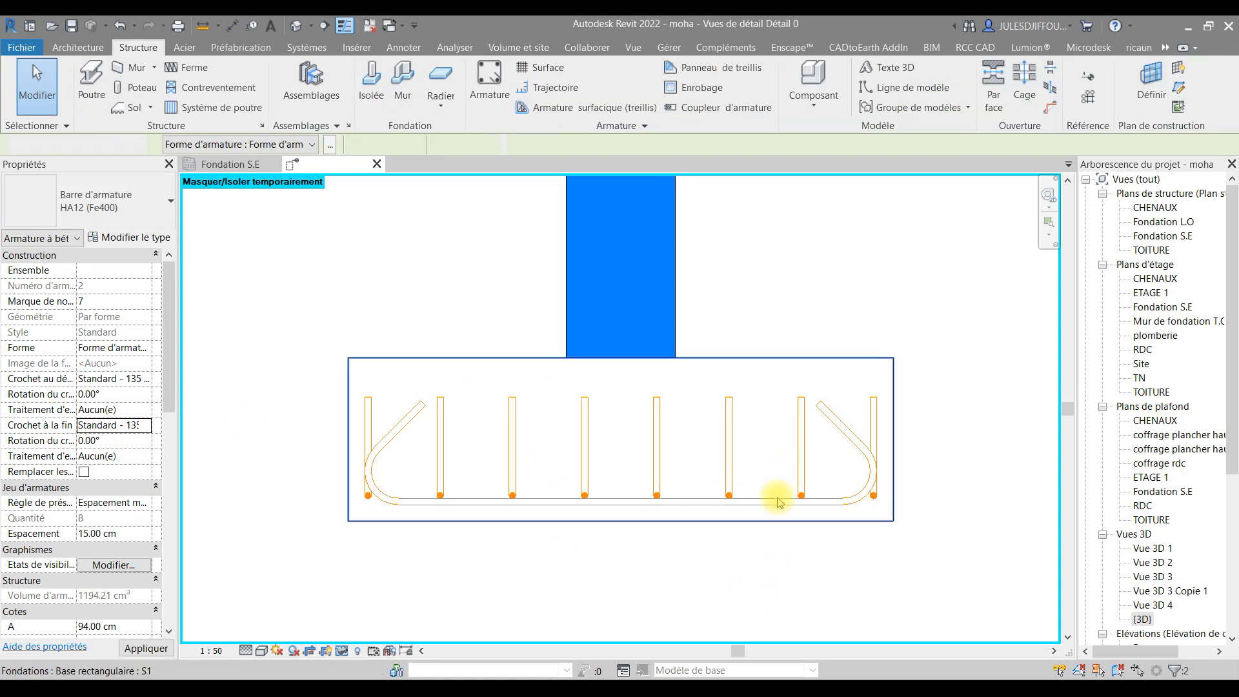
Start another rebar placement and set its layout rule to Nombre fixe with a quantity of 3
left_click(489, 83)
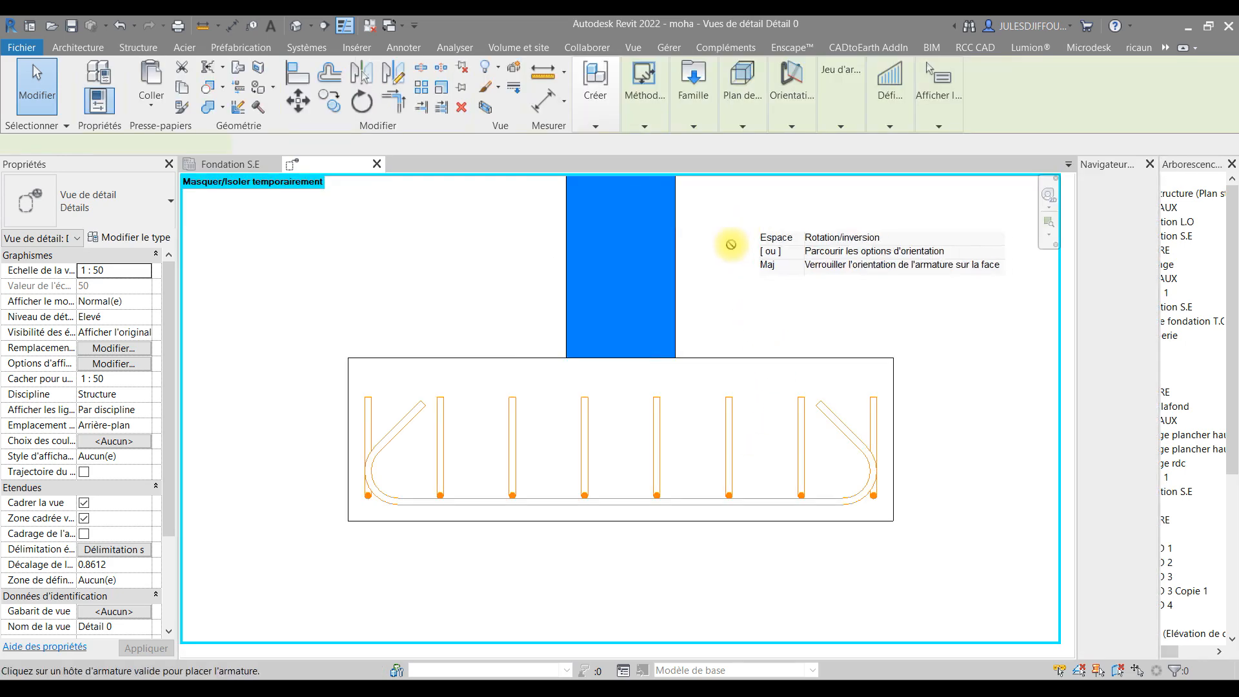
left_click(793, 124)
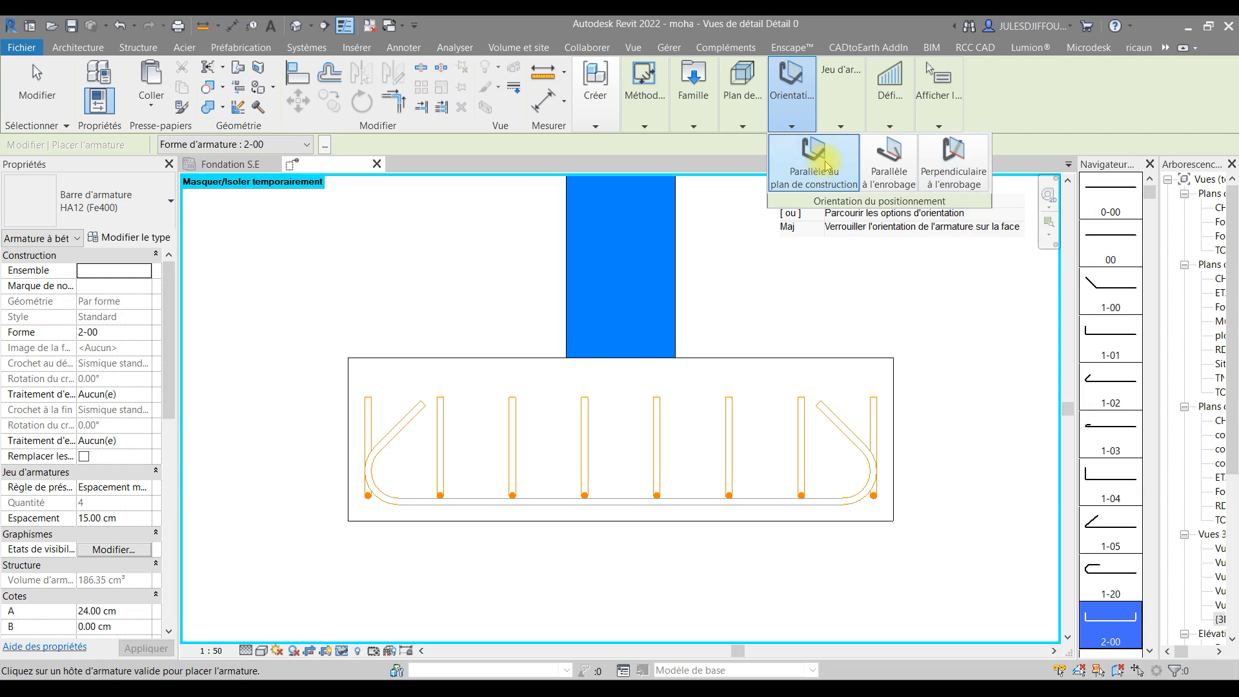
mouse_move(856, 101)
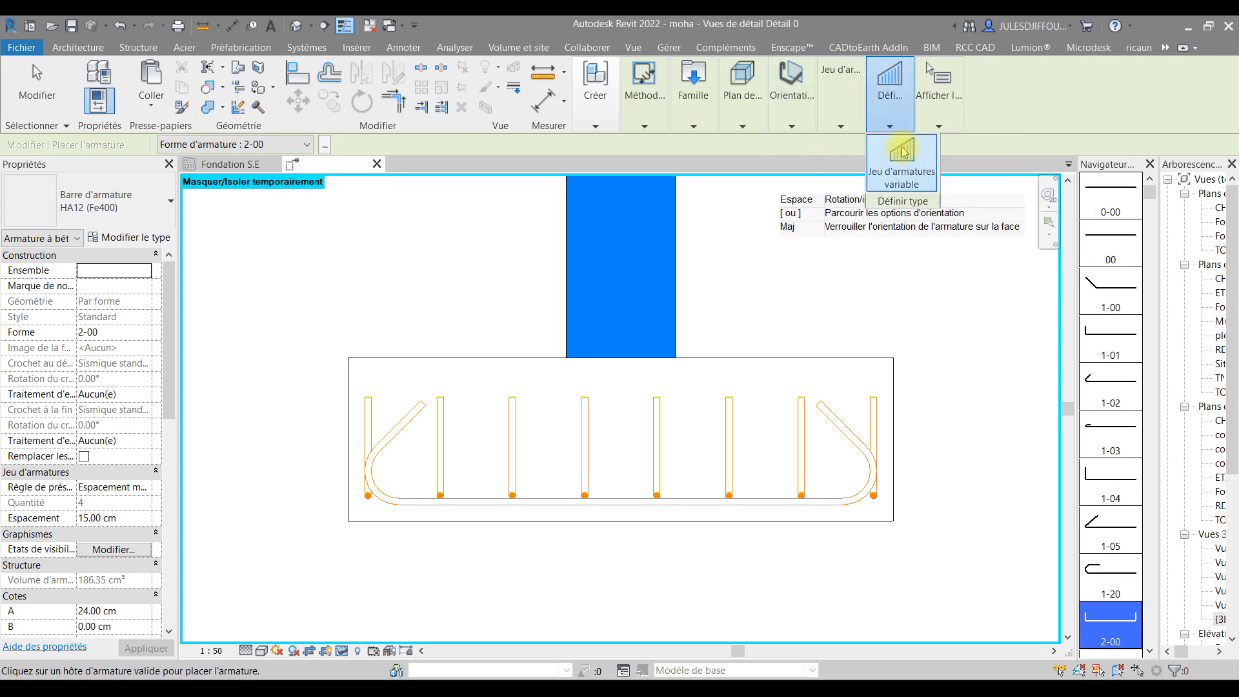
left_click(890, 149)
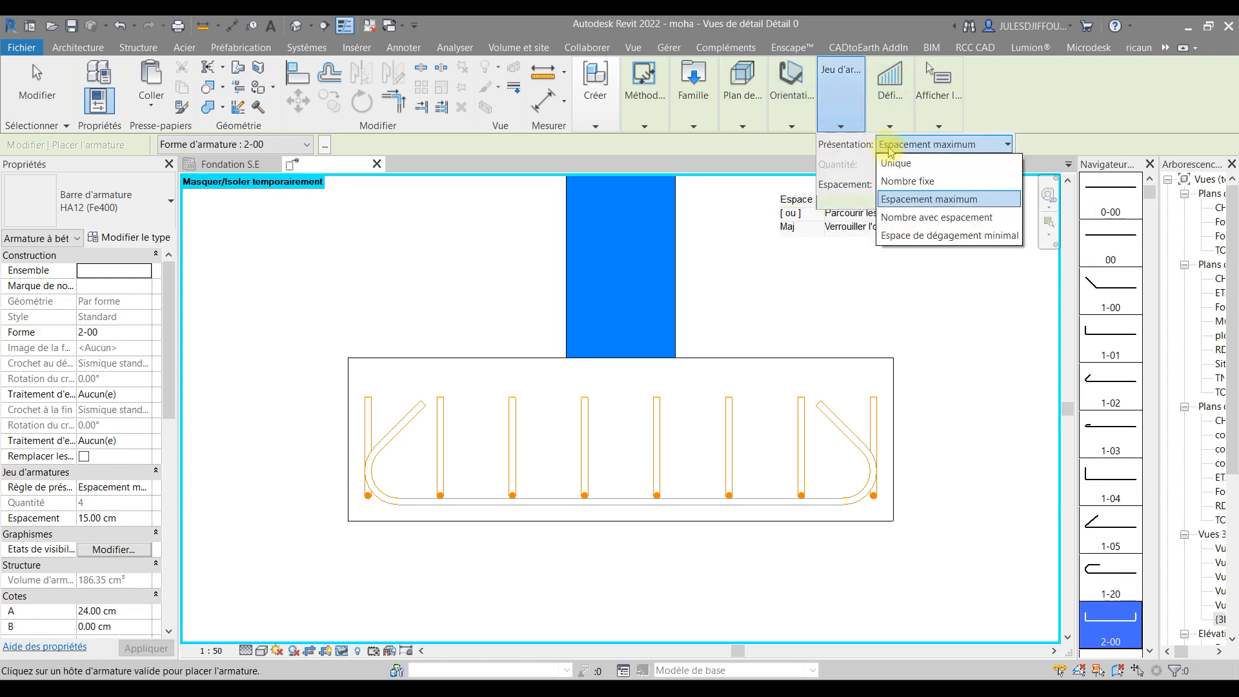
left_click(910, 182)
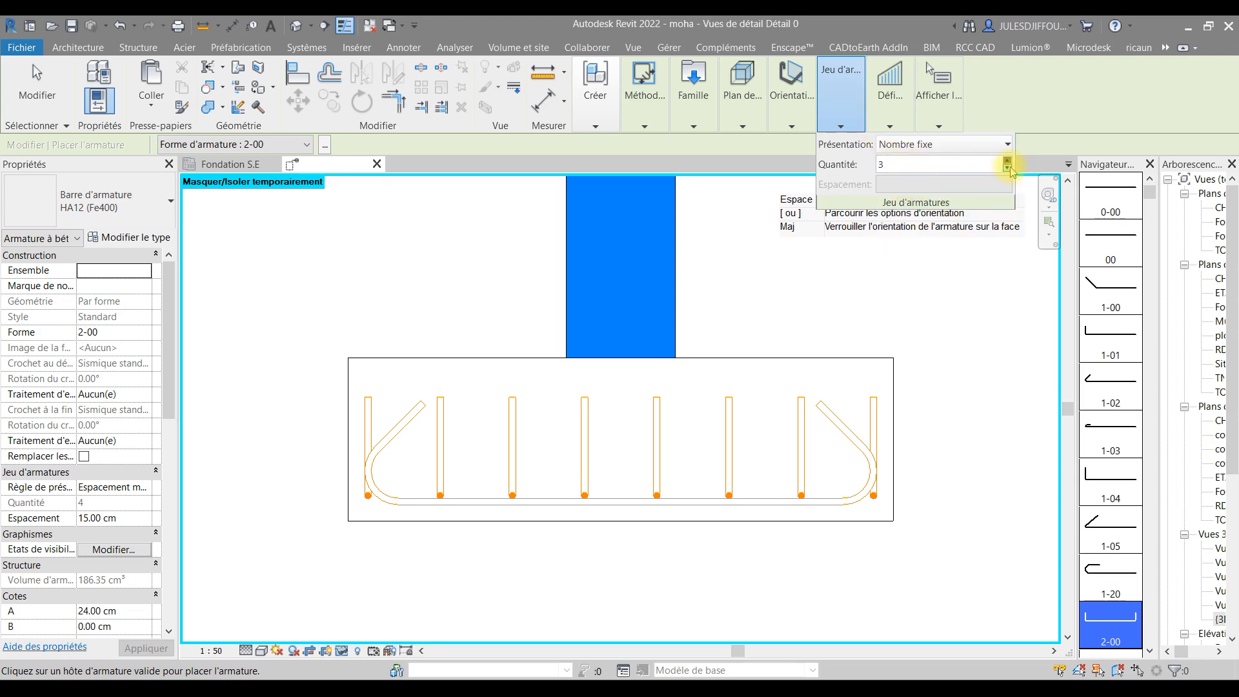
Sketch a column-hosted rebar as a 0.50 m vertical line rising from the footing's top along the column's cover line
left_click(648, 129)
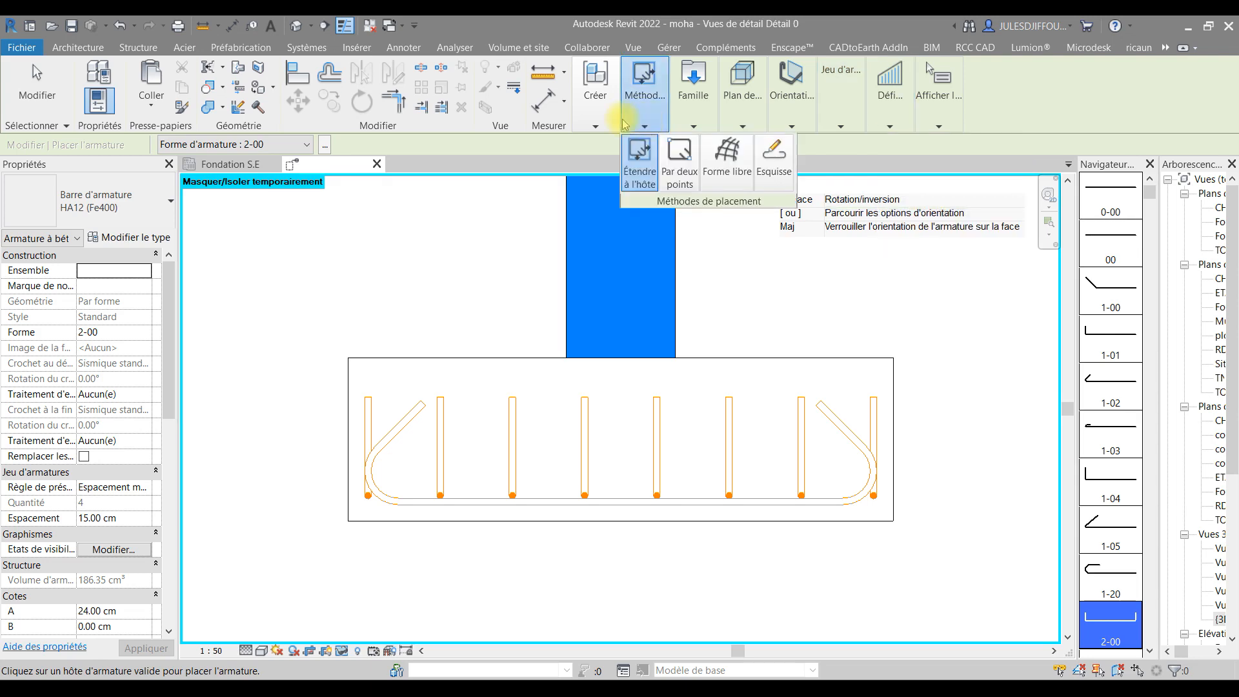
left_click(776, 172)
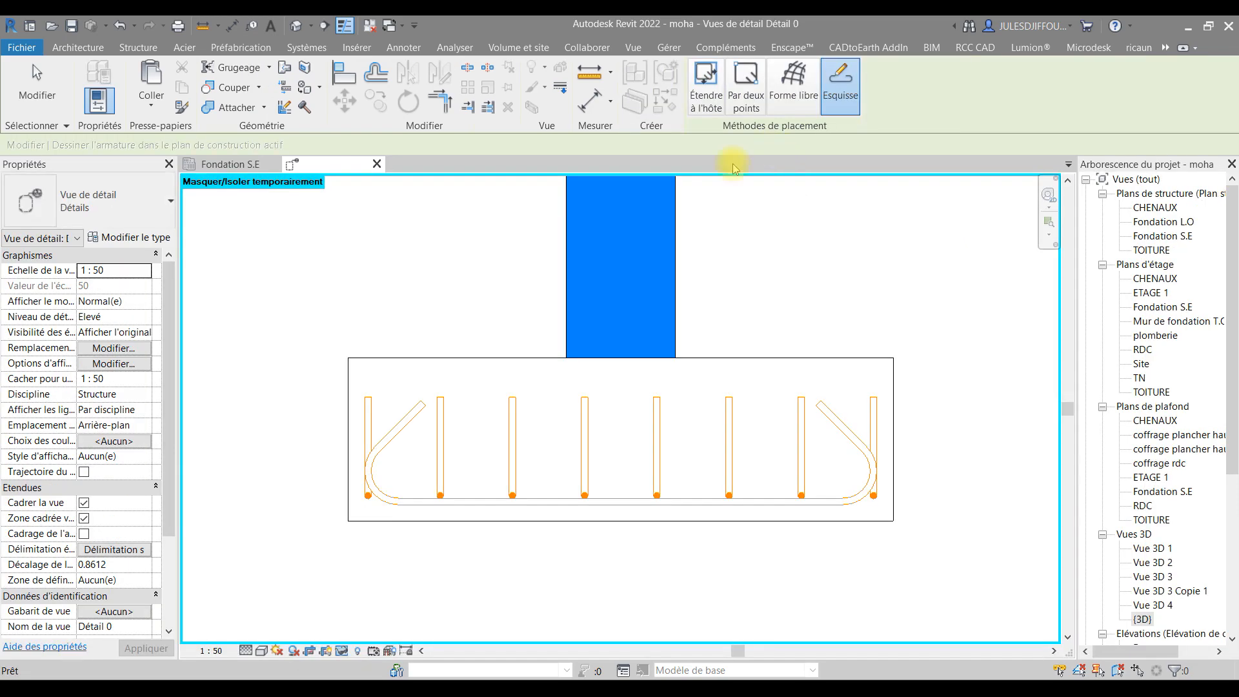
left_click(676, 305)
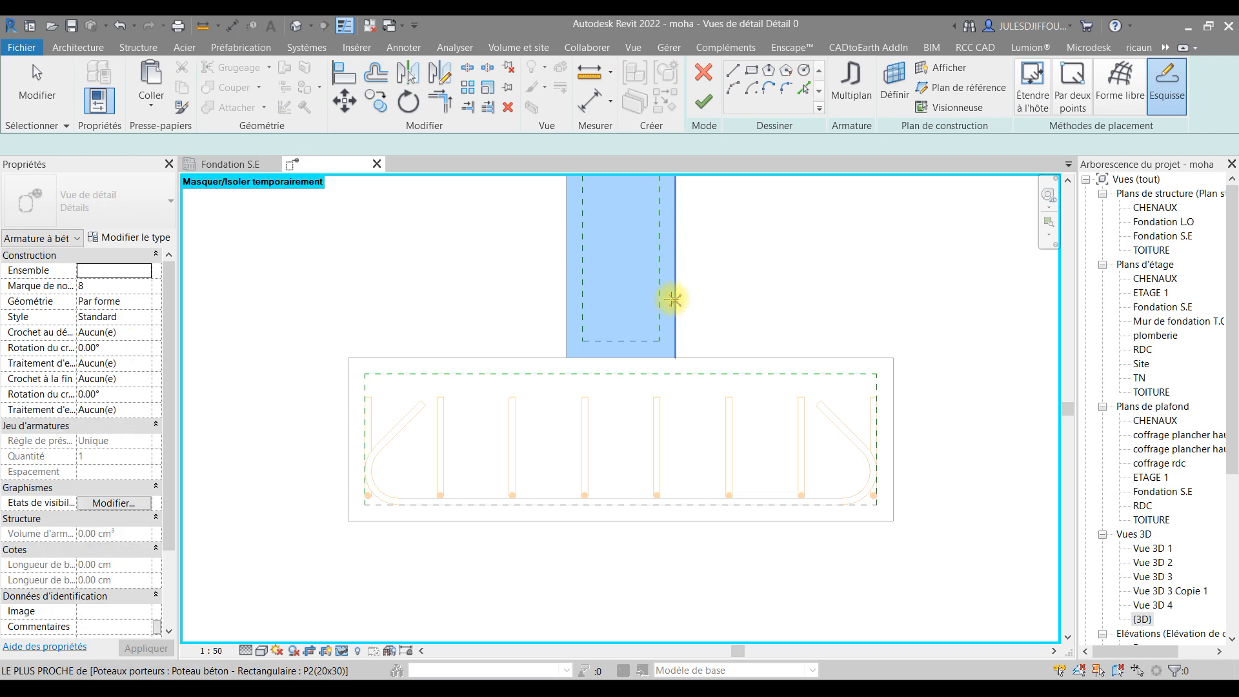
scroll(665, 301, "down", 2)
middle_click_drag(665, 356, 648, 393)
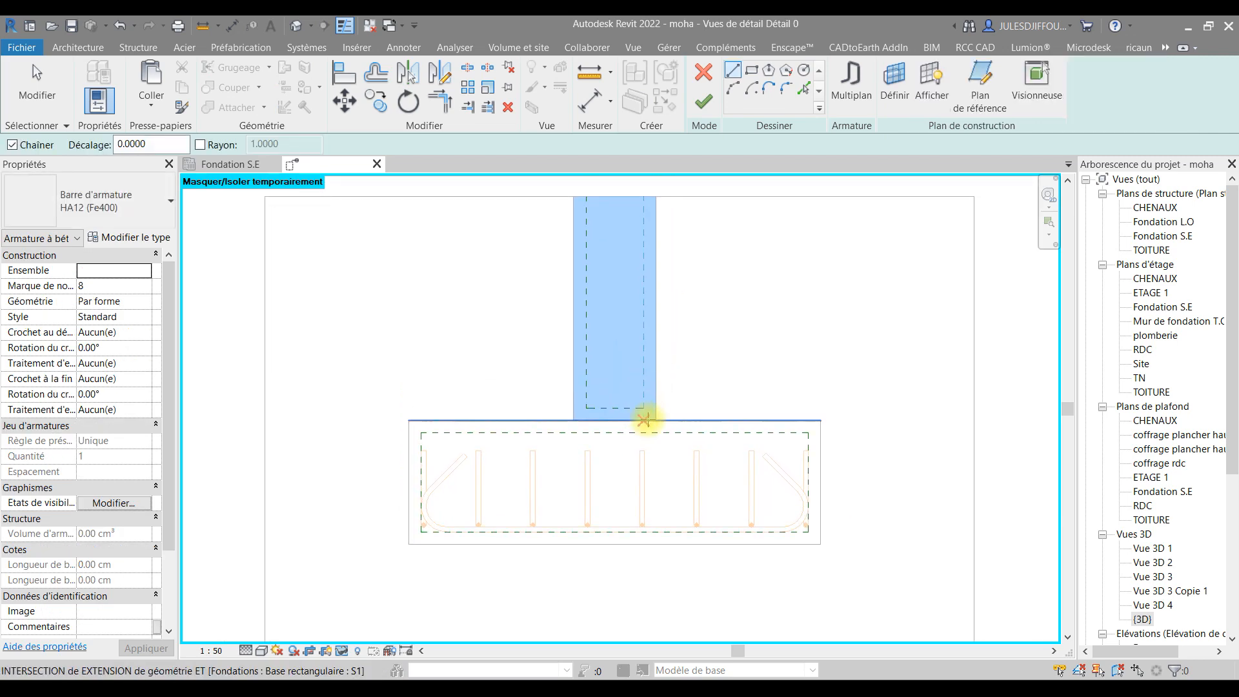
left_click(648, 420)
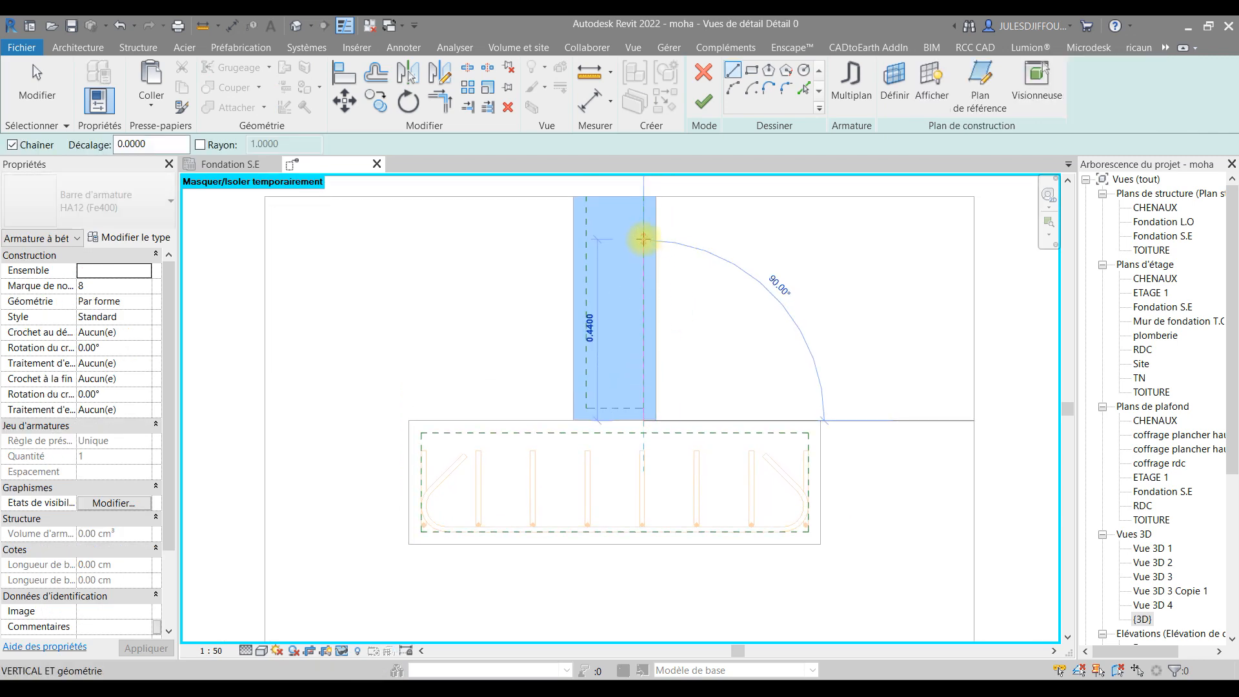
type("0")
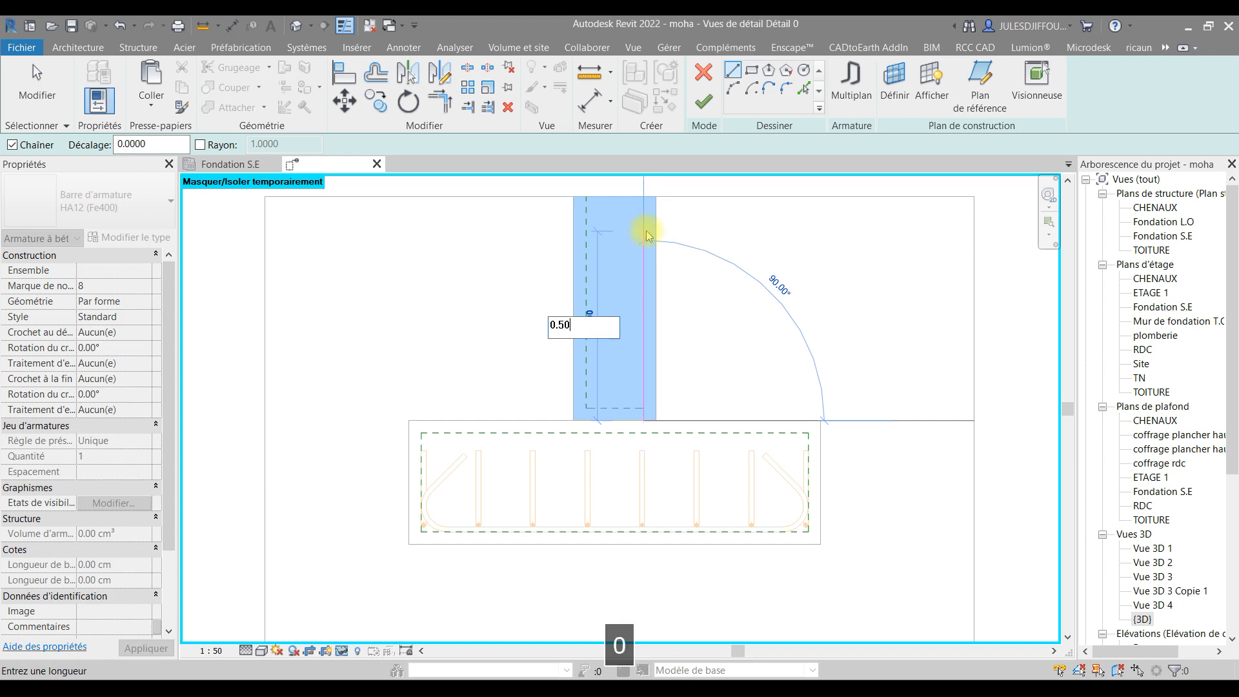
type(".50")
key("Return")
key("Escape")
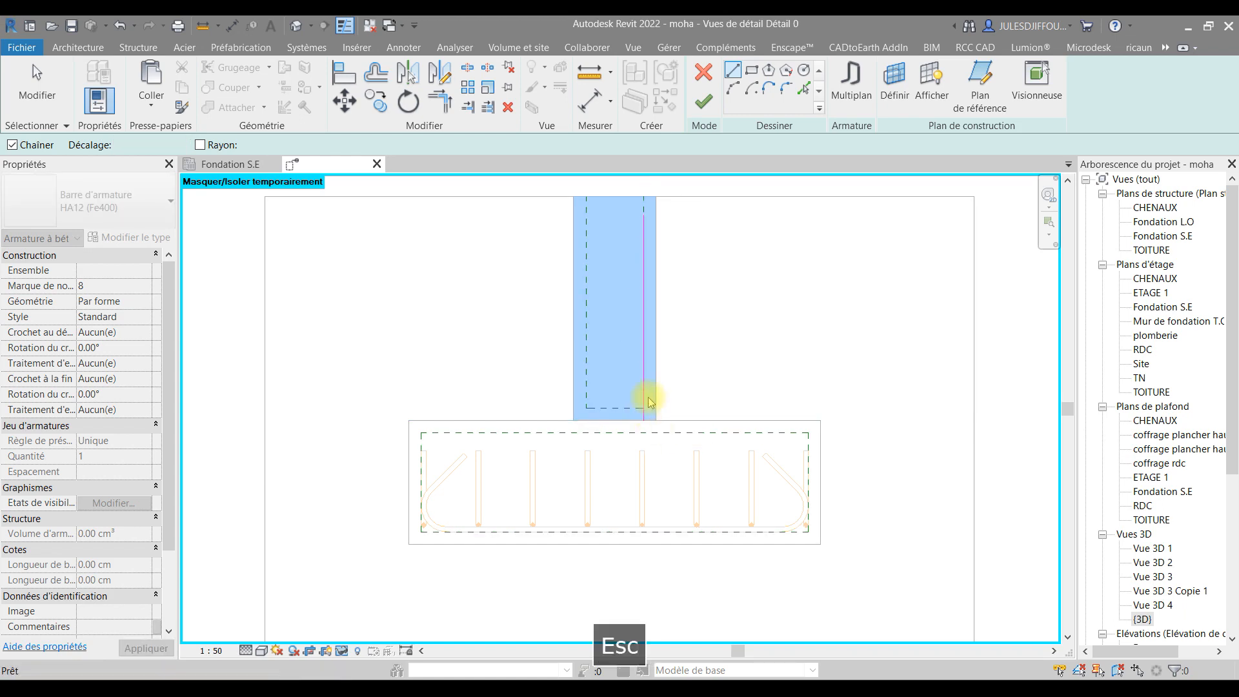
key("Escape")
Extend the vertical rebar line's lower end to the footing's bottom cover line, for a length of about 0.77 m
left_click_drag(643, 421, 643, 531)
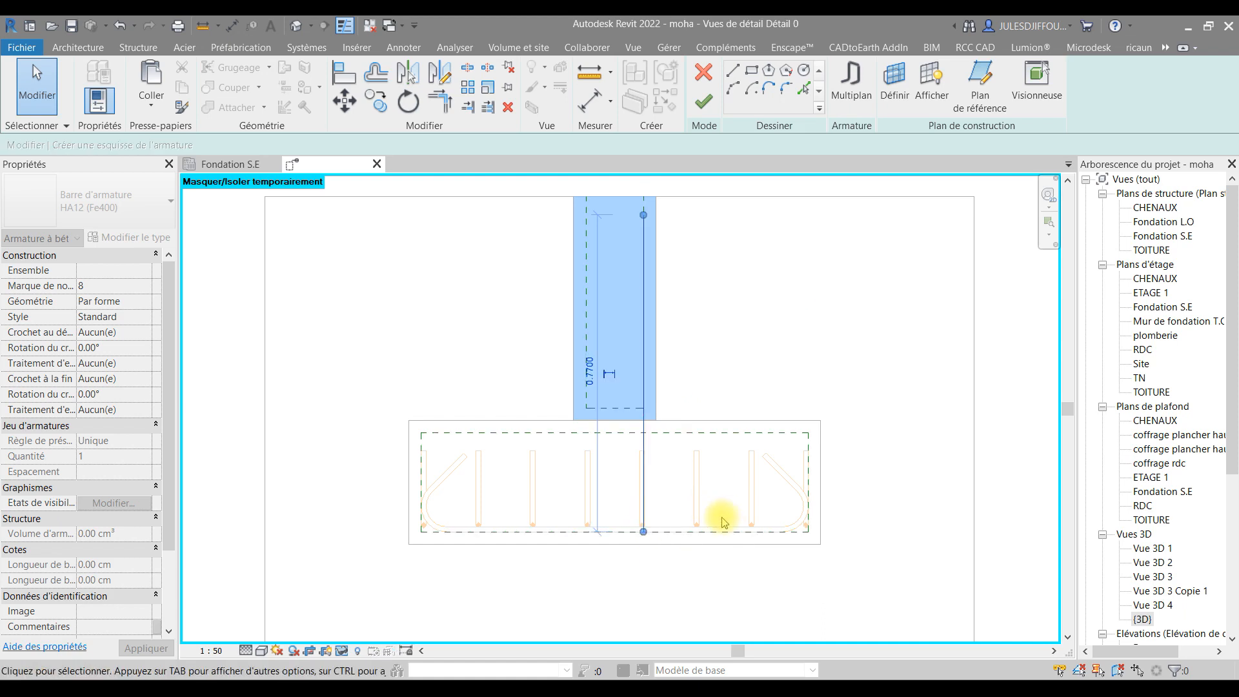
scroll(655, 525, "up", 3)
middle_click_drag(646, 552, 625, 559)
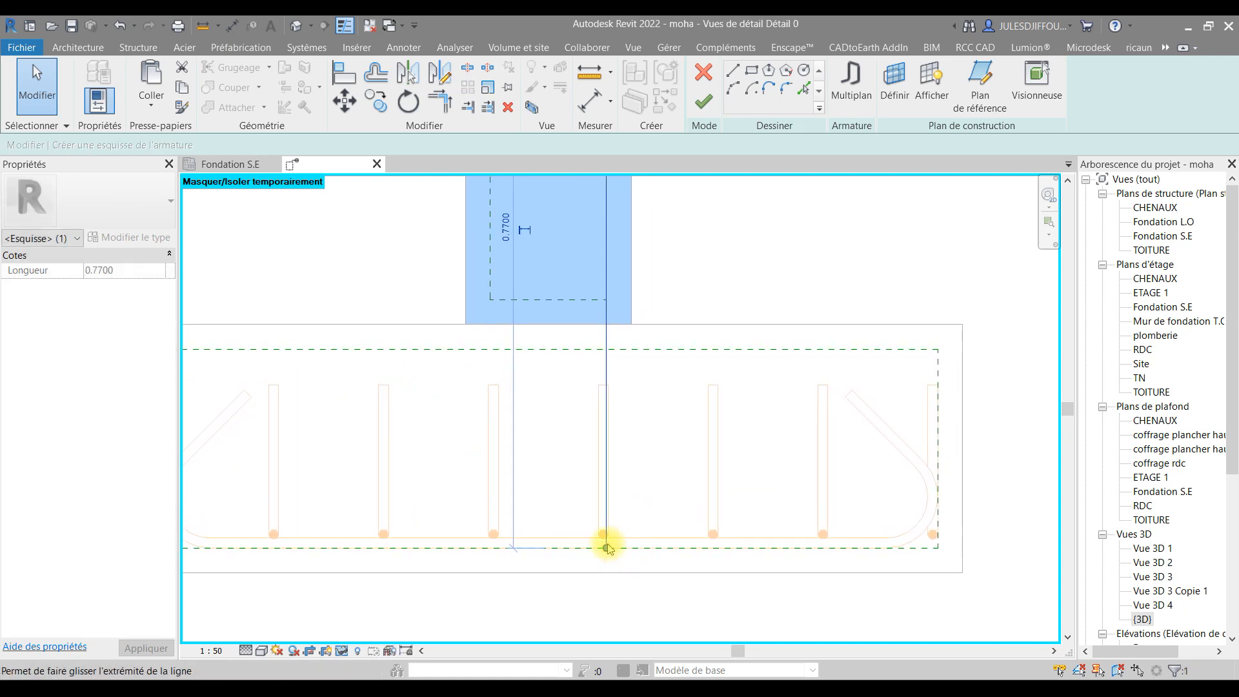
scroll(605, 544, "down", 2)
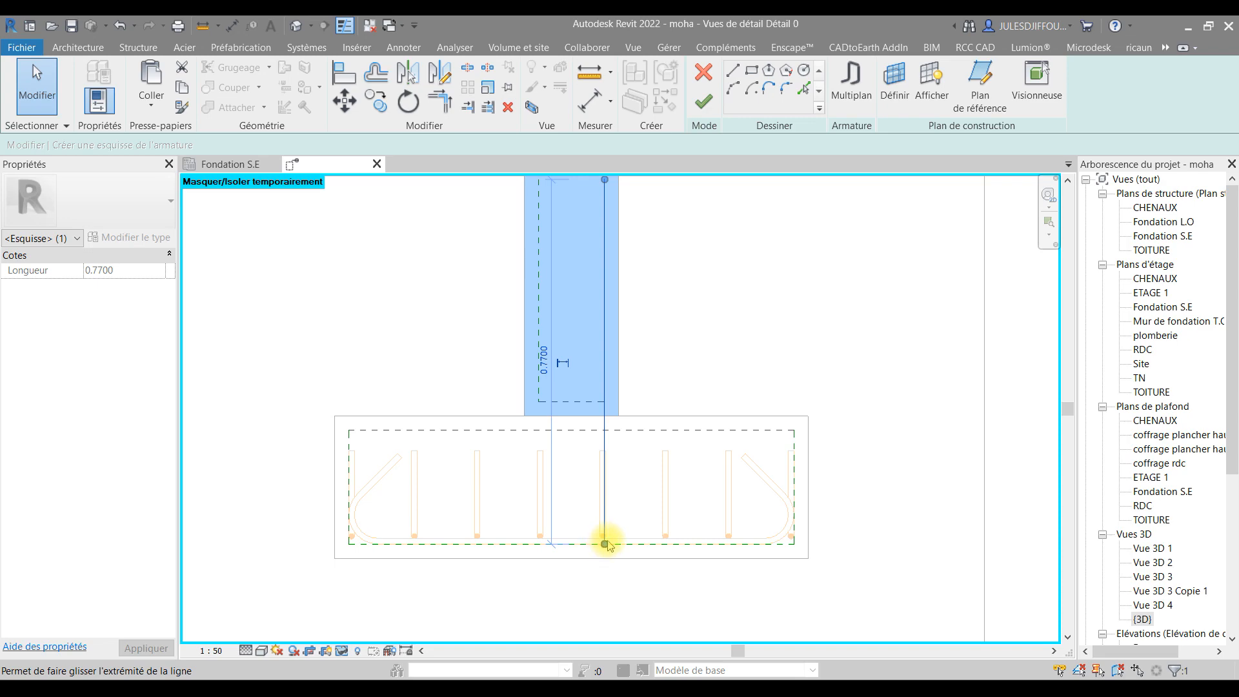
Snap the lower end of the vertical rebar line precisely onto the footing's bottom cover line
scroll(607, 542, "up", 4)
mouse_move(601, 549)
left_mouse_down()
mouse_move(599, 527)
mouse_move(599, 547)
left_mouse_up()
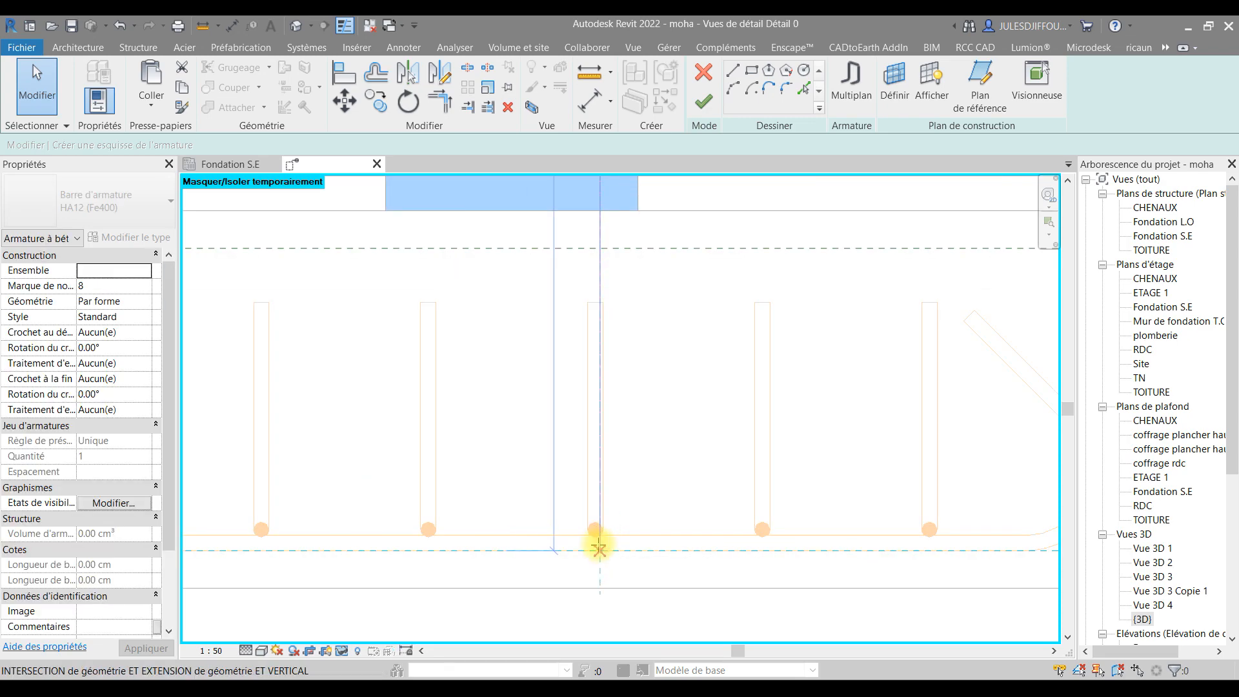
scroll(626, 492, "down", 4)
key("Escape")
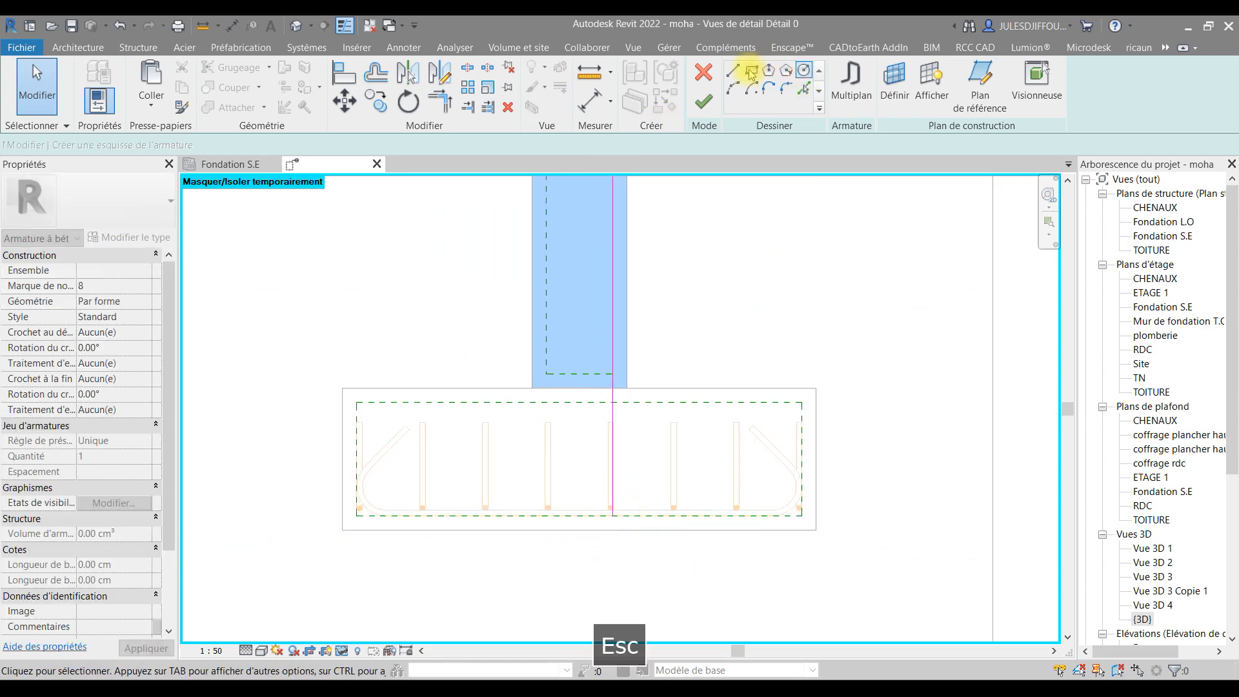
Add a 0.25 m horizontal leg from the vertical line's lower end towards the footing's right side and finish the starter bar sketch
left_click(733, 72)
left_click(615, 517)
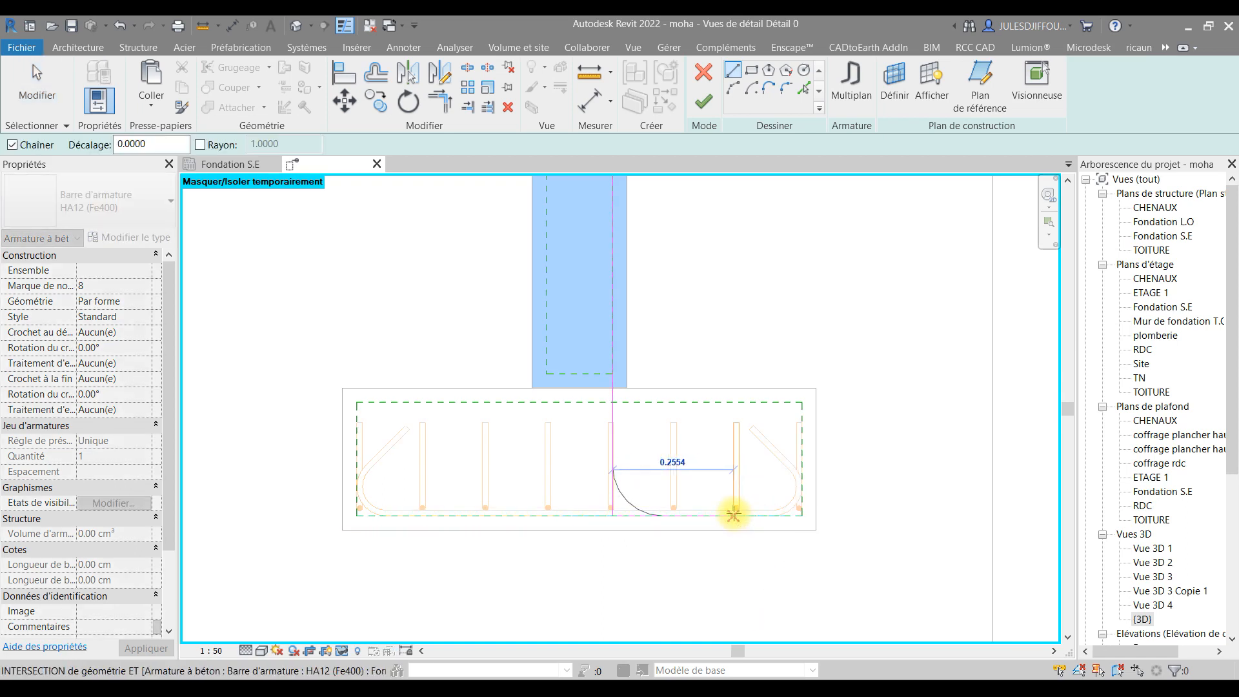
type("0.25")
key("Return")
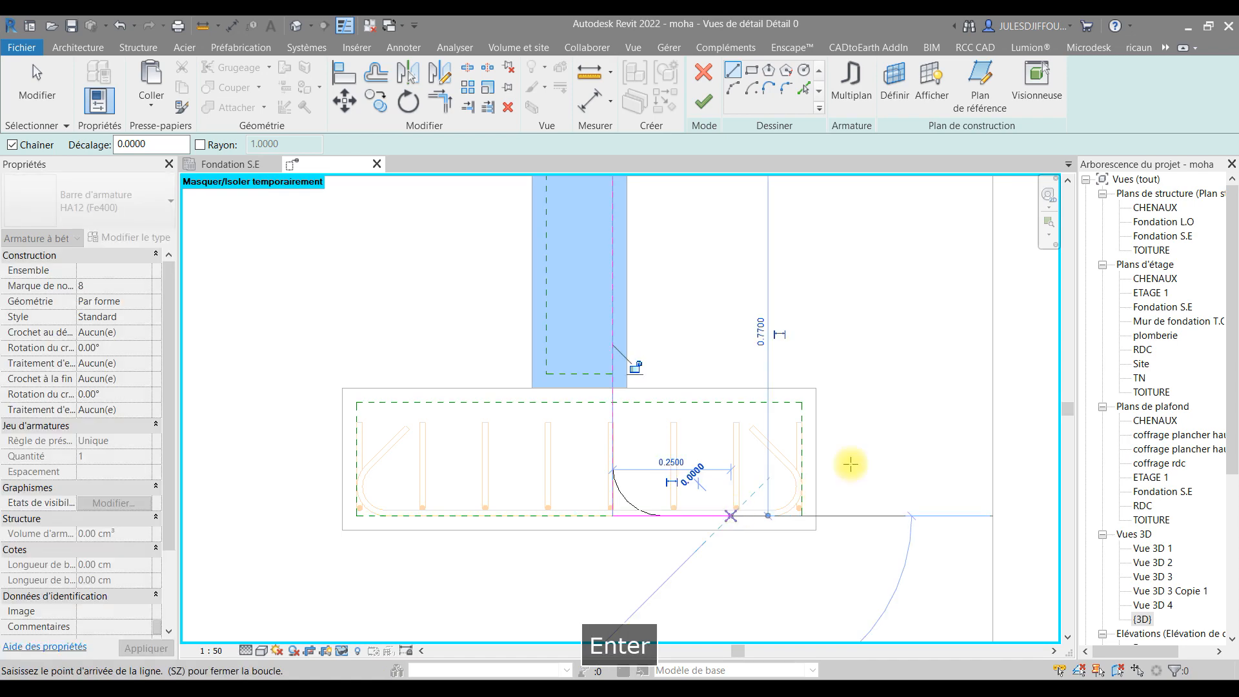
key("Escape")
key("Escape")
scroll(830, 517, "down", 1)
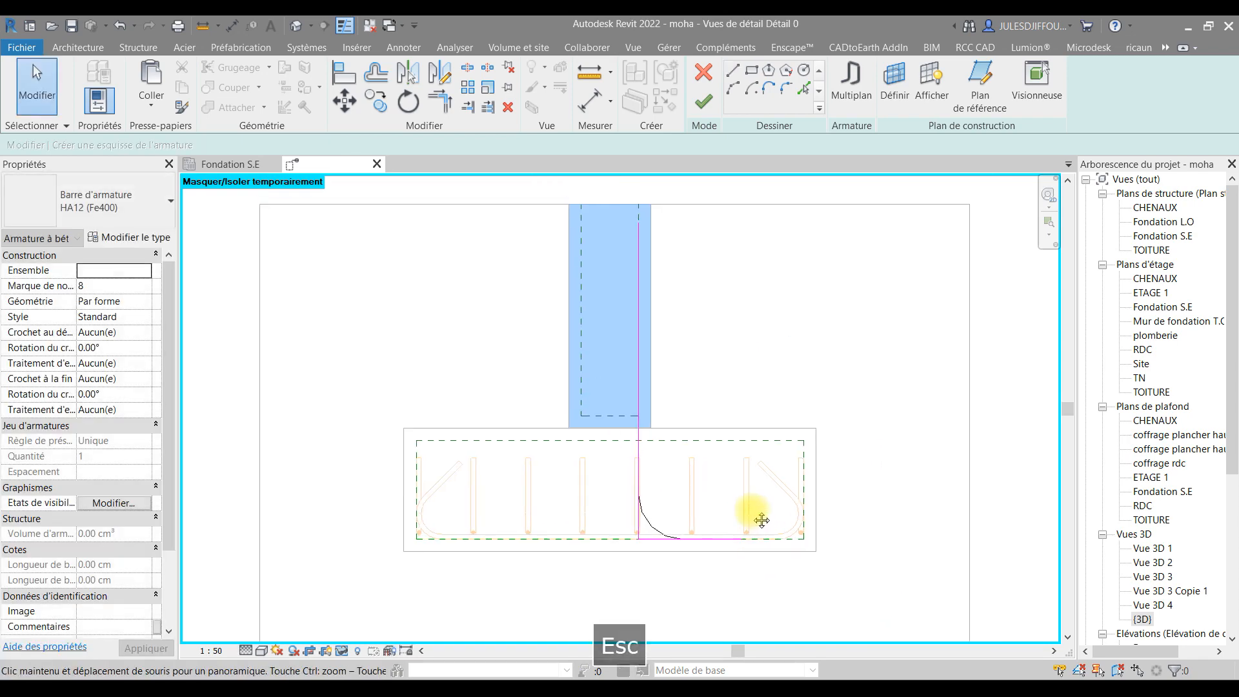
left_click(716, 105)
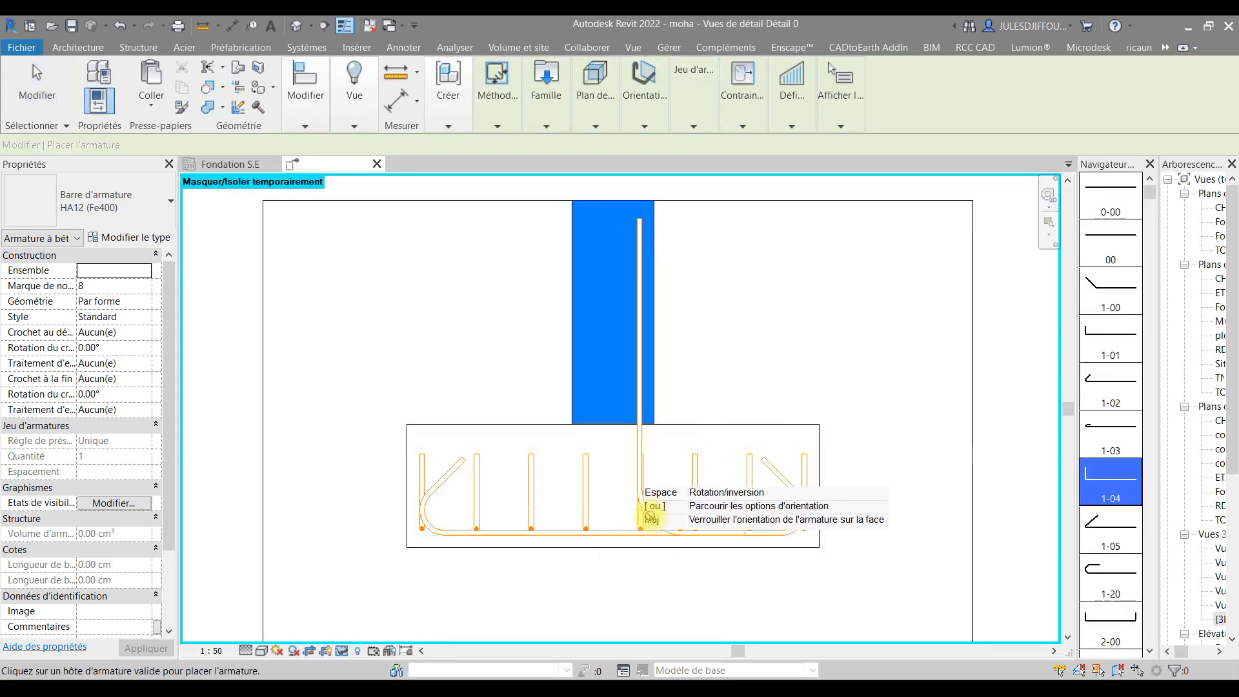
scroll(639, 452, "down", 2)
key("Escape")
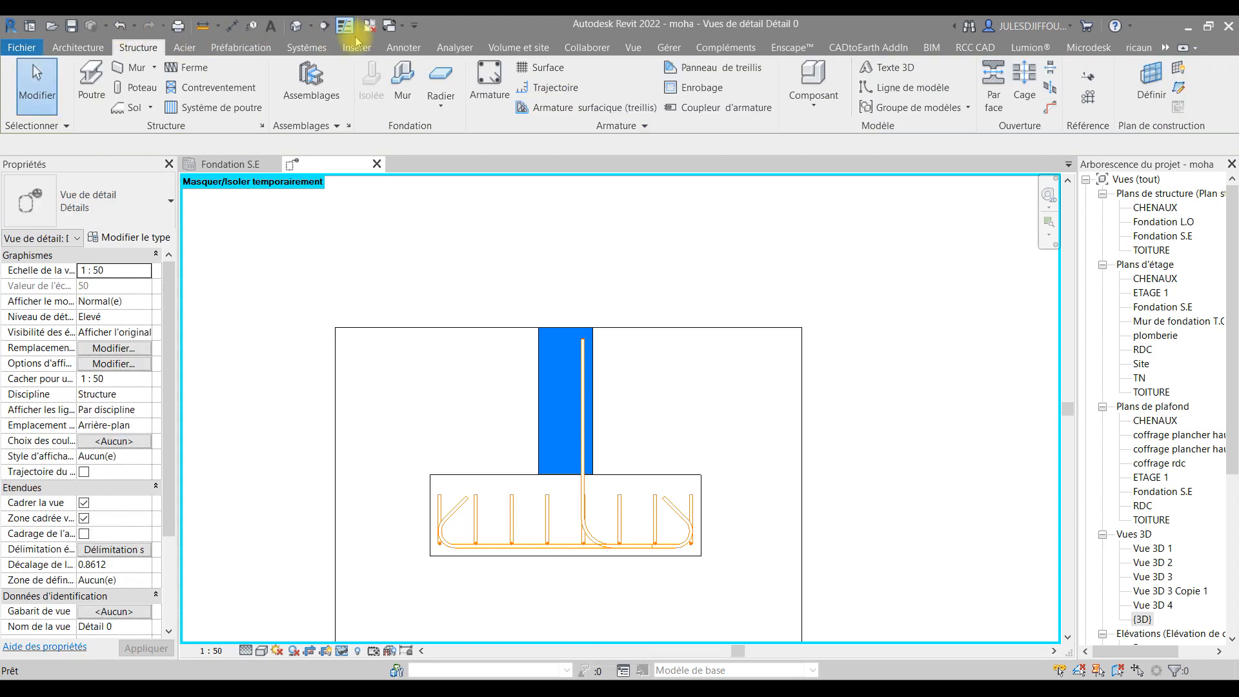
Draw a horizontal detail section across the column above the footing and flip it to look down towards the footing
left_click(321, 26)
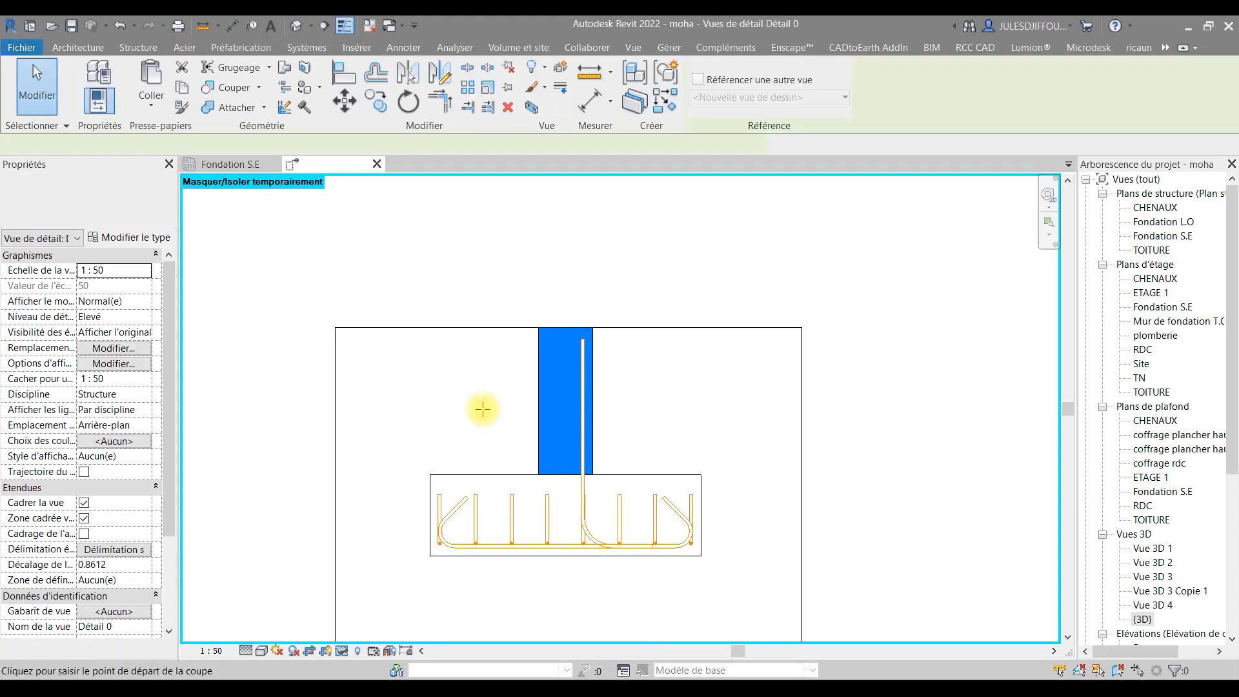
left_click(396, 409)
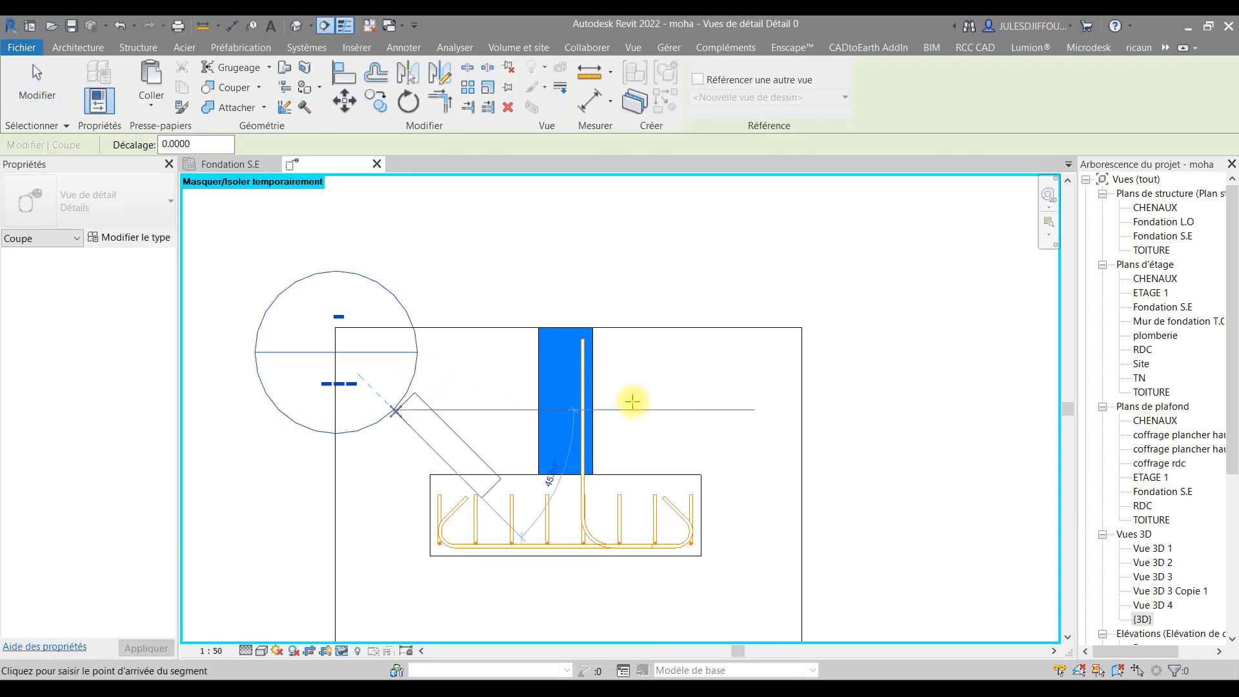
left_click(768, 418)
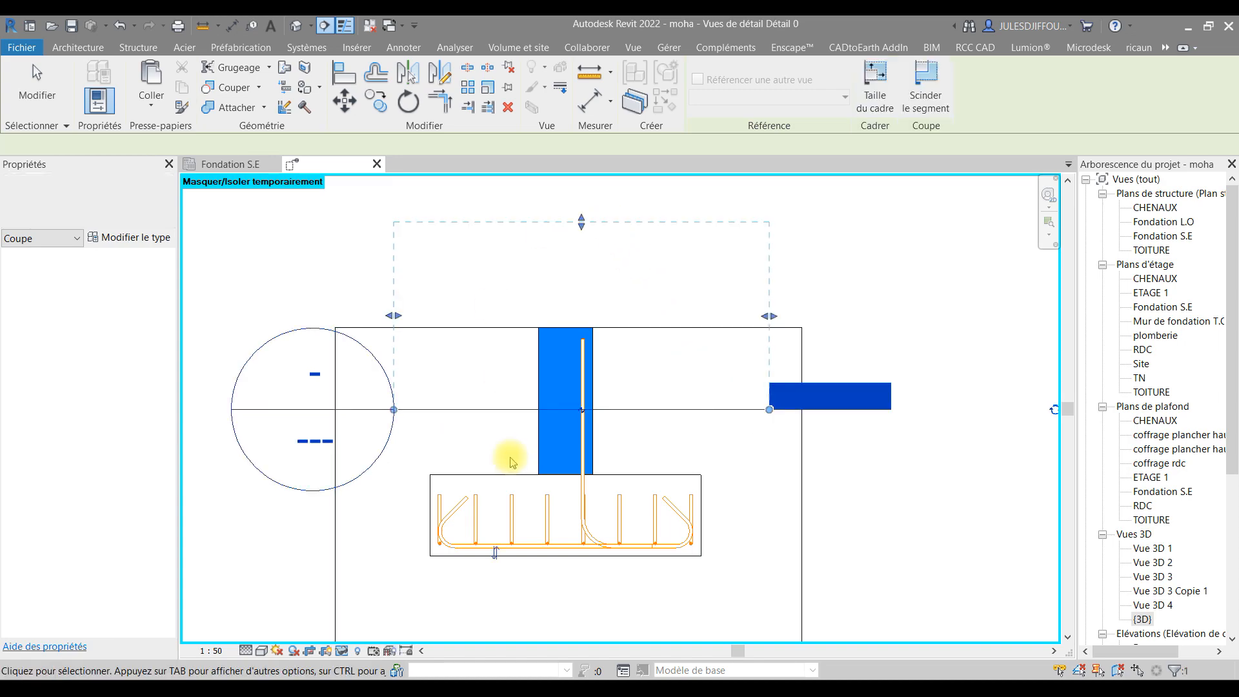
left_click(495, 555)
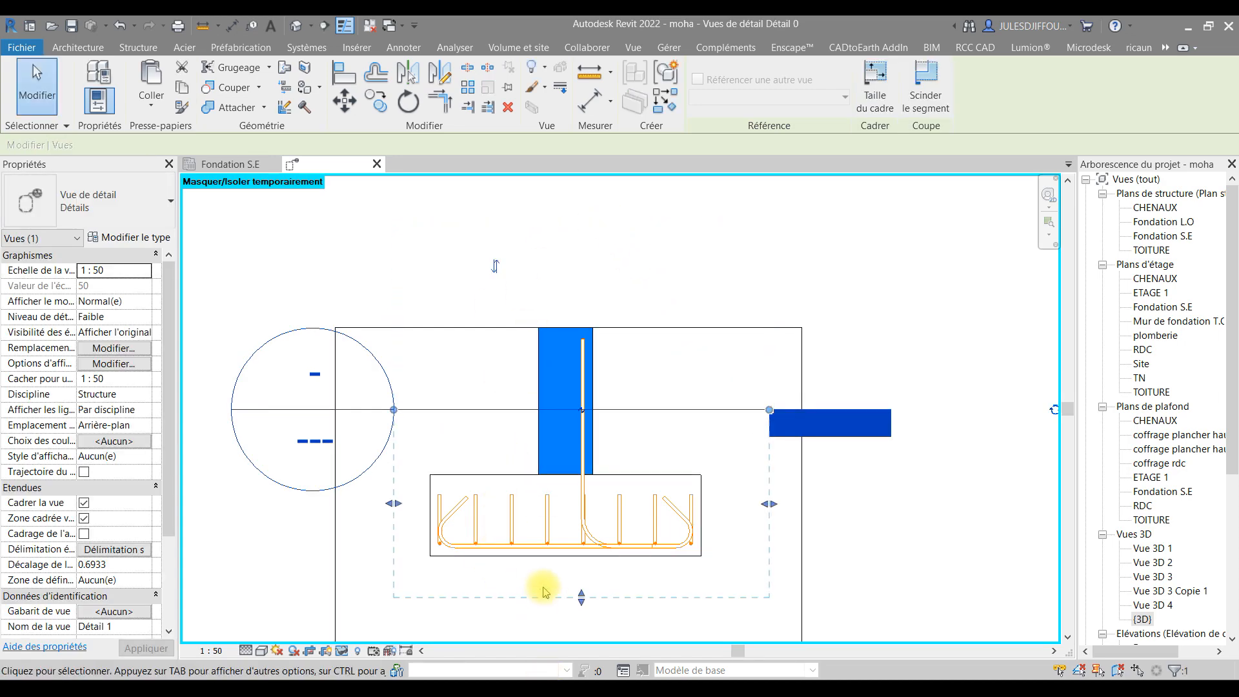
key("Escape")
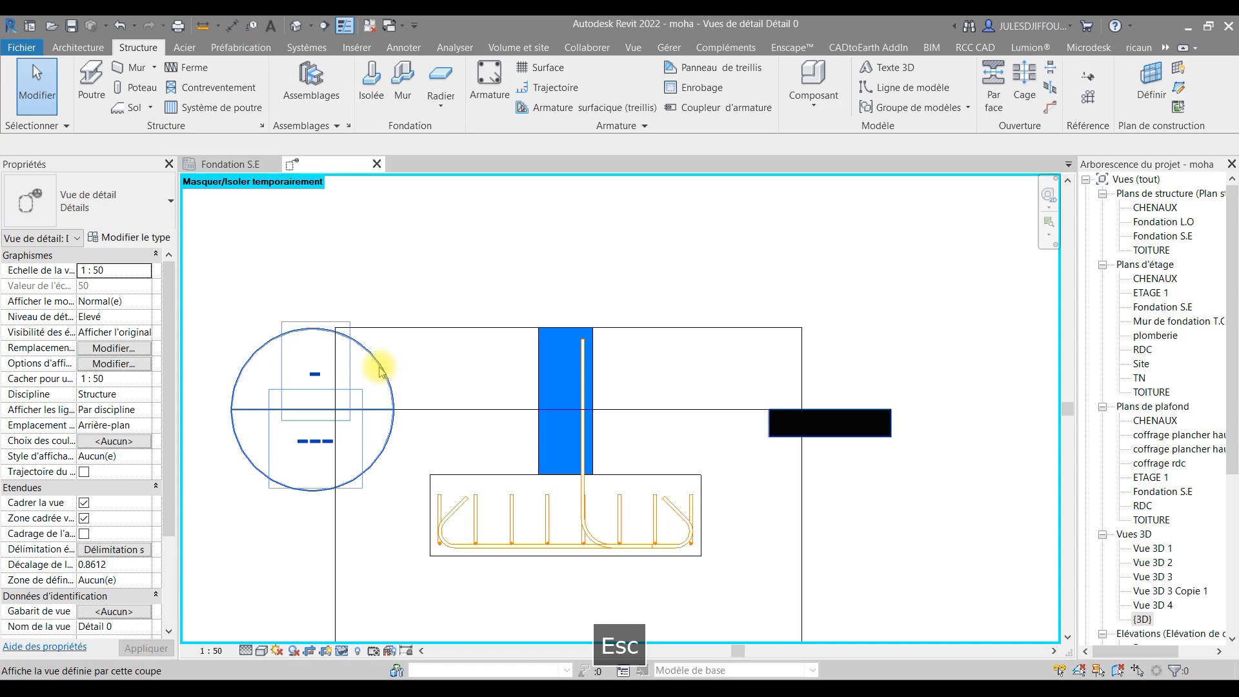
Open the new downward-looking section view and extend its lower crop boundary past the footing's edge
double_click(384, 371)
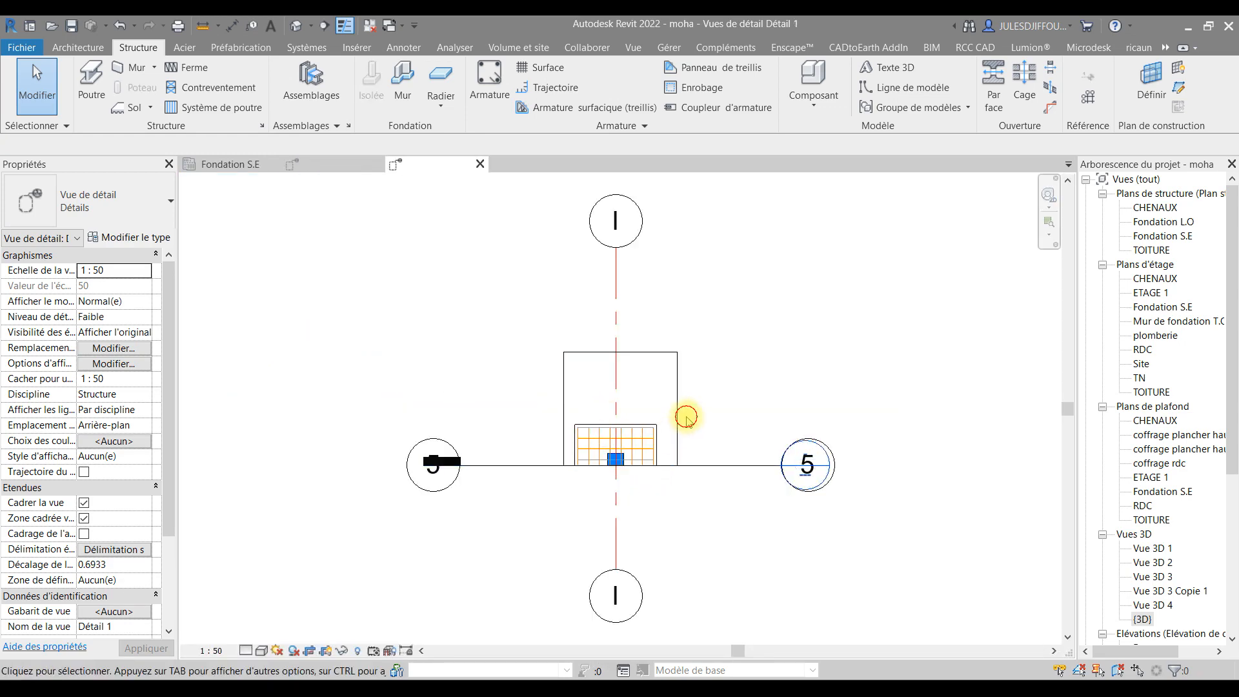
left_click(618, 466)
left_click_drag(619, 474, 614, 546)
Set the column starter bar's layout rule to Nombre fixe with a quantity of 3
scroll(633, 505, "up", 2)
scroll(632, 505, "up", 10)
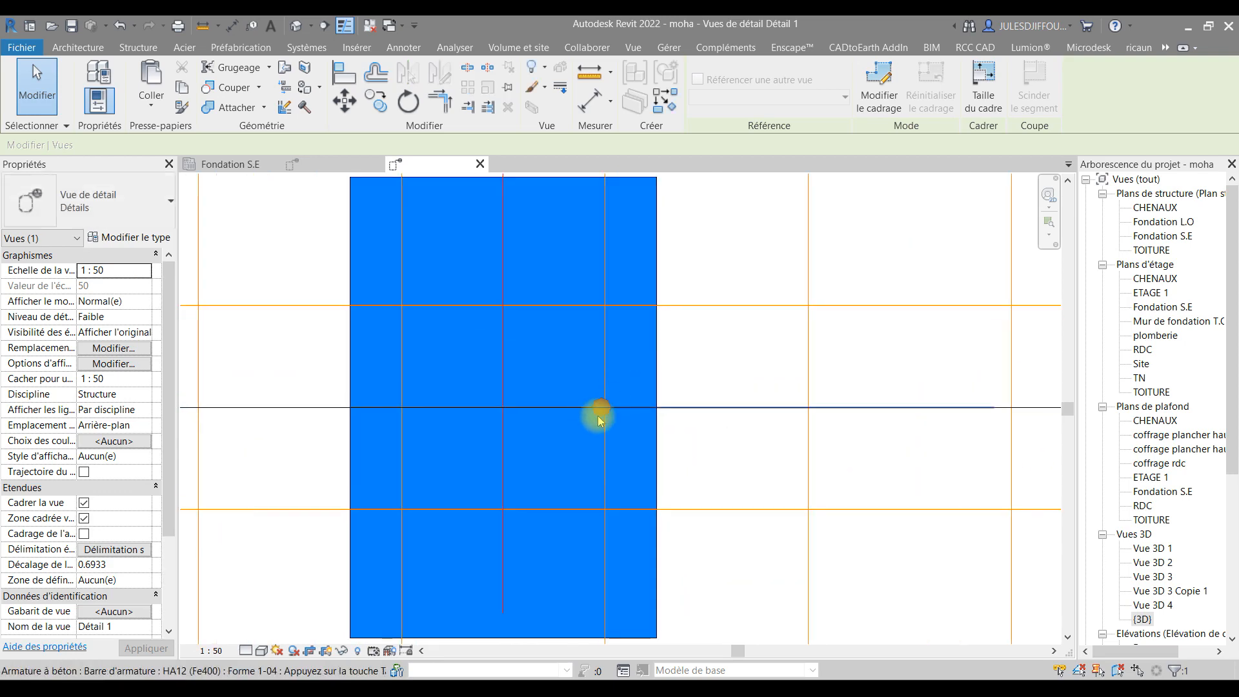
left_click(605, 426)
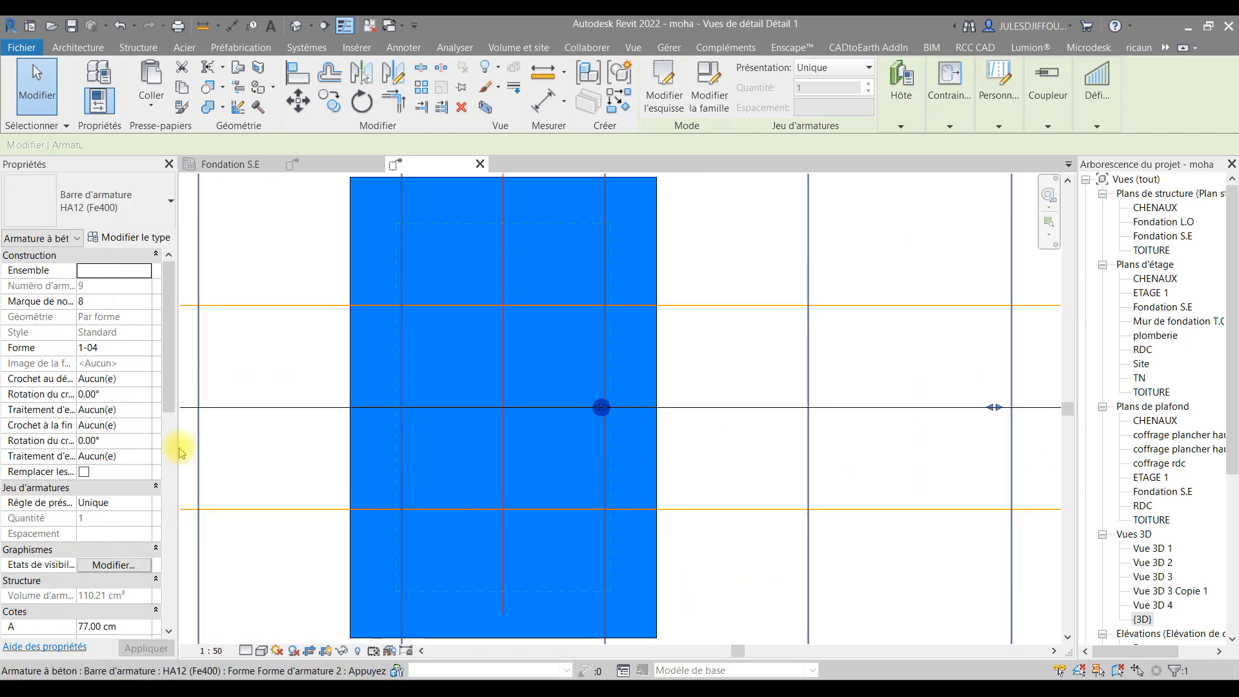
left_click(868, 67)
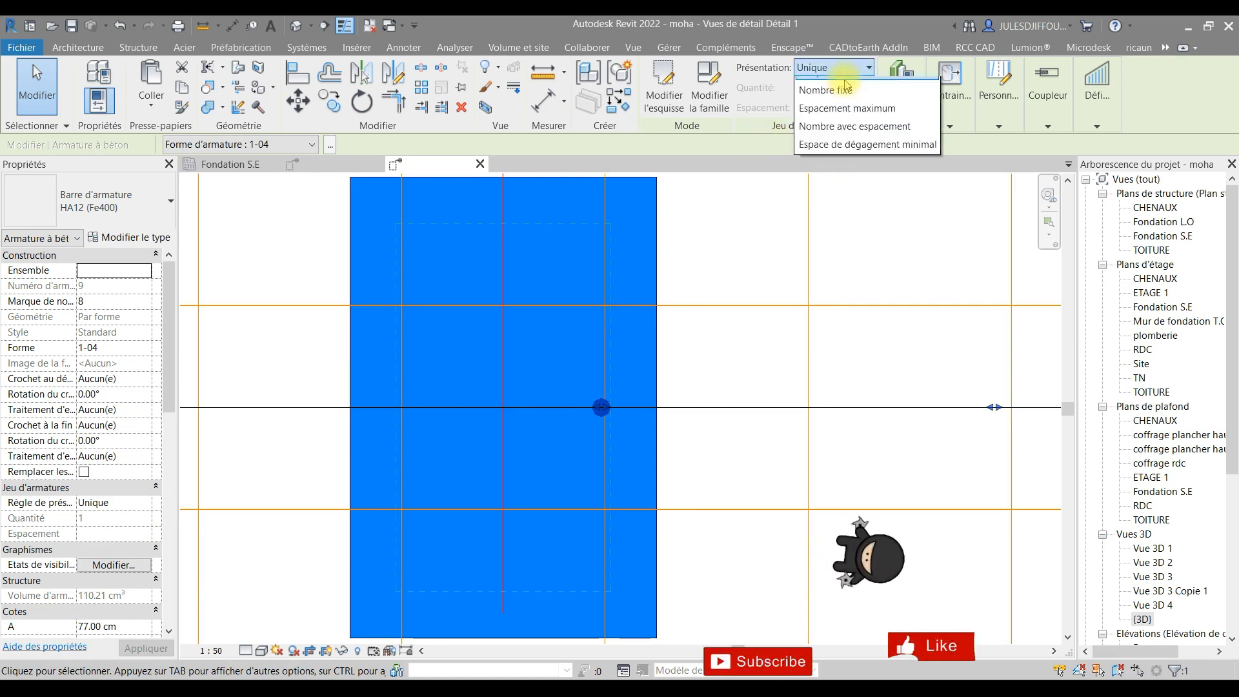
left_click(868, 105)
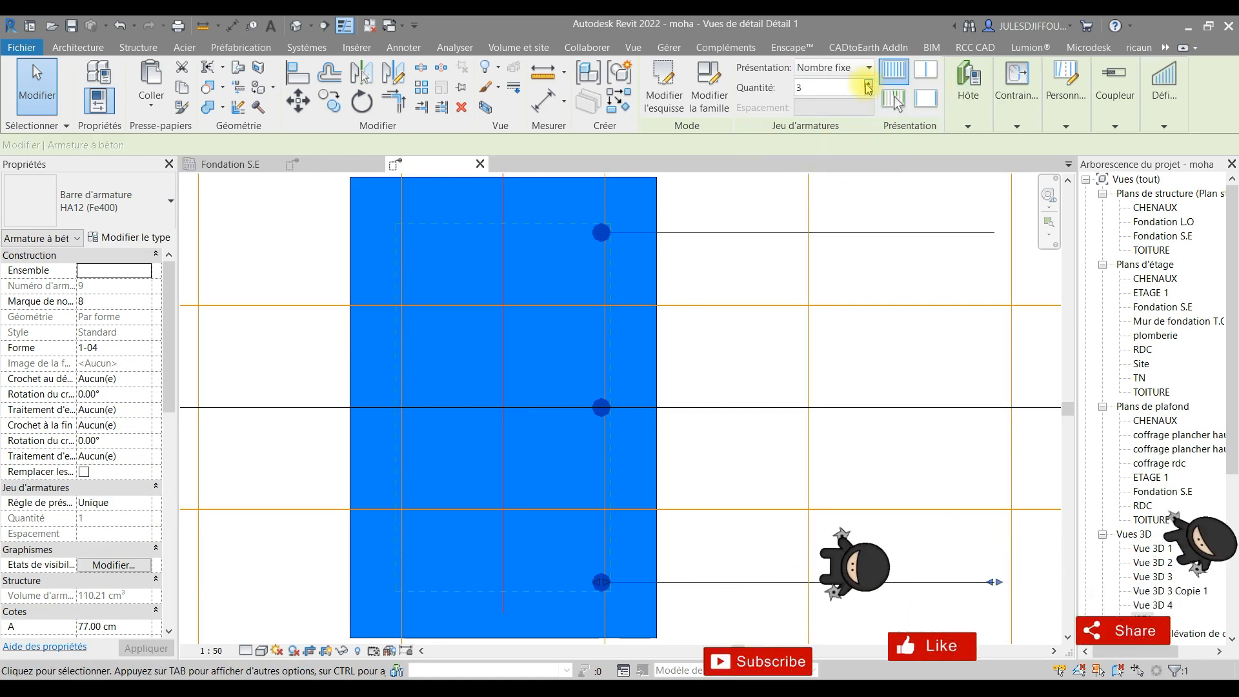
left_click(869, 83)
left_click(870, 92)
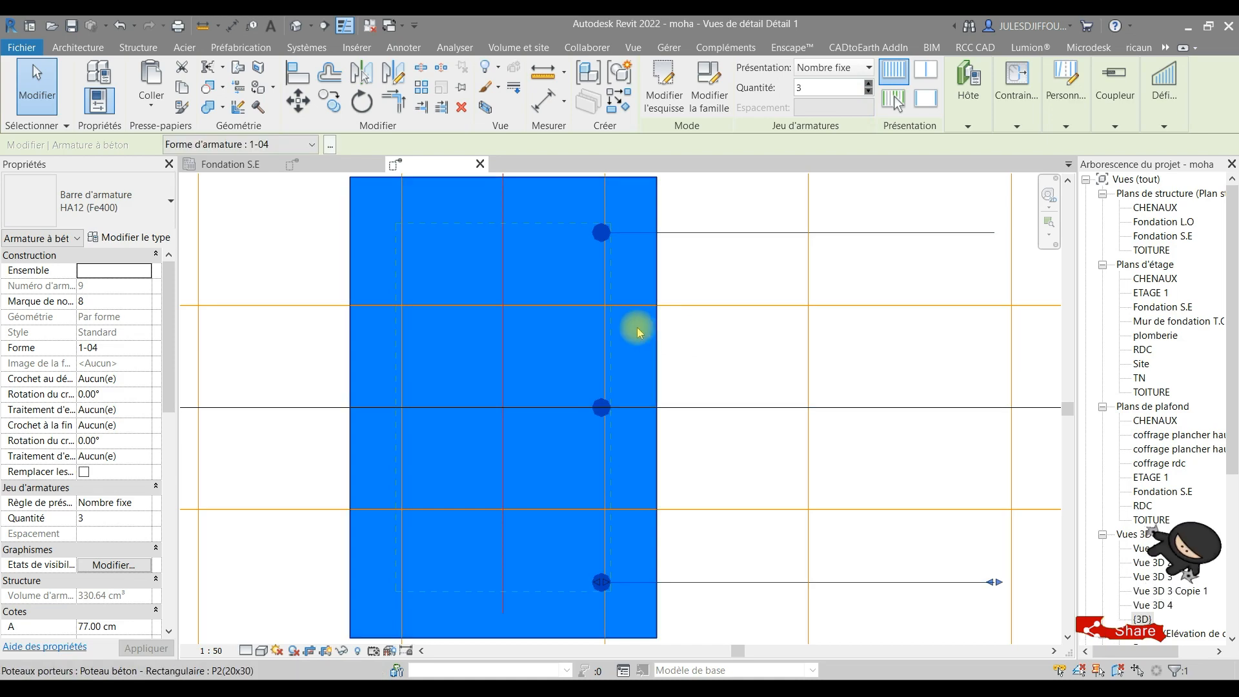
Mirror a copy of the three starter bars about the footing's left/right centre line to the column's opposite face
scroll(632, 336, "down", 3)
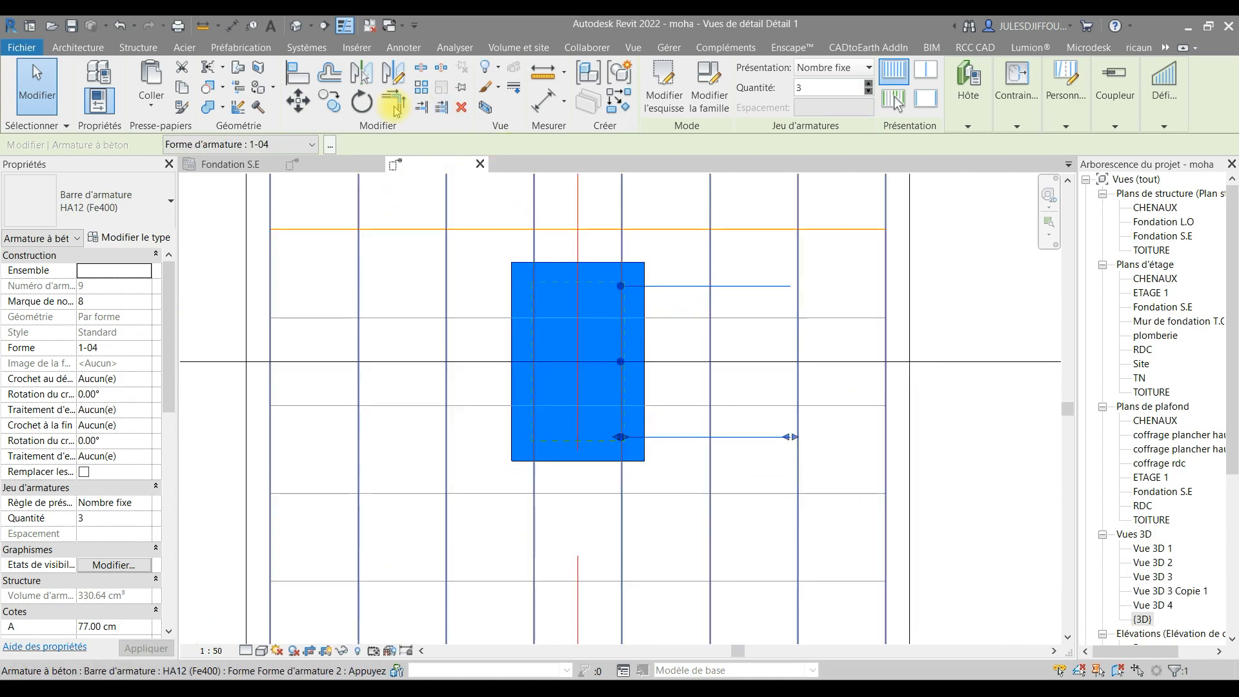
left_click(361, 73)
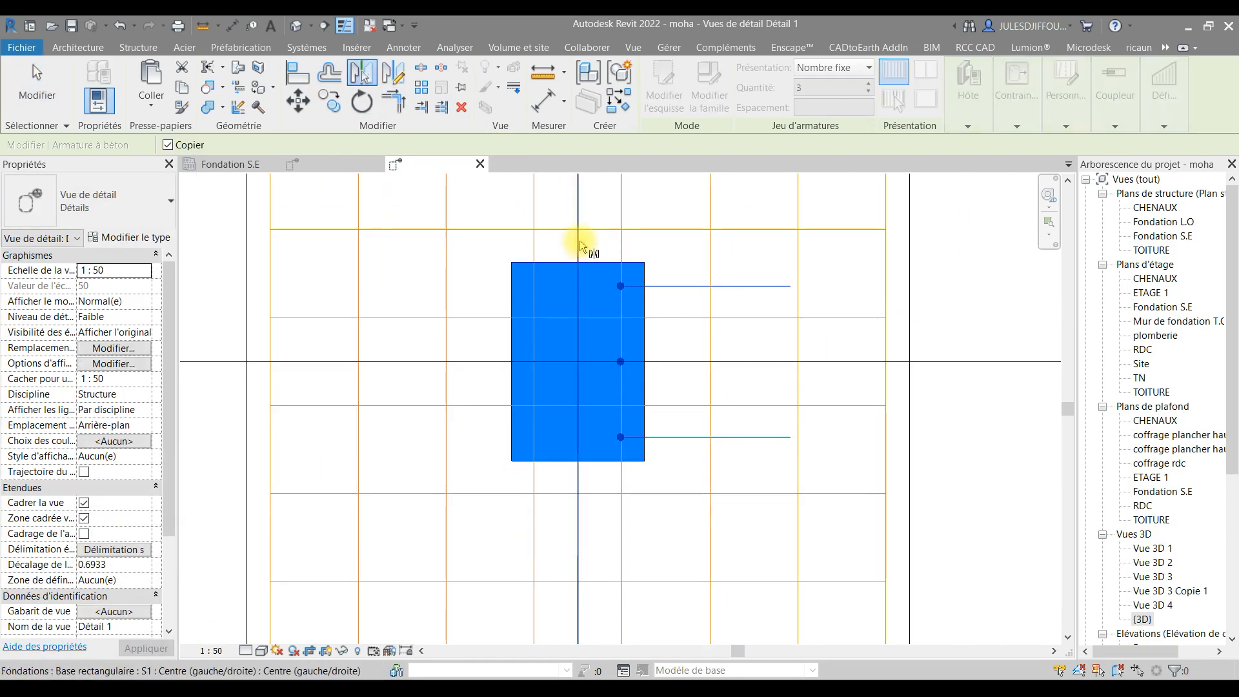
left_click(576, 240)
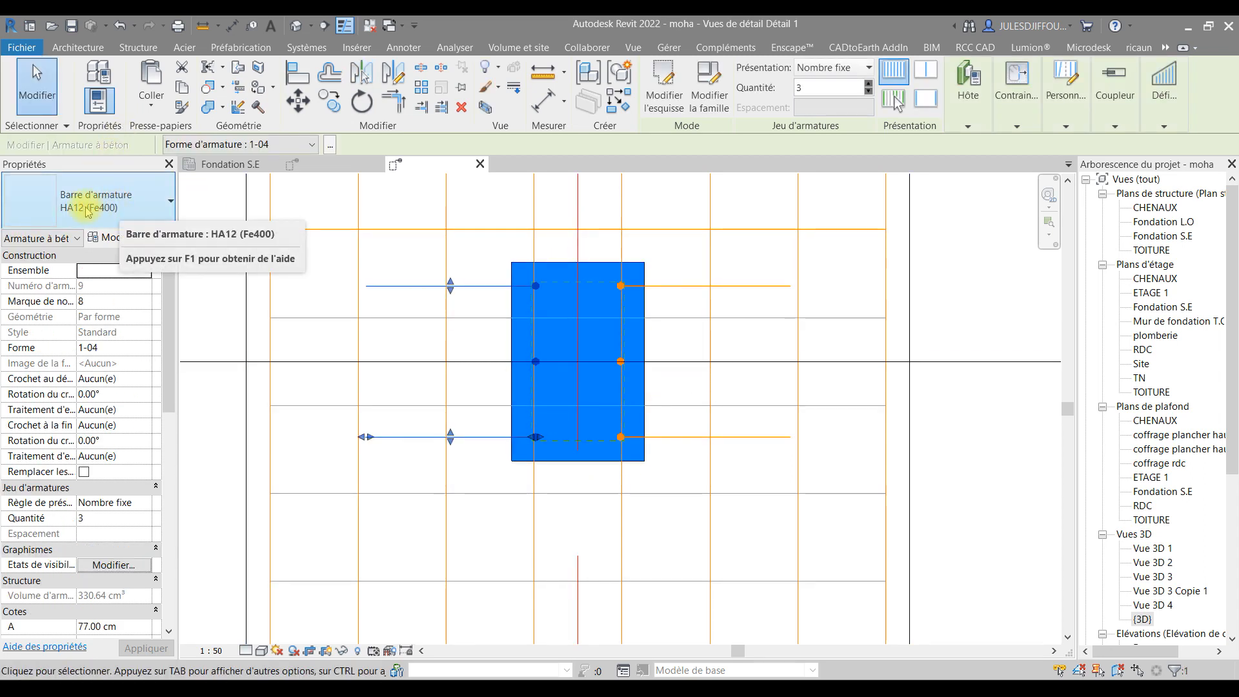
left_click(131, 189)
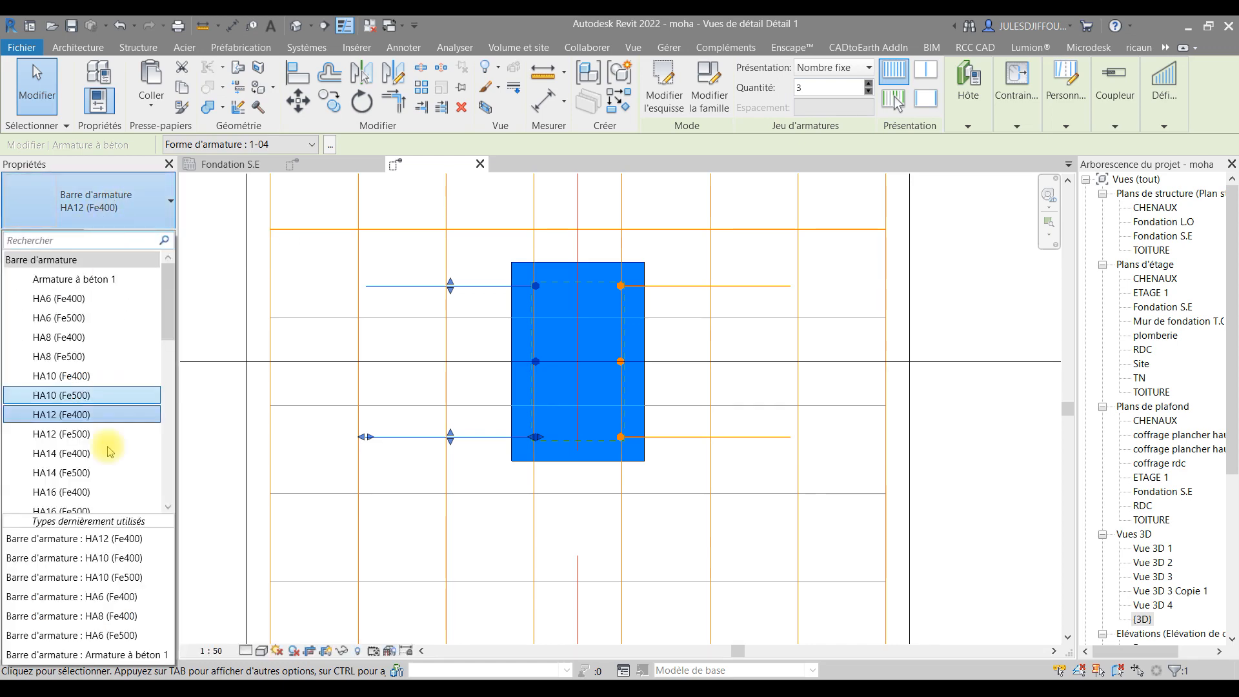
key("Escape")
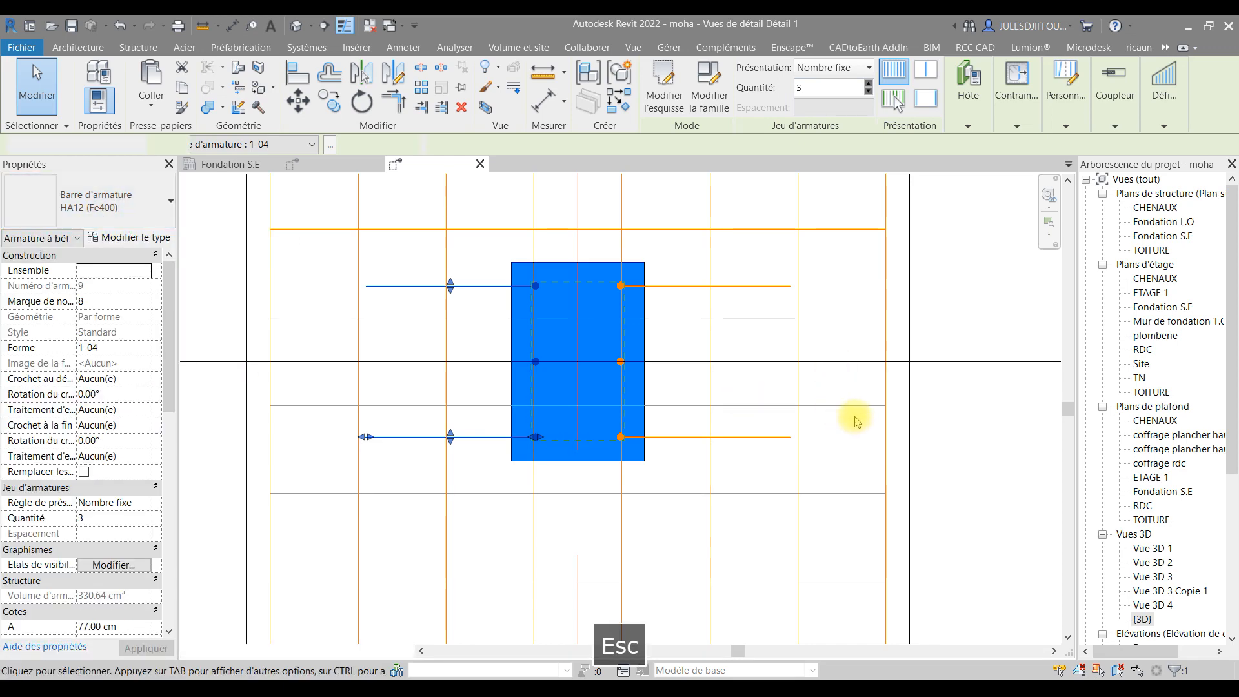
key("Escape")
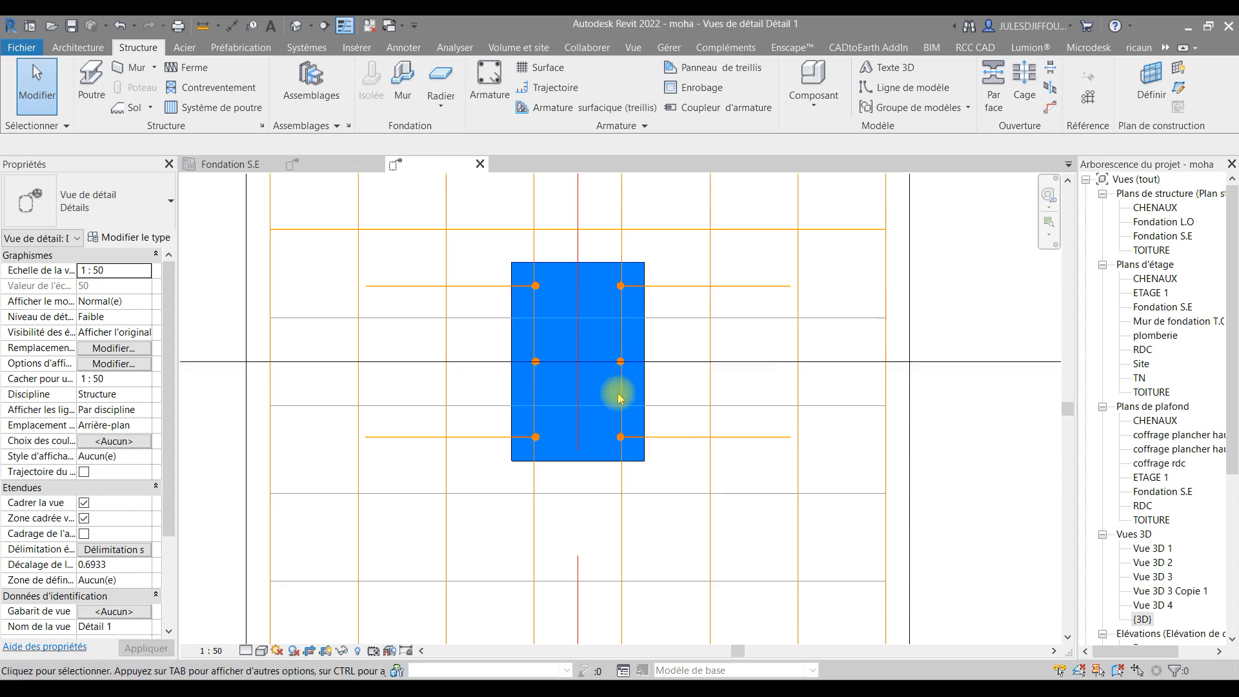
Change the bar type of both column starter bar sets to HA10 (Fe400)
left_click(635, 441)
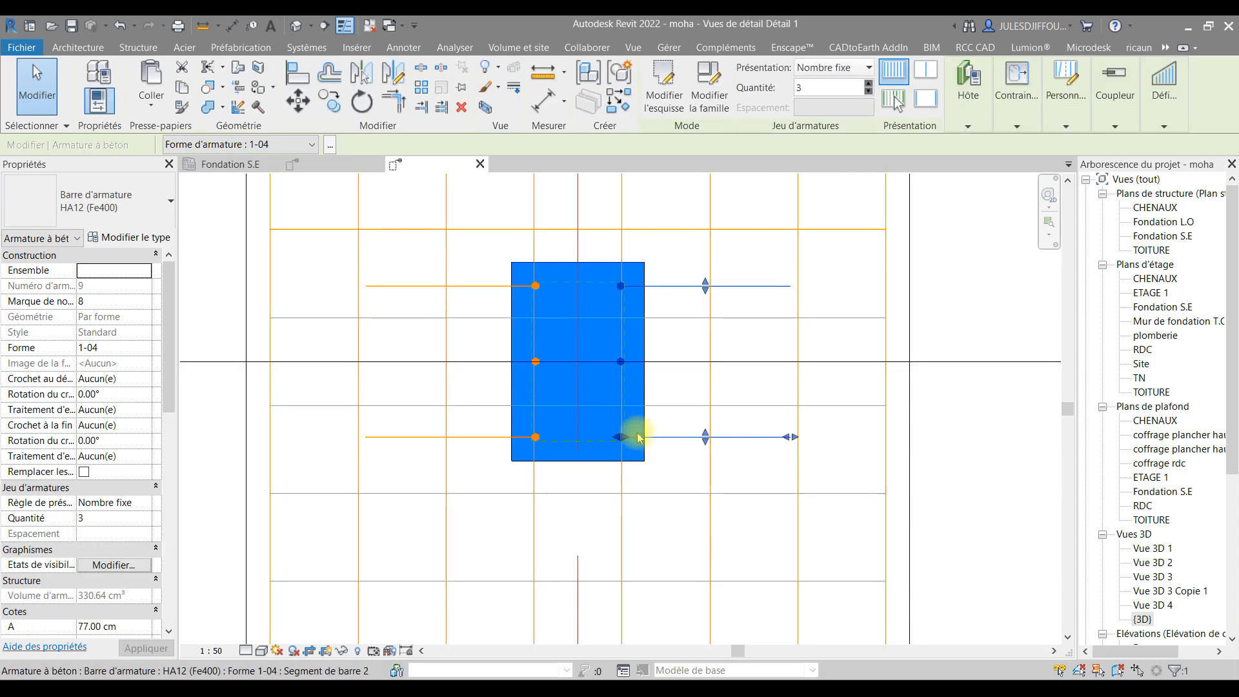
right_click(643, 437)
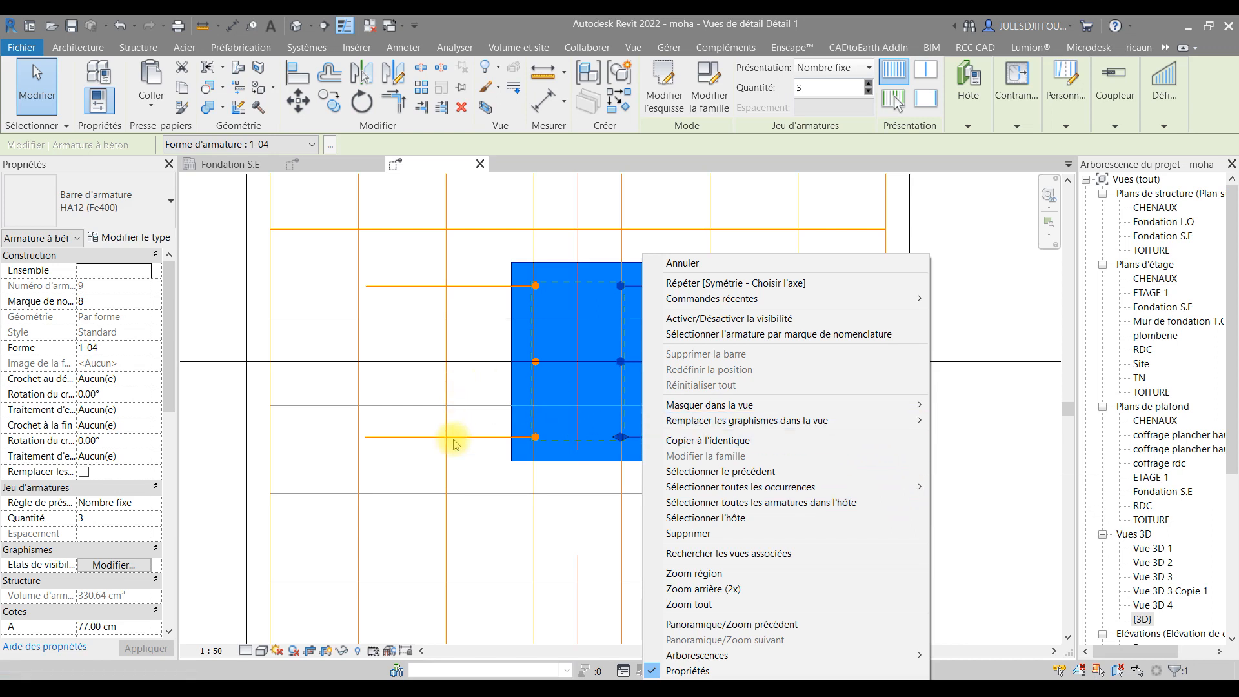
left_click(526, 429)
left_click(490, 440, "ctrl")
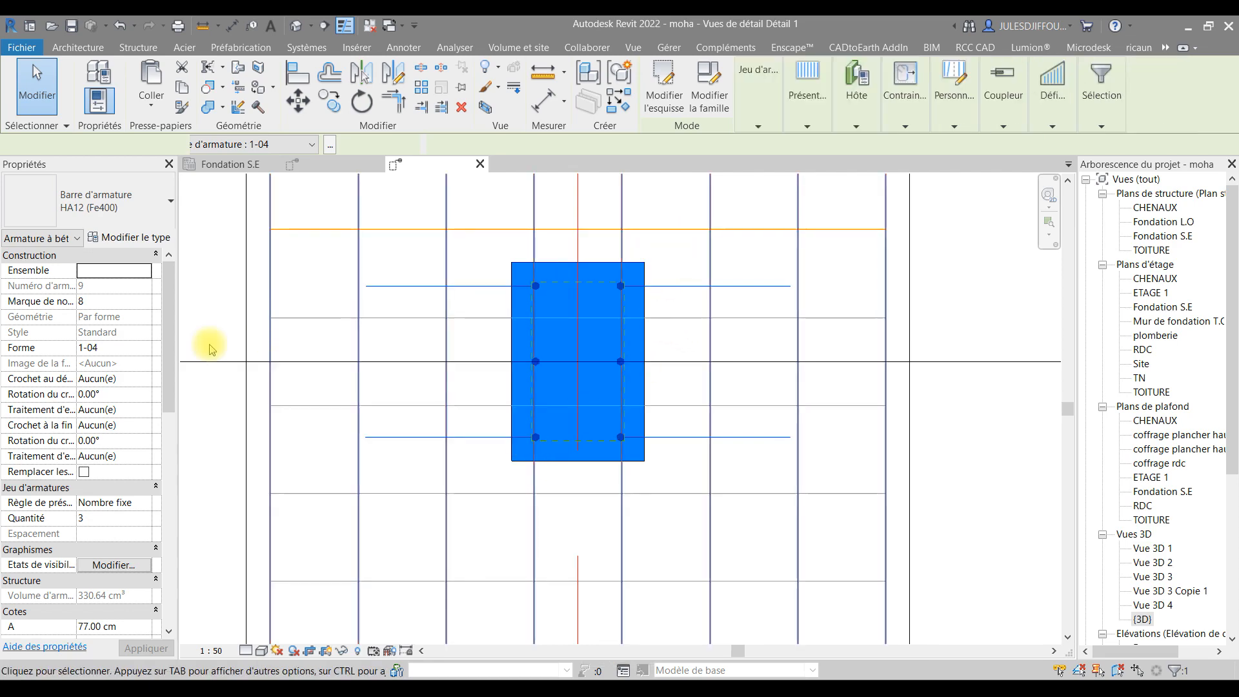
left_click(91, 205)
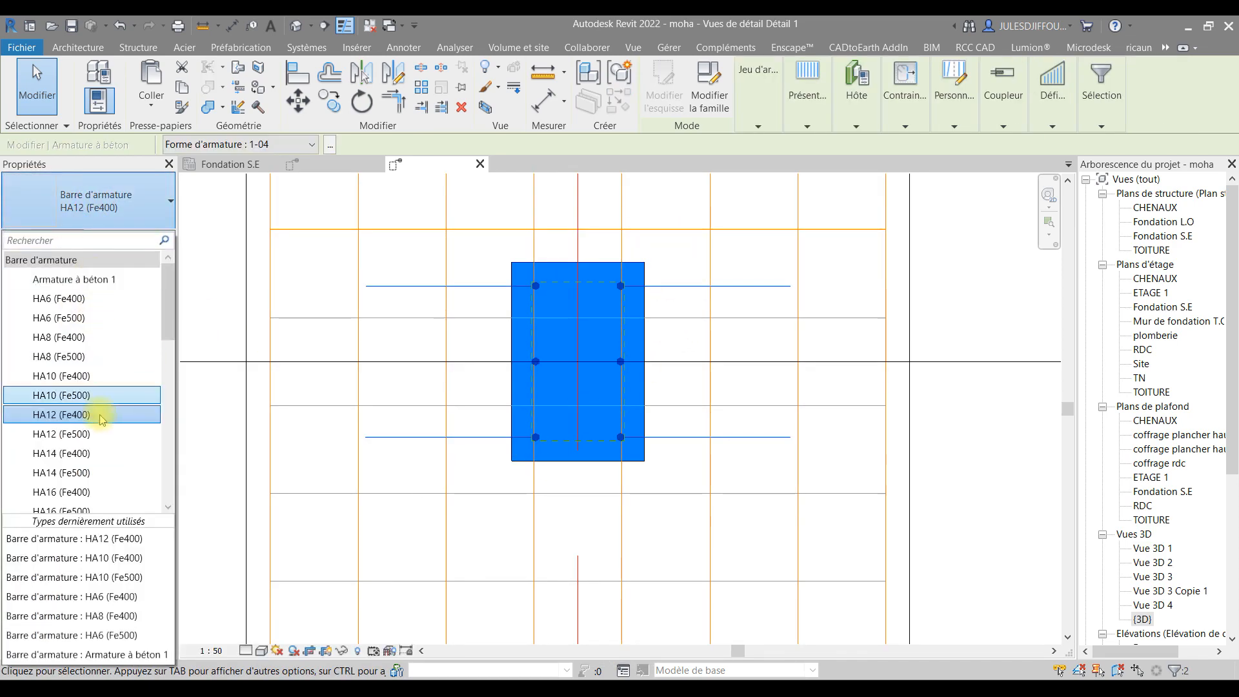
left_click(65, 380)
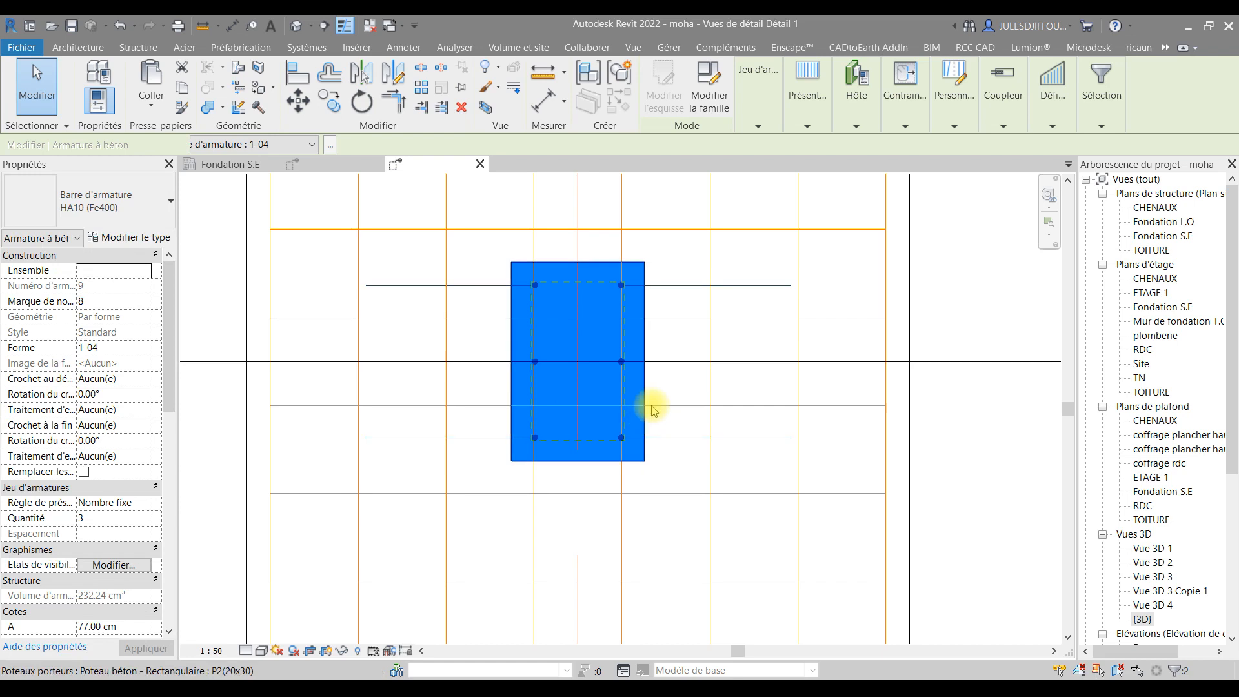
left_click(875, 486)
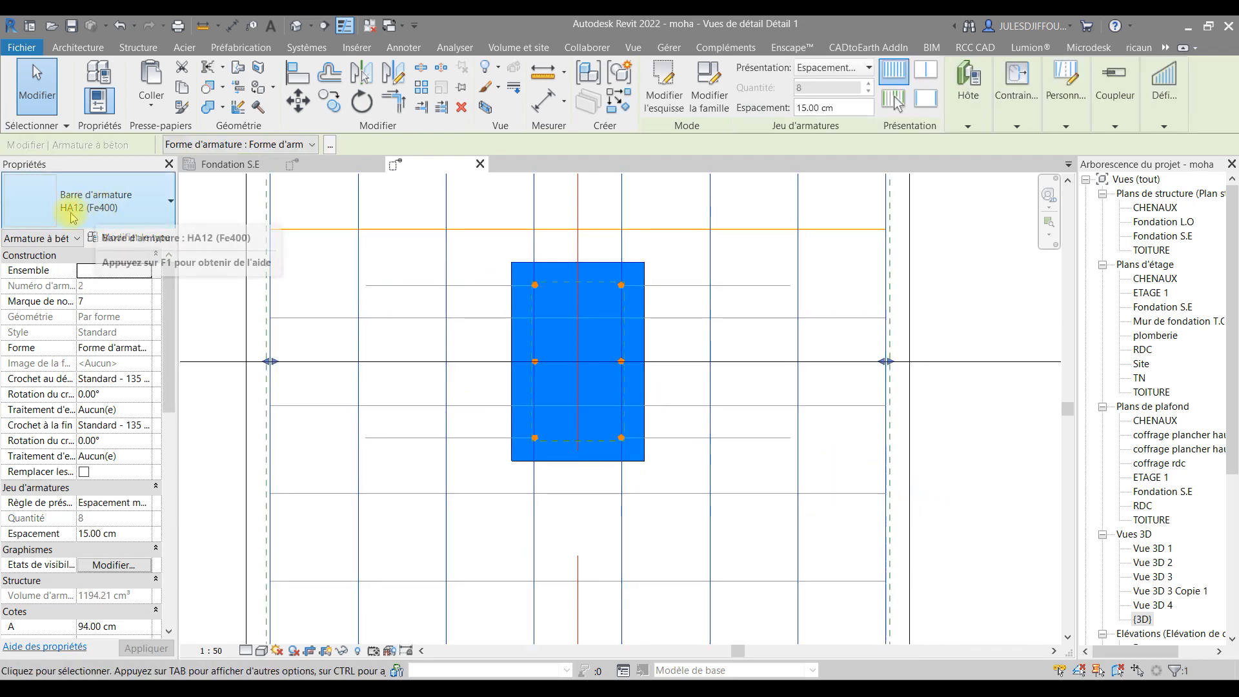
left_click(984, 409)
Draw a detail section along grid 5 through the footing and column, extending past both footing sides, and open its view
scroll(981, 400, "down", 4)
middle_click_drag(979, 399, 729, 460)
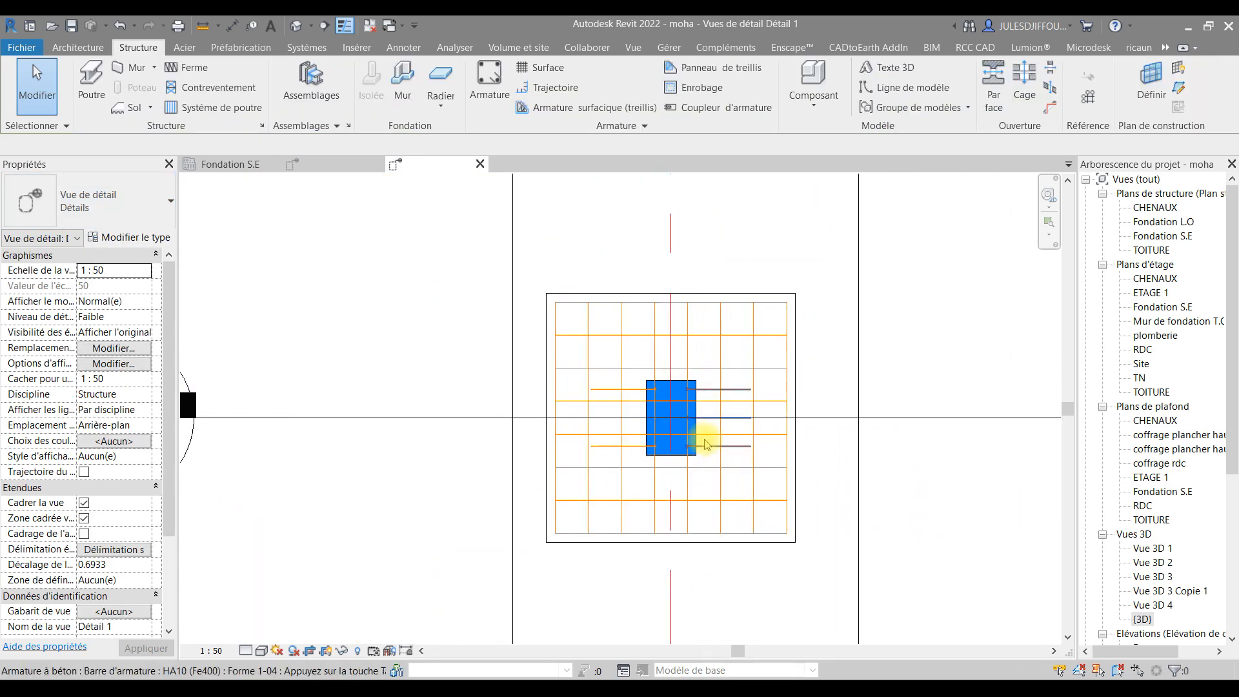
scroll(658, 437, "down", 2)
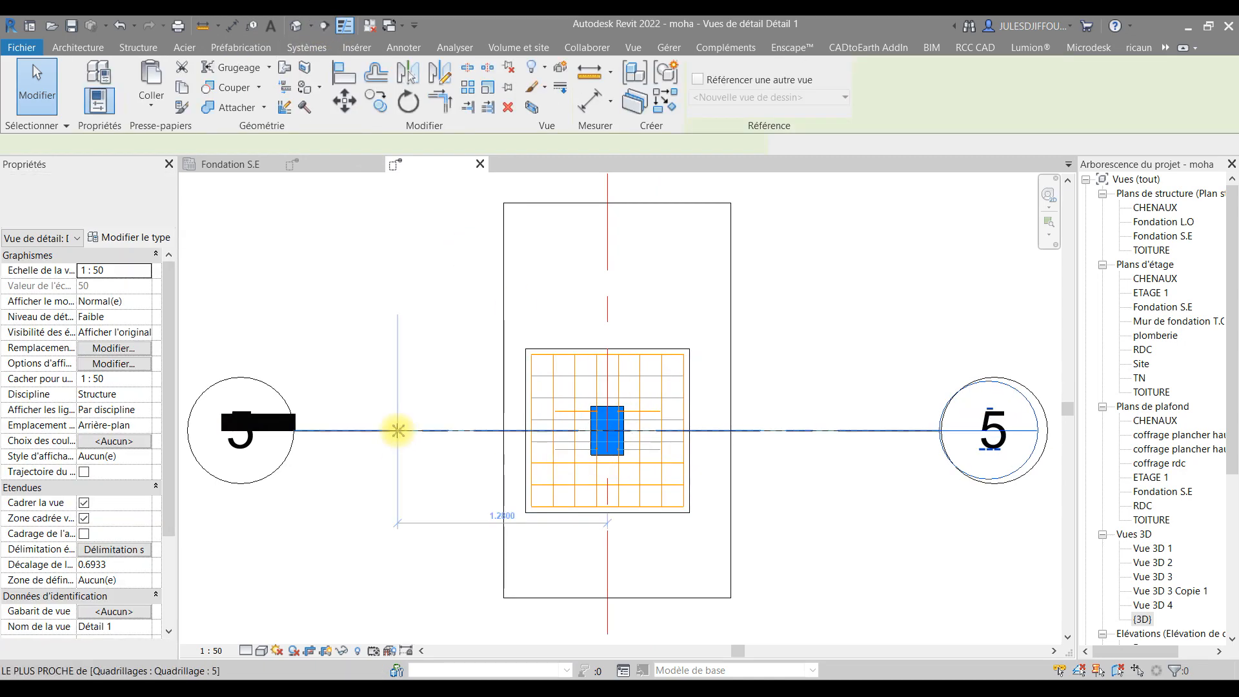
left_click(395, 431)
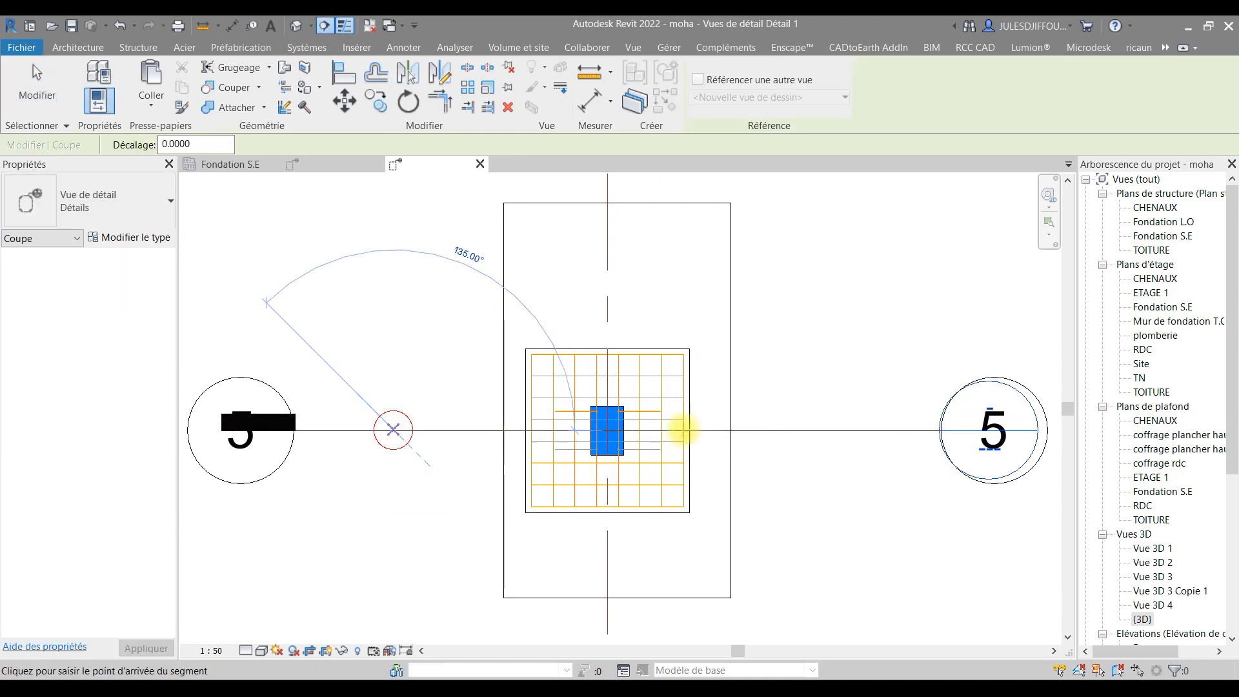
left_click(842, 436)
key("Escape")
key("Escape")
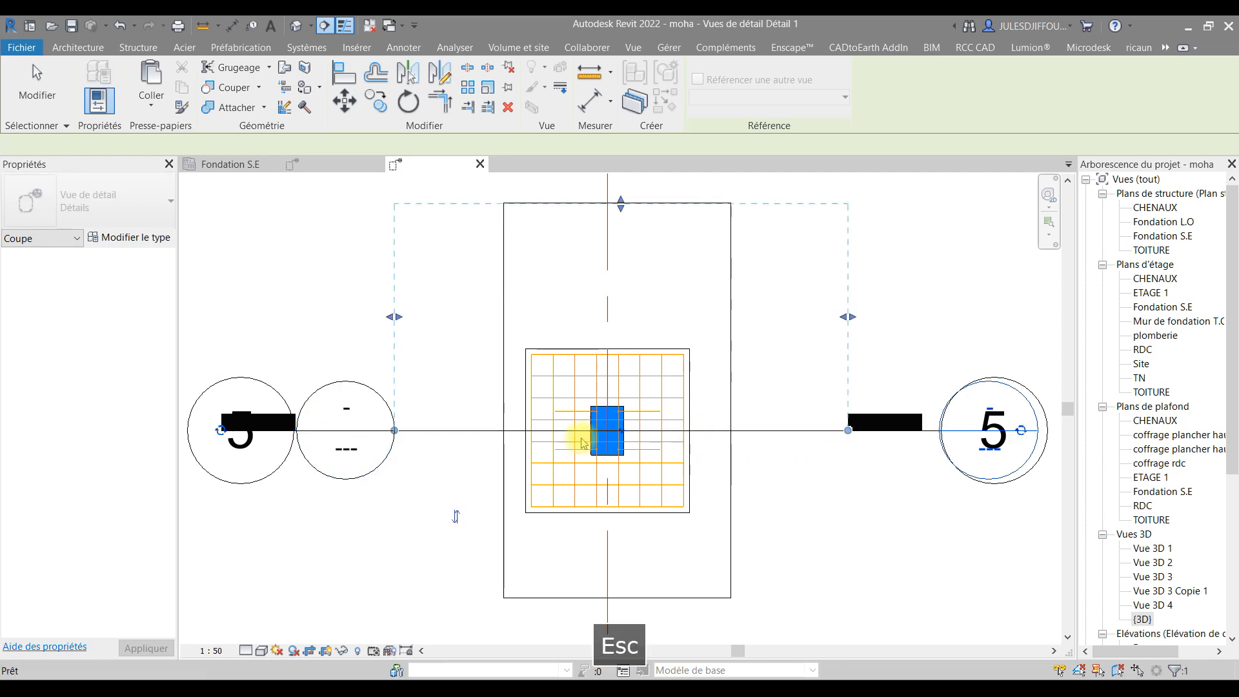
double_click(381, 395)
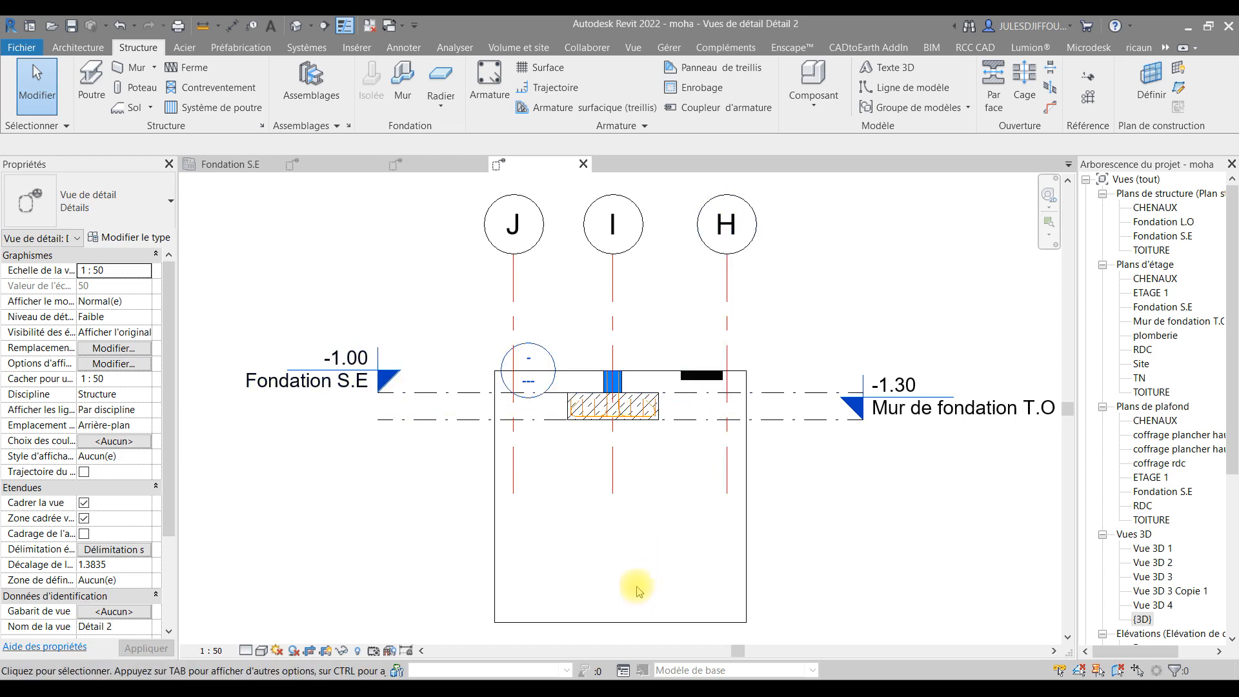
Raise the lower edge of the Détail 2 view's crop region to just below the footing
left_click(623, 624)
left_click_drag(620, 623, 629, 440)
scroll(629, 426, "up", 4)
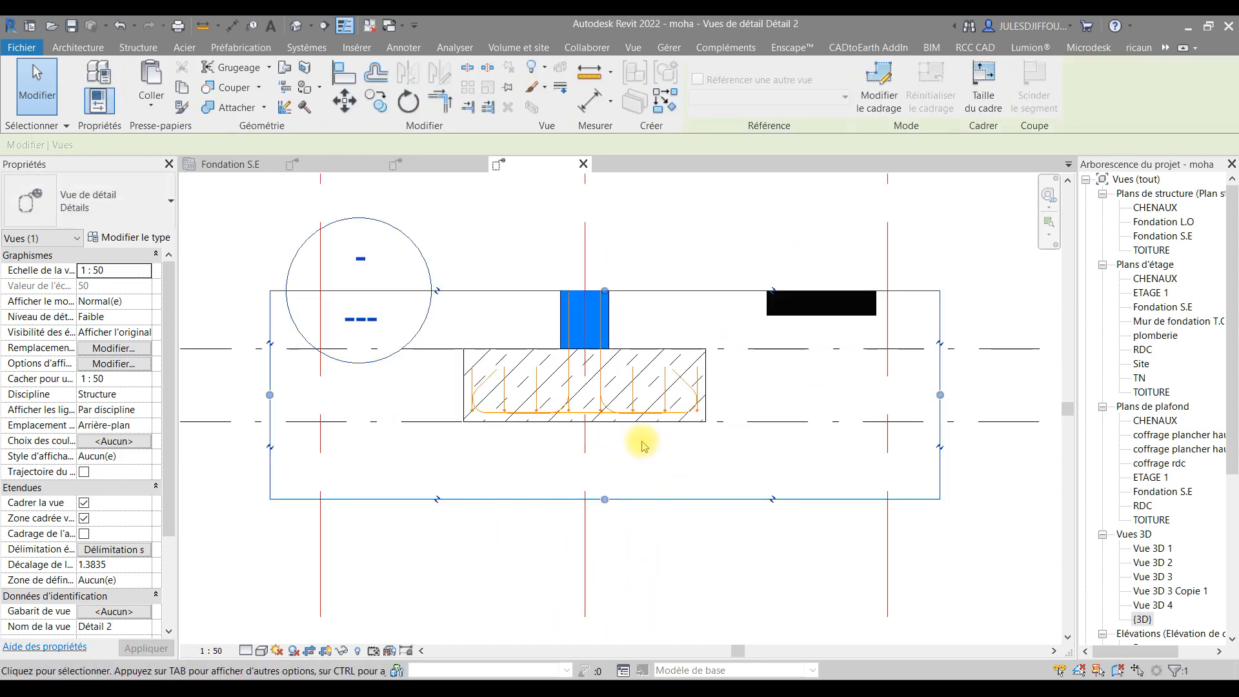
scroll(612, 430, "up", 1)
middle_click_drag(612, 429, 671, 477)
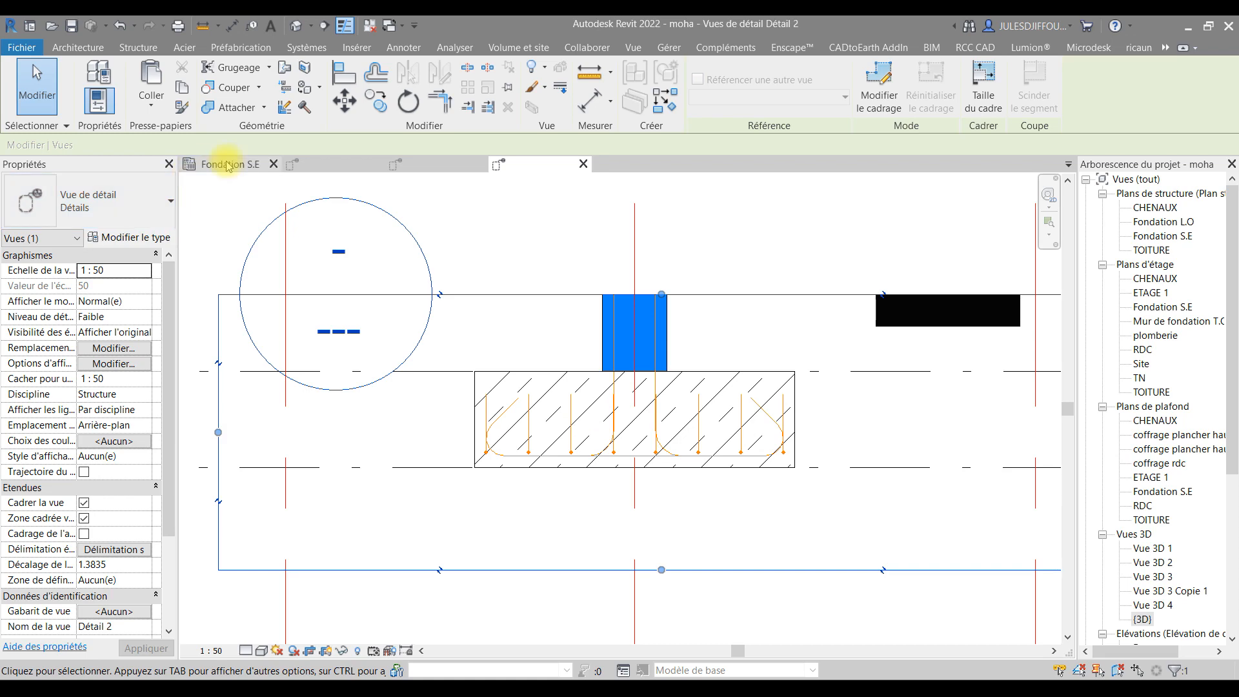
Return to the Détail 0 view and set the sheet title of the Détail 2 view to c1
left_click(354, 161)
scroll(147, 545, "down", 3)
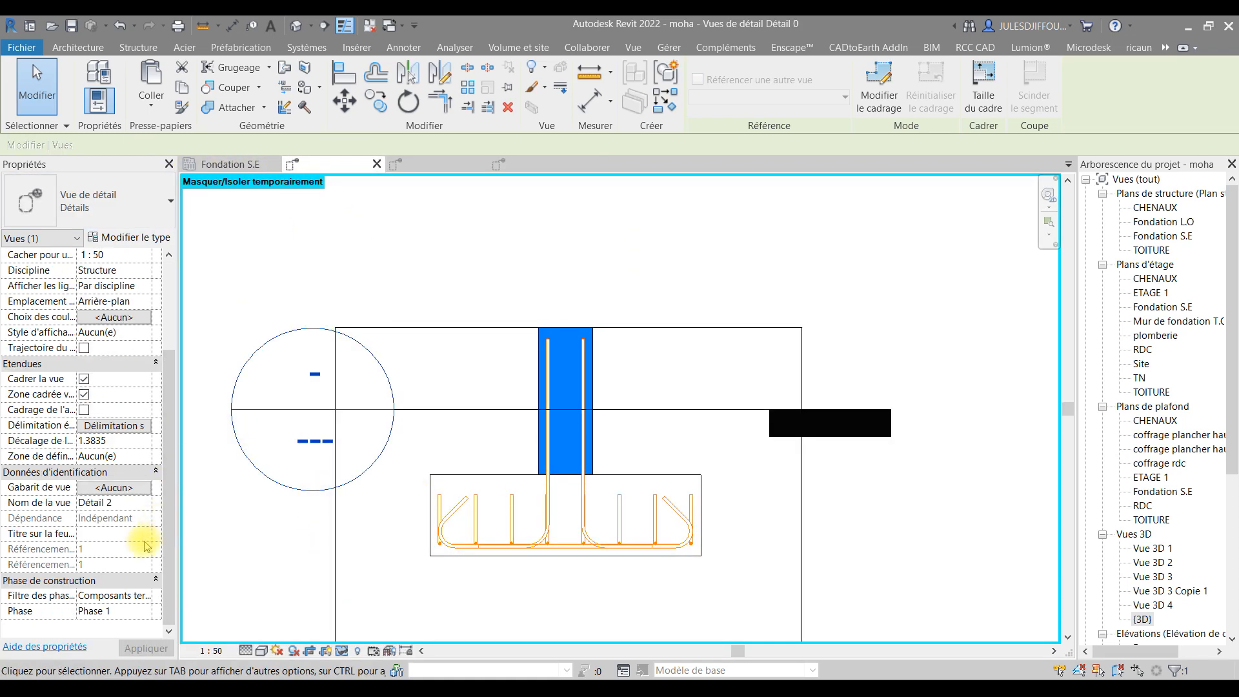
left_click(87, 534)
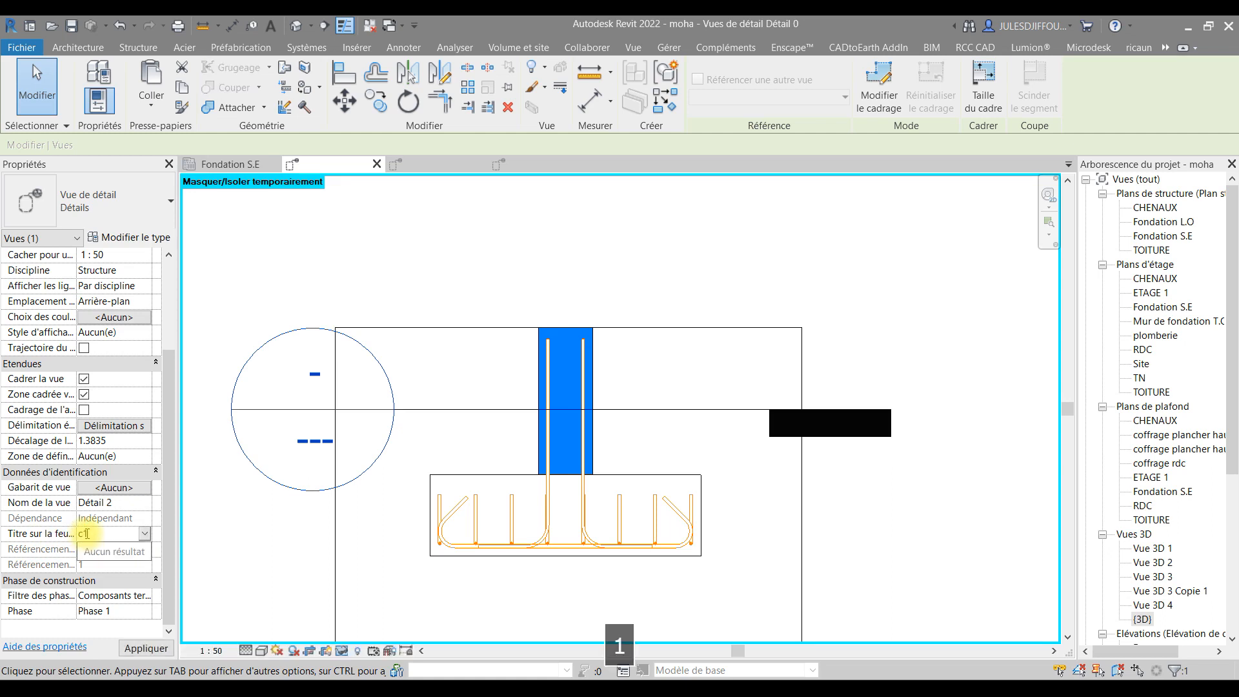
scroll(396, 429, "down", 2)
scroll(459, 395, "up", 1)
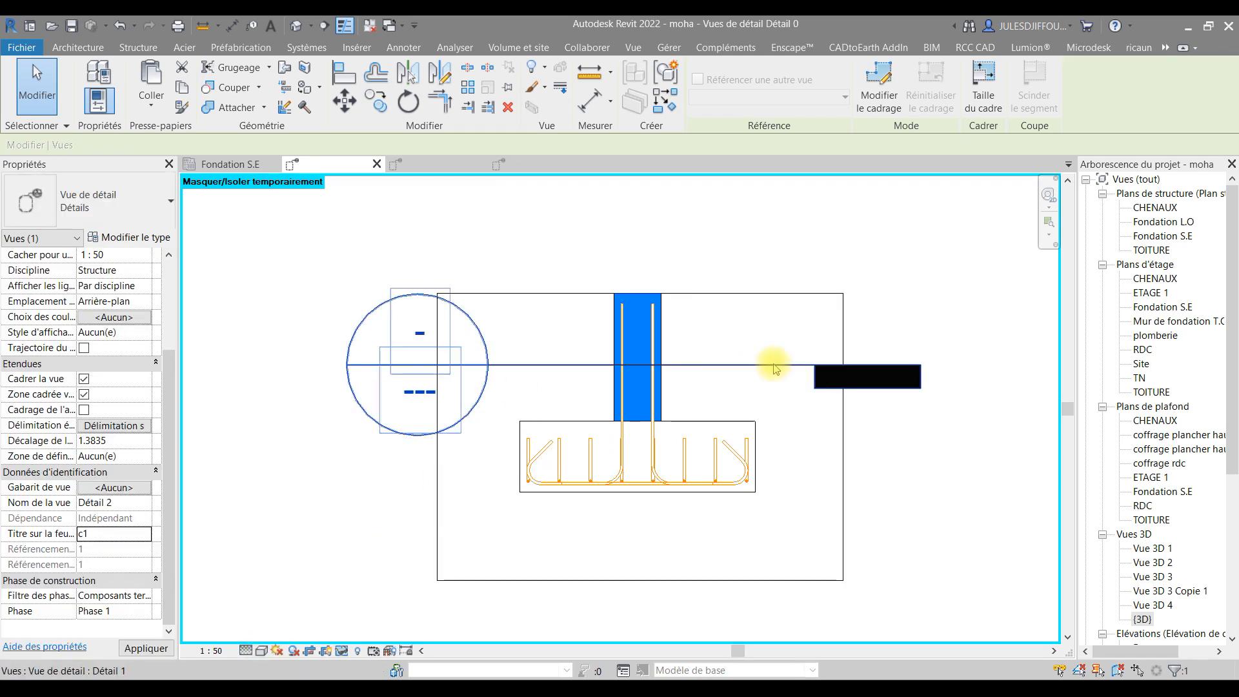
Temporarily hide the Détail 1 section marker crossing the column in the Détail 0 view
left_click(770, 366)
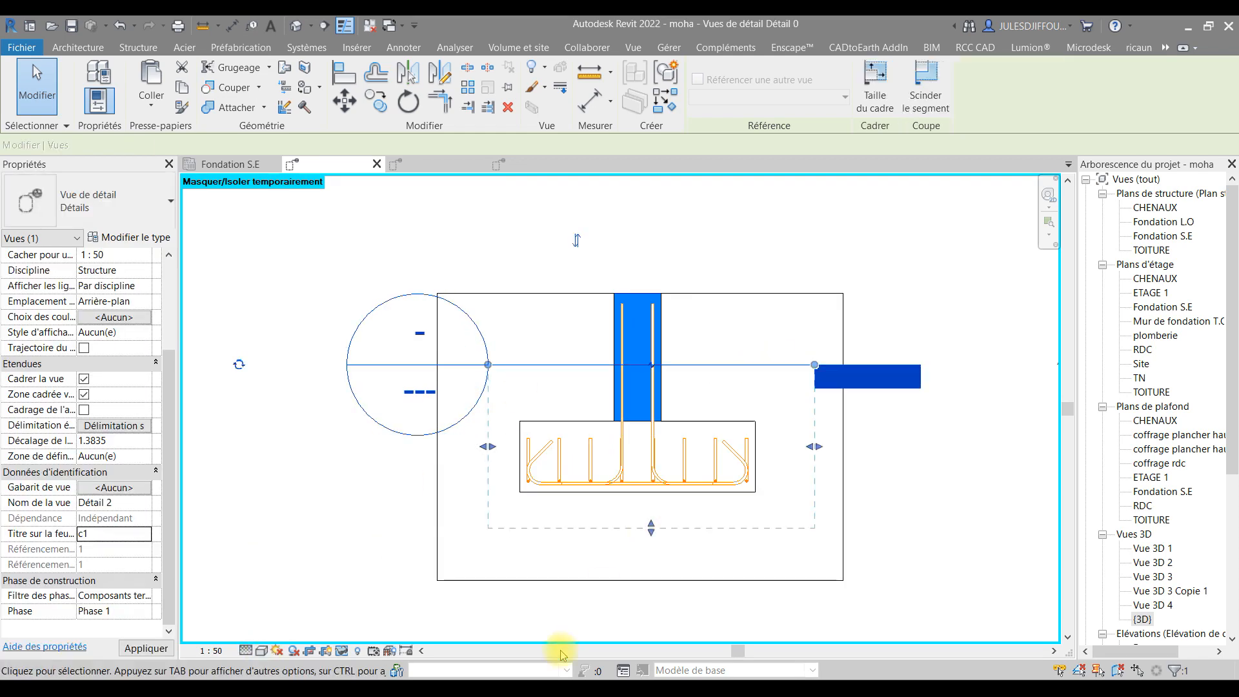
left_click(345, 657)
left_click(387, 609)
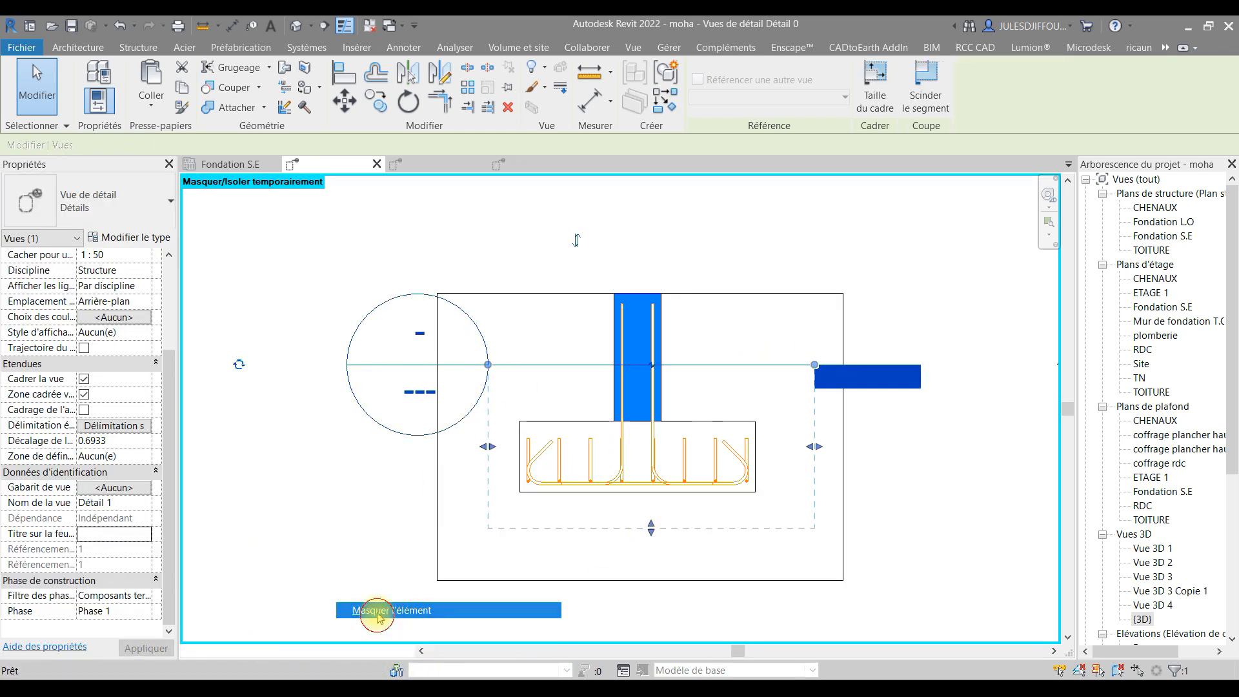
Raise the lower edge of the Détail 0 view's crop region closer to the footing's underside
left_click(679, 581)
left_click_drag(641, 580, 657, 534)
left_click(720, 382)
scroll(719, 382, "up", 3)
middle_click_drag(719, 383, 744, 379)
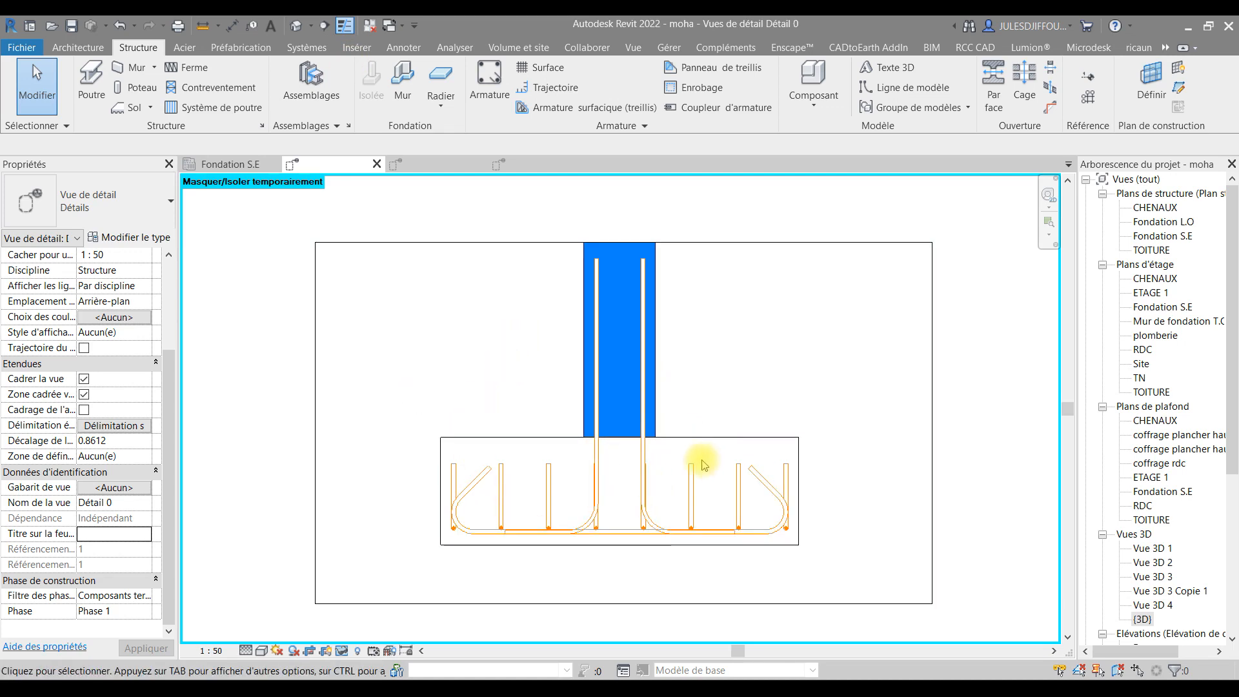
Tag the HA12 bottom bar set with a leader, placing the tag below the footing
key("t")
key("g")
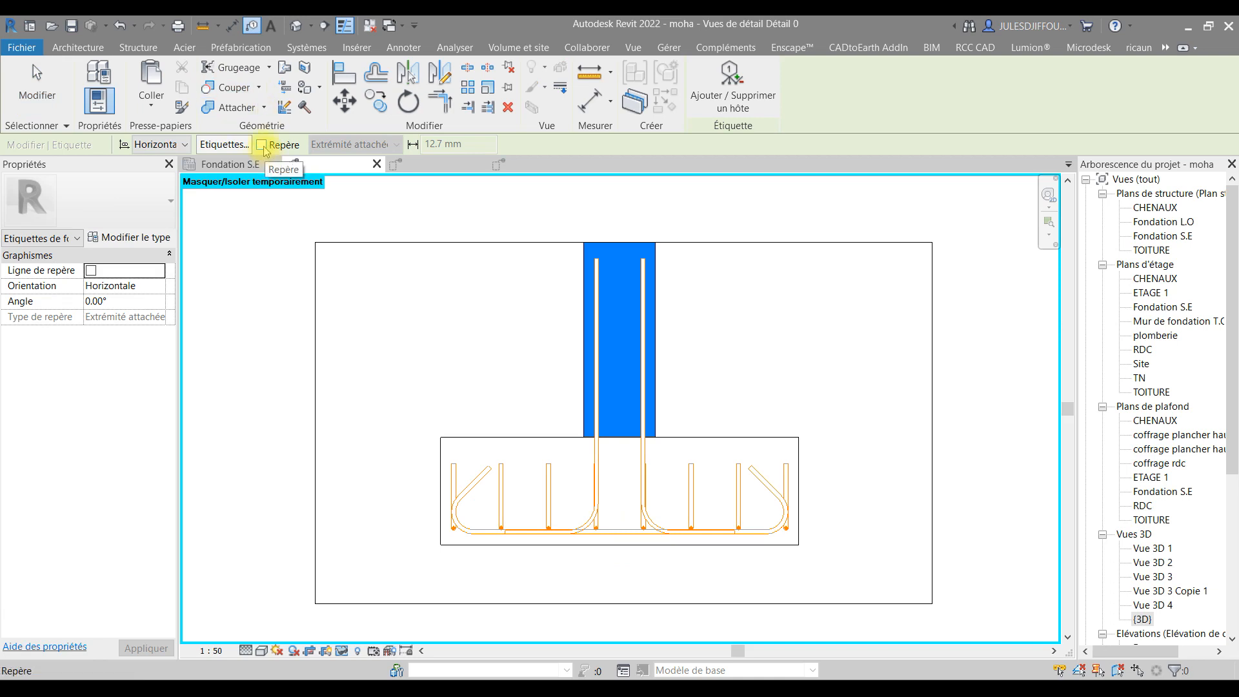
scroll(594, 346, "up", 4)
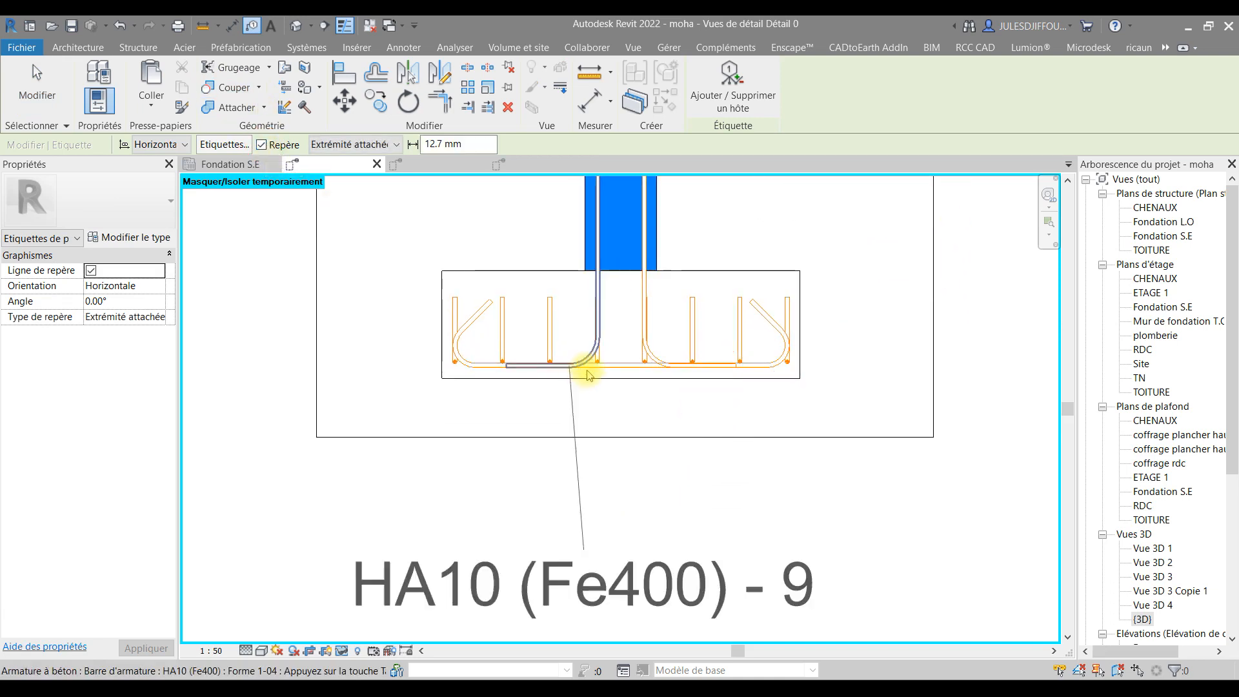
scroll(608, 352, "down", 3)
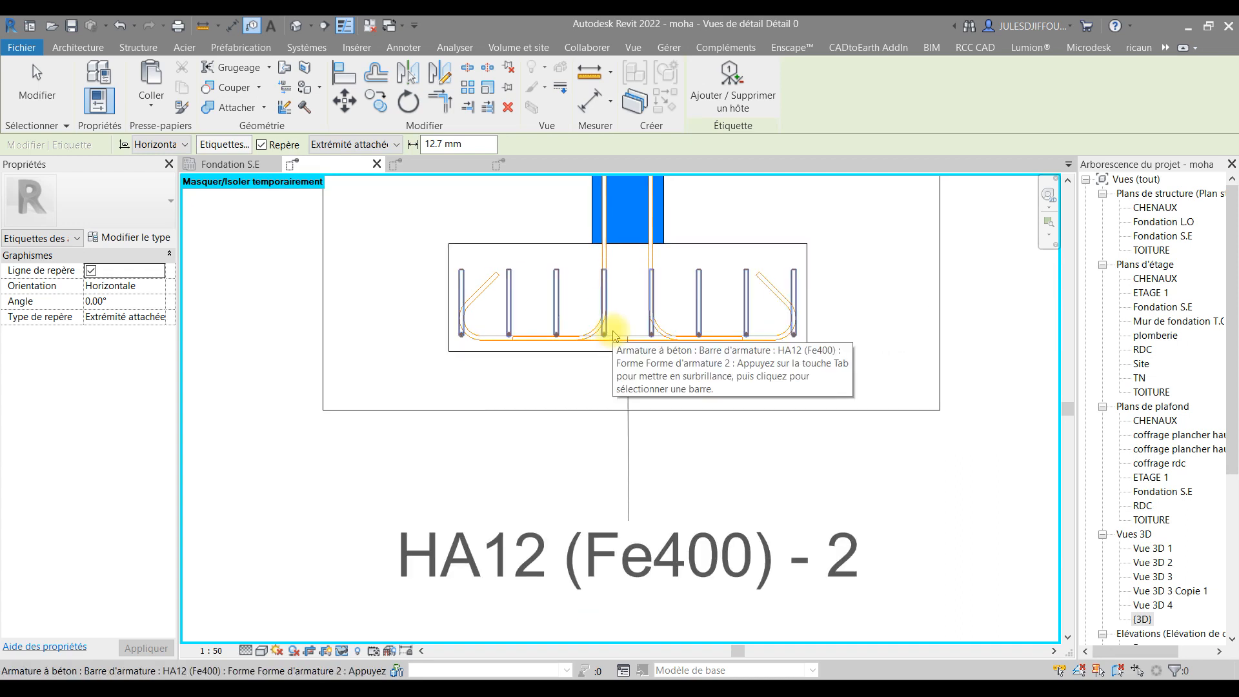
left_click(613, 333)
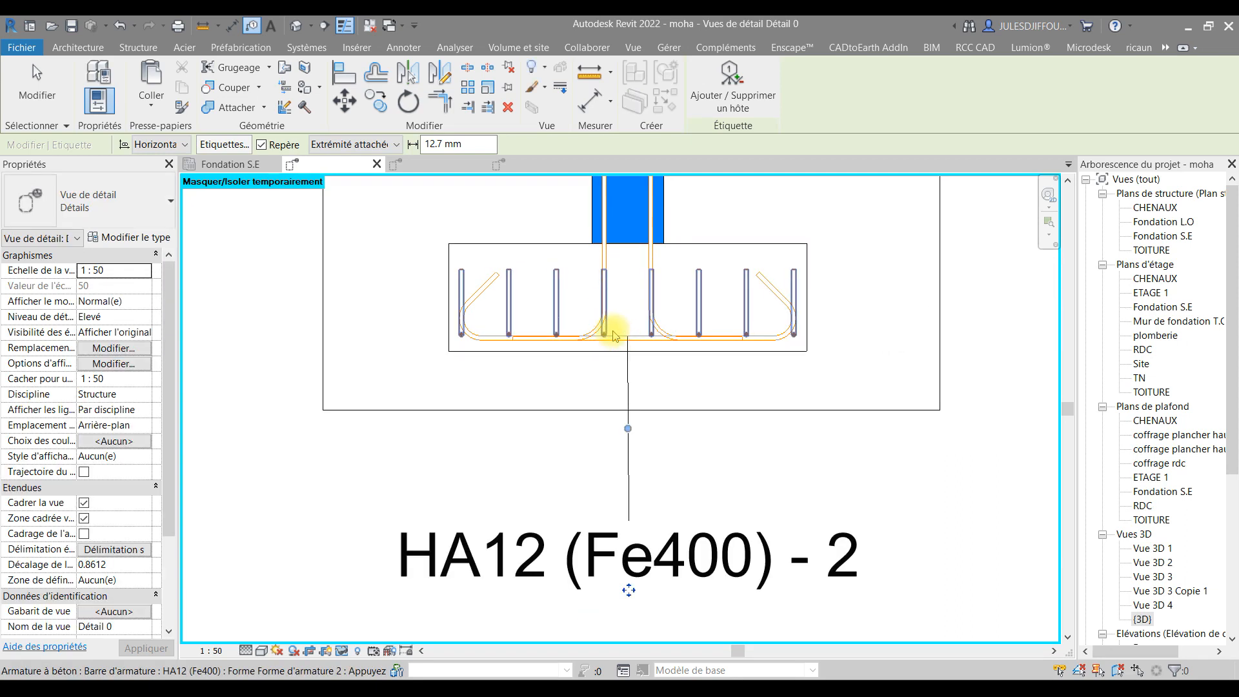
middle_click_drag(634, 451, 646, 364)
left_click_drag(643, 507, 642, 506)
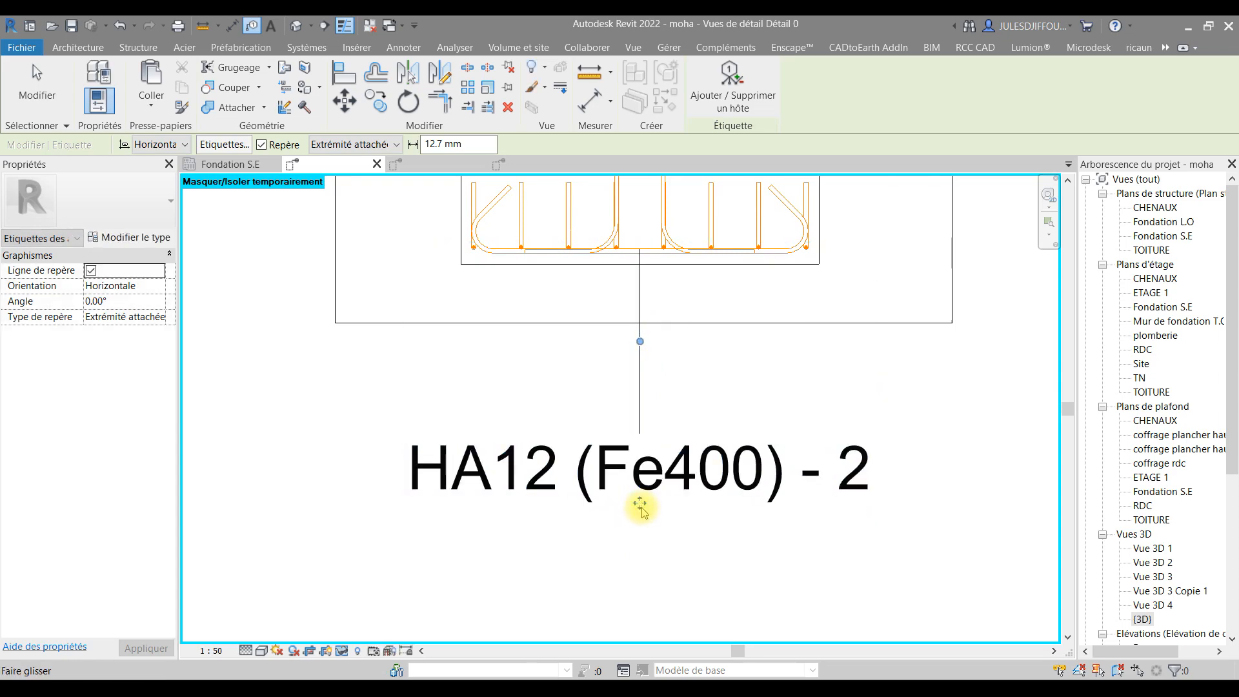
key("Escape")
Change the type of the HA12 bar tag to Armature MRA à béton : ARM - Armature
left_click(705, 484)
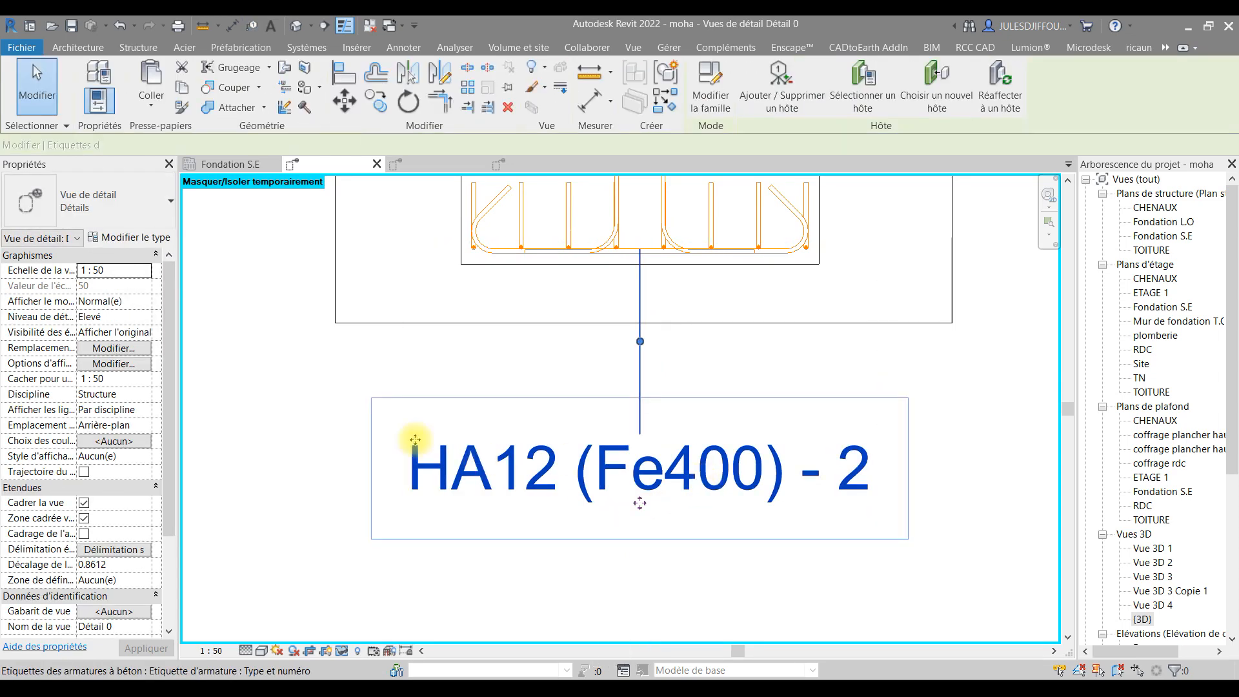
left_click(103, 202)
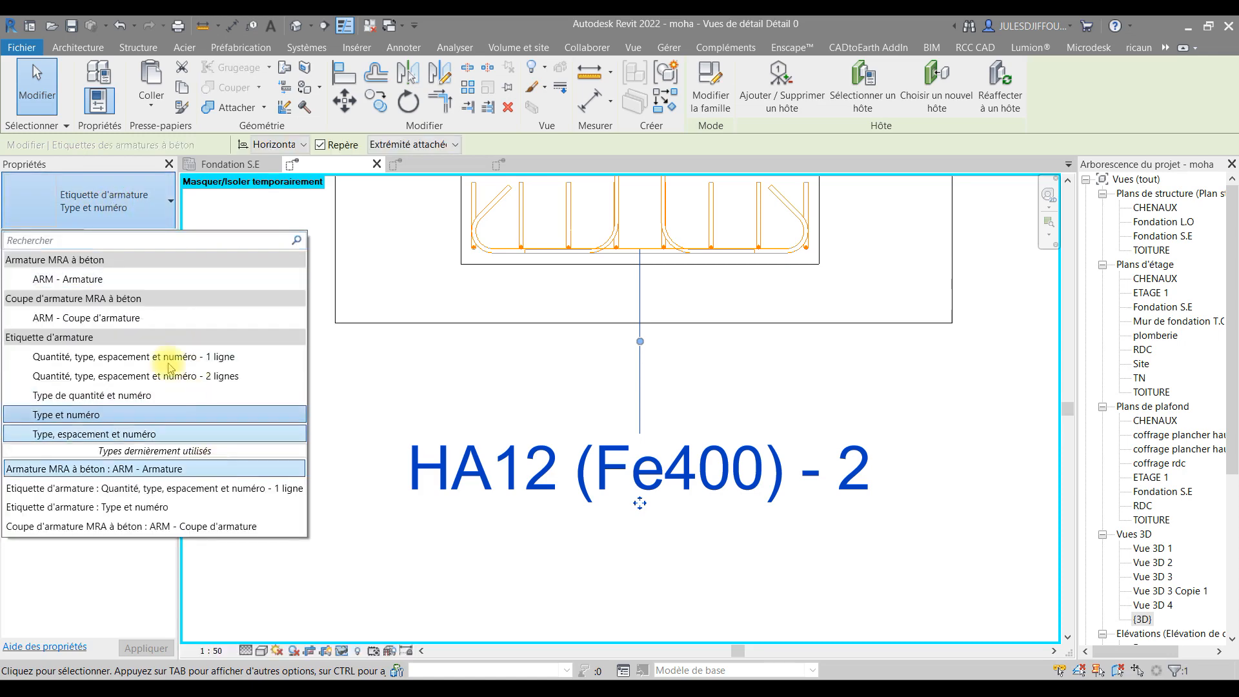
left_click(103, 279)
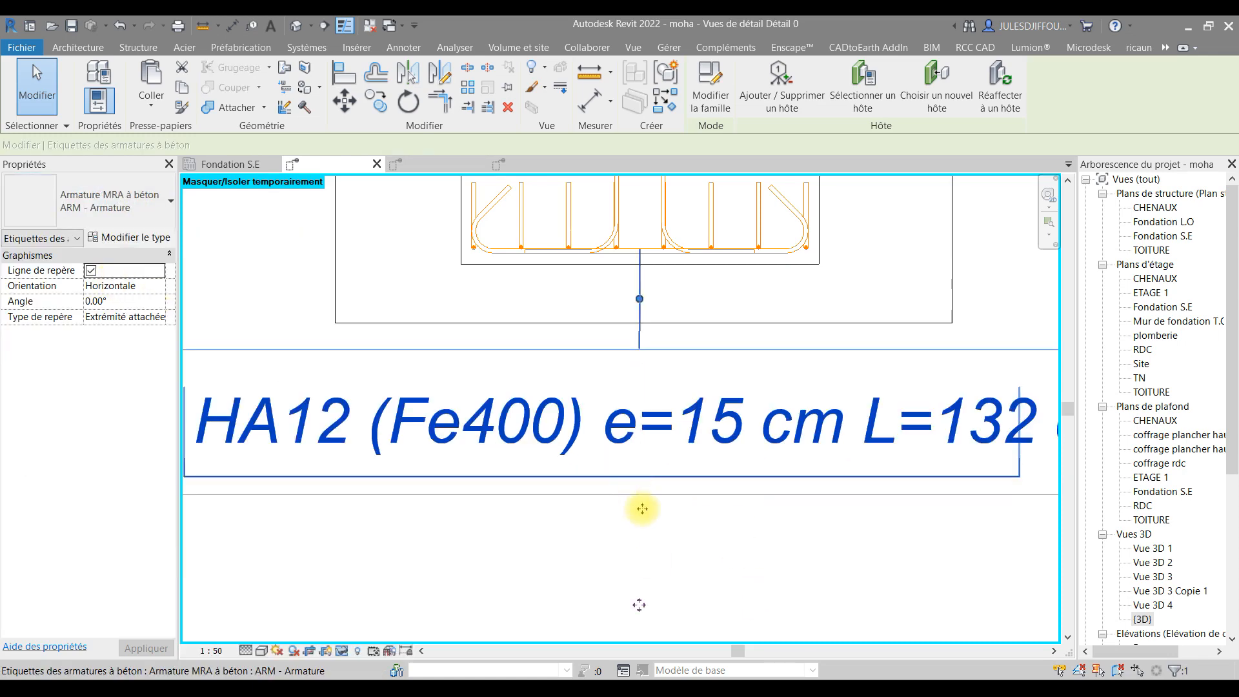
scroll(642, 507, "down", 3)
key("Escape")
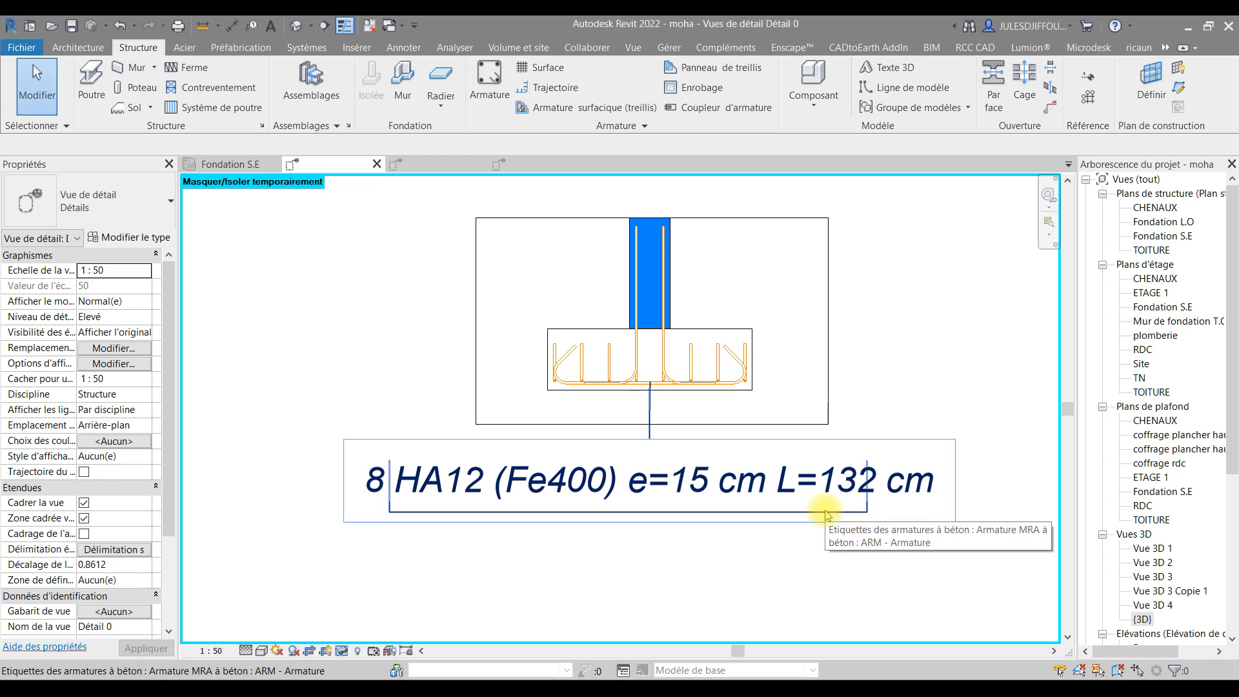
Review the label parameters in the bar tag's family and load the family back into the project
left_click(769, 491)
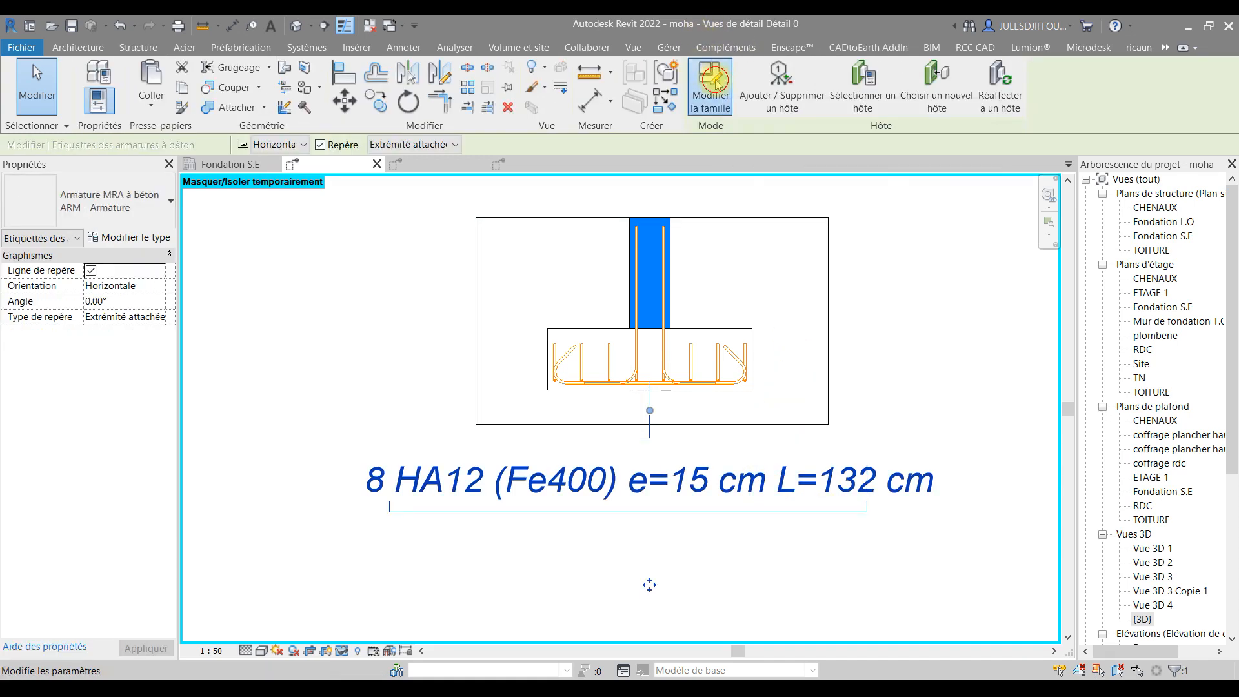
left_click(715, 85)
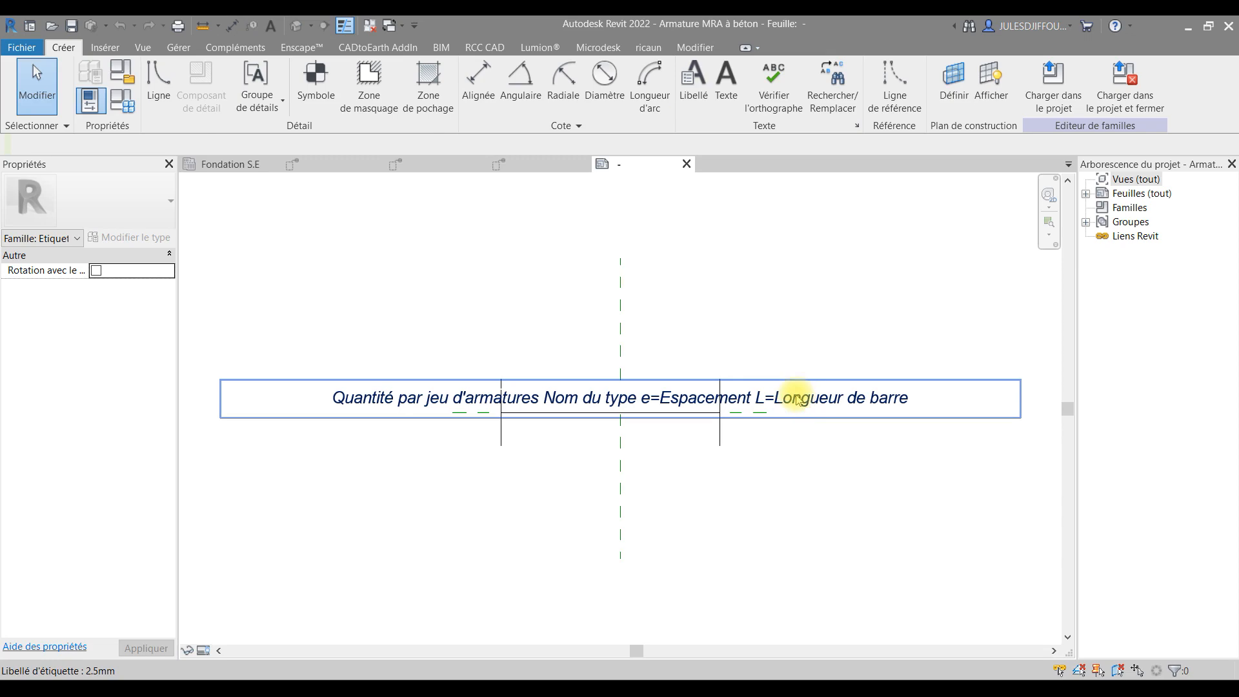
left_click(798, 399)
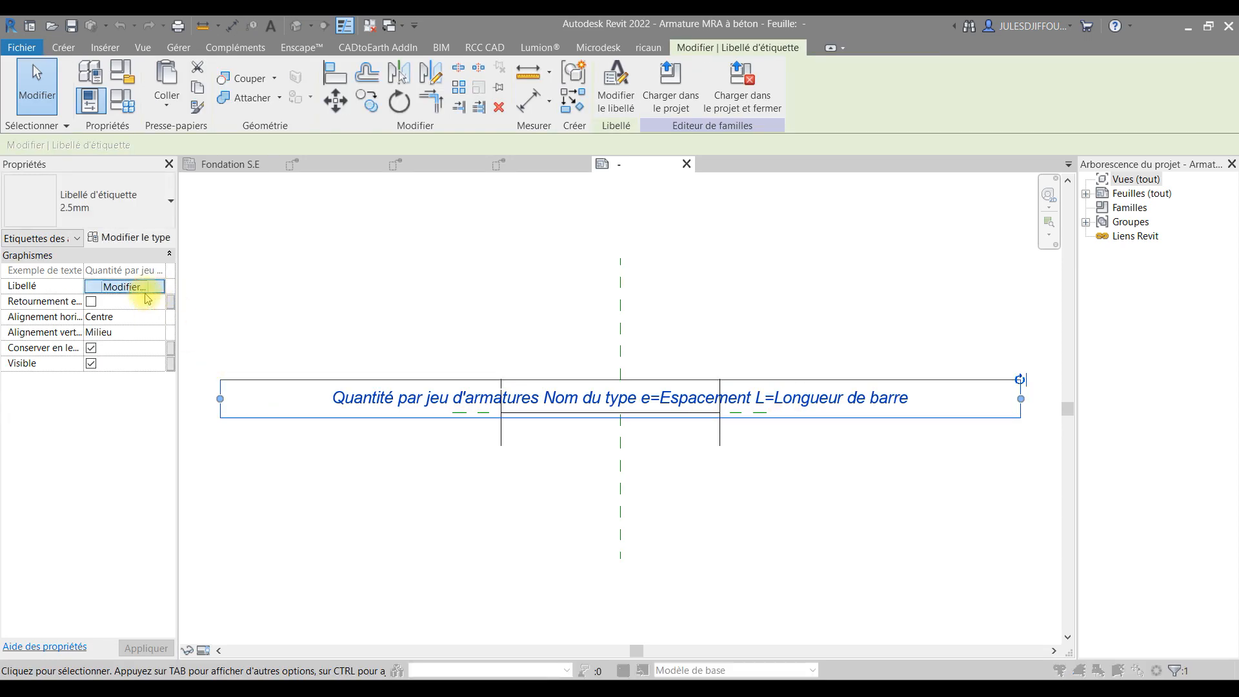
left_click(143, 288)
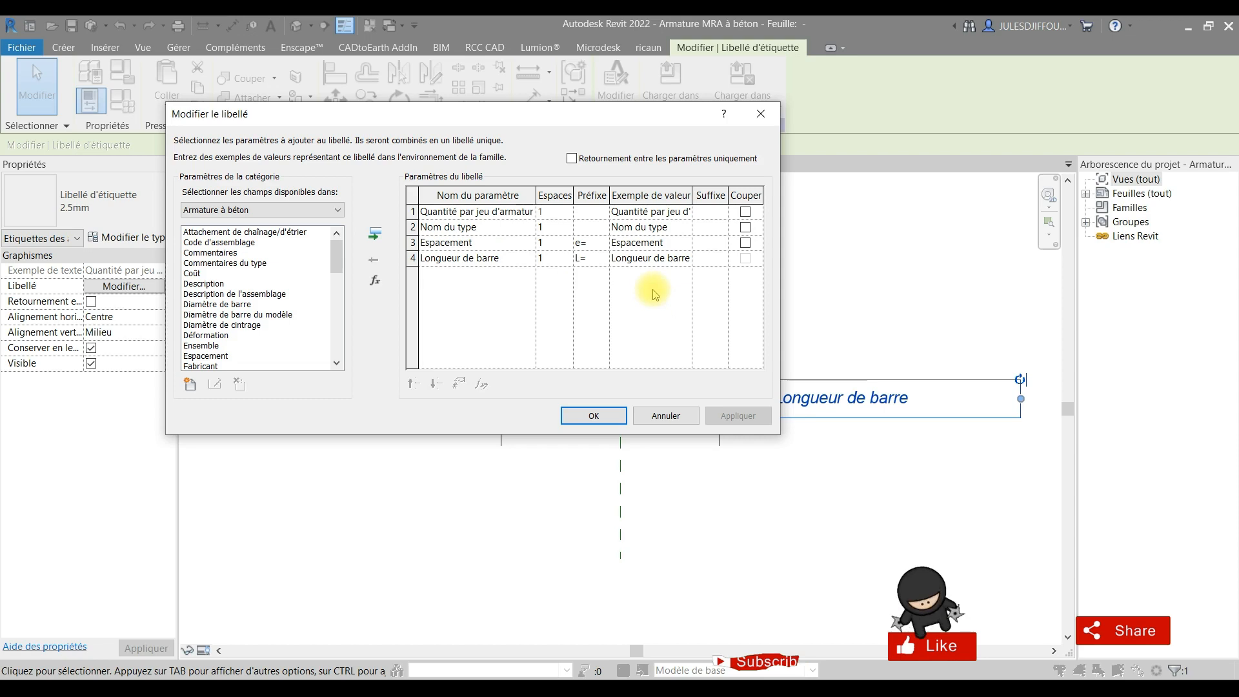
left_click(590, 416)
left_click(685, 104)
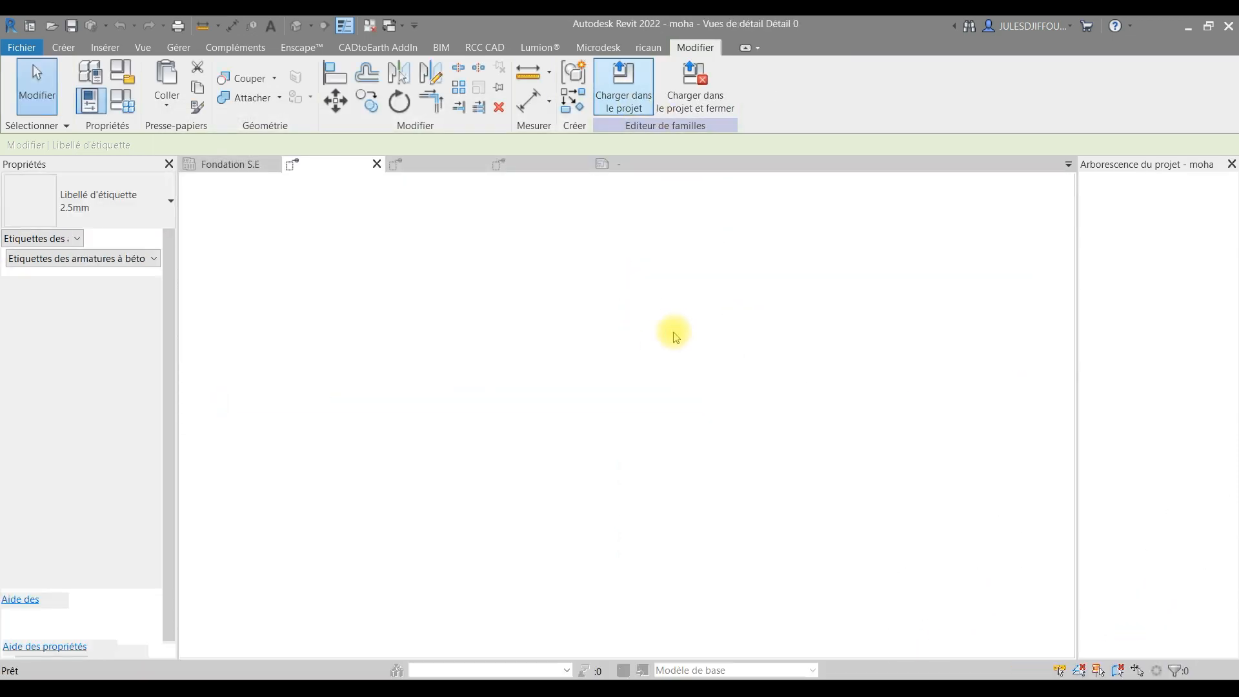
Move the HA12 bar tag slightly farther down, away from the footing
scroll(870, 431, "down", 3)
middle_click_drag(869, 430, 802, 465)
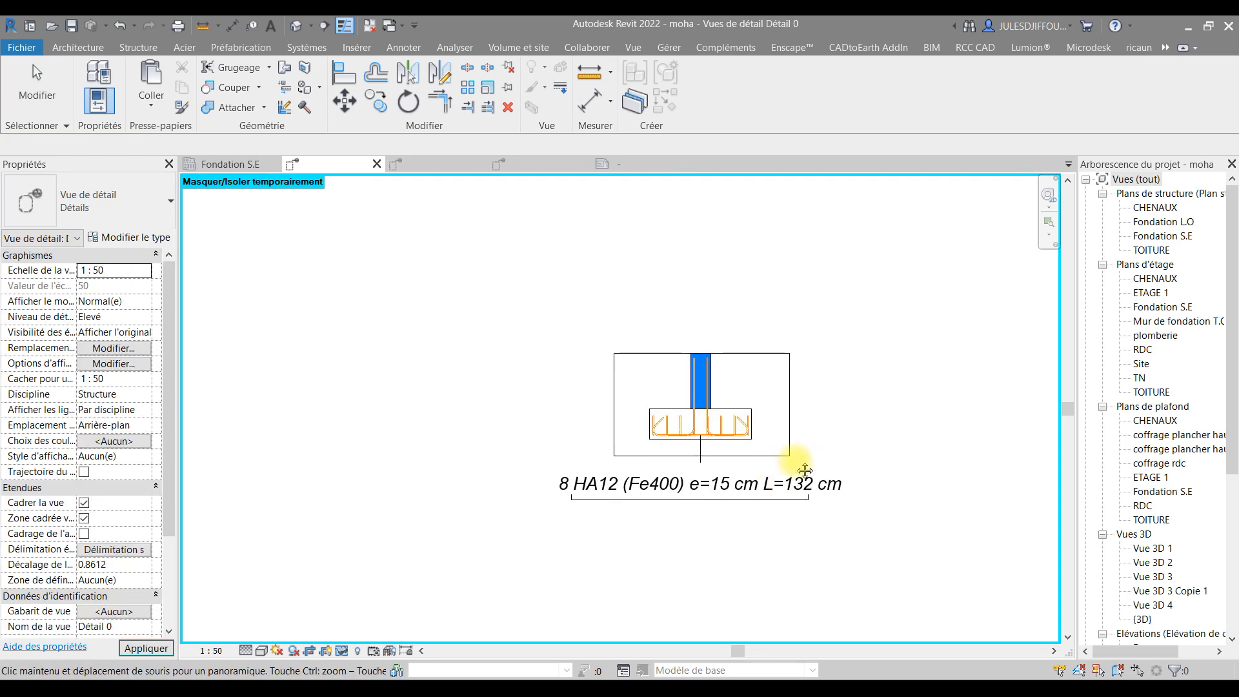
scroll(691, 483, "up", 3)
left_click(690, 486)
scroll(690, 485, "up", 1)
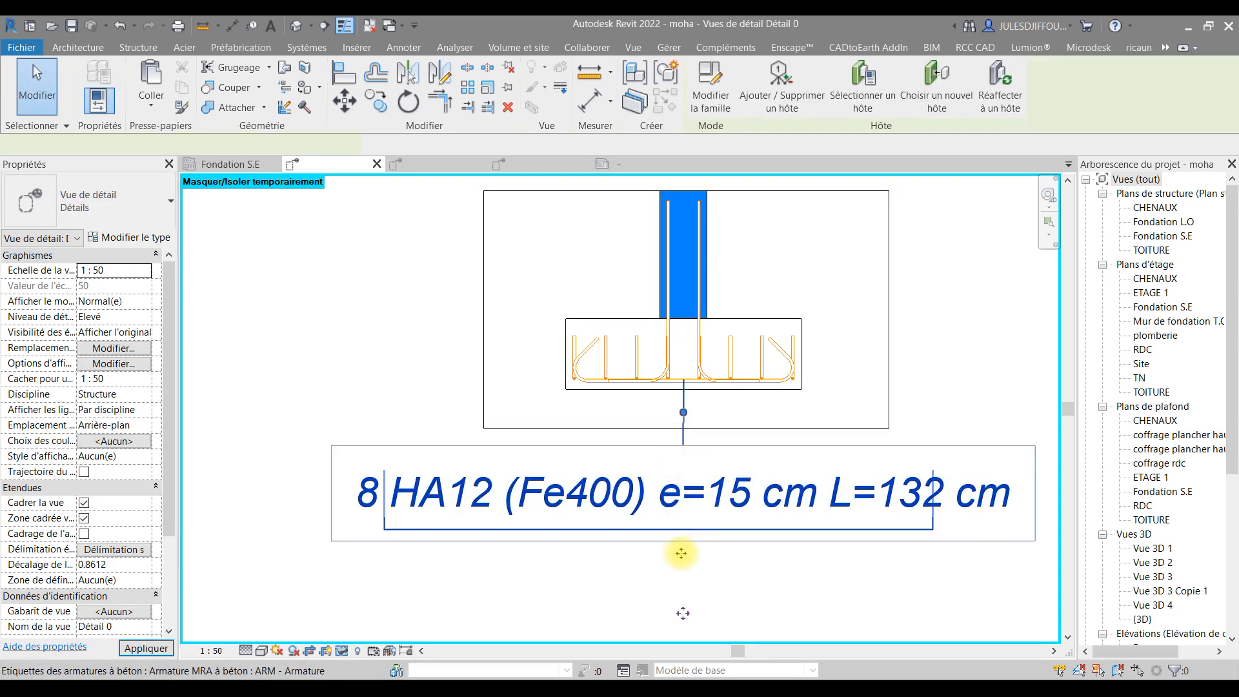
left_click_drag(684, 613, 684, 622)
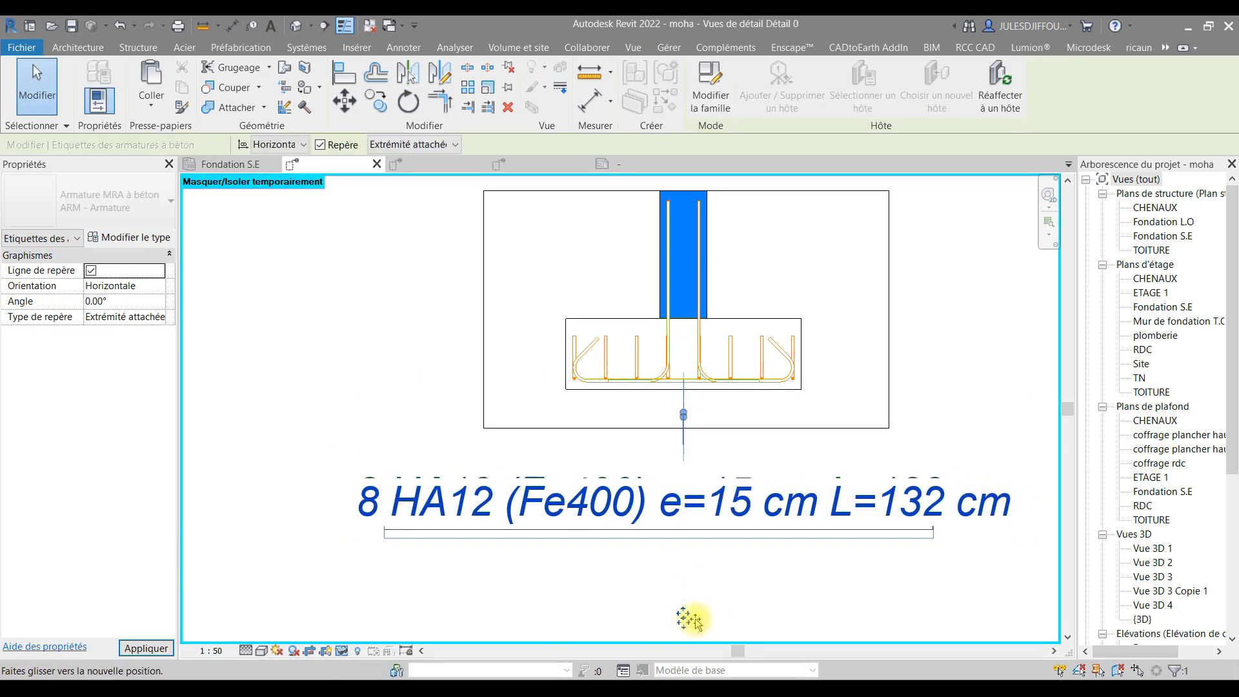
scroll(737, 441, "down", 2)
middle_click_drag(719, 443, 691, 443)
left_click(860, 360)
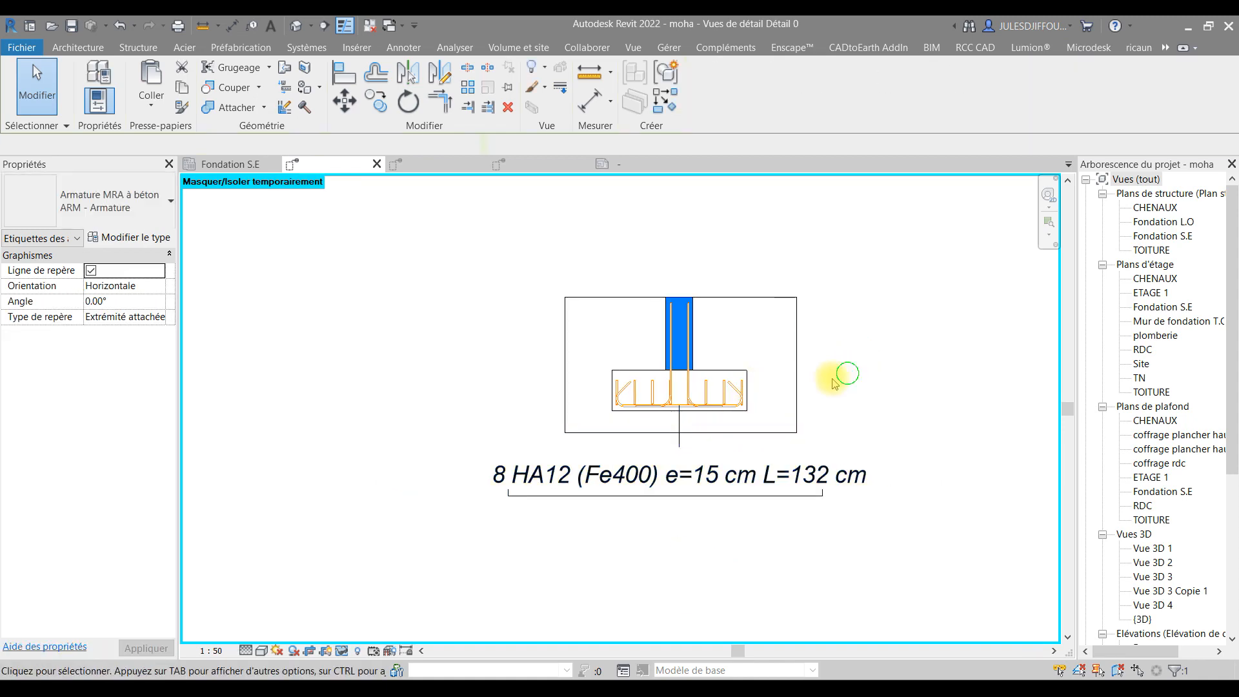
middle_click_drag(706, 346, 664, 386)
scroll(665, 389, "up", 3)
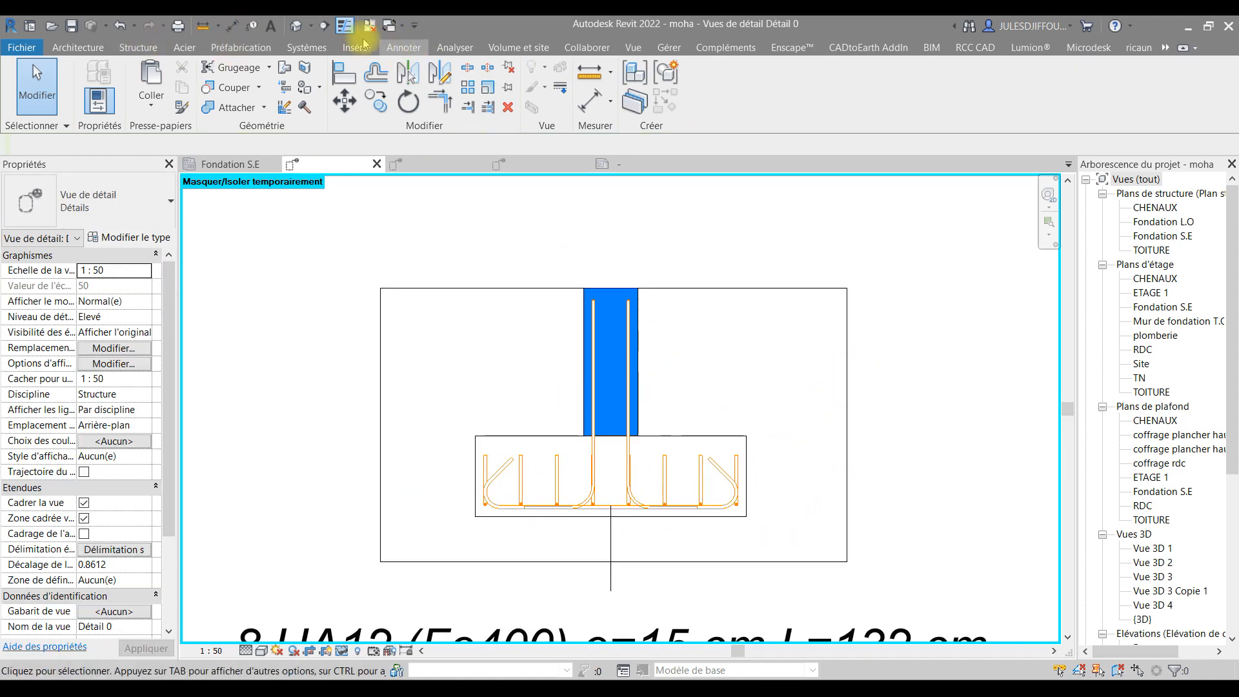
left_click(403, 50)
left_click(100, 77)
scroll(662, 387, "up", 2)
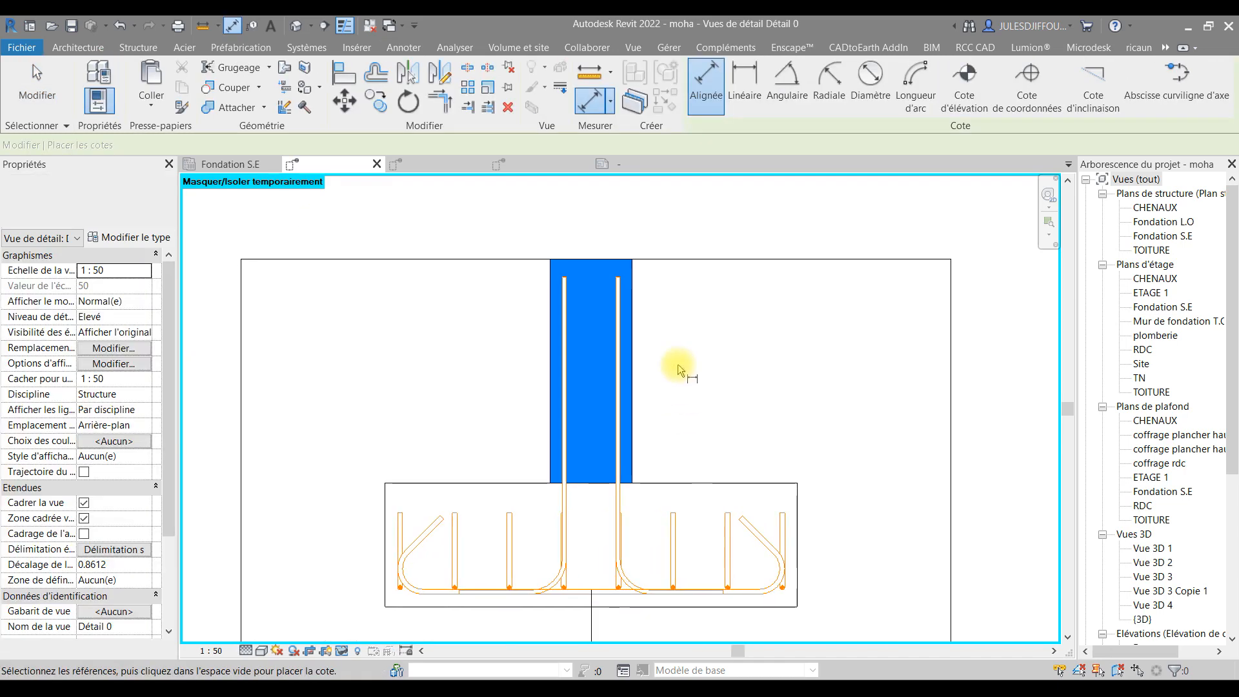
key("Escape")
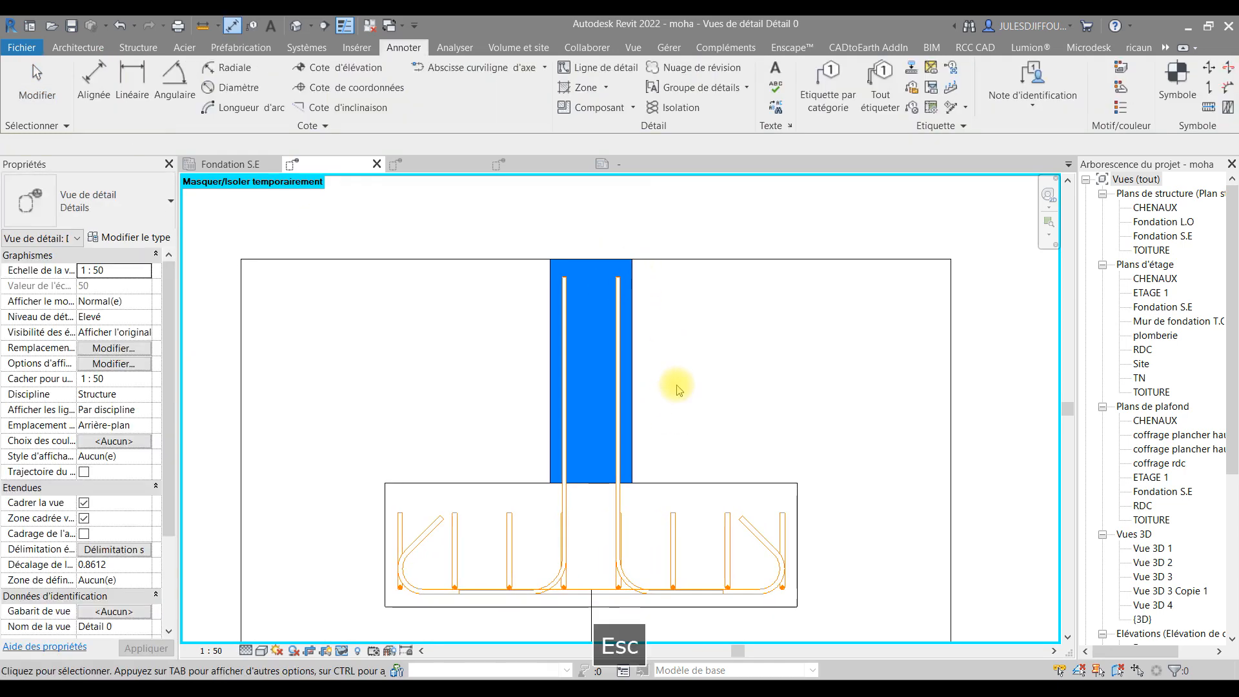
Add an aligned dimension from the footing's top face to the upper end of the column starter bar, beside the column
key("d")
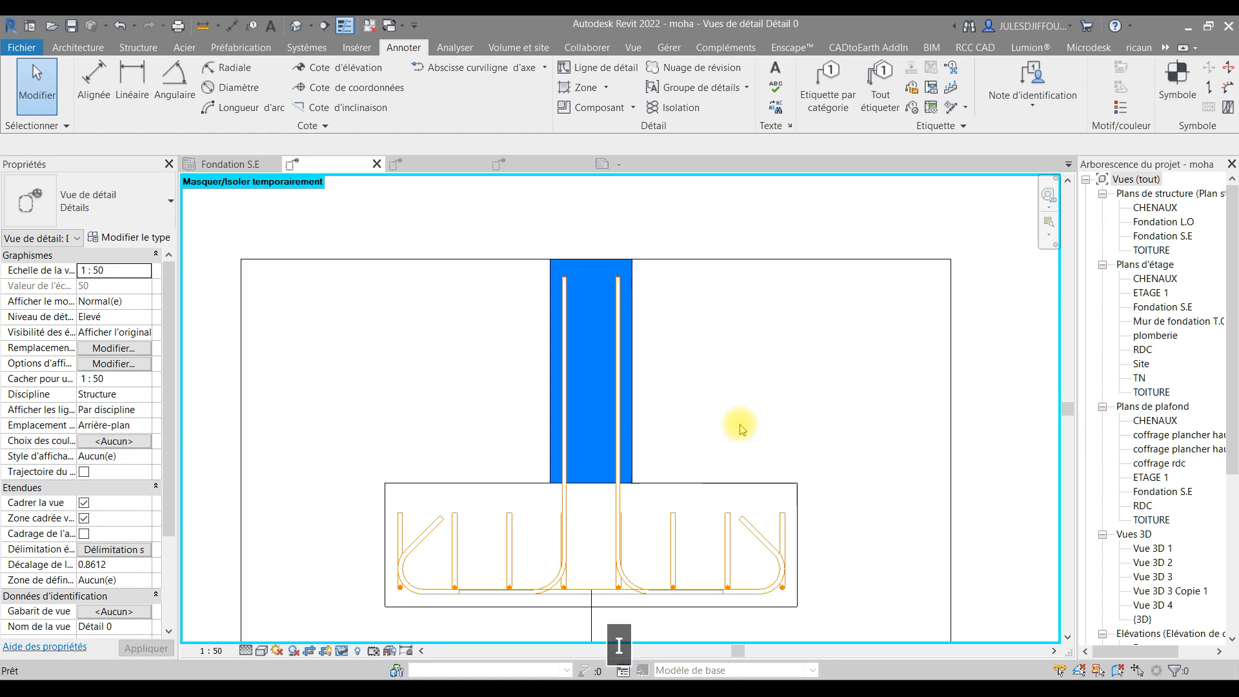
key("i")
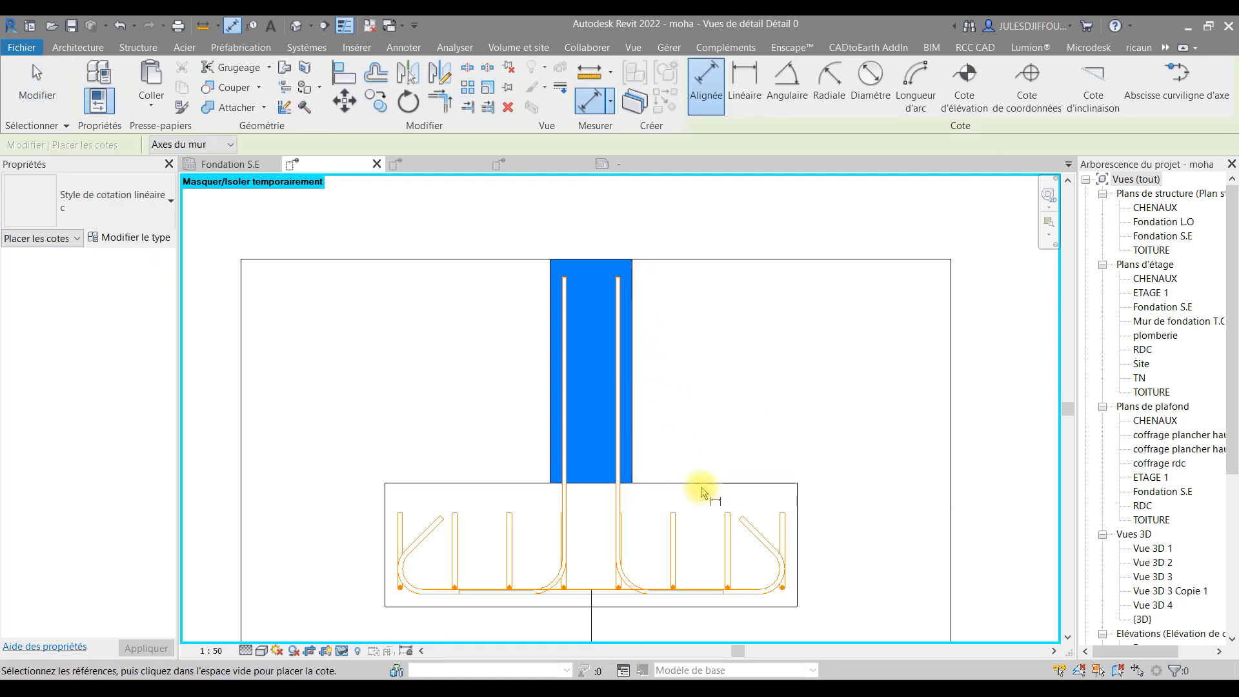
left_click(621, 280)
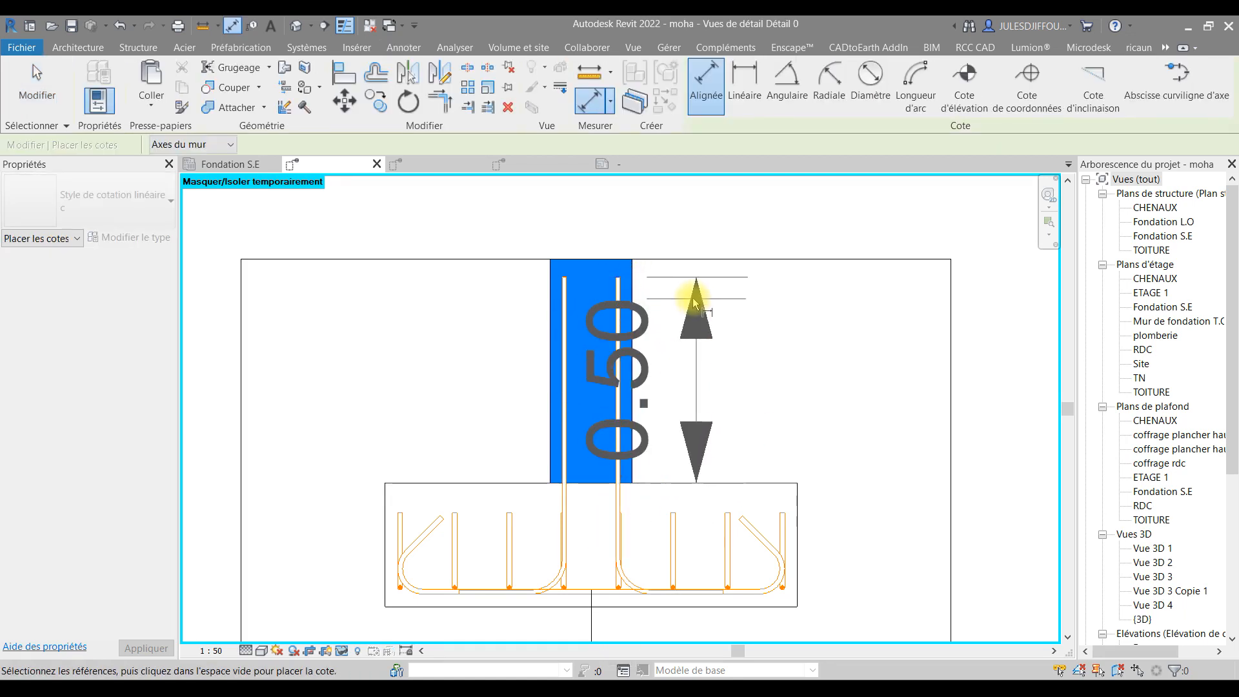
left_click(757, 315)
Add an aligned dimension for the footing's thickness between its top and bottom faces, placed beside the footing
middle_click_drag(782, 426, 783, 282)
left_click(744, 338)
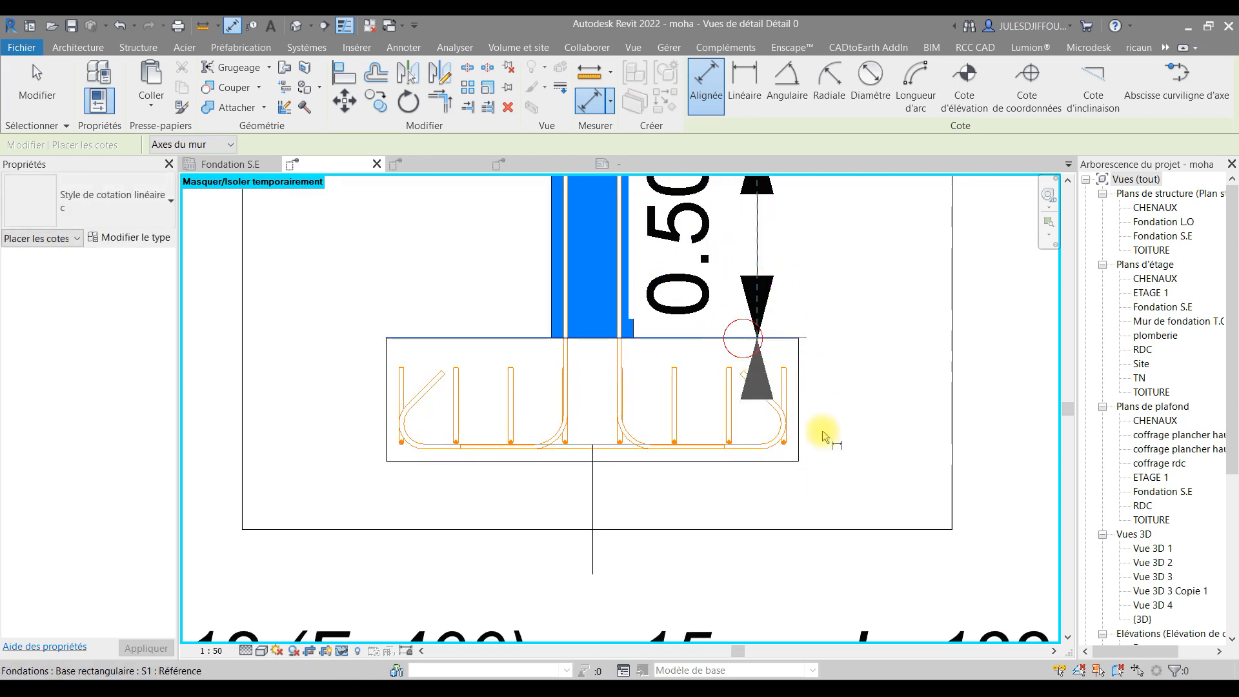
left_click(775, 461)
left_click(915, 464)
scroll(916, 464, "down", 3)
key("Escape")
Set the scale of the Détail 0 view to 1:20
left_click(217, 652)
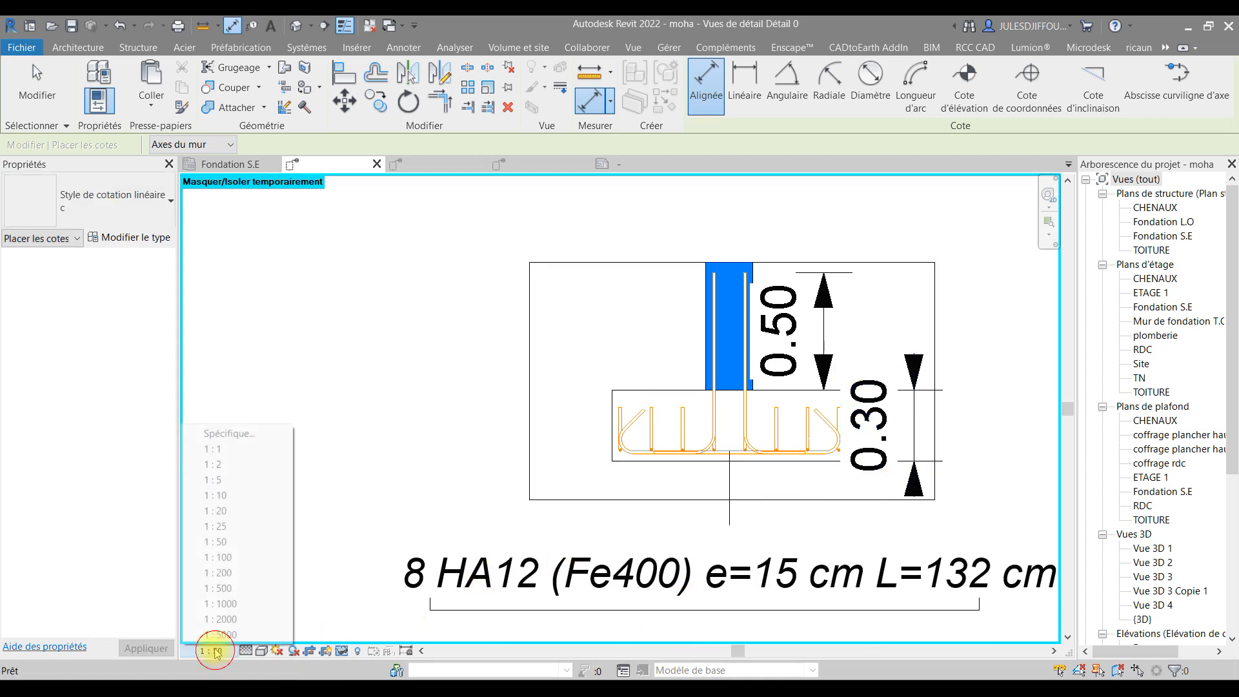
left_click(234, 510)
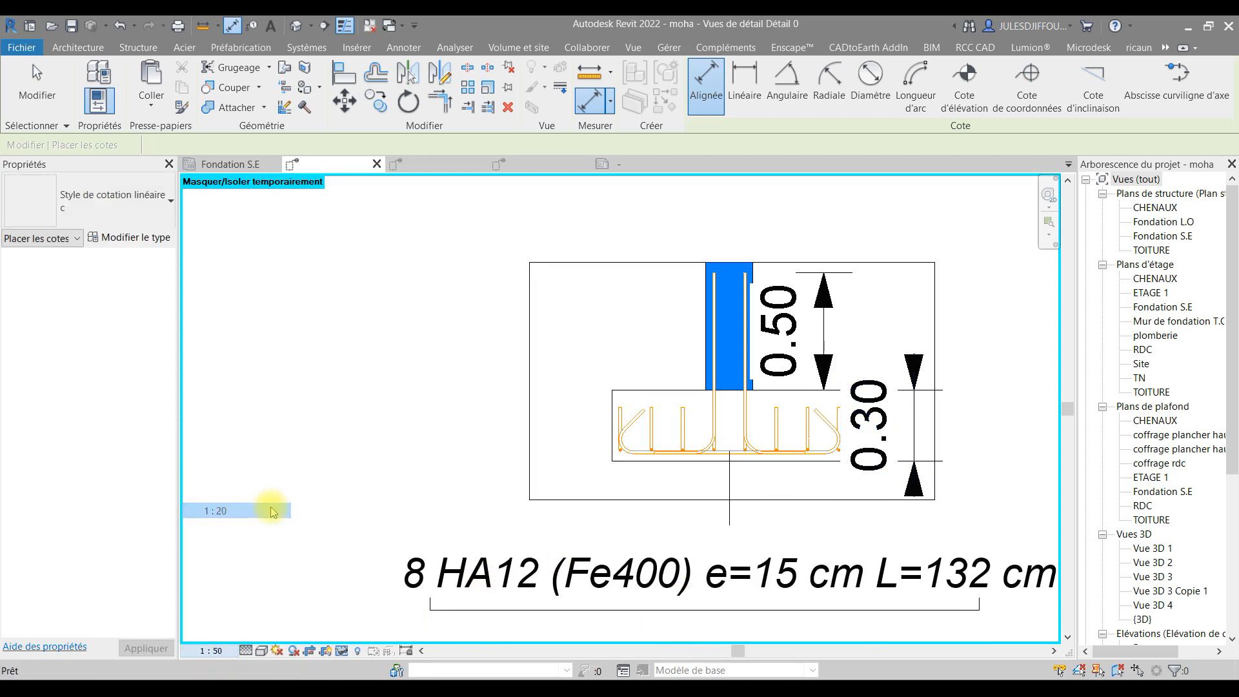
key("Escape")
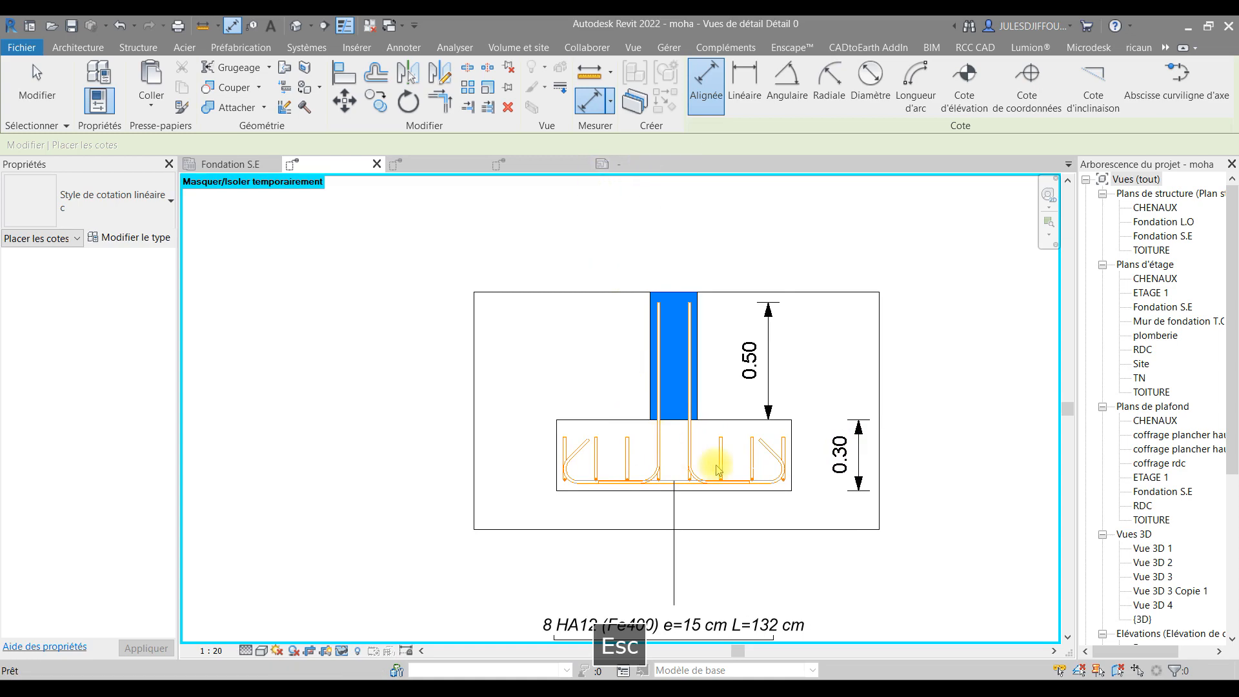
key("Escape")
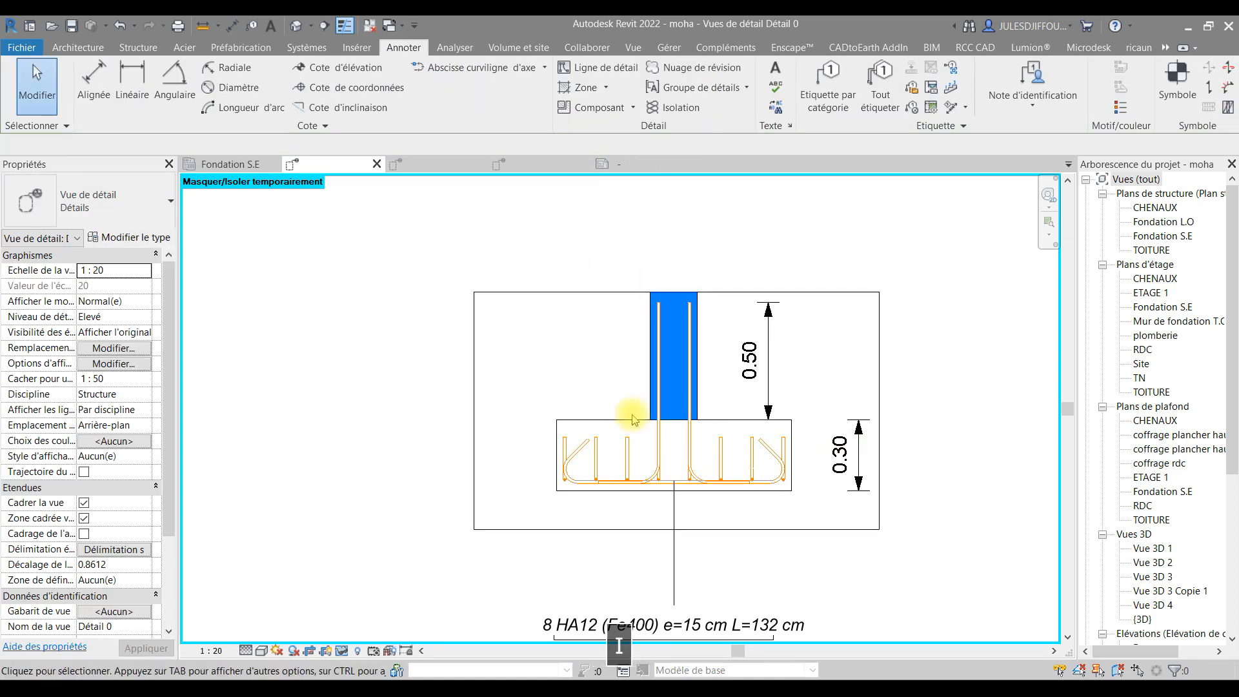
key("d")
key("d")
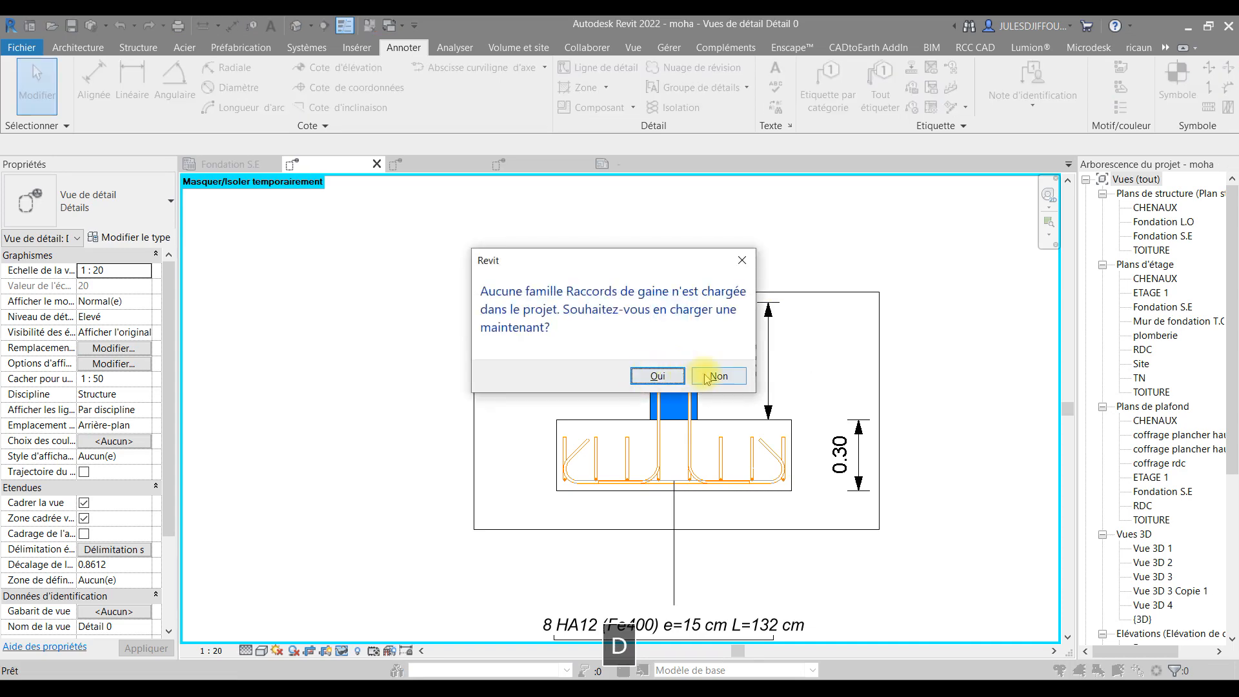
left_click(718, 378)
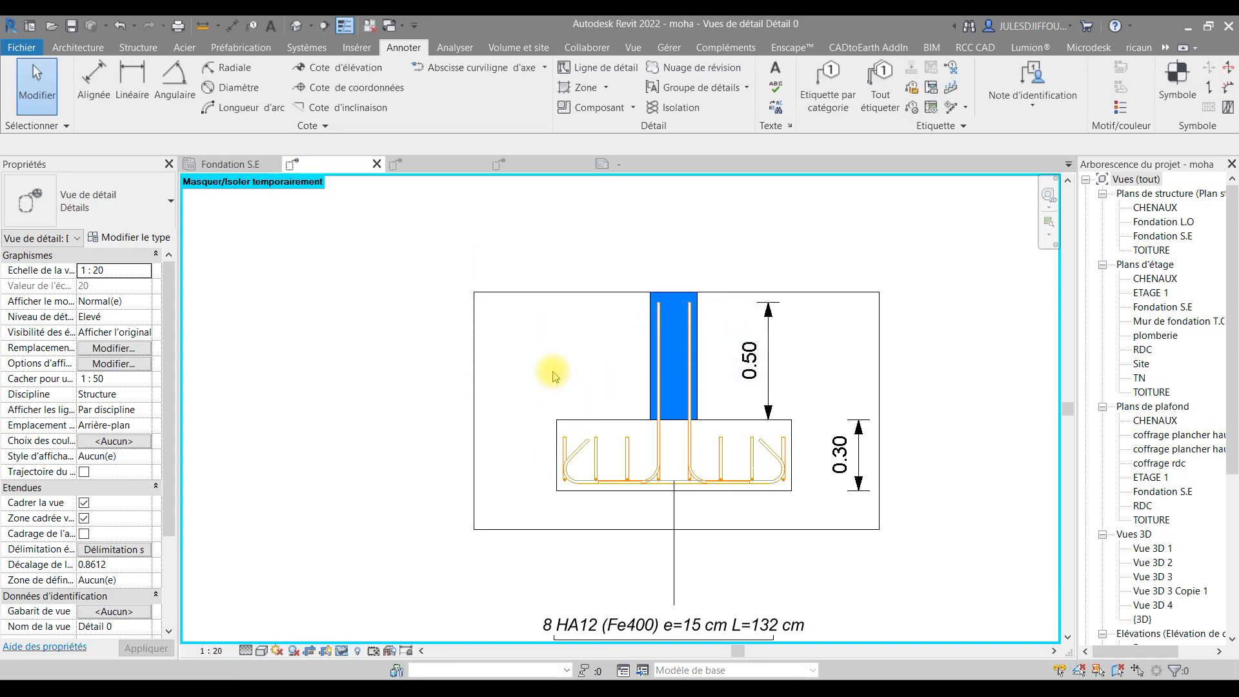
key("Escape")
Add an aligned dimension across the full width of the footing, placed below it
key("d")
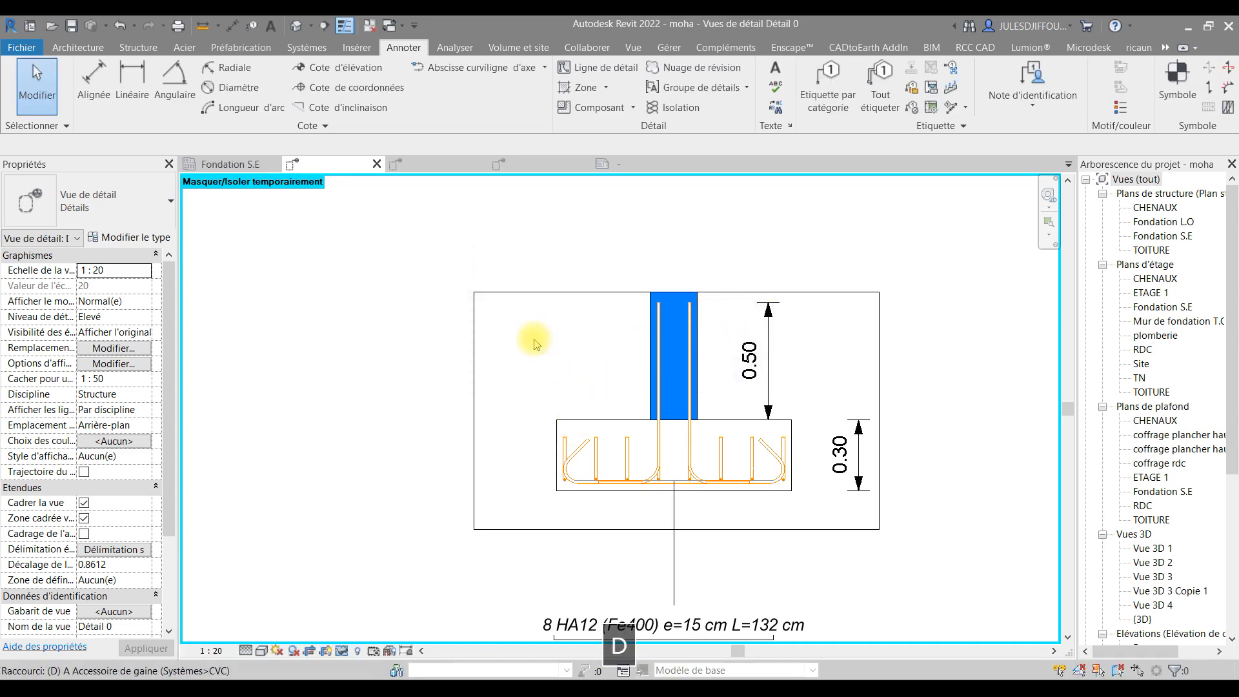
left_click(558, 440)
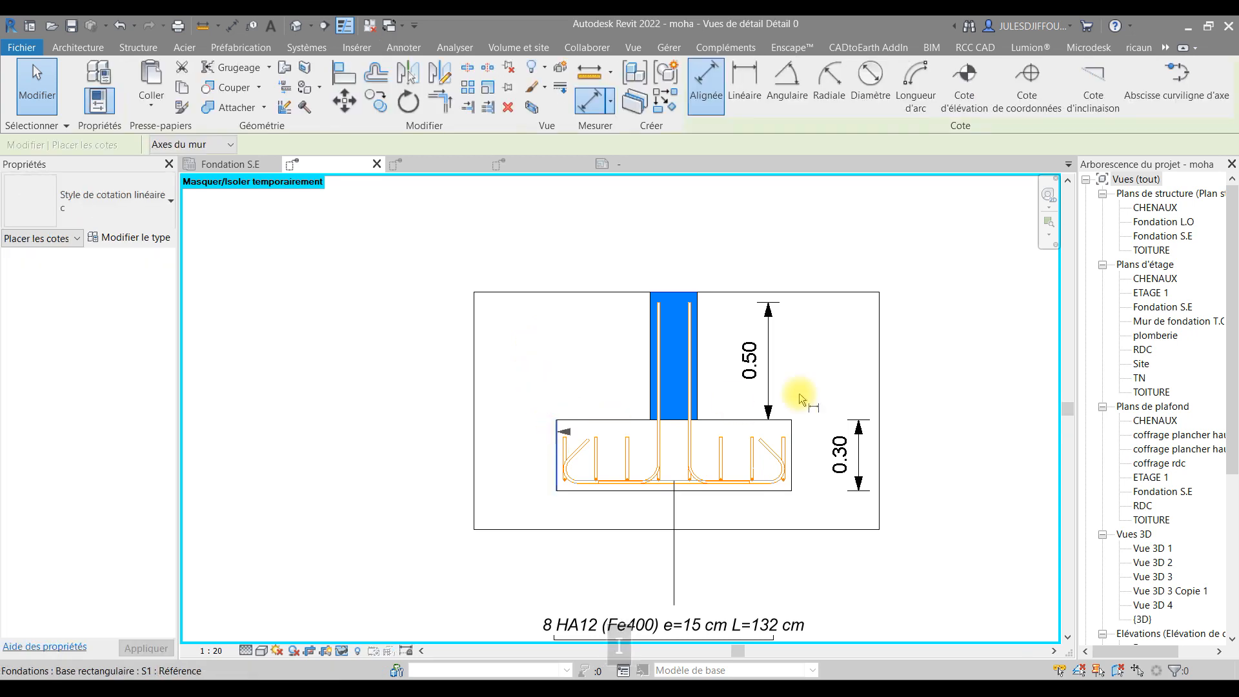
left_click(796, 444)
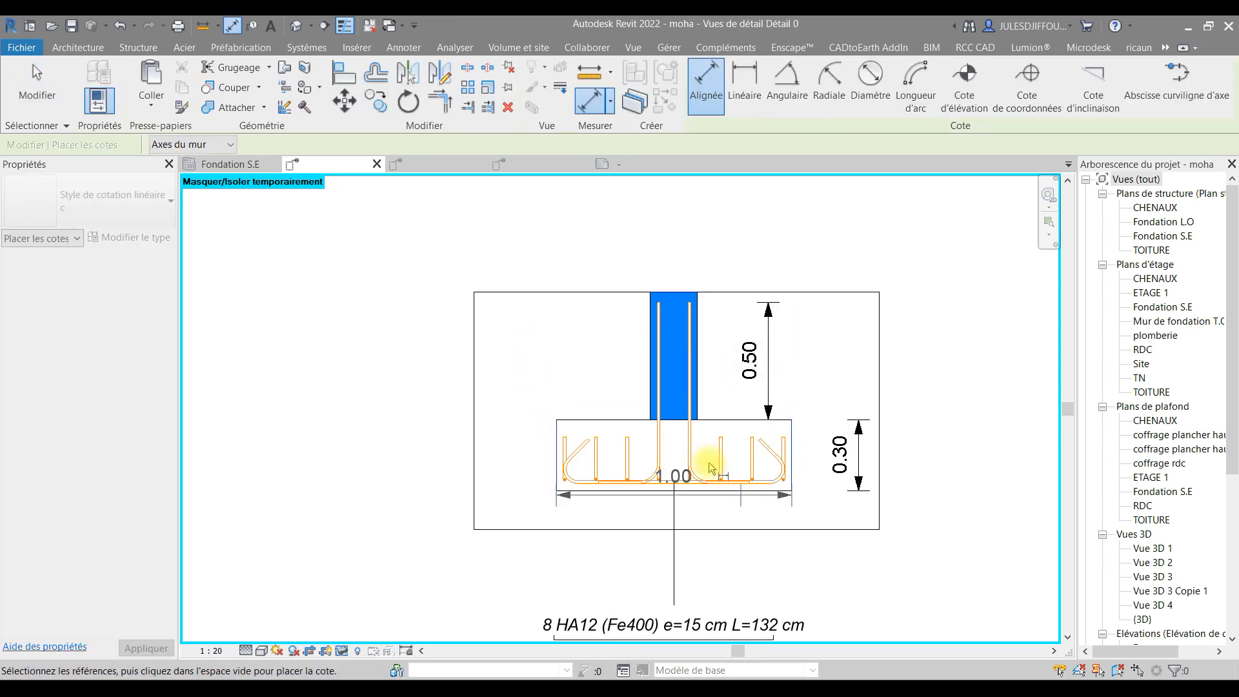
left_click(721, 551)
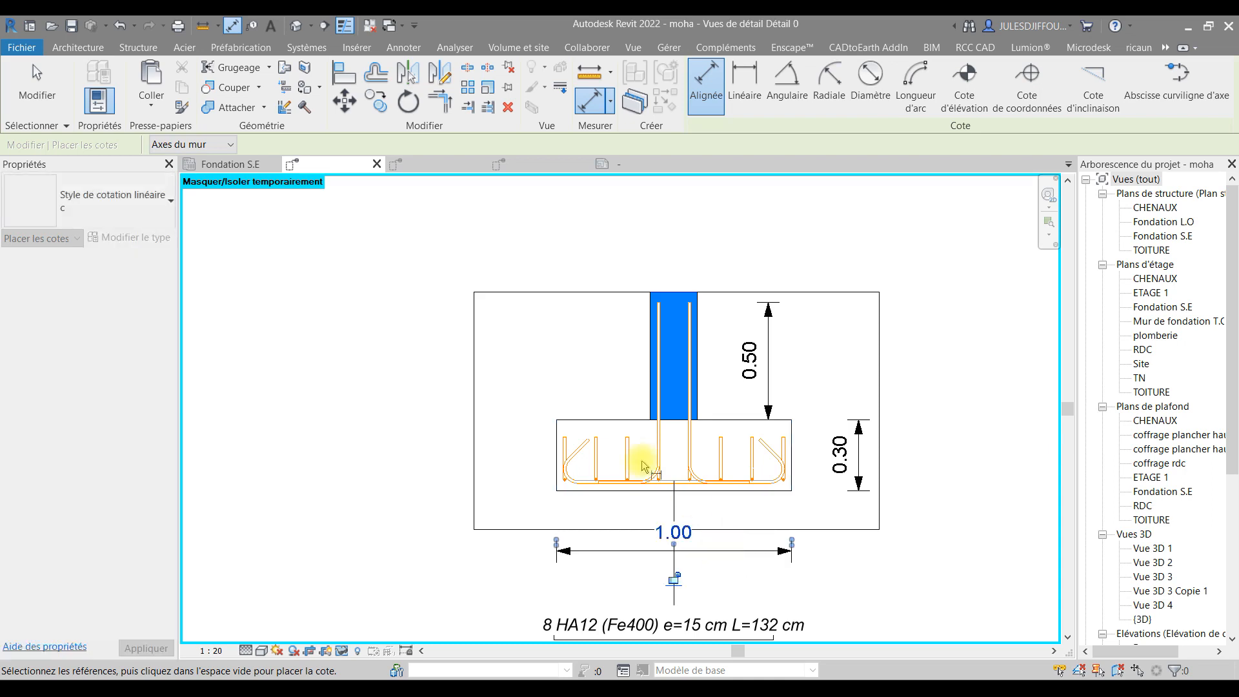
Add a chained aligned dimension from one footing side through the column axis to the other side, above the overall width dimension
left_click(557, 436)
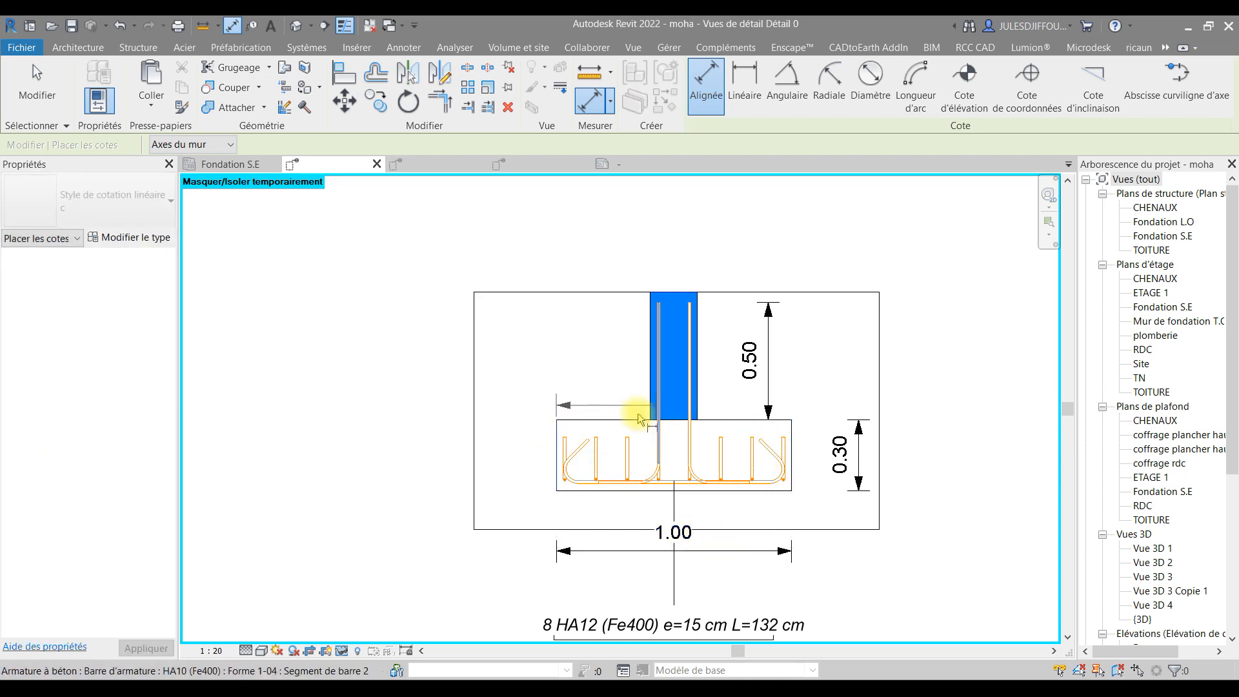
left_click(675, 436)
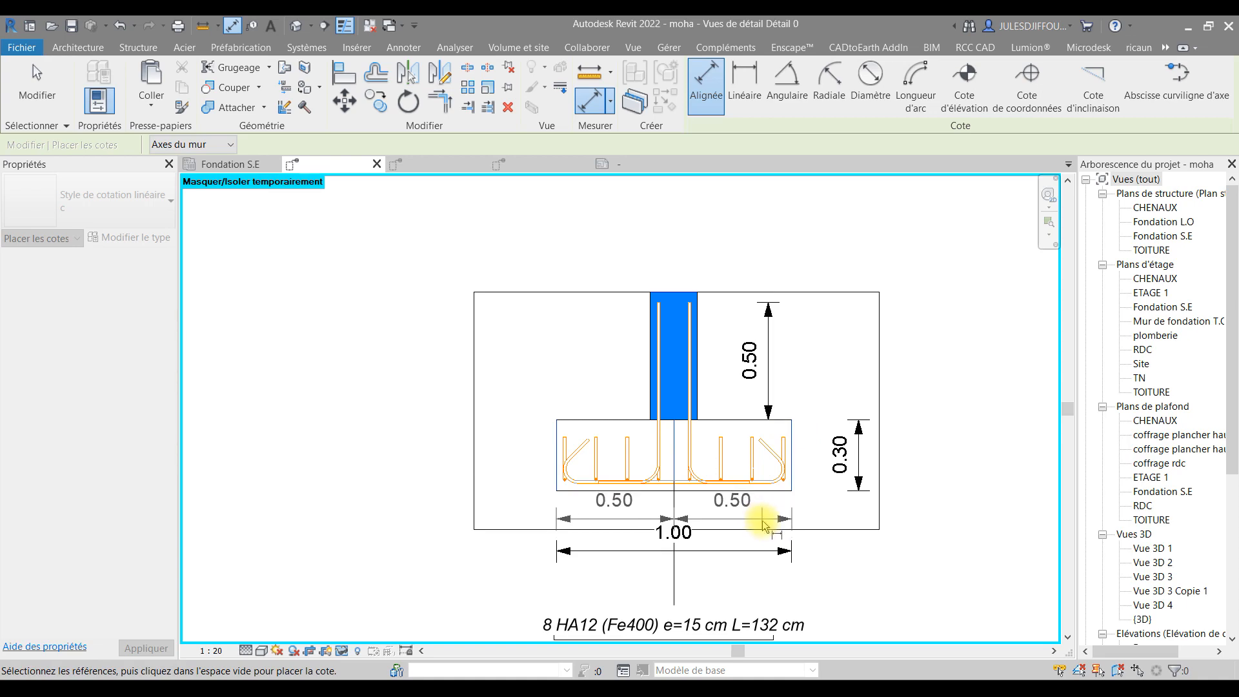
left_click(763, 524)
key("Escape")
key("Escape")
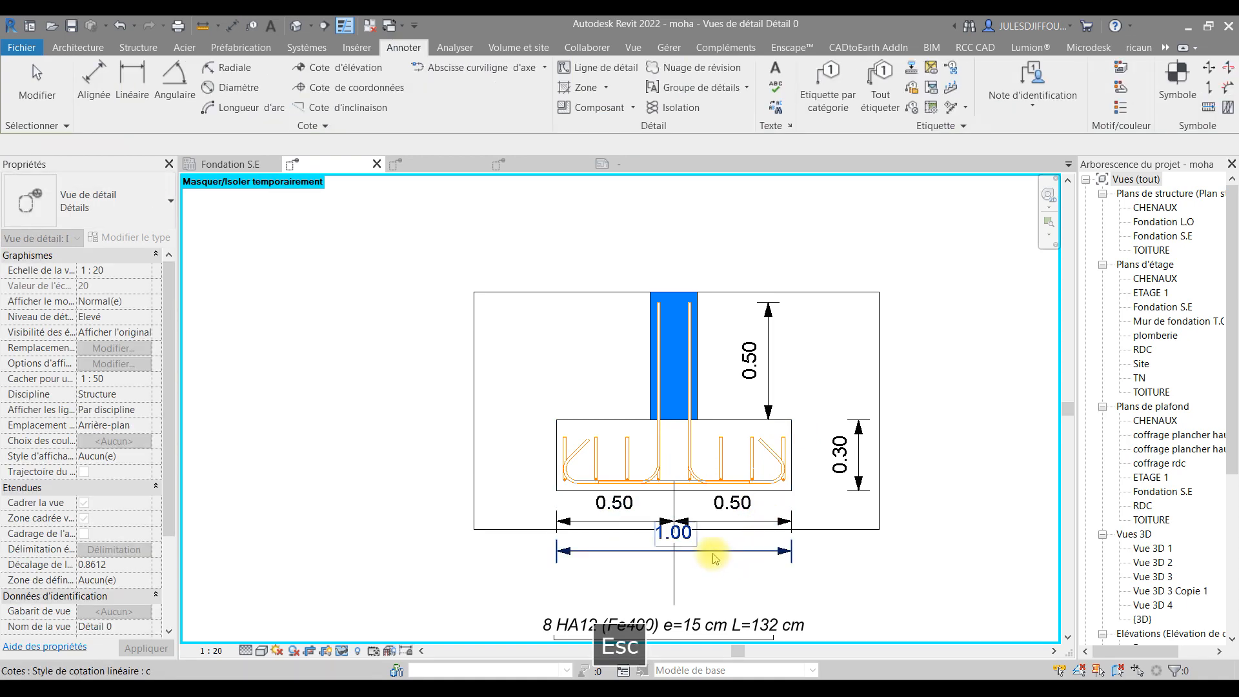
Turn off the visibility of the crop region in the Détail 0 view
scroll(740, 588, "down", 3)
middle_click_drag(741, 588, 634, 495)
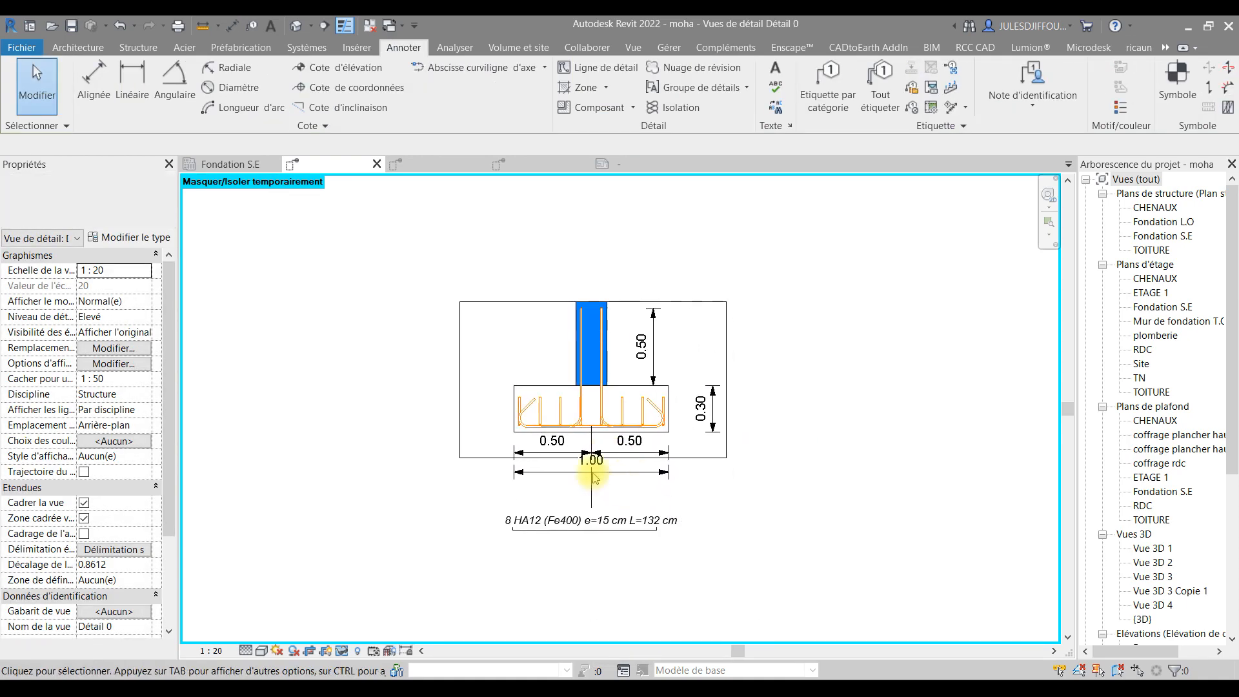
scroll(594, 473, "up", 2)
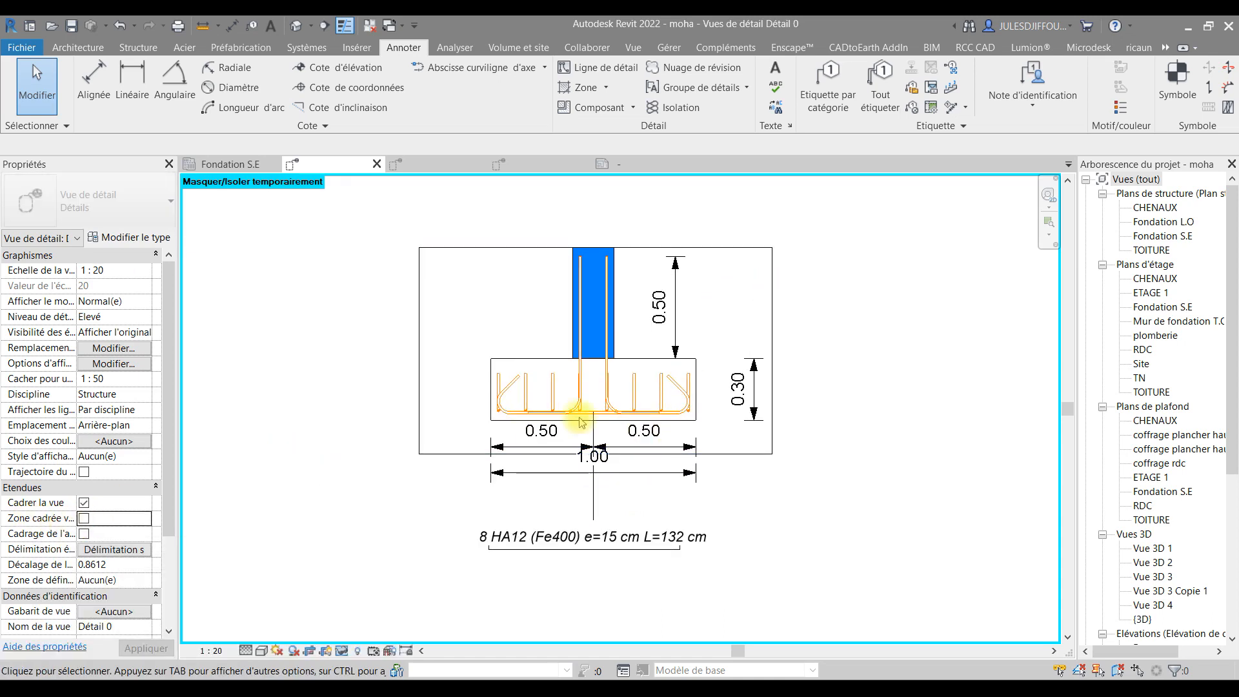
middle_click_drag(773, 460, 776, 467)
Switch to the Détail 1 view and temporarily hide the section markers crossing the footing
left_click(426, 164)
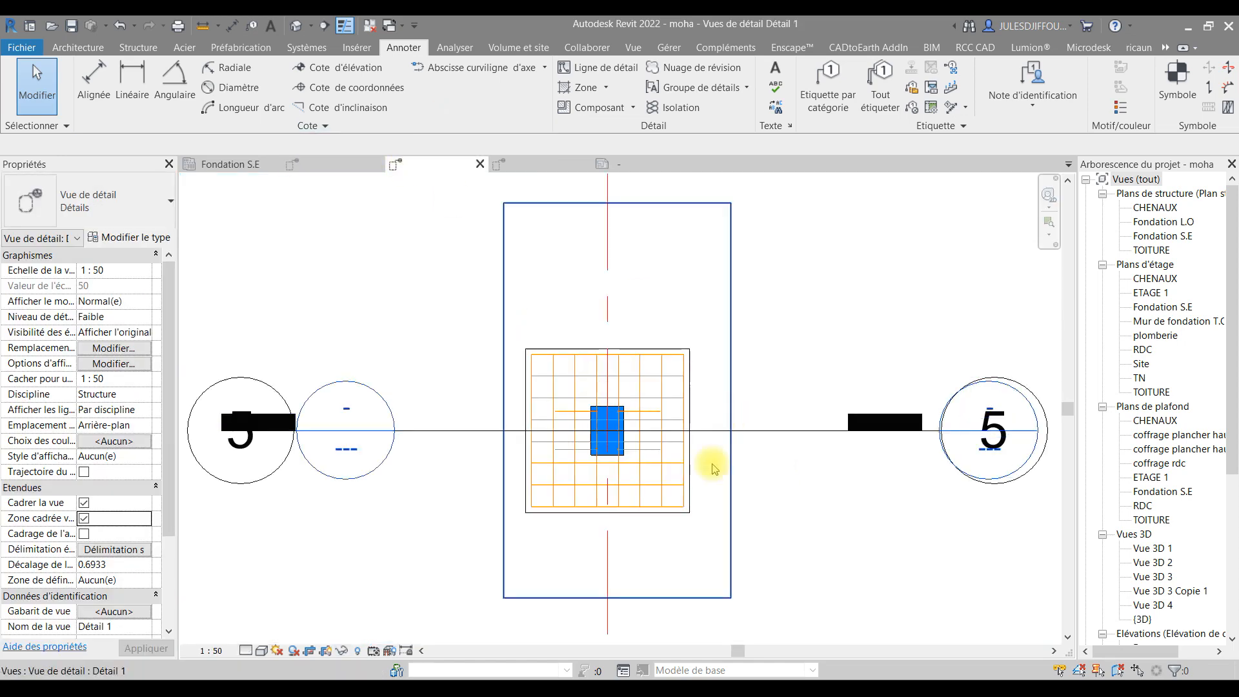
left_click_drag(915, 342, 722, 494)
left_click(342, 655)
left_click(362, 610)
left_click(729, 377)
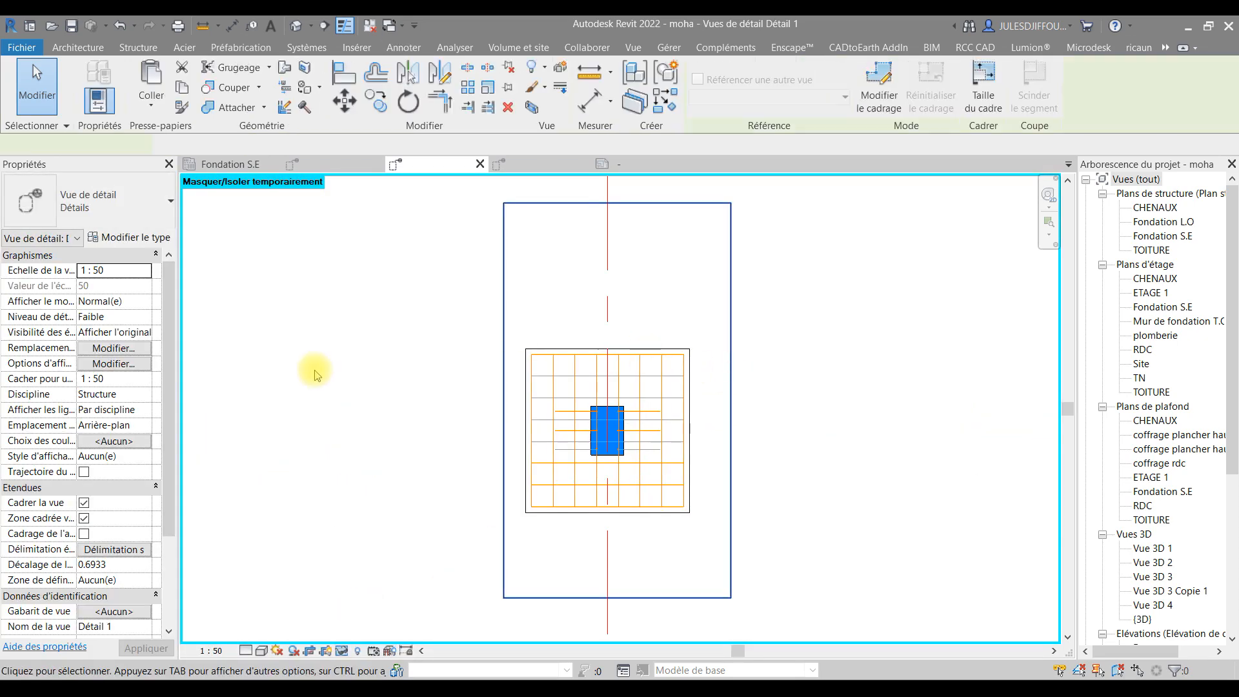
Temporarily hide the vertical grid line through the footing and turn off the crop region's visibility in Détail 1
left_click(609, 312)
left_click(374, 651)
left_click(387, 610)
left_click(731, 364)
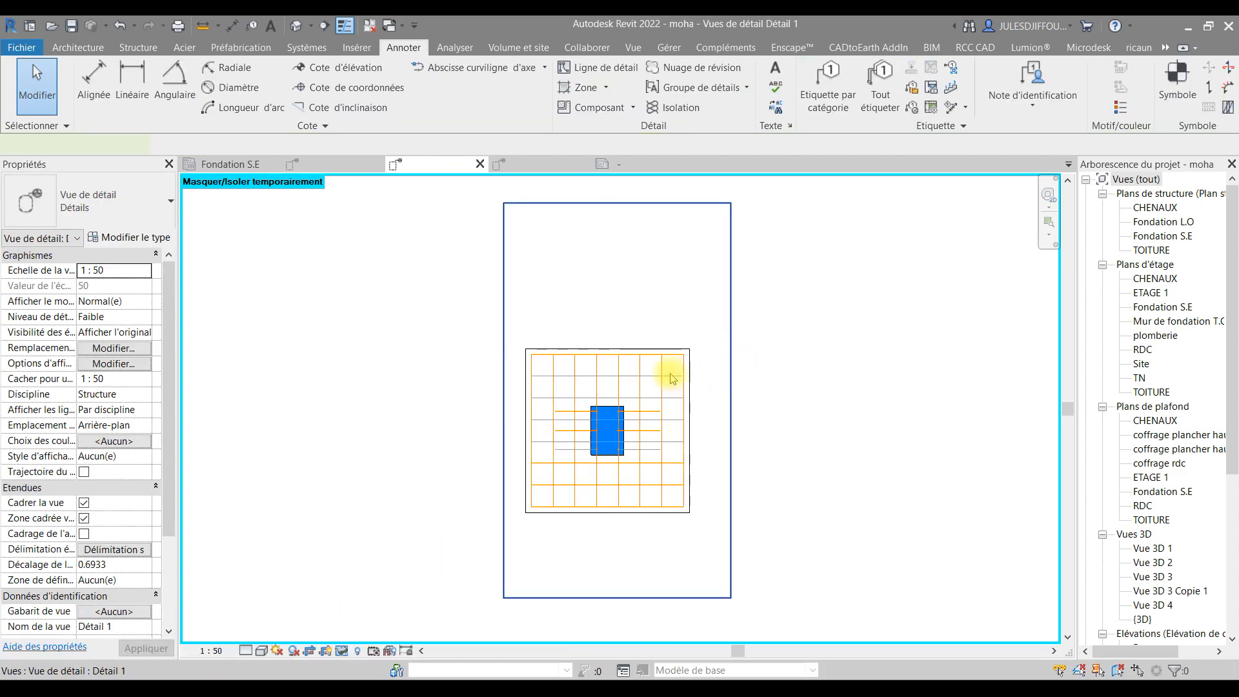
left_click(273, 487)
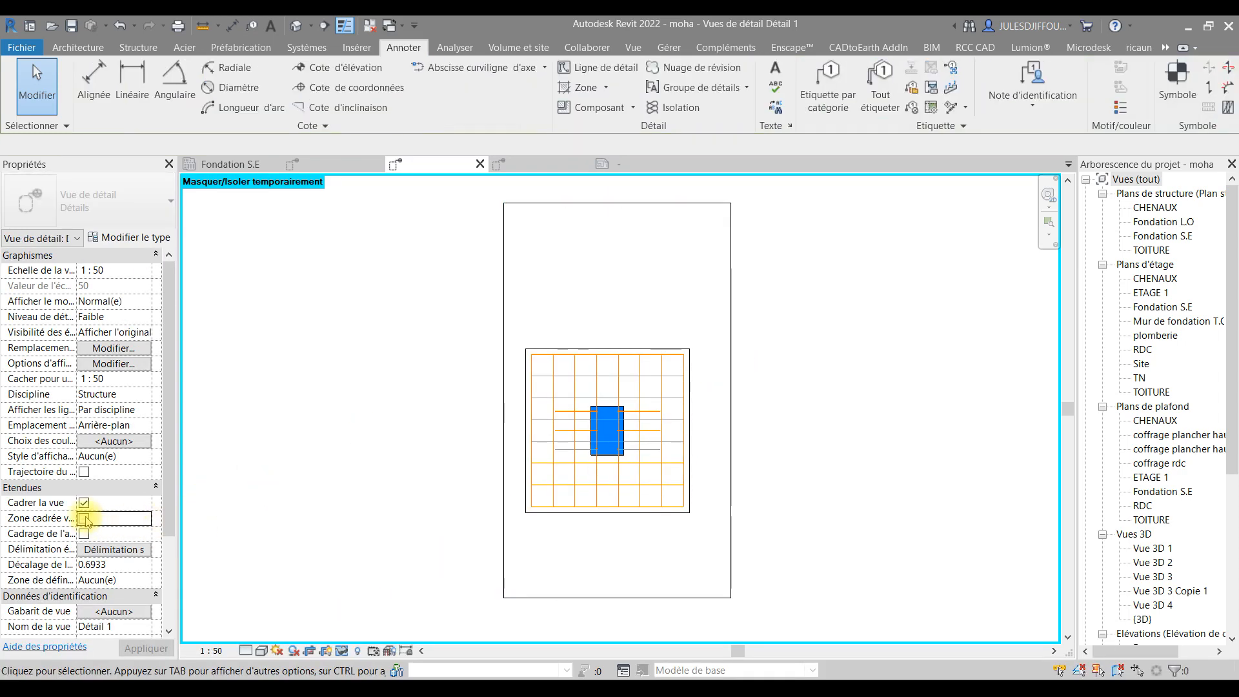
Add a vertical aligned dimension between the footing's upper and lower edges, placed beside the plan
scroll(656, 465, "up", 2)
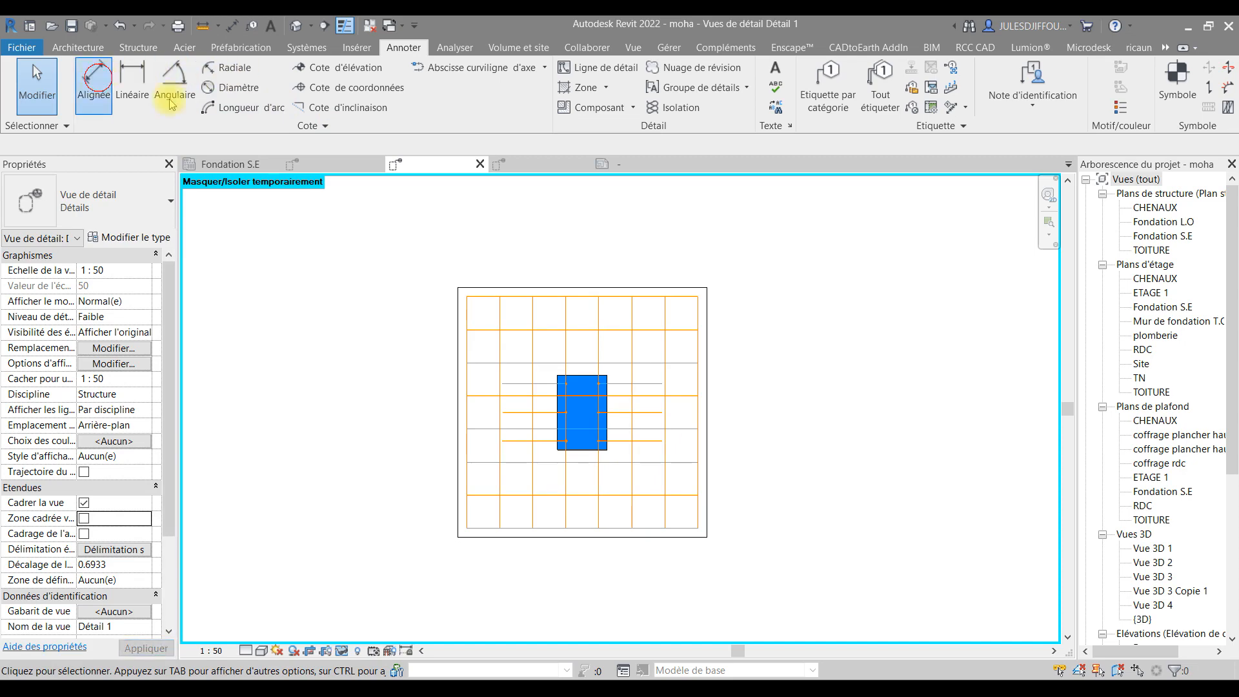
left_click(700, 542)
left_click(788, 552)
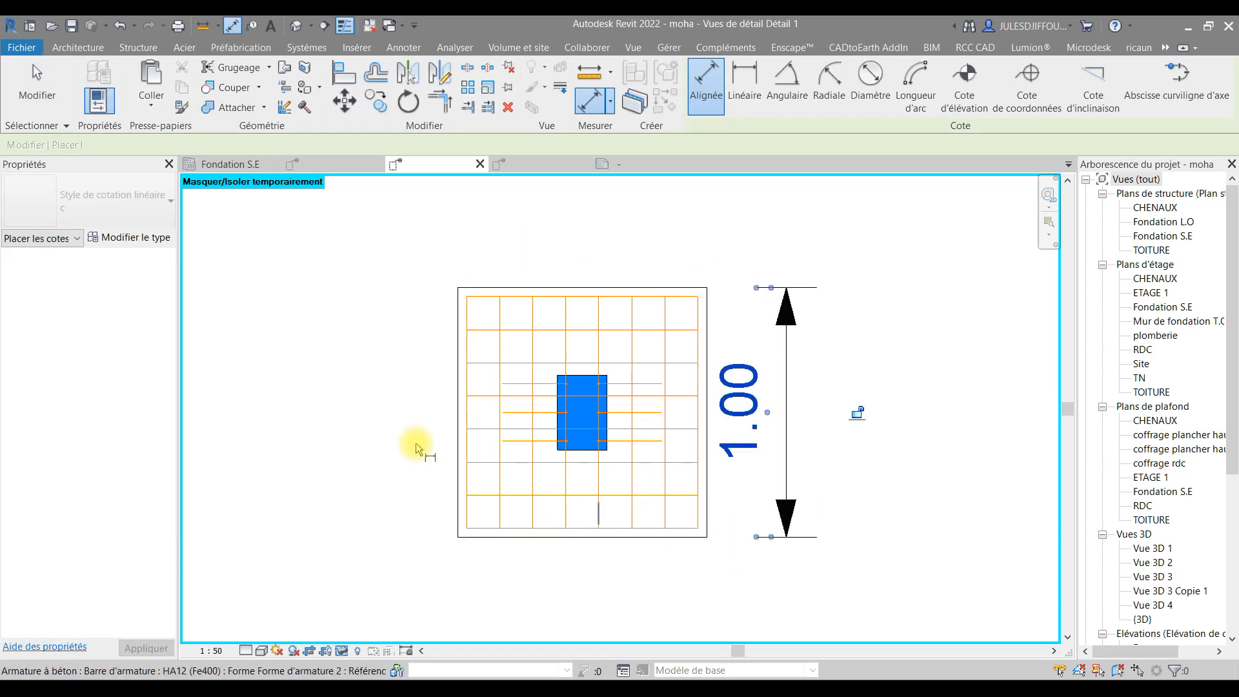
Add a horizontal aligned dimension between the footing's two vertical edges, placed below the plan
left_click(459, 442)
left_click(716, 495)
left_click(709, 501)
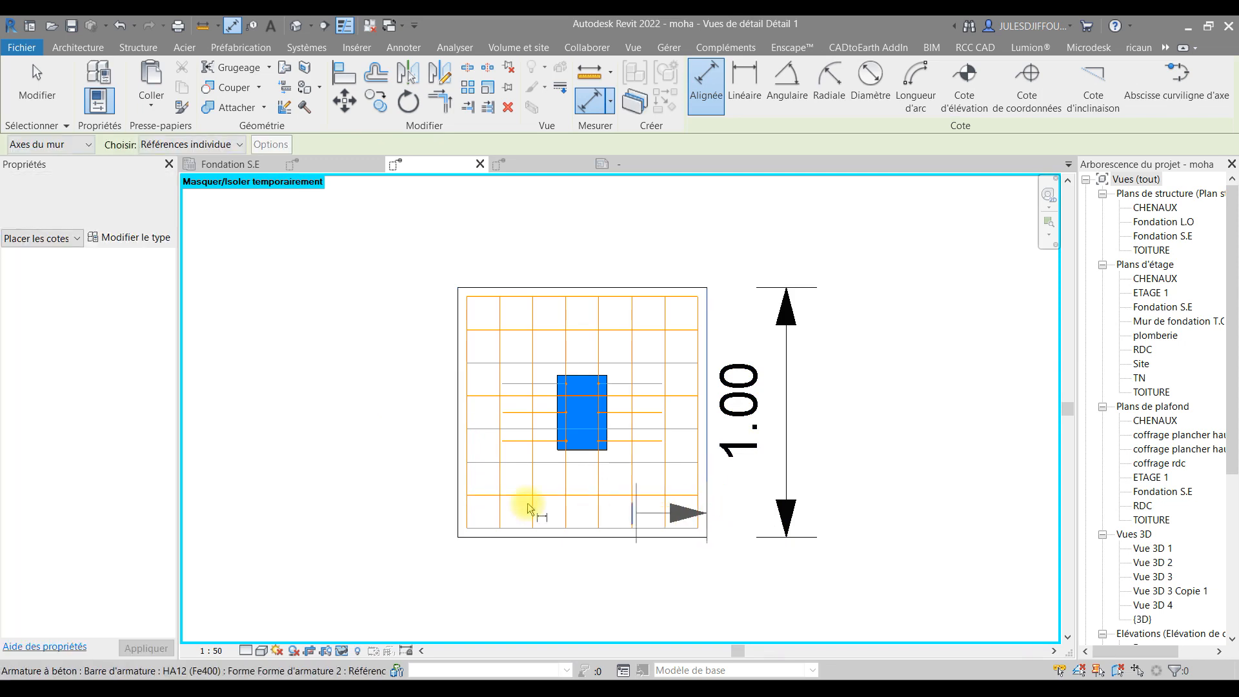
left_click(459, 494)
left_click(555, 610)
Set the Détail 1 view's detail level to Elevé and its scale to 1:20
scroll(607, 522, "down", 1)
middle_click_drag(637, 483, 702, 333)
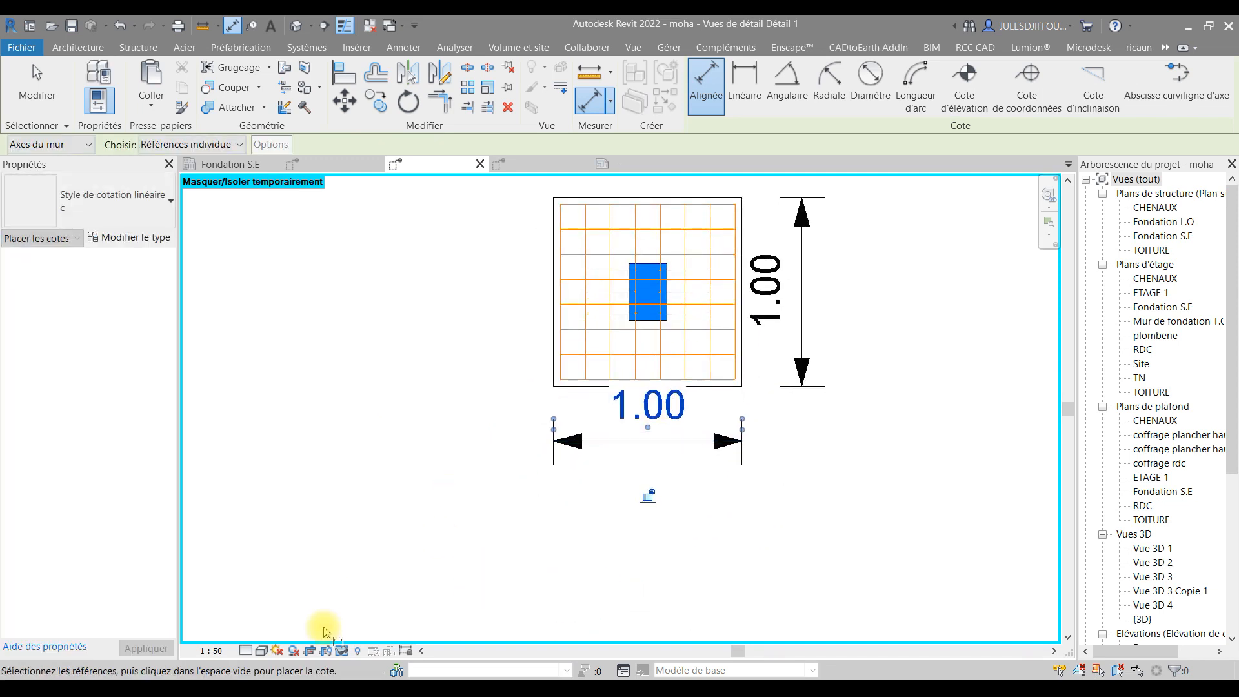
left_click(246, 650)
left_click(260, 632)
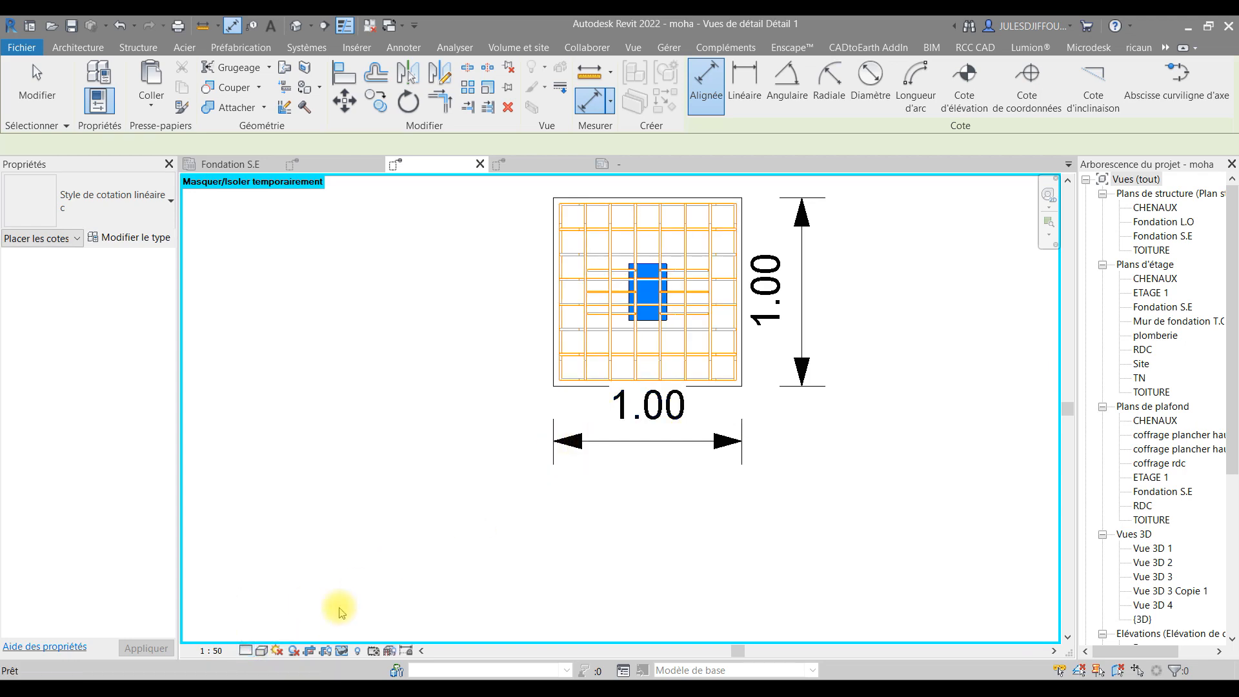
left_click(213, 650)
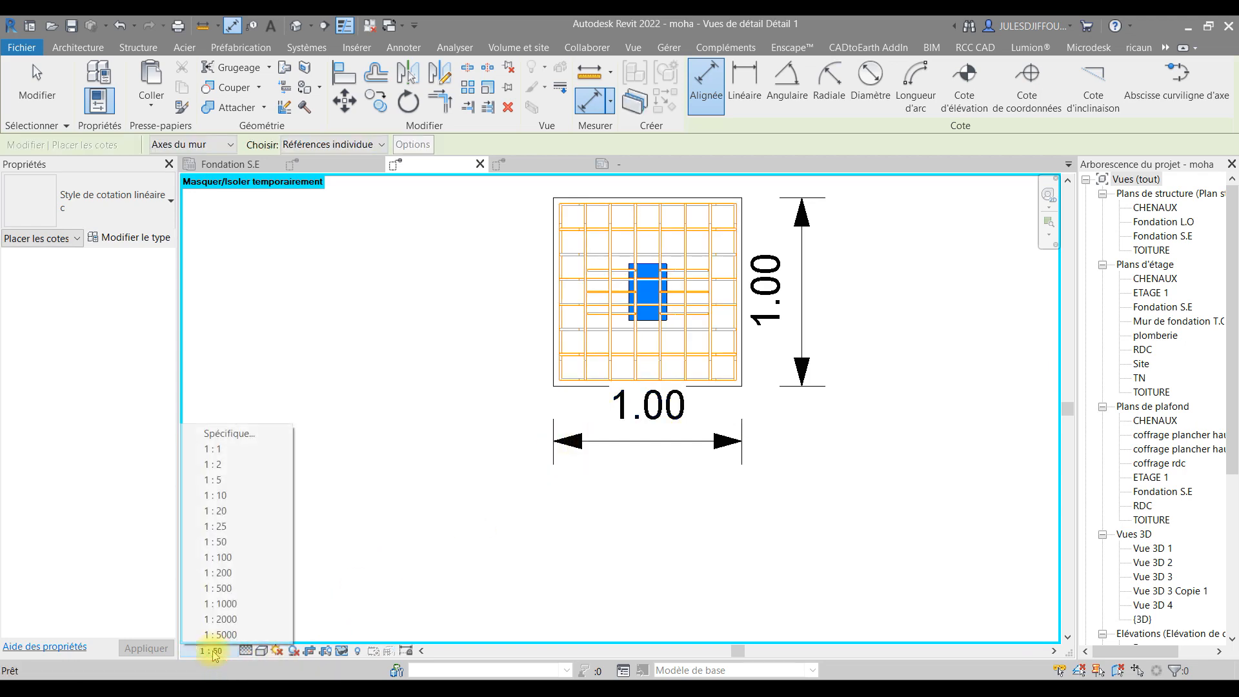
left_click(220, 512)
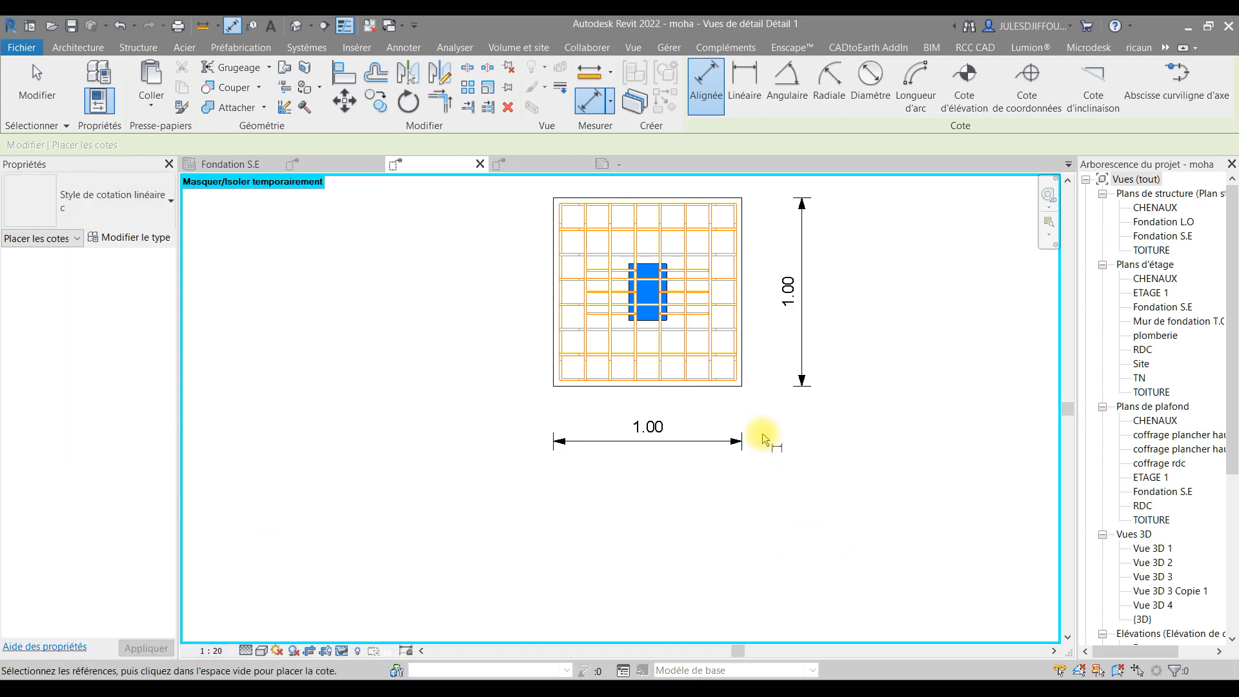
key("Escape")
key("Escape")
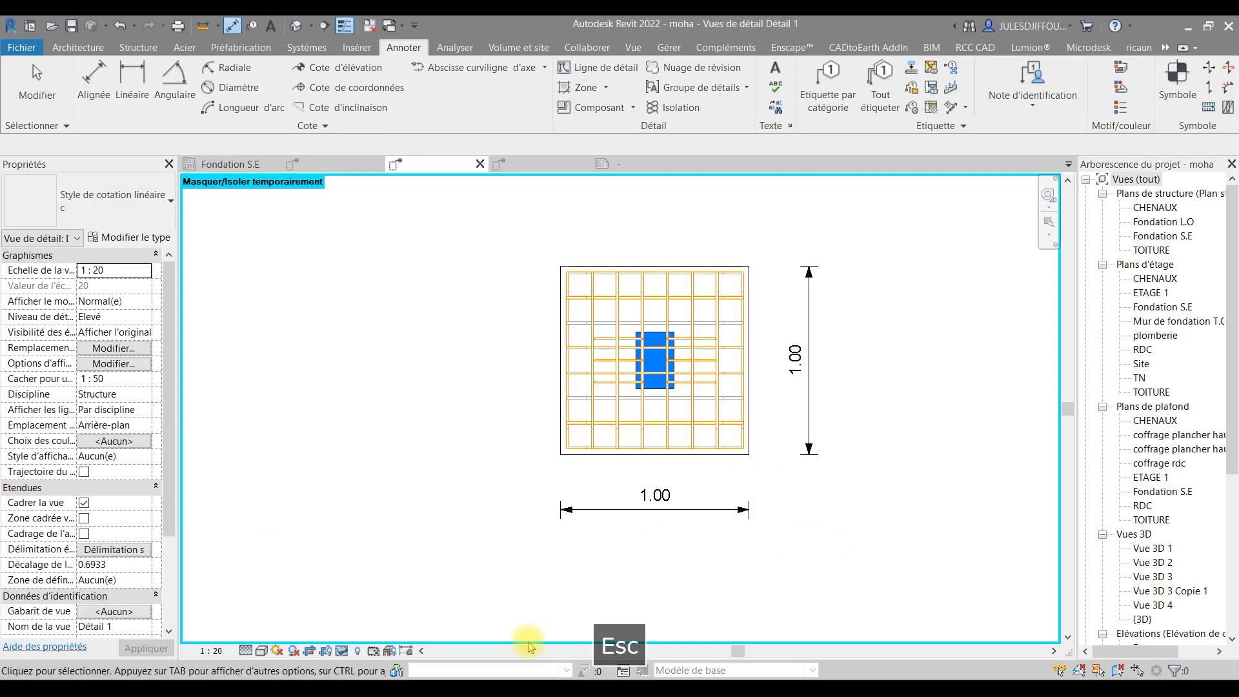
Set the title on sheet of the Détail 1 view to c2
middle_click_drag(820, 421, 791, 452)
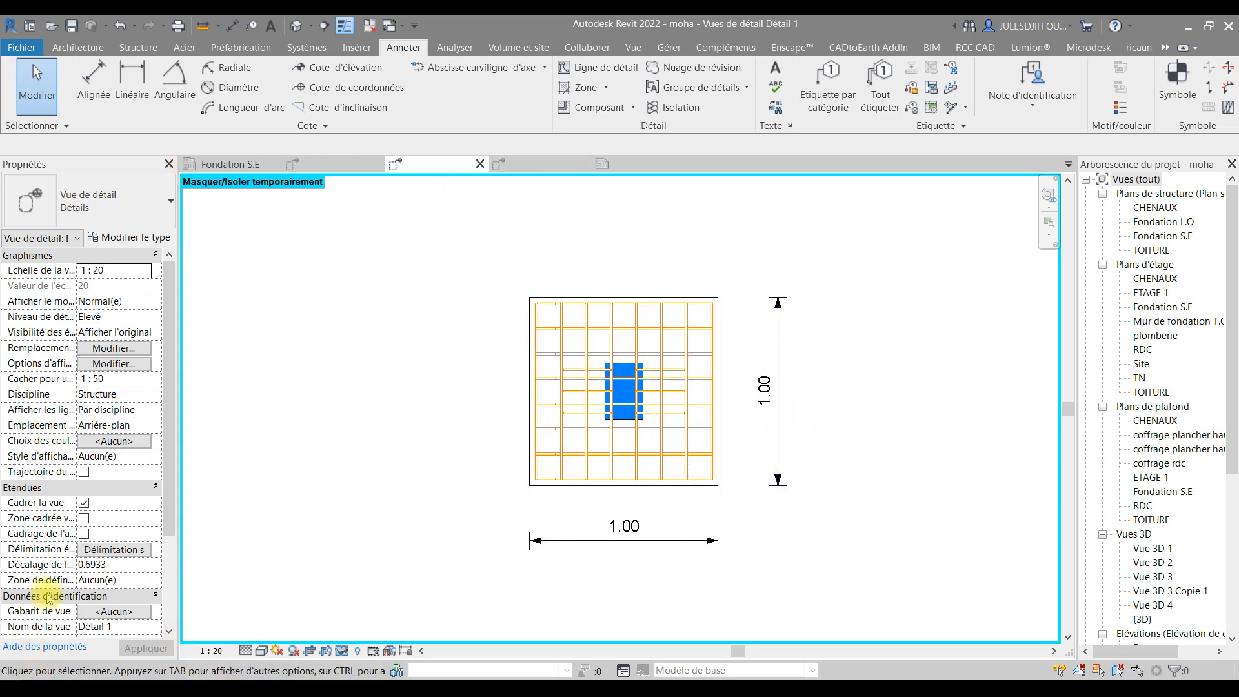
scroll(51, 581, "down", 3)
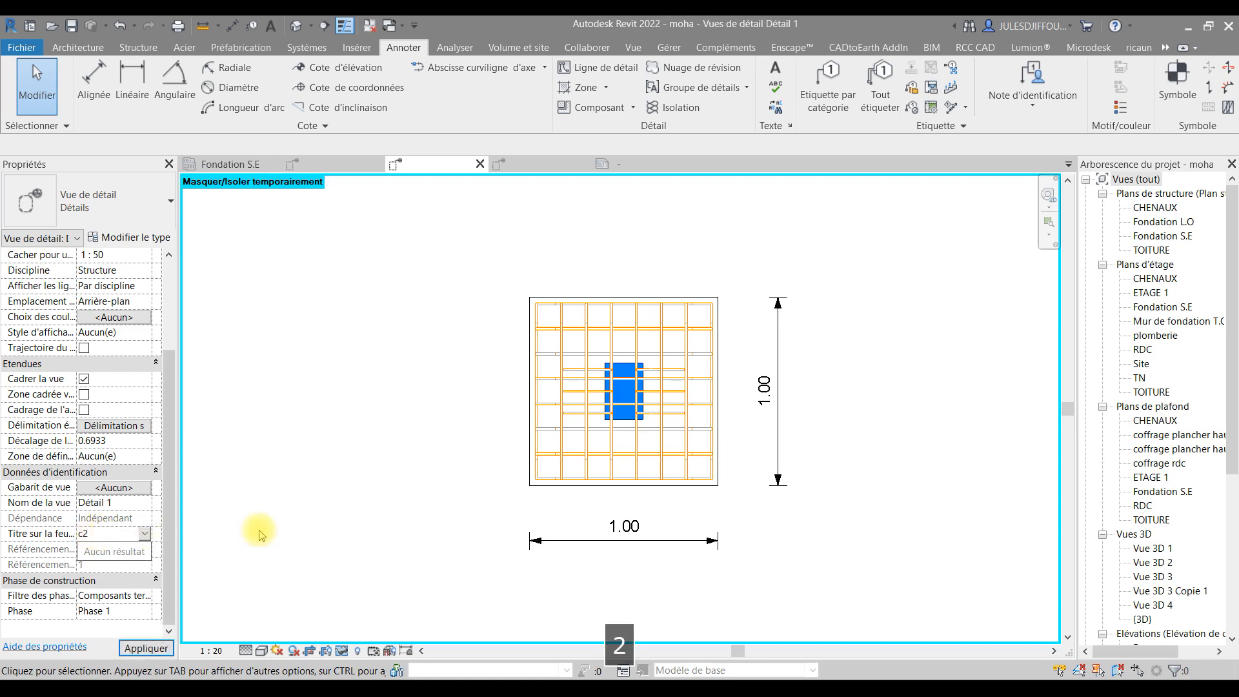
left_click(313, 526)
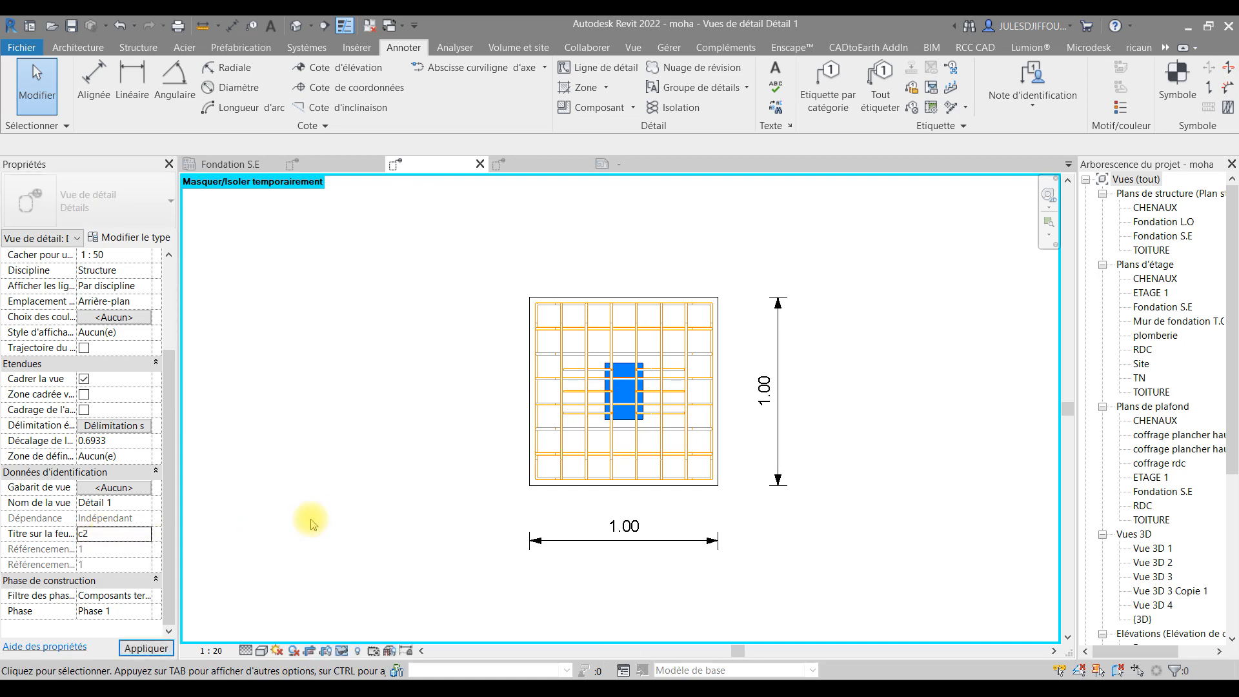
Switch to the Détail 2 view and temporarily hide both level lines and grids J, I and H
left_click(521, 165)
scroll(694, 381, "down", 3)
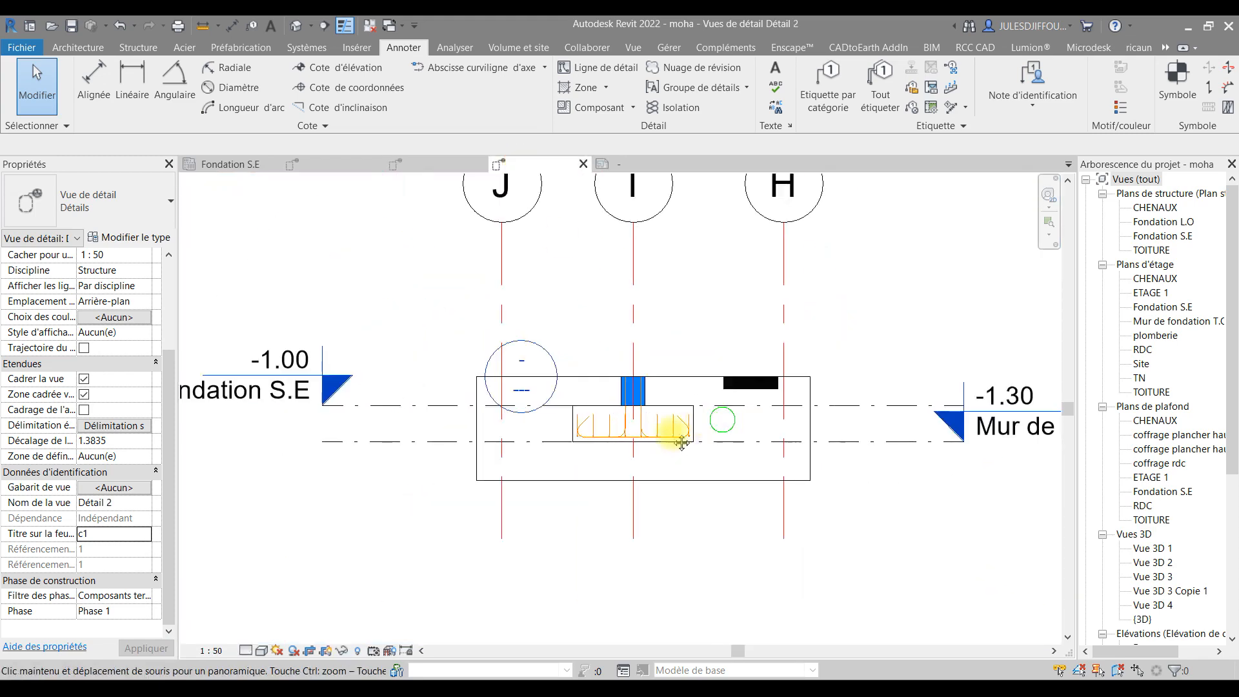
left_click_drag(709, 306, 675, 227)
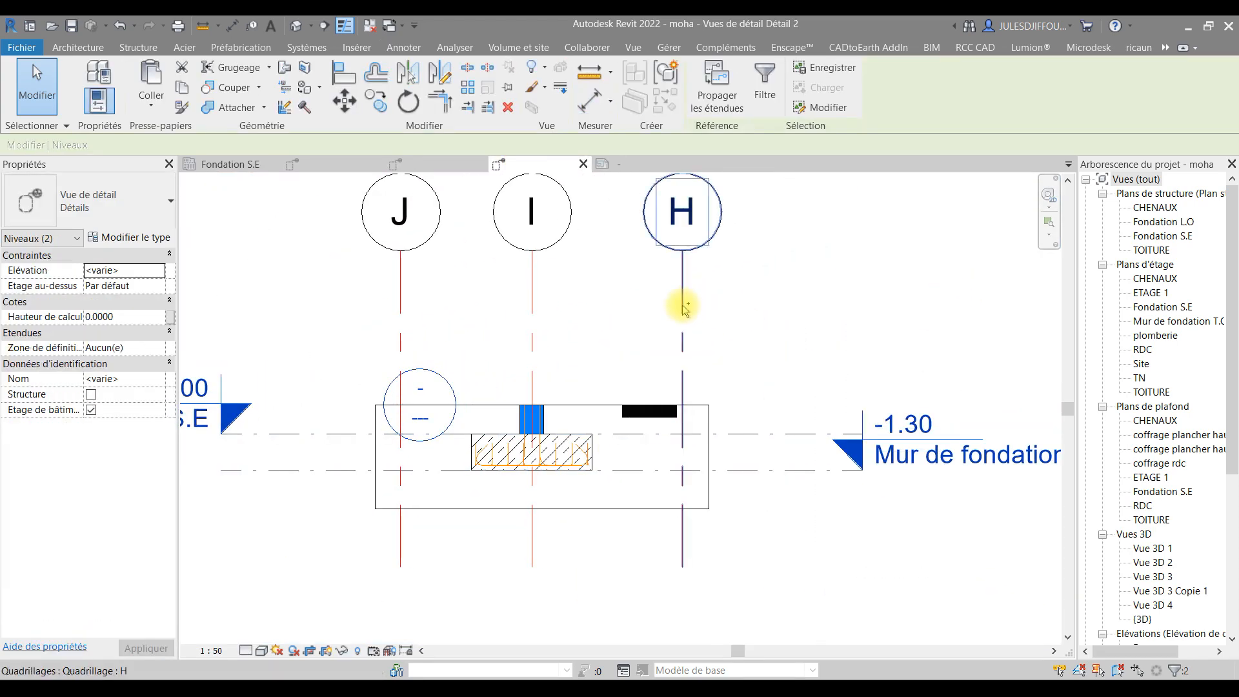
left_click(533, 319, "ctrl")
left_click(401, 329, "ctrl")
left_click(327, 435, "ctrl")
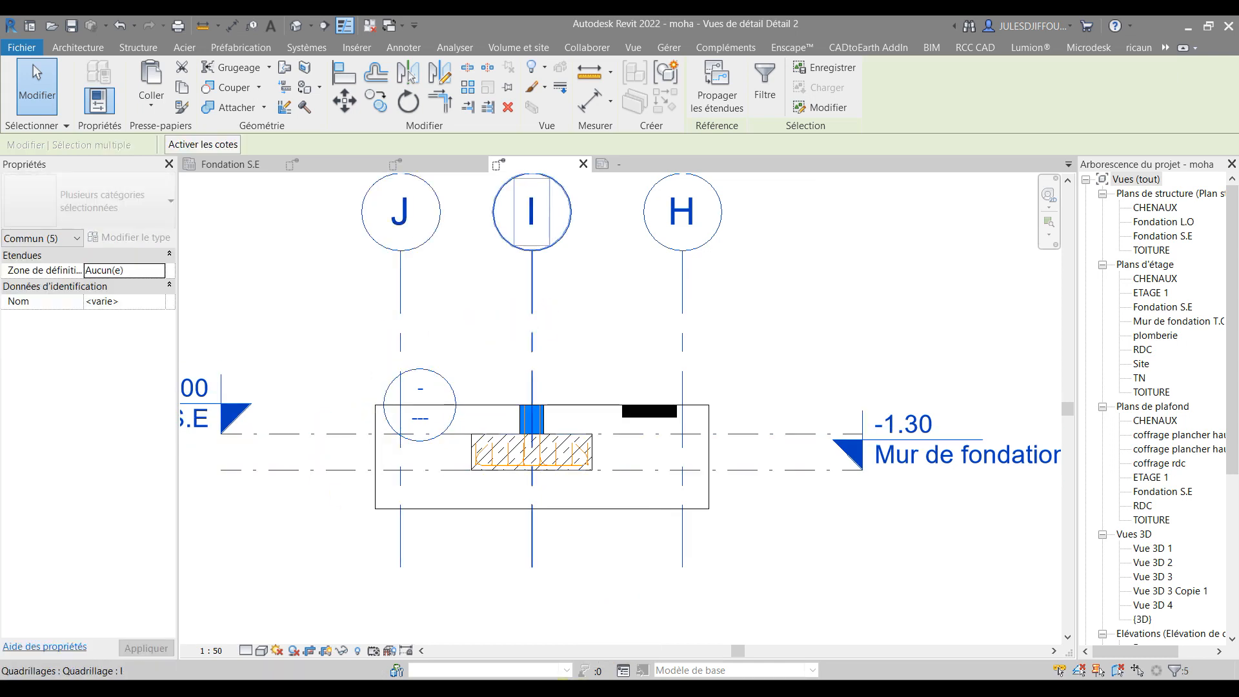
left_click(338, 653)
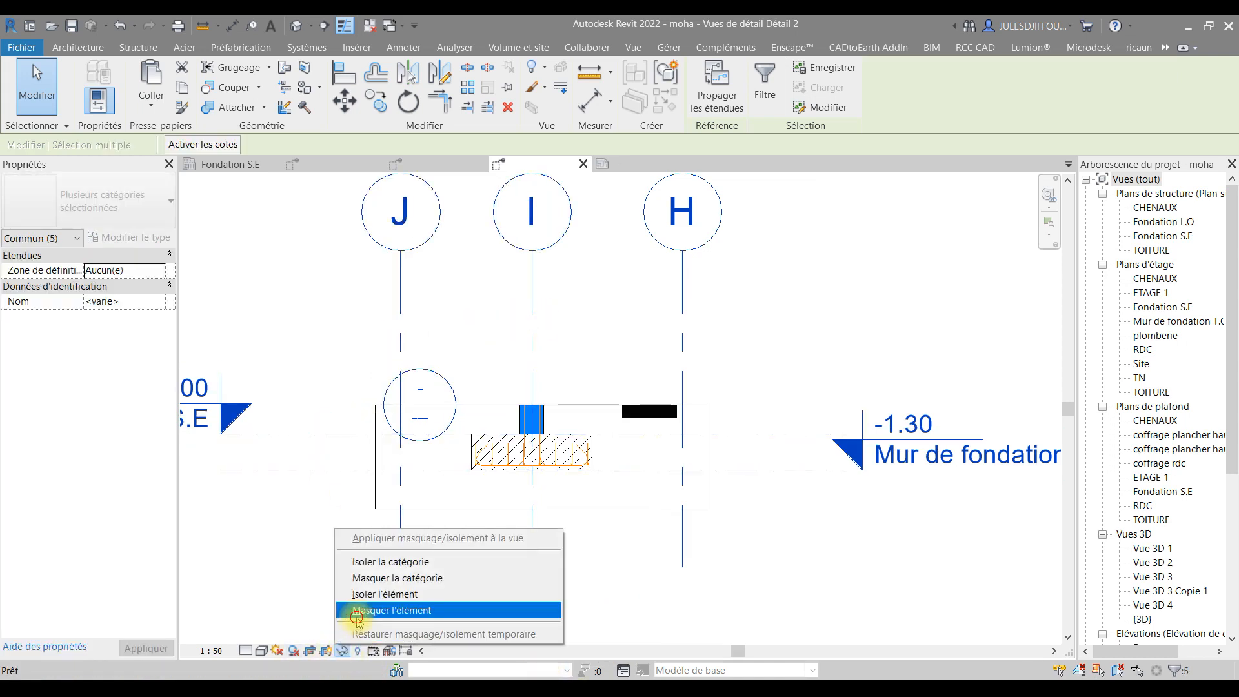
left_click(362, 612)
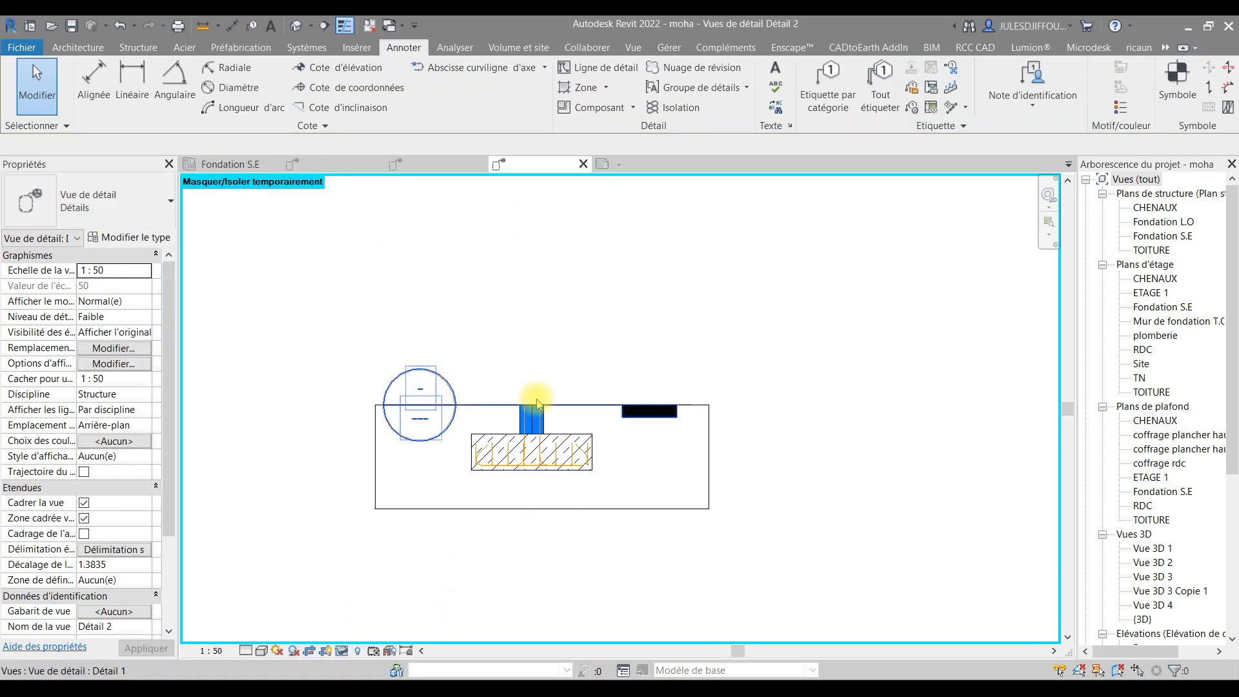
Temporarily hide the Détail 1 section marker and turn off the crop region's visibility in Détail 2
left_click(425, 489)
left_click(342, 651)
left_click(362, 608)
left_click(84, 519)
Set the Détail 2 view's detail level to Elevé and its scale to 1:20
left_click(246, 650)
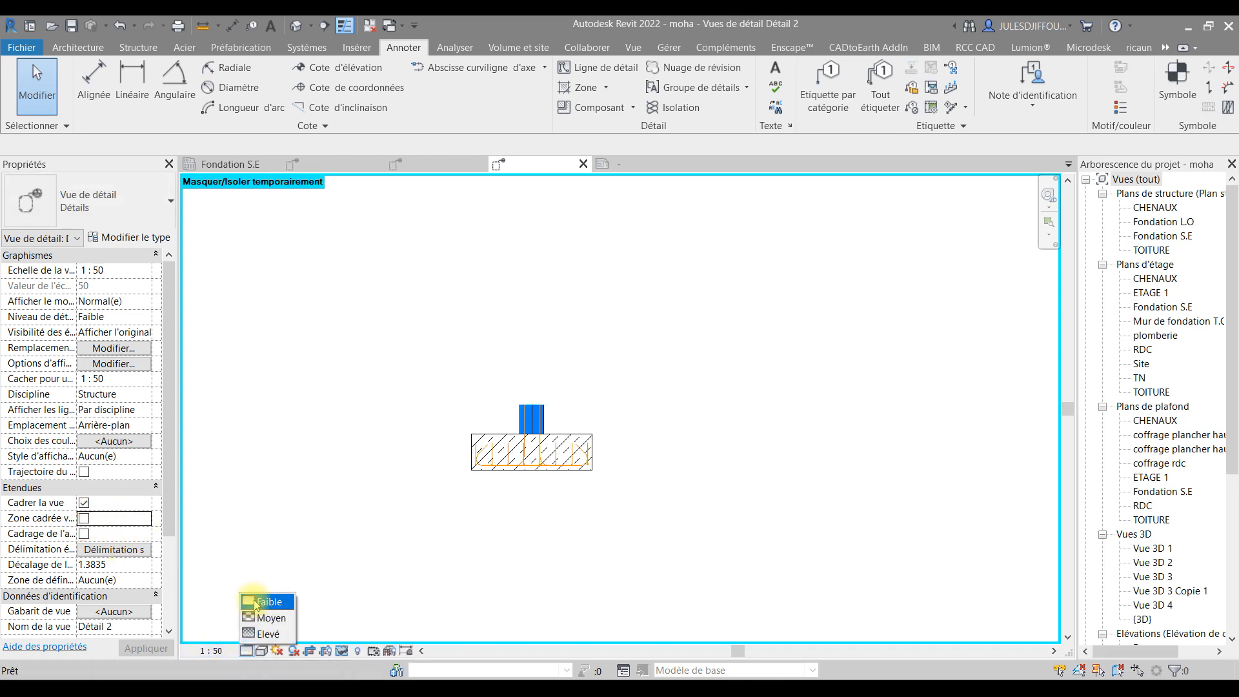
left_click(260, 633)
left_click(210, 650)
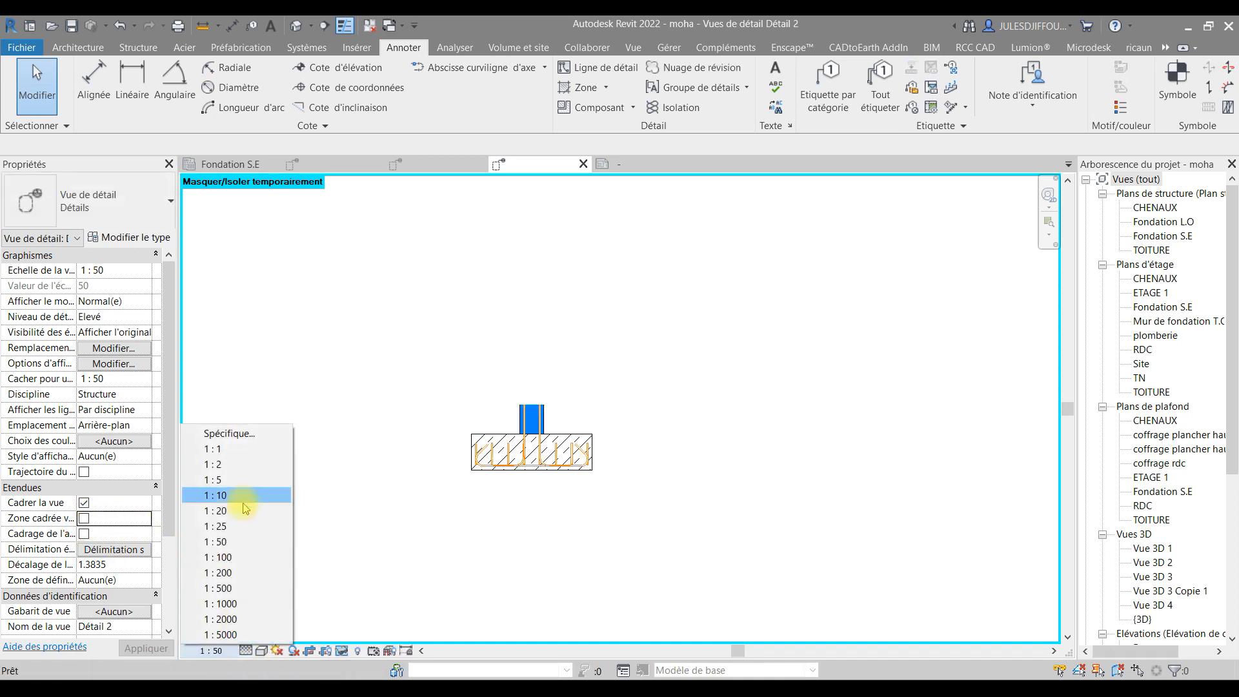
left_click(244, 513)
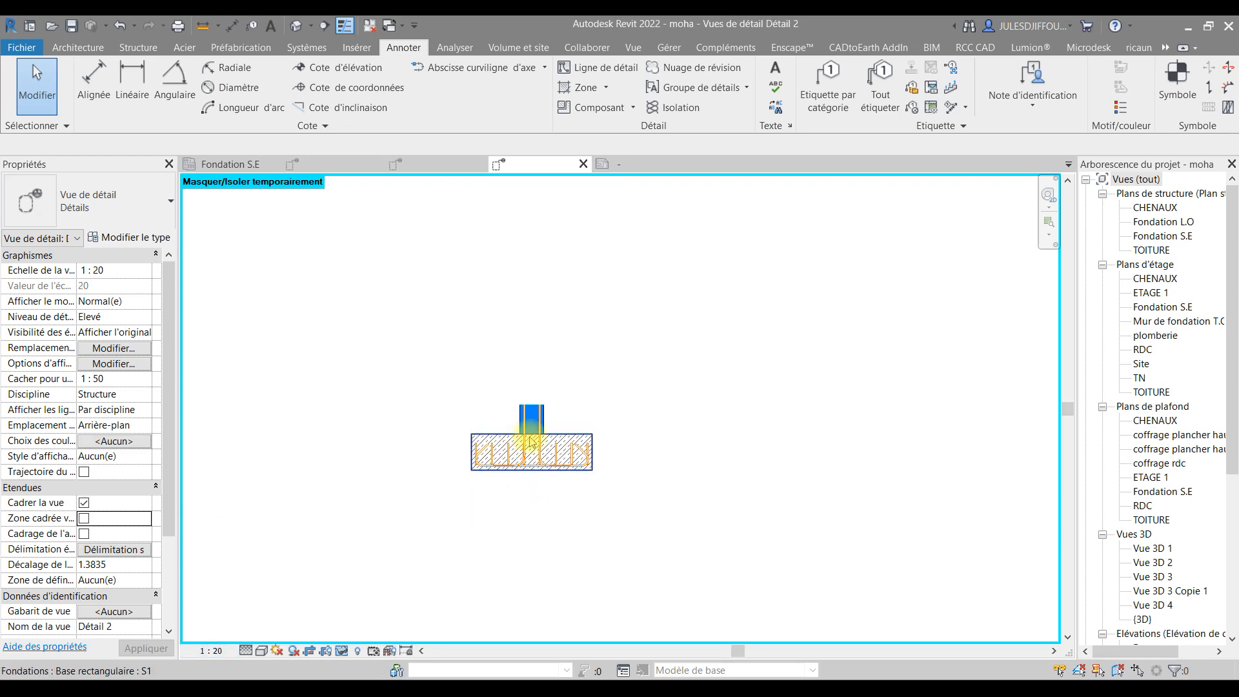
Extend the upper edge of Détail 2's crop region past the tops of the column bars and hide the crop region
scroll(581, 464, "up", 5)
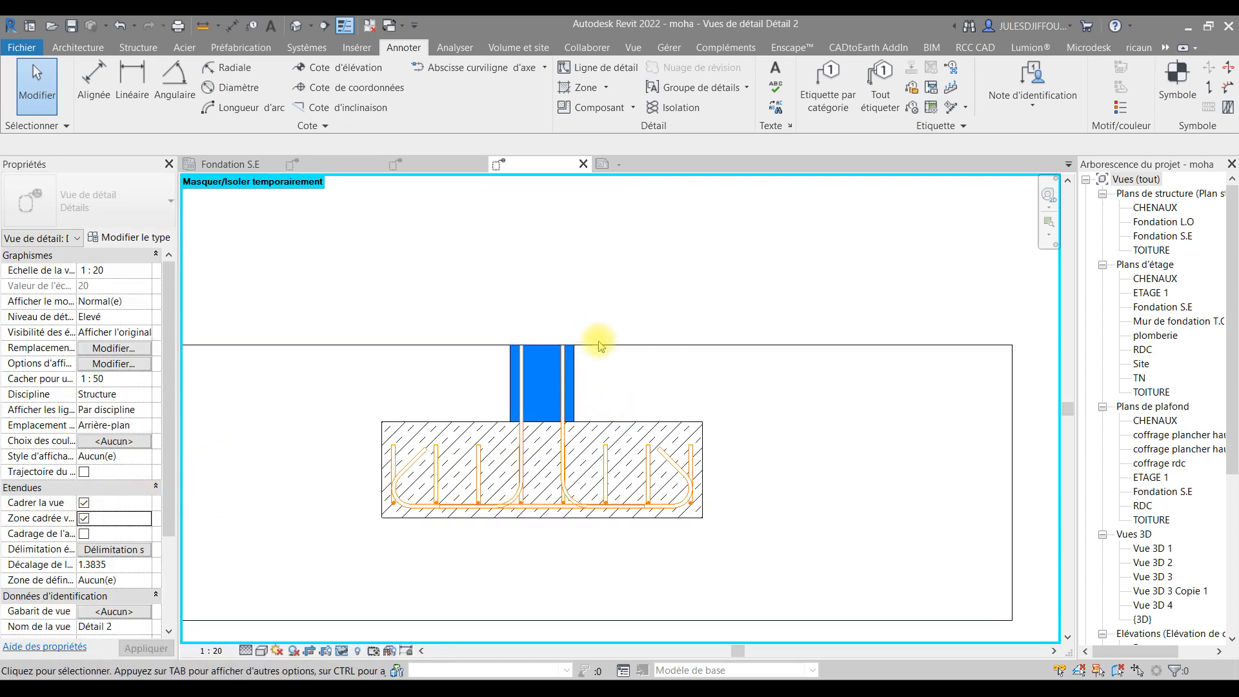
left_click(571, 344)
mouse_move(572, 344)
left_mouse_down()
mouse_move(570, 224)
mouse_move(570, 294)
mouse_move(568, 230)
mouse_move(568, 250)
left_mouse_up()
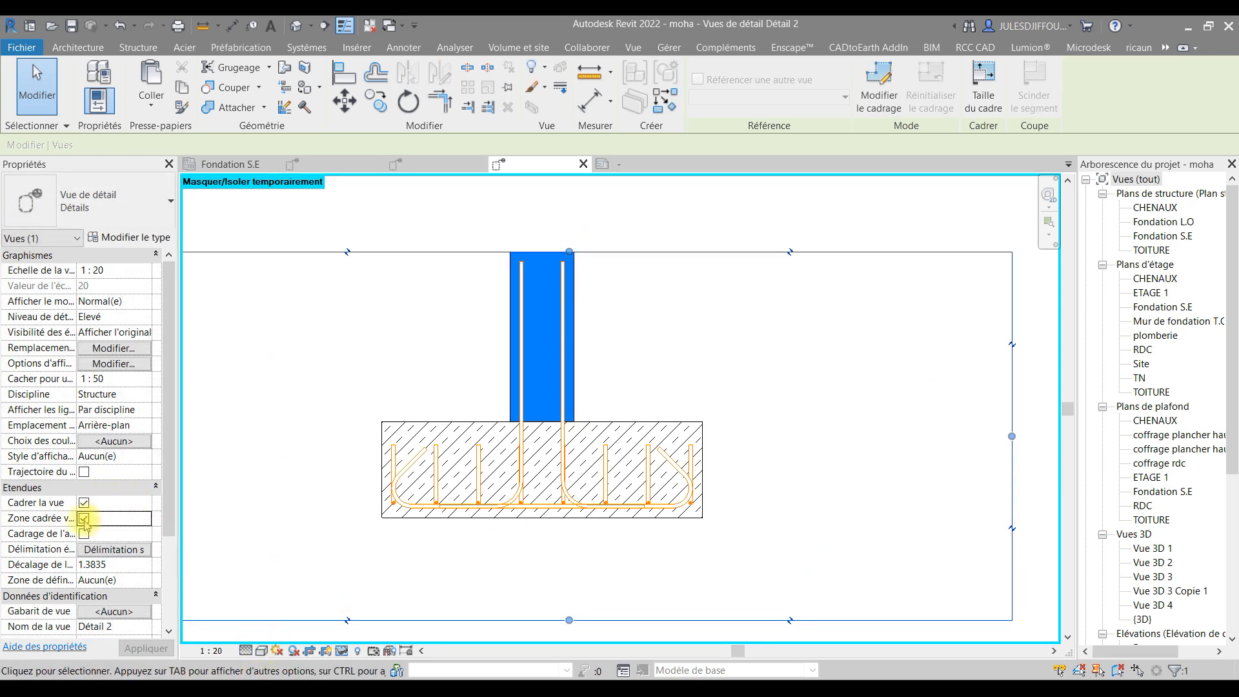
key("Escape")
key("z")
key("f")
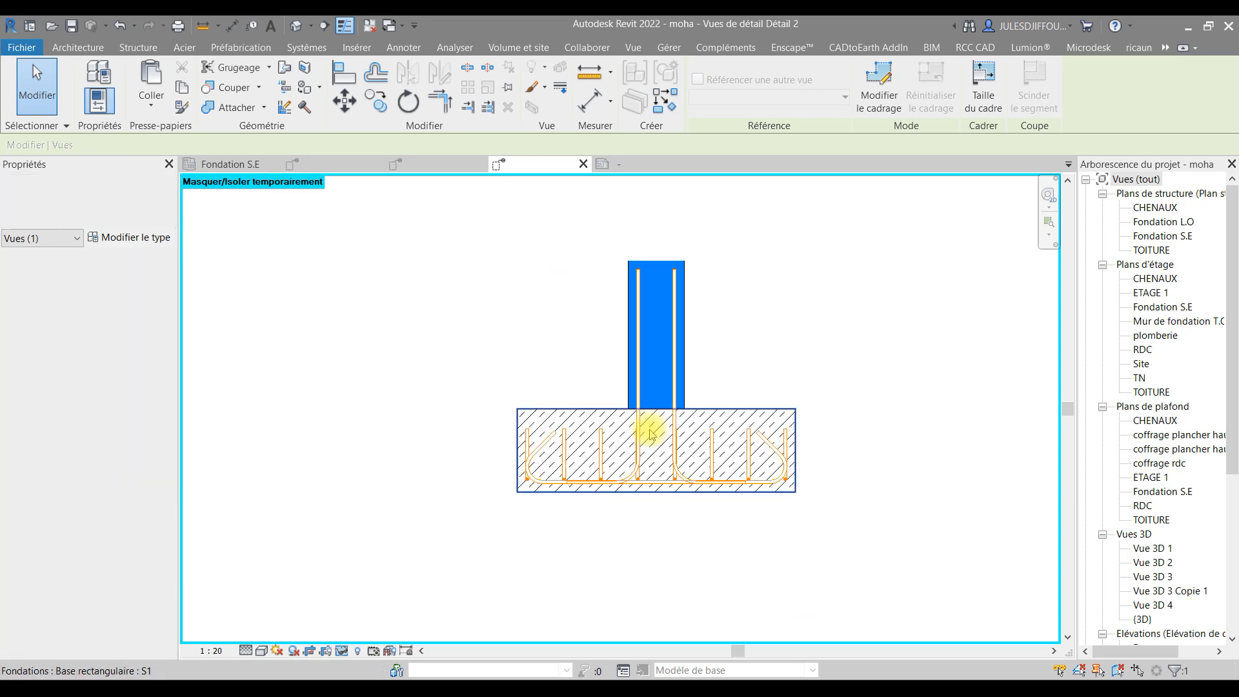
Turn off the foreground and background cut patterns of the Fondations category in Détail 2's visibility/graphics overrides
key("v")
key("v")
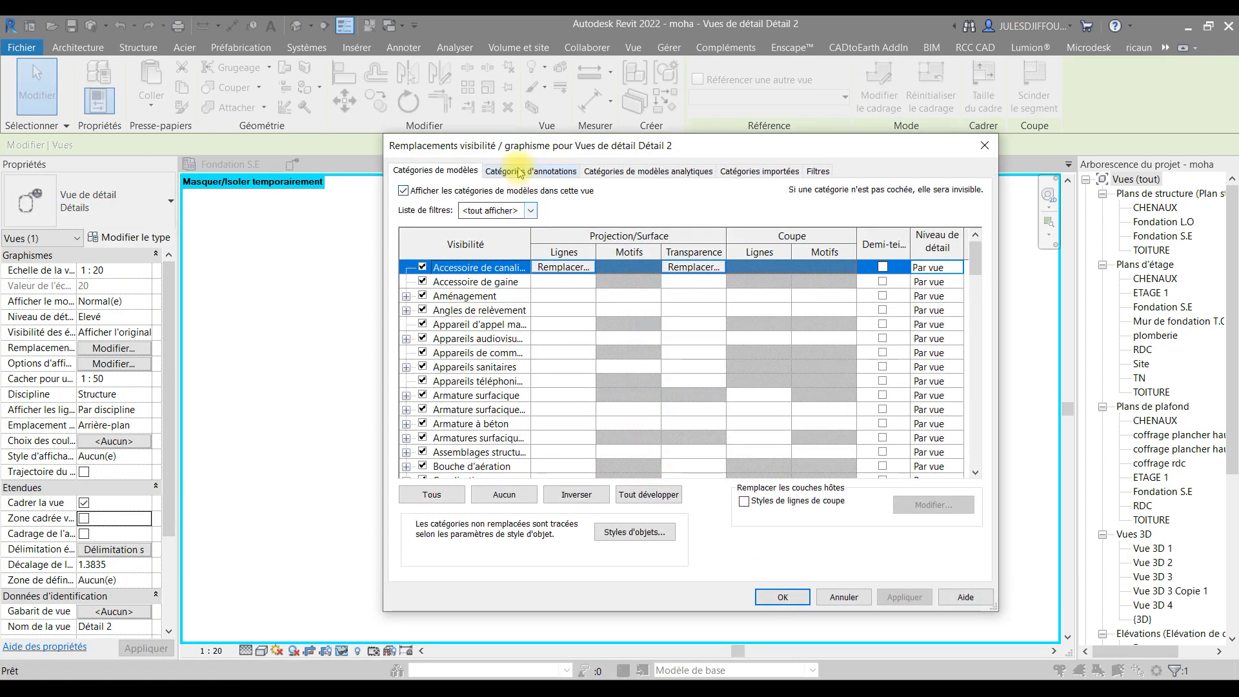
scroll(455, 374, "down", 5)
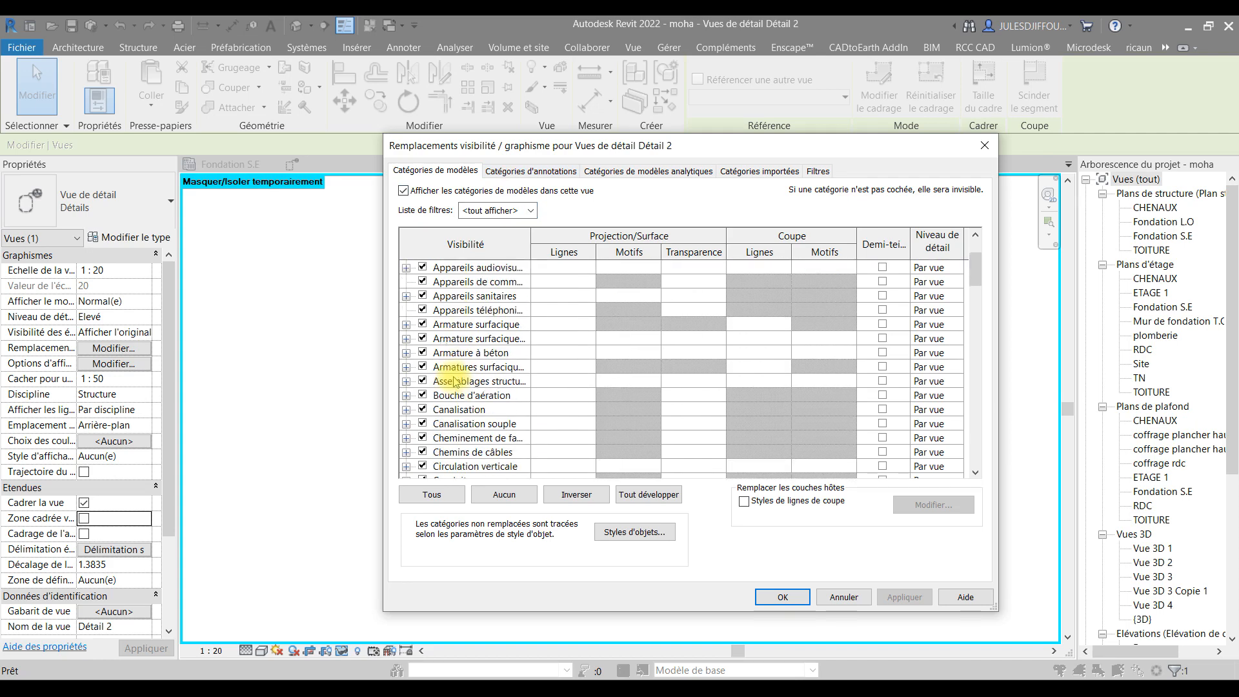
scroll(491, 404, "down", 10)
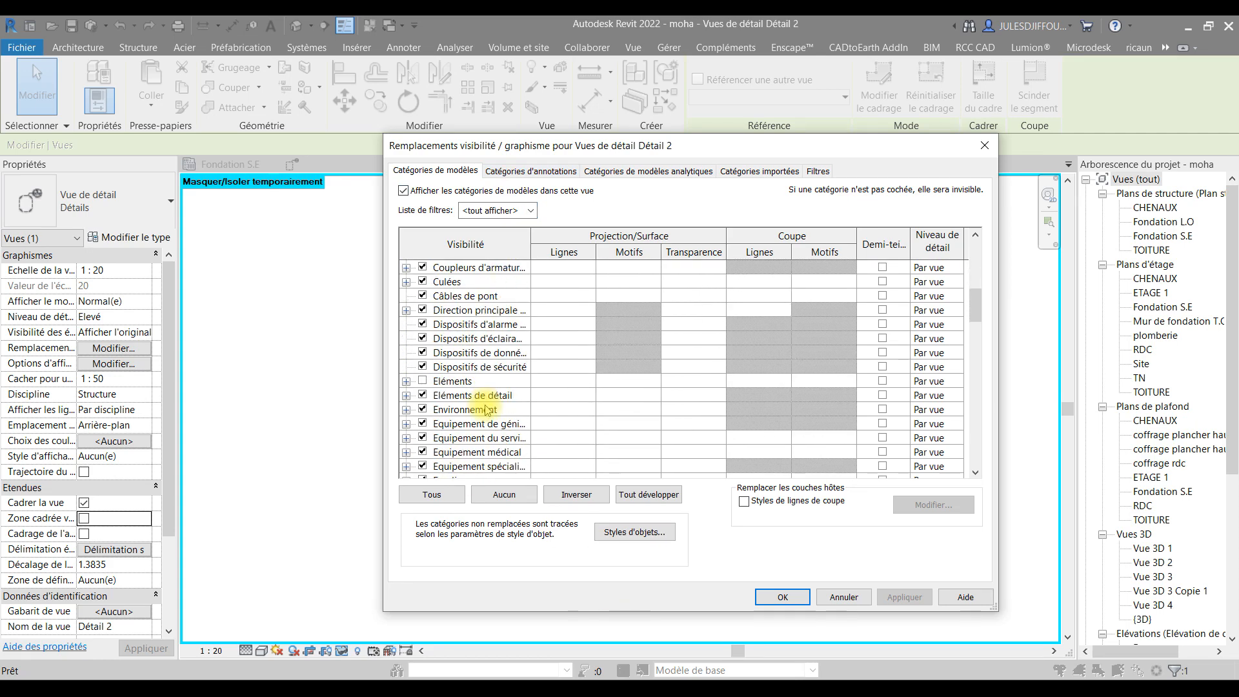
left_click(805, 423)
left_click(800, 423)
left_click(646, 308)
left_click(646, 374)
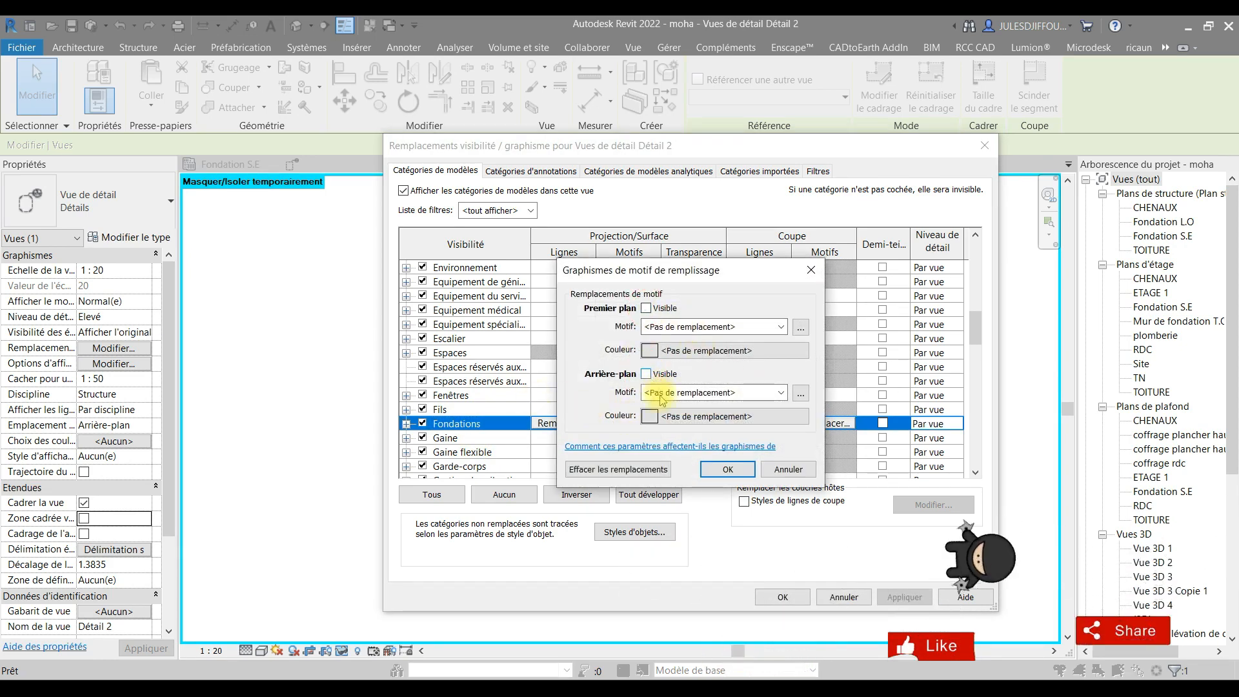
left_click(727, 470)
left_click(791, 598)
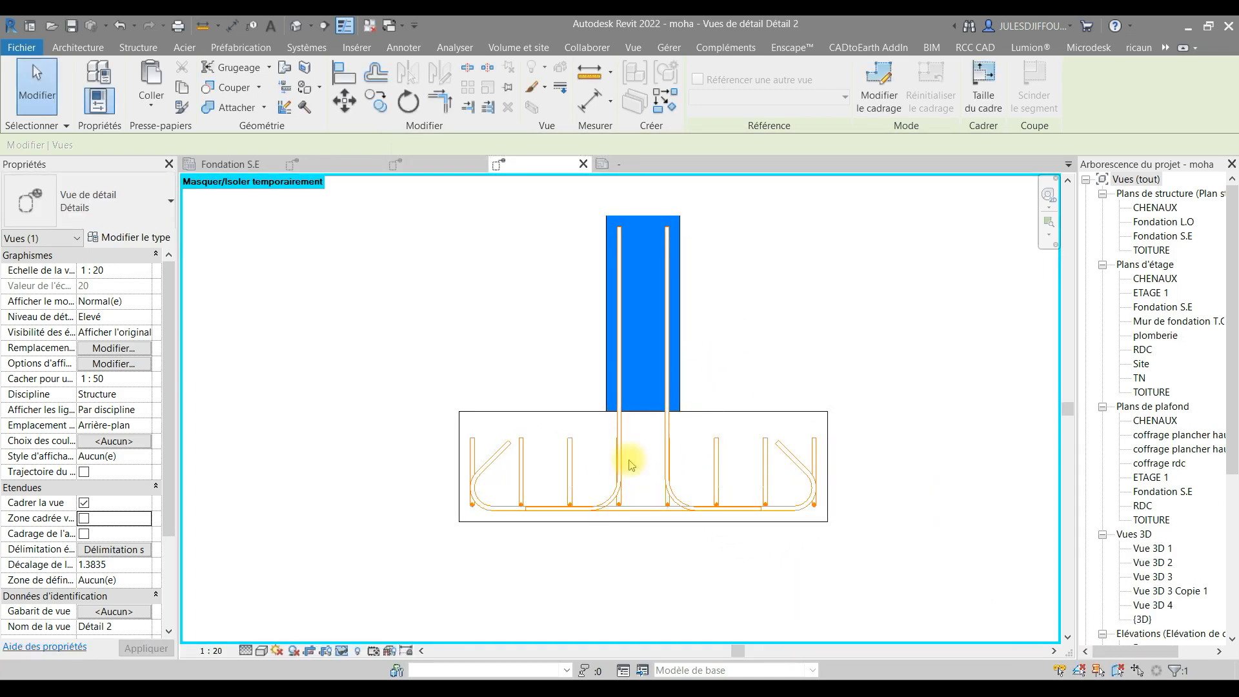
Tag the long hooked bottom bars of the footing with a rebar tag placed below the footing
left_click(270, 296)
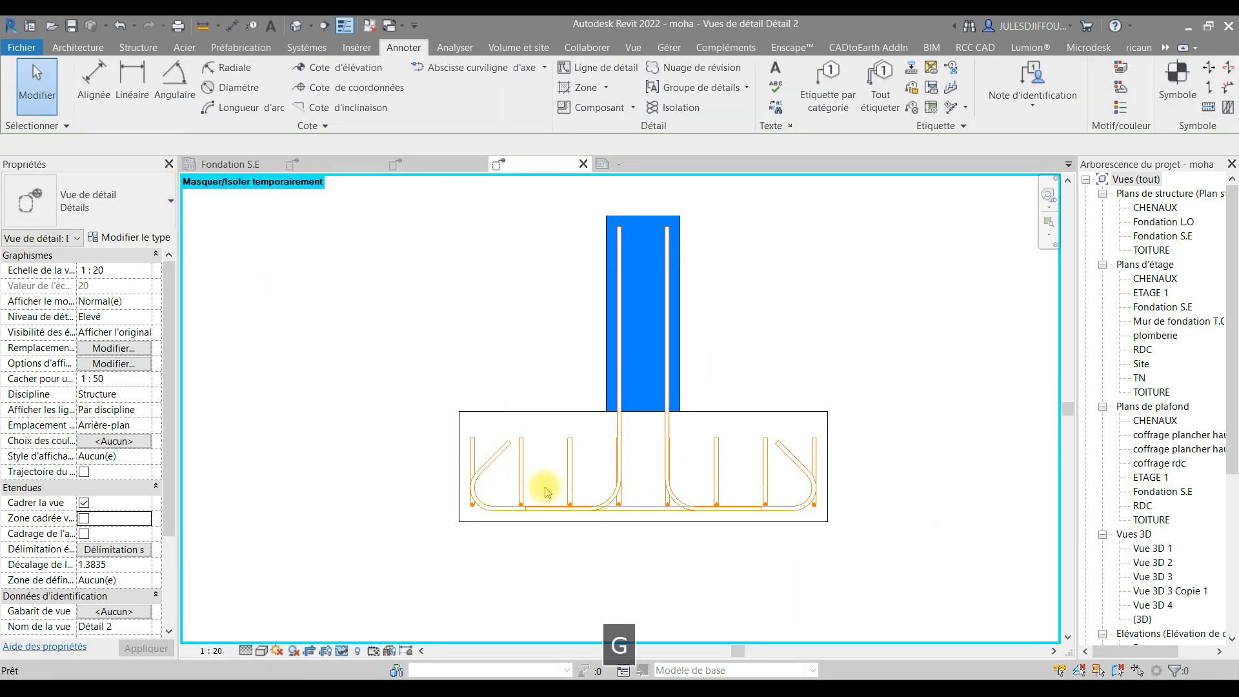
key("t")
key("g")
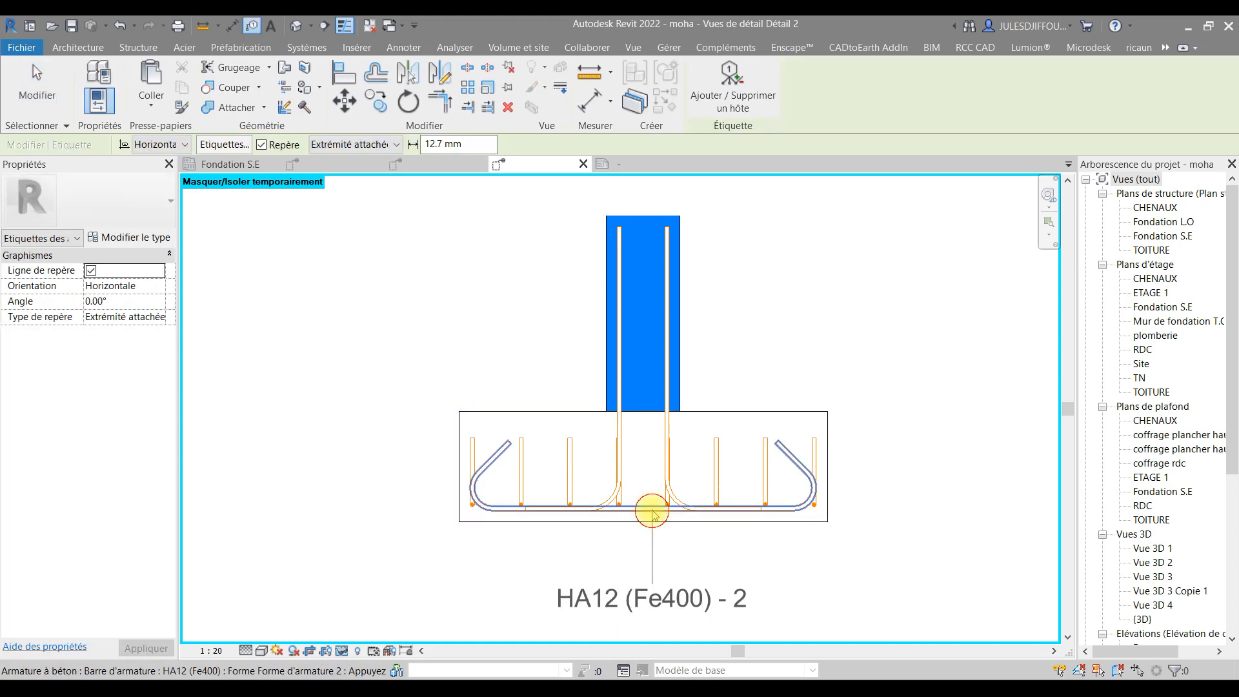
left_click(652, 513)
scroll(685, 542, "down", 1)
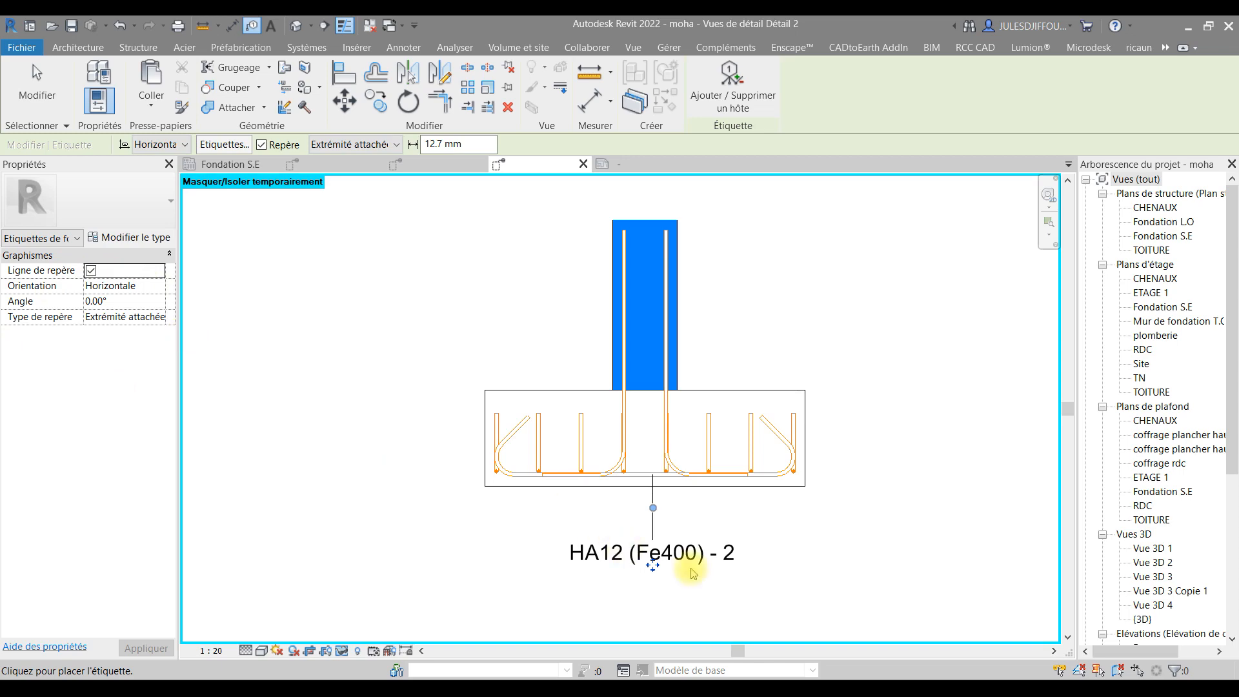
key("Escape")
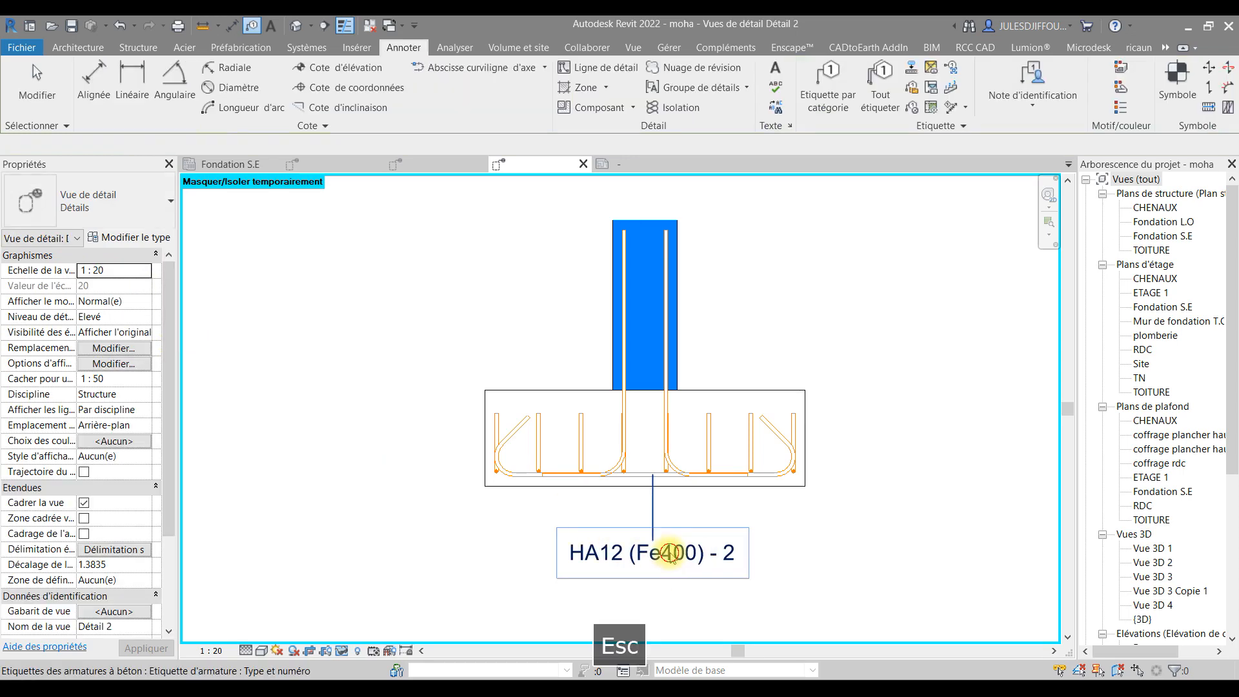
Change the rebar tag's type to ARM - Armature
left_click(651, 552)
left_click(99, 195)
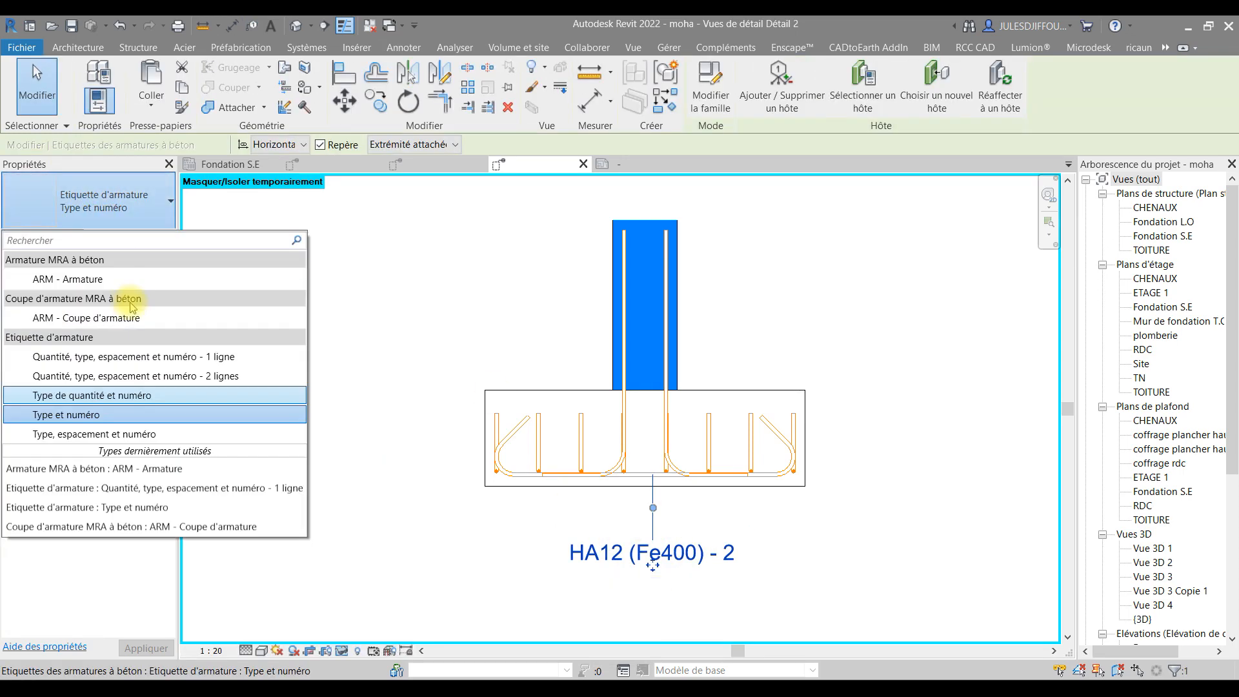
left_click(107, 275)
key("Escape")
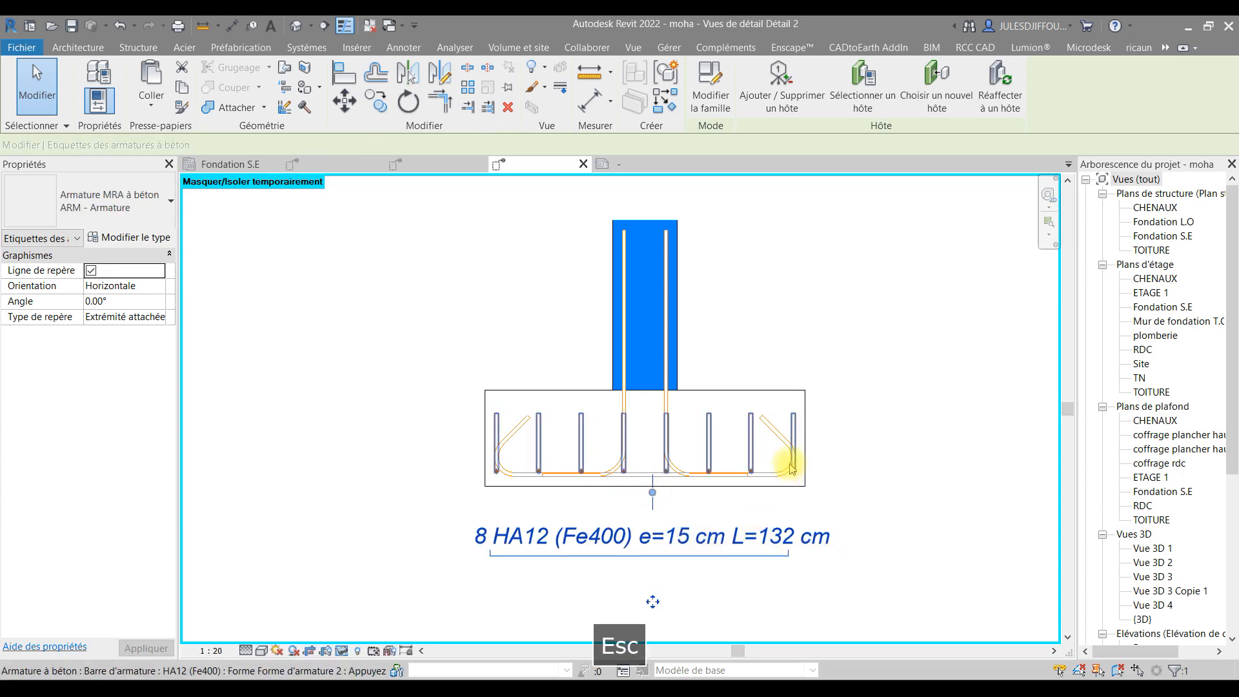
Add an aligned dimension for the footing's height, placed beside its right edge
left_click(404, 47)
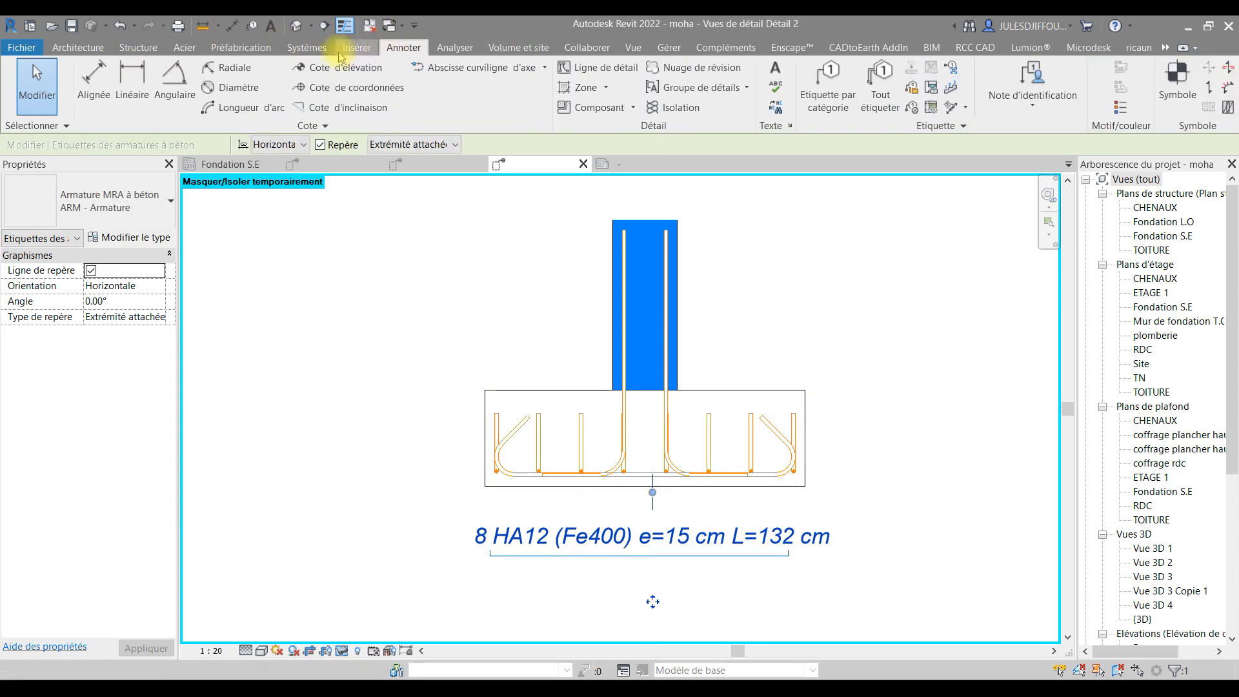
left_click(94, 87)
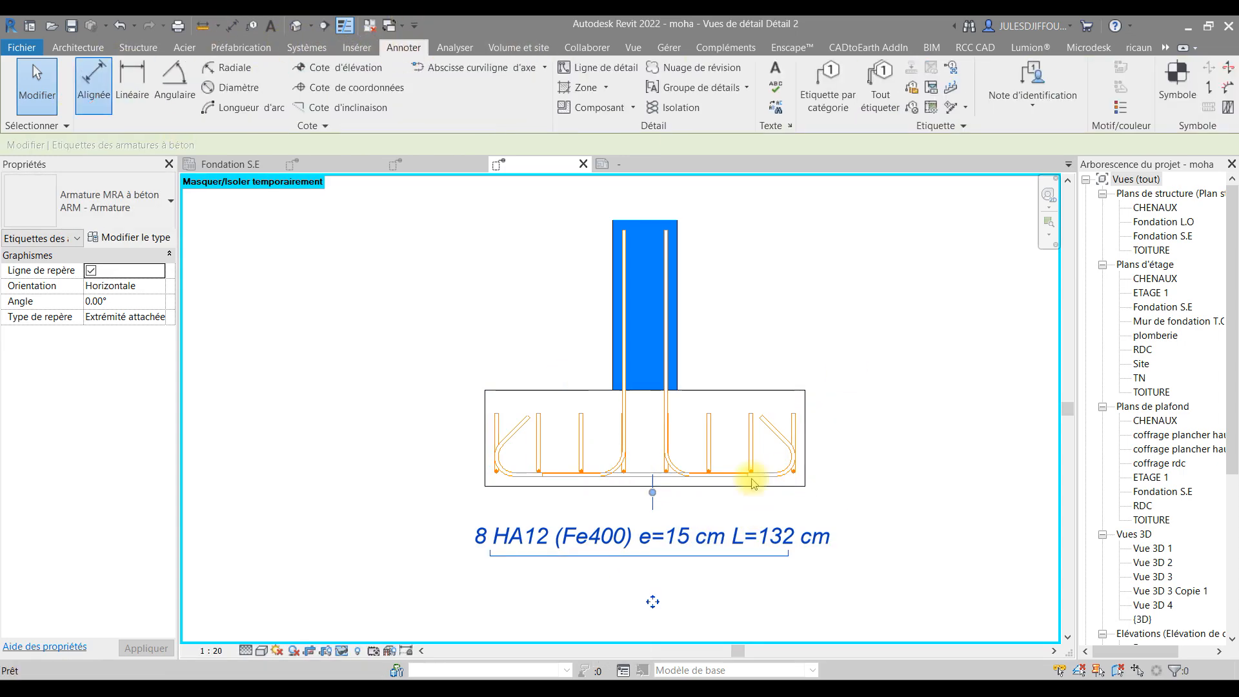
left_click(775, 393)
left_click(752, 486)
left_click(846, 473)
key("Escape")
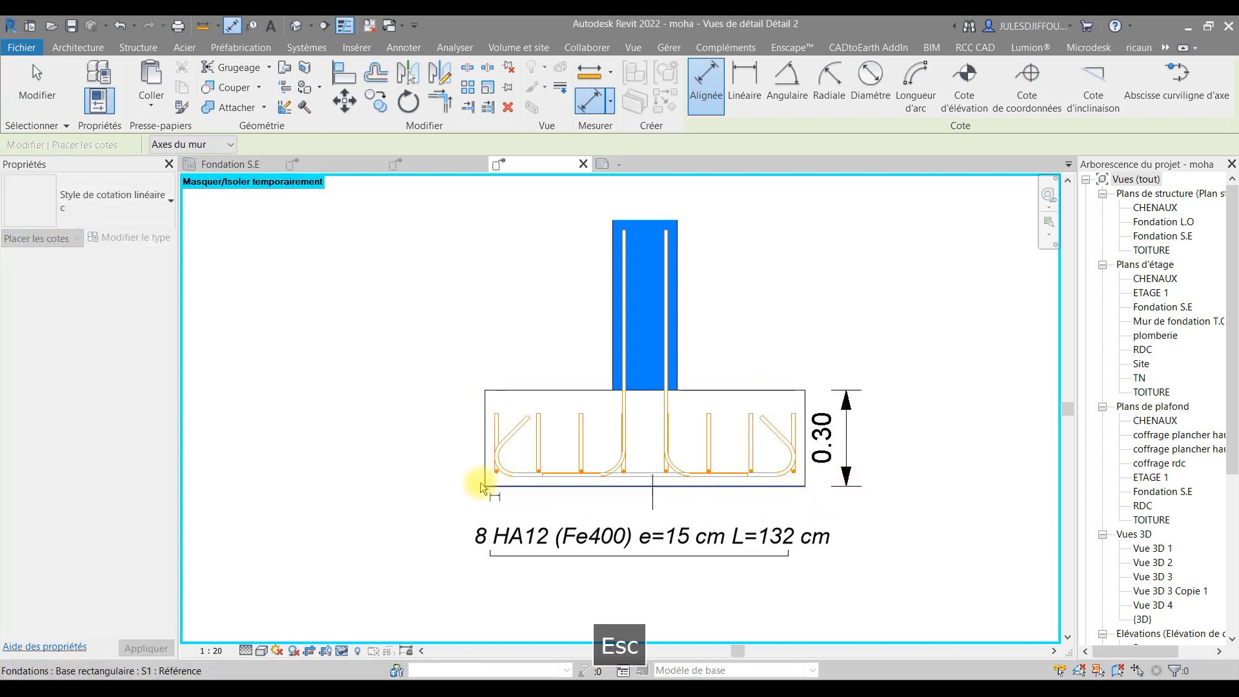
Dimension the footing's overall width, placing the dimension line above the column
left_click(485, 409)
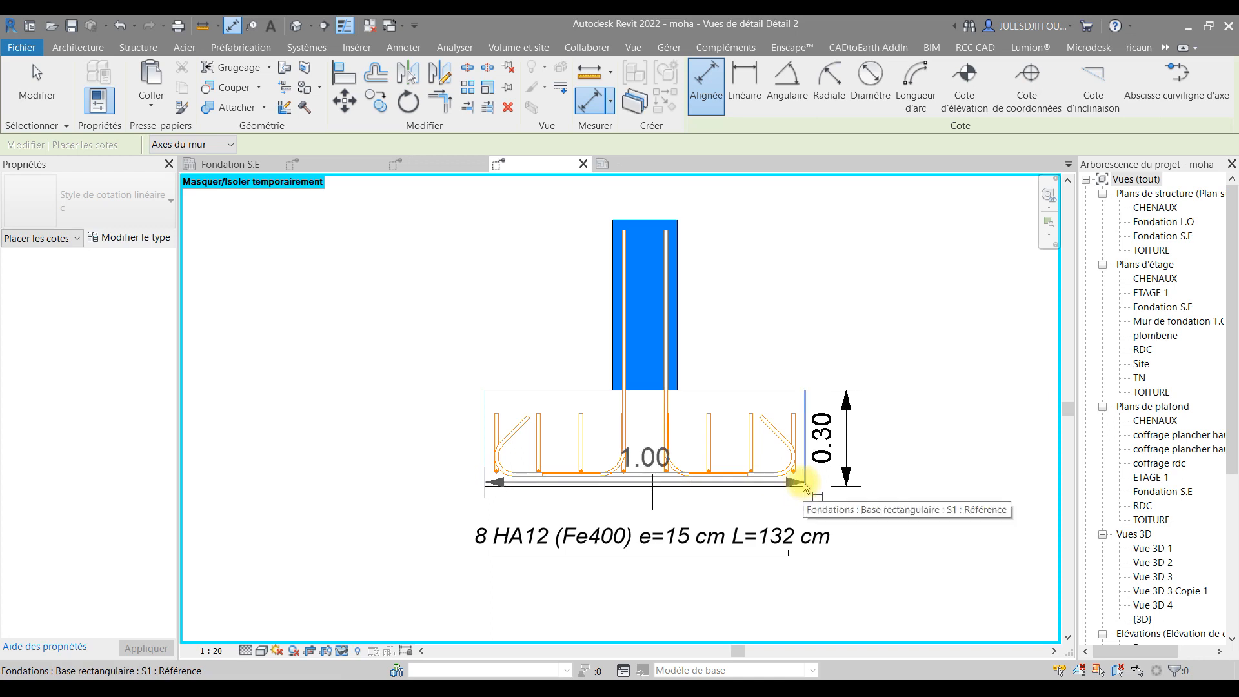
left_click(806, 492)
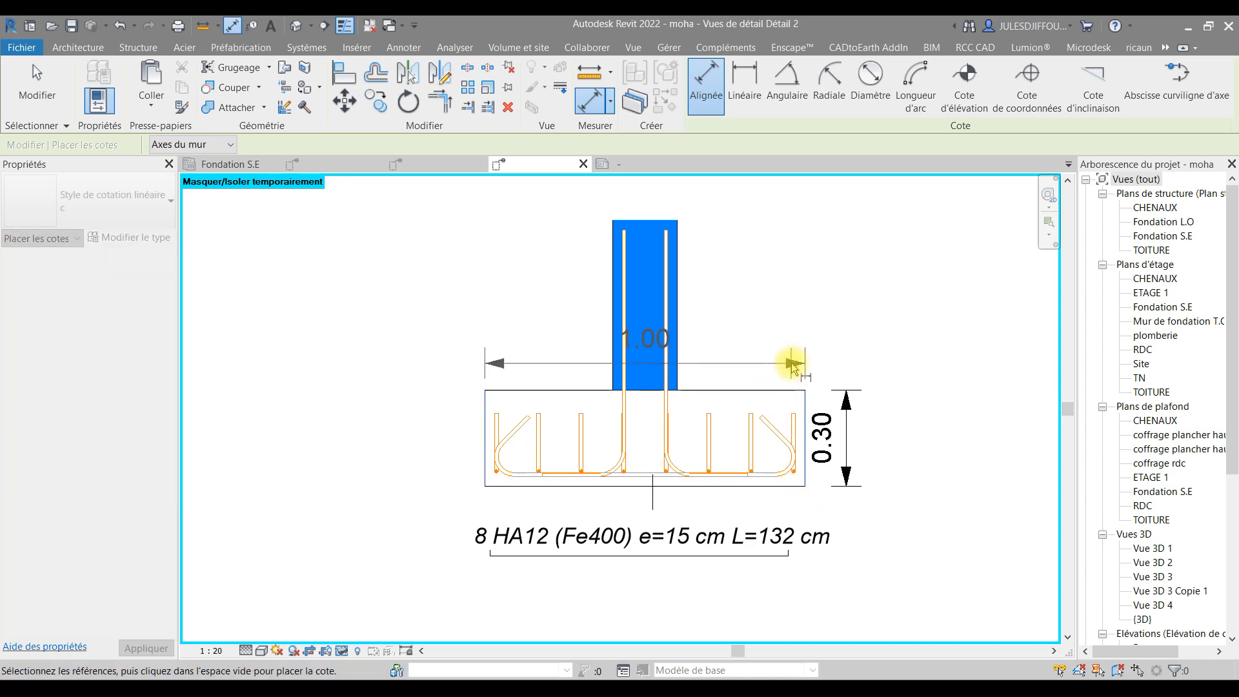
scroll(793, 352, "down", 2)
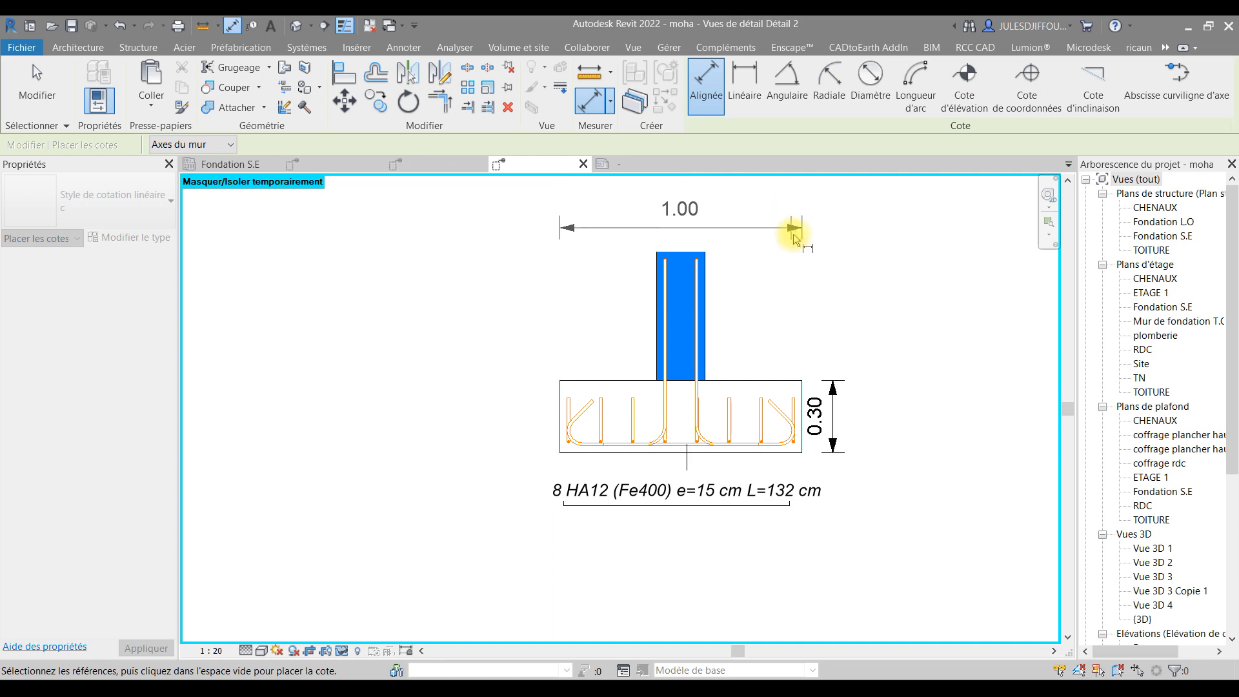
left_click(804, 196)
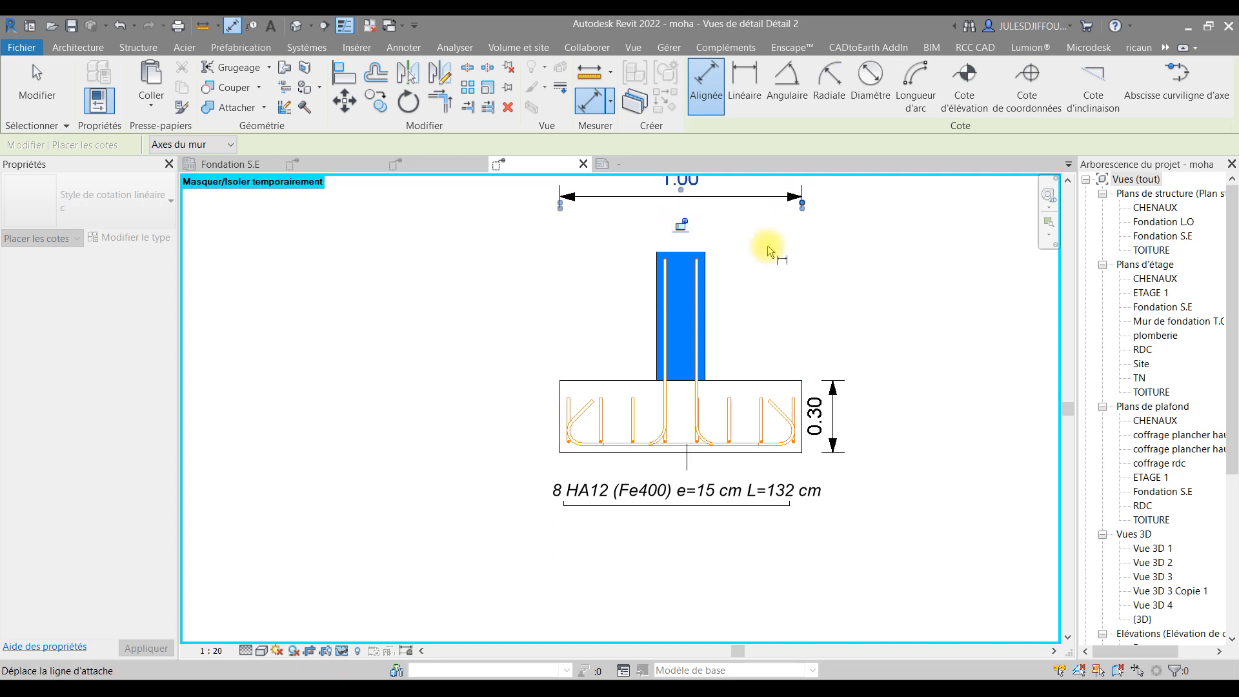
Add a chained dimension from the footing's left edge through its centre to its right edge, just beneath the overall width dimension
left_click(558, 394)
left_click(679, 405)
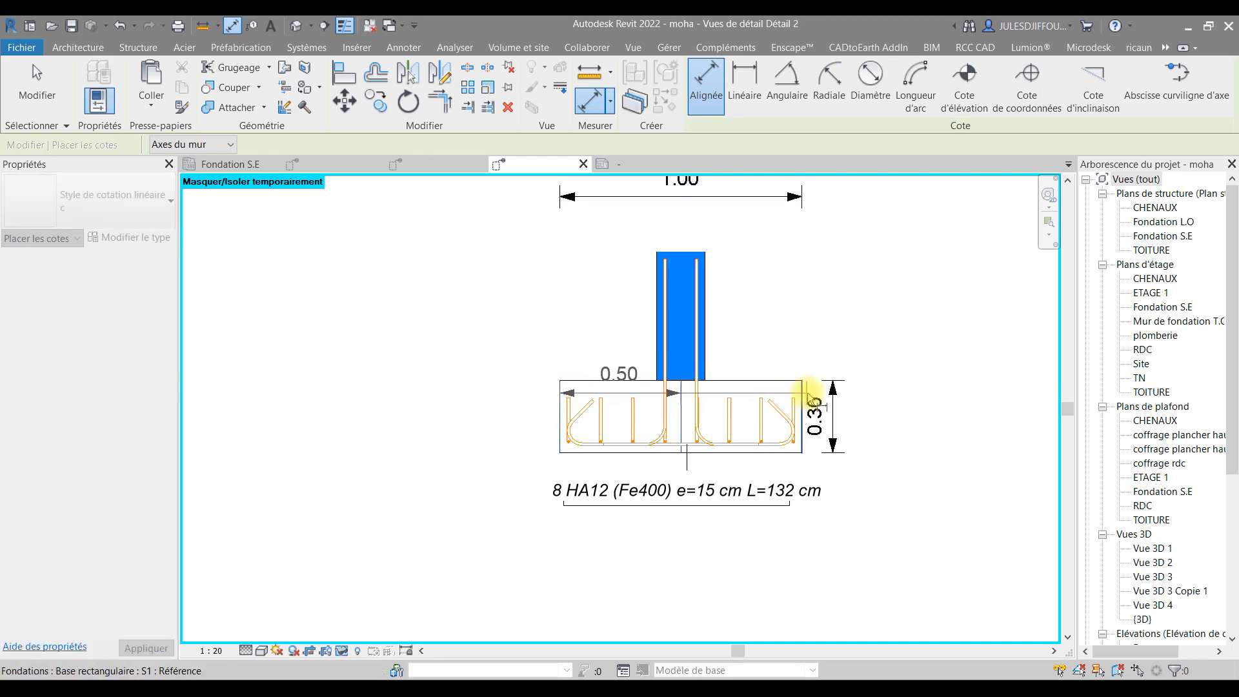
left_click(783, 235)
key("Escape")
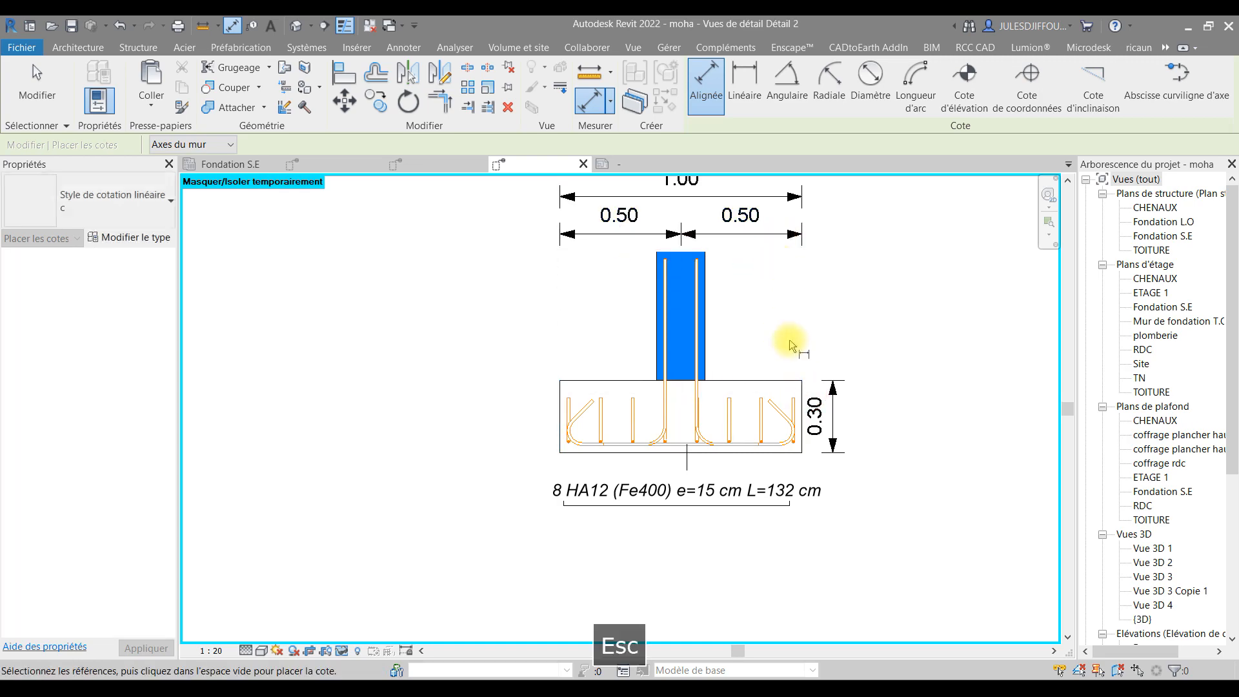
middle_click_drag(774, 356, 728, 412)
key("Escape")
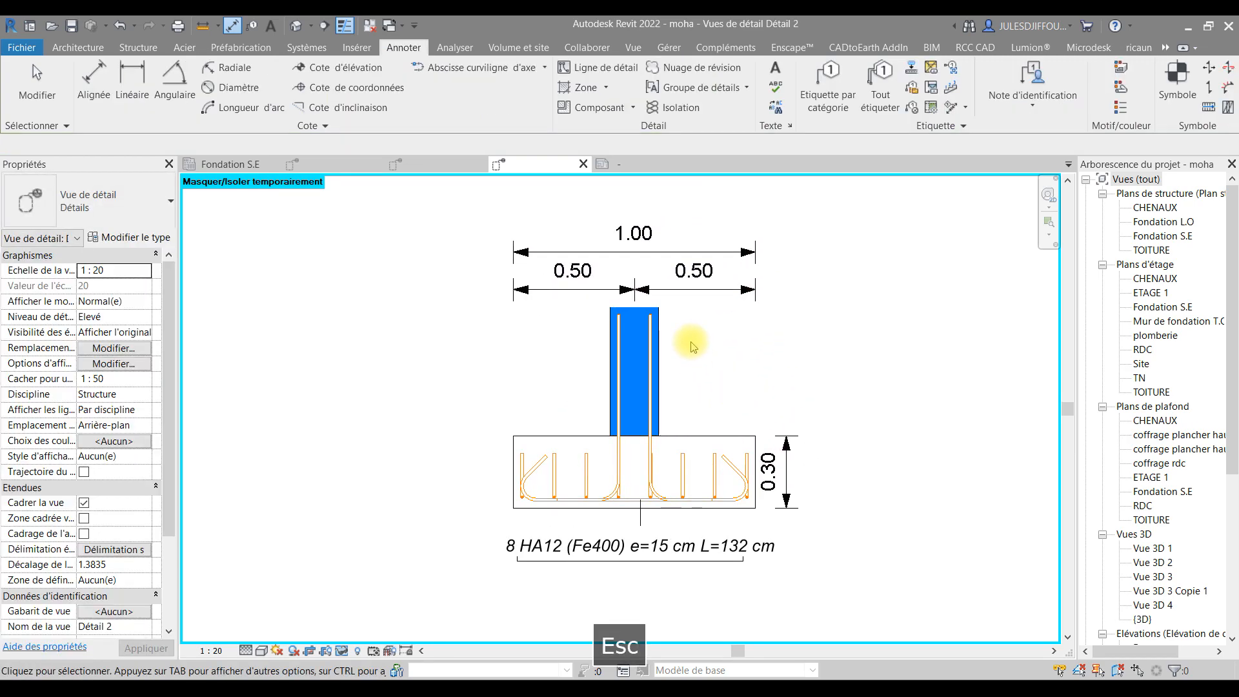
Open sheet 1 - FONDATION, dismiss the save reminder, and expand the list of detail views in the project browser
scroll(1171, 607, "down", 6)
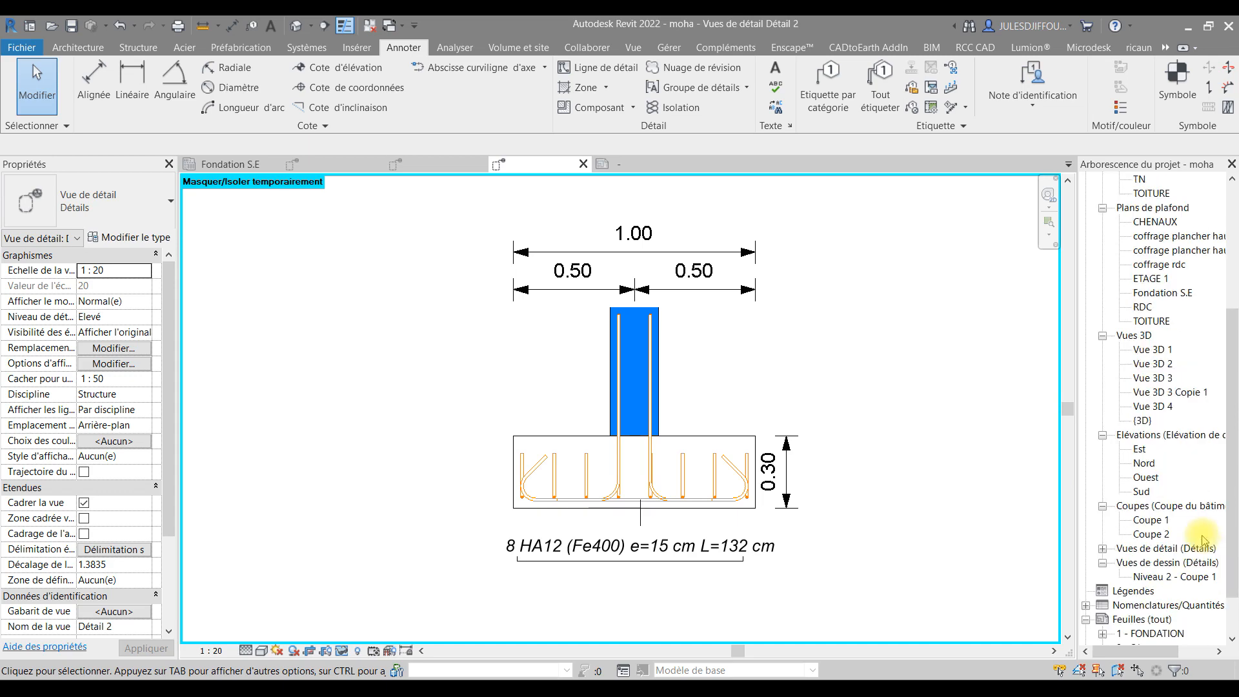
left_click(1135, 592)
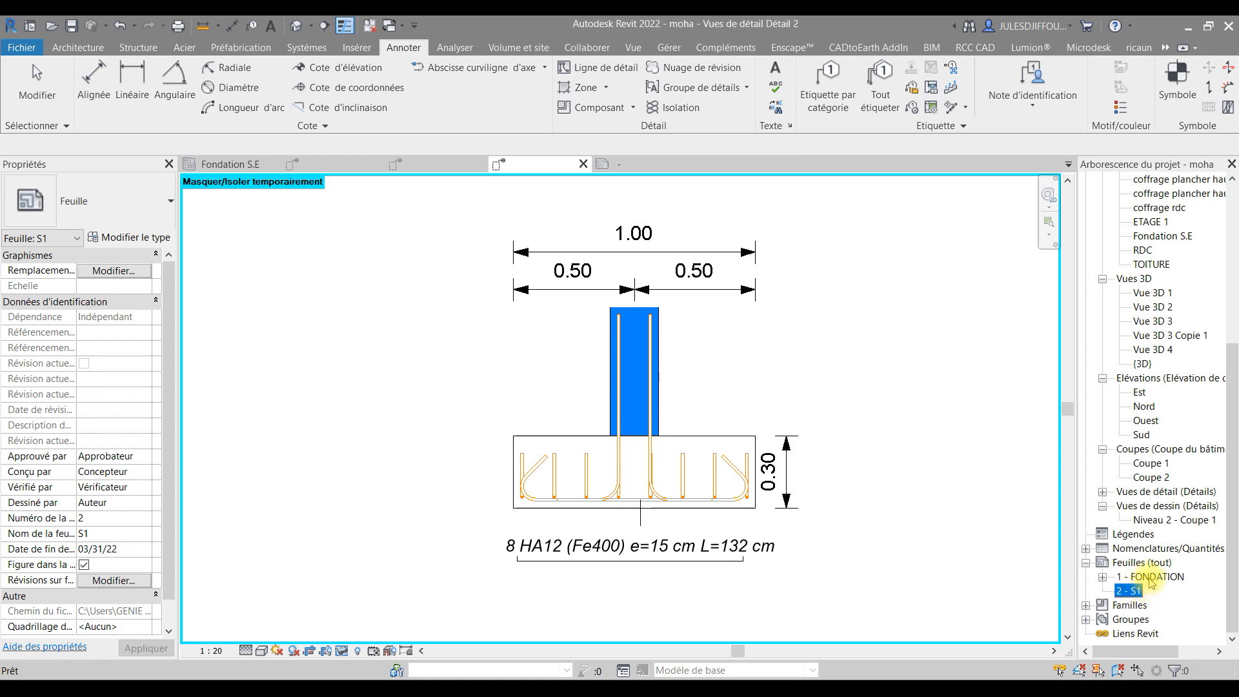
left_click(1150, 577)
double_click(1139, 576)
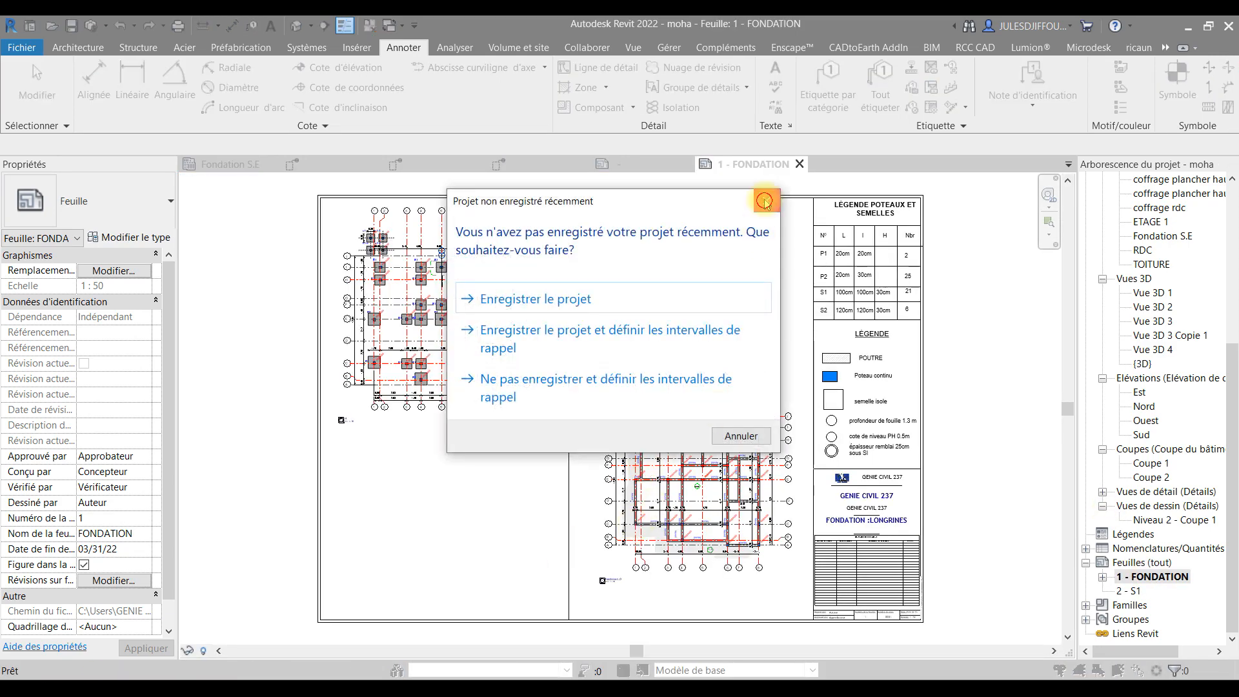
left_click(764, 204)
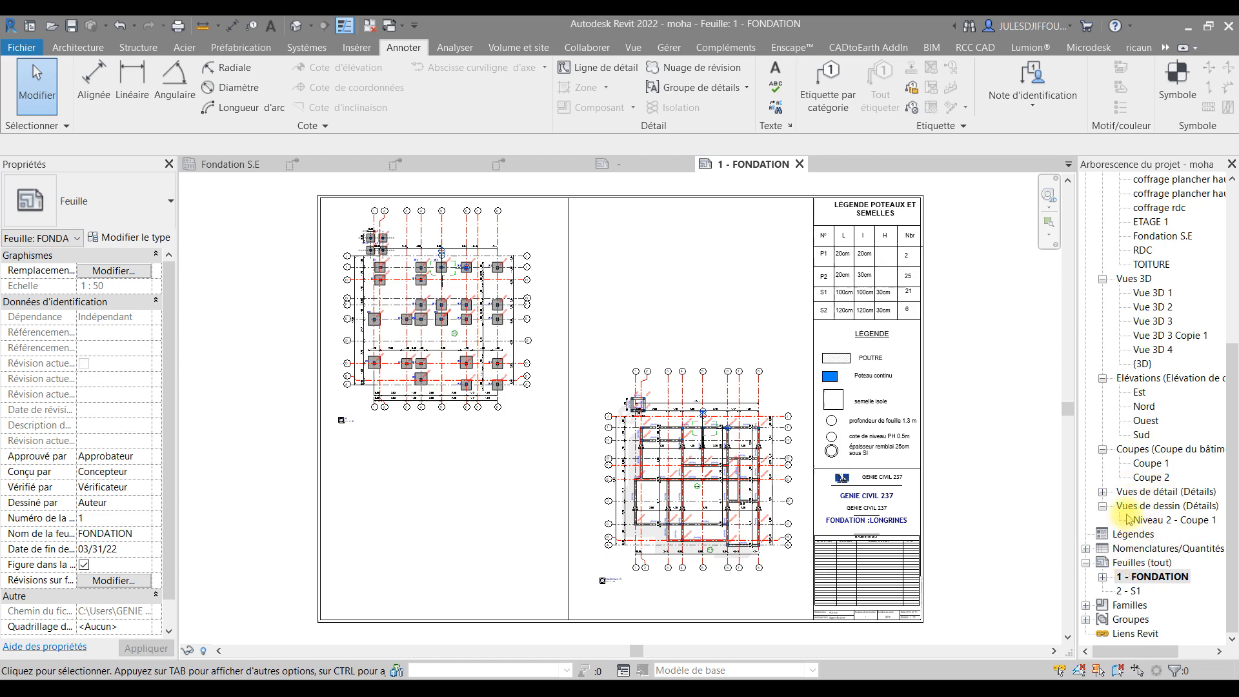
left_click(1102, 493)
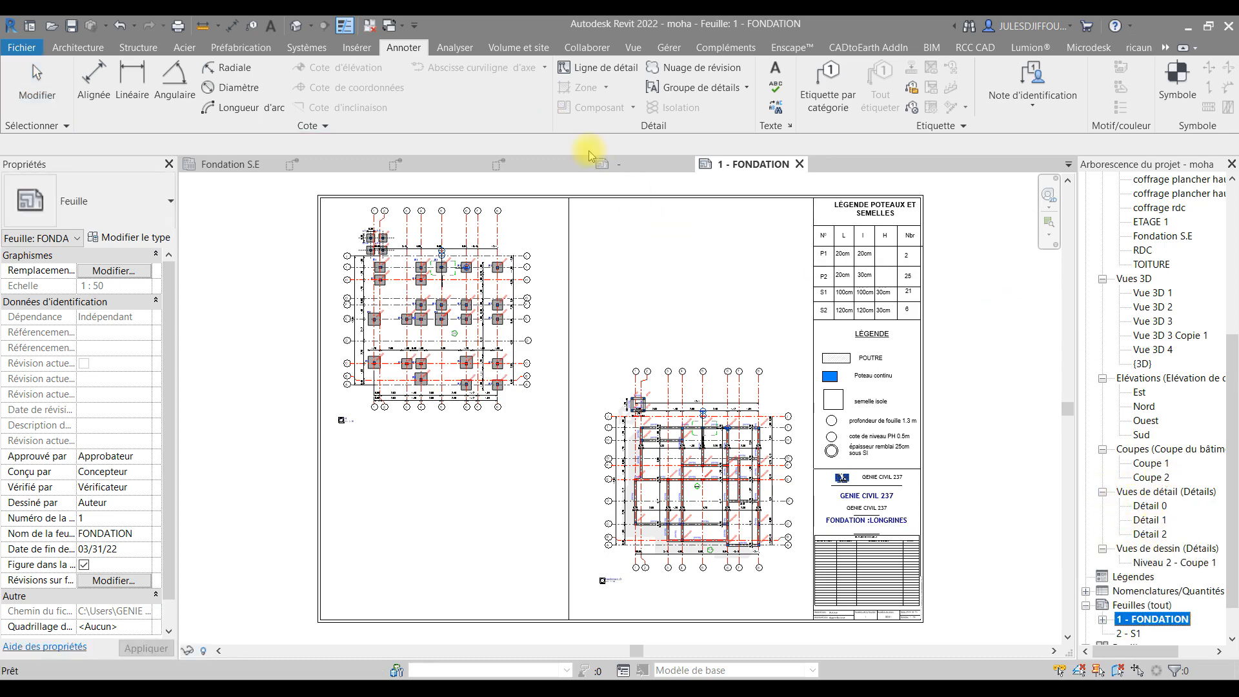
Check the title on sheet of the Détail 2, Détail 1 and Détail 0 views in turn
left_click(542, 166)
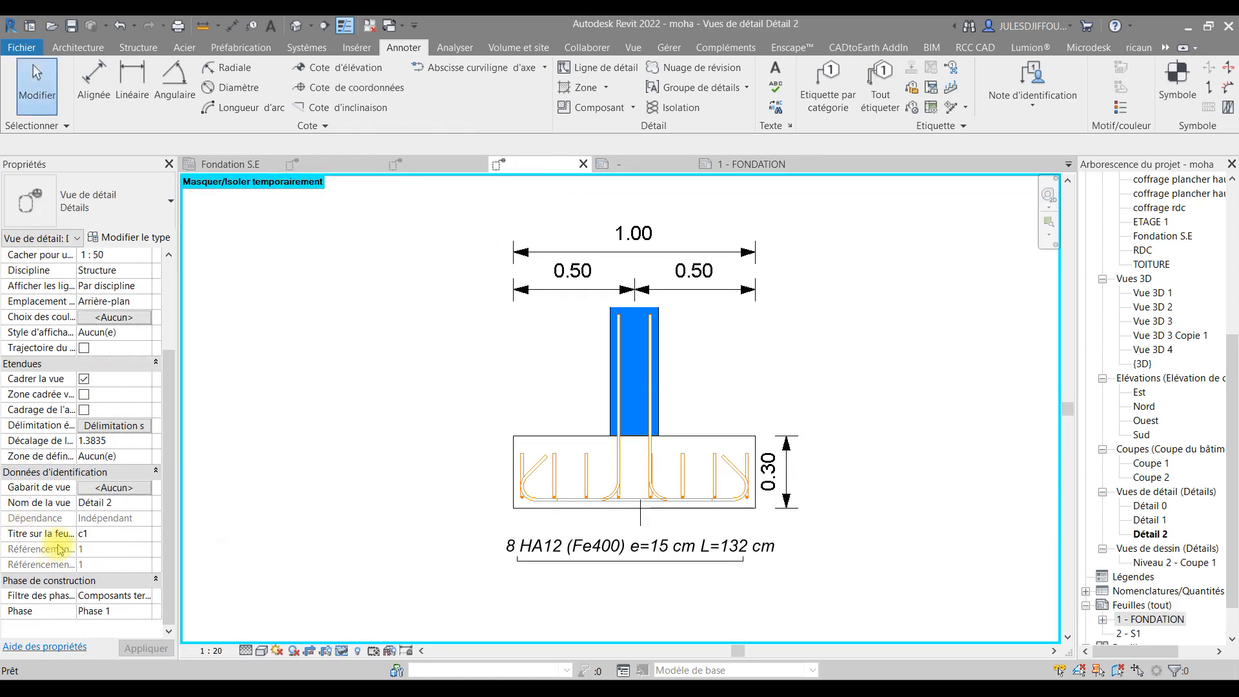
left_click(443, 166)
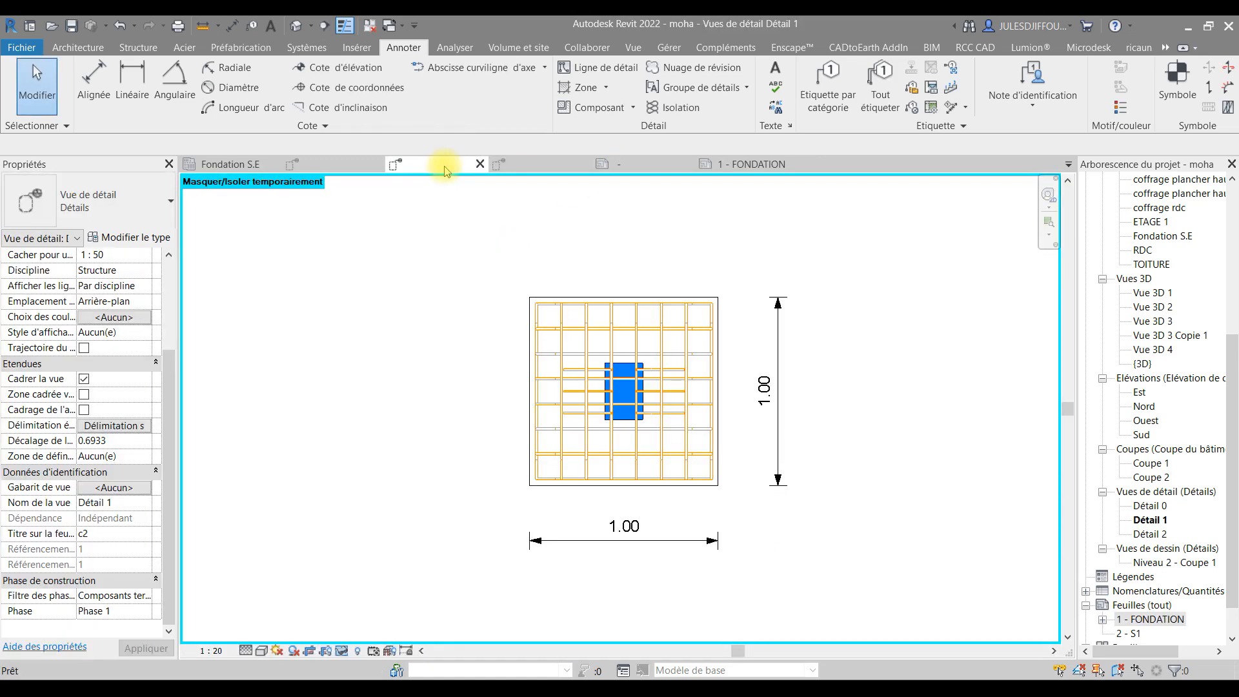
left_click(321, 166)
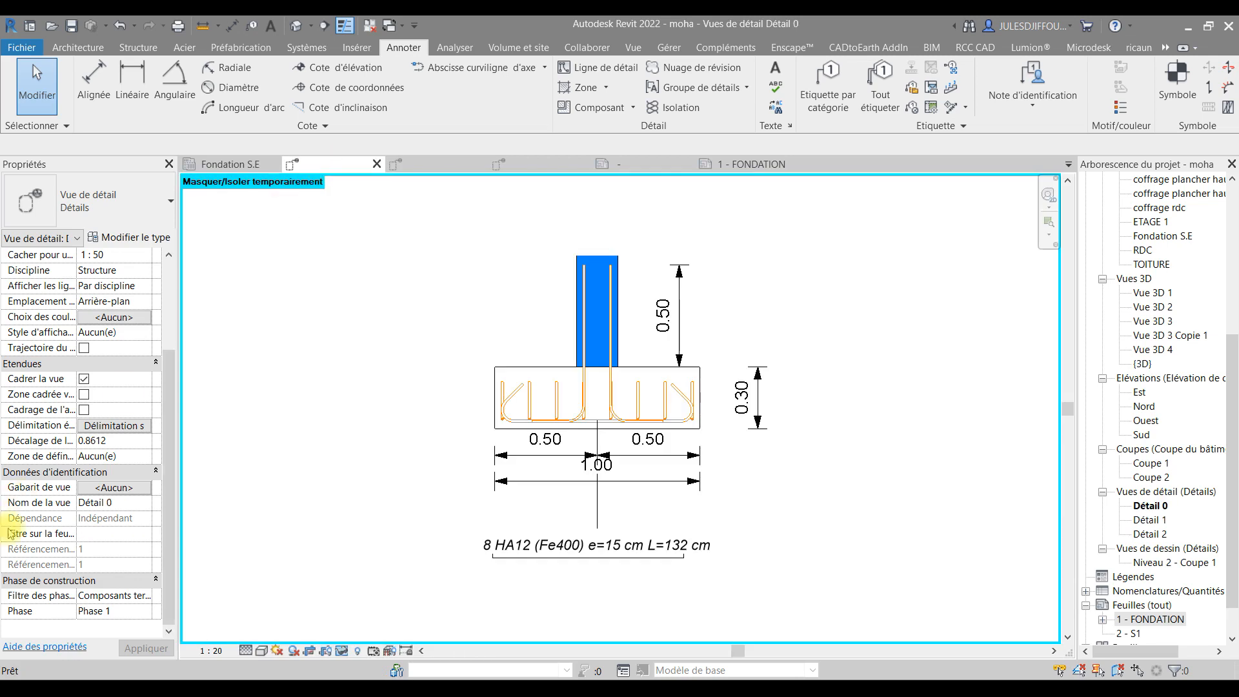
Set the title on sheet of the Détail 0 view to c3
left_click(98, 533)
type("c")
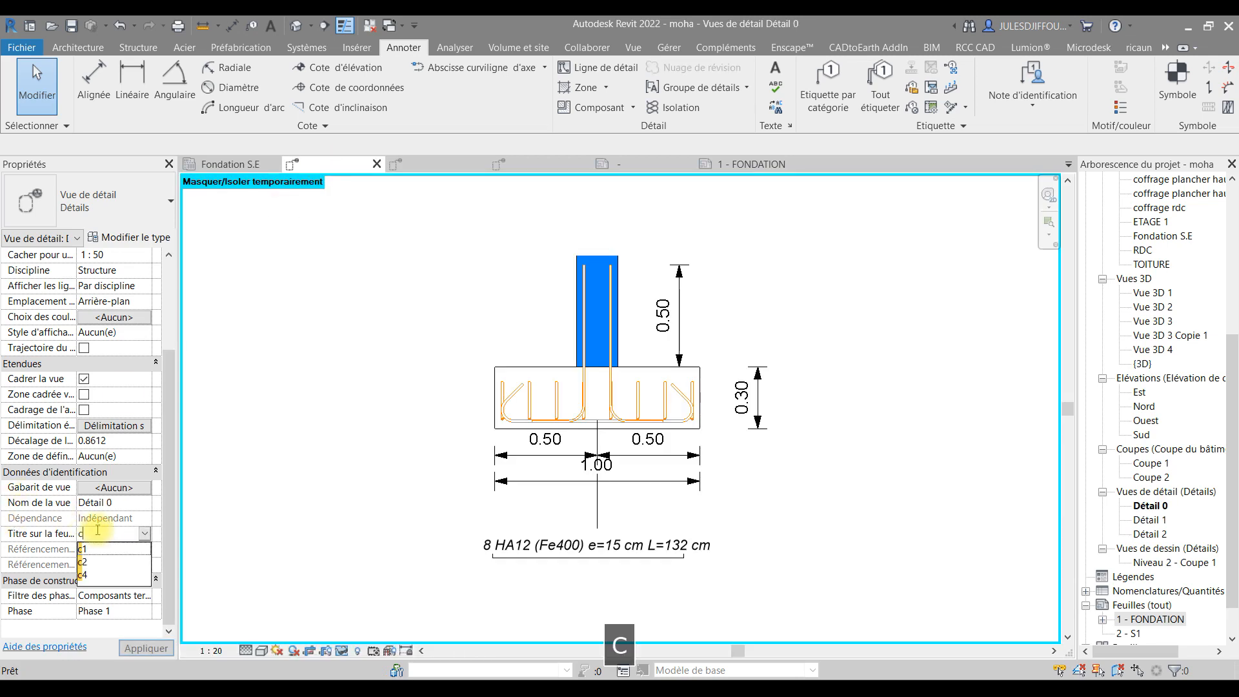
type("2")
key("BackSpace")
type("3")
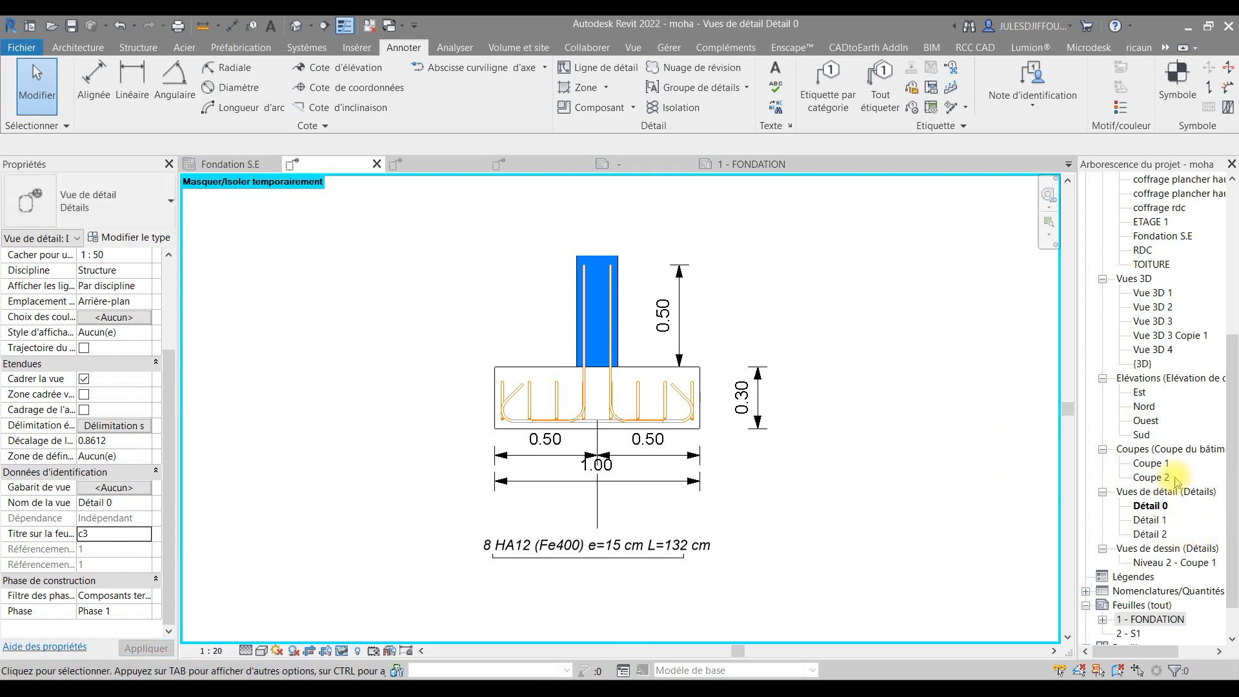
Place the Détail 0 view on sheet 1 - FONDATION, beneath the footing plan at the sheet's lower left
left_click(1148, 507)
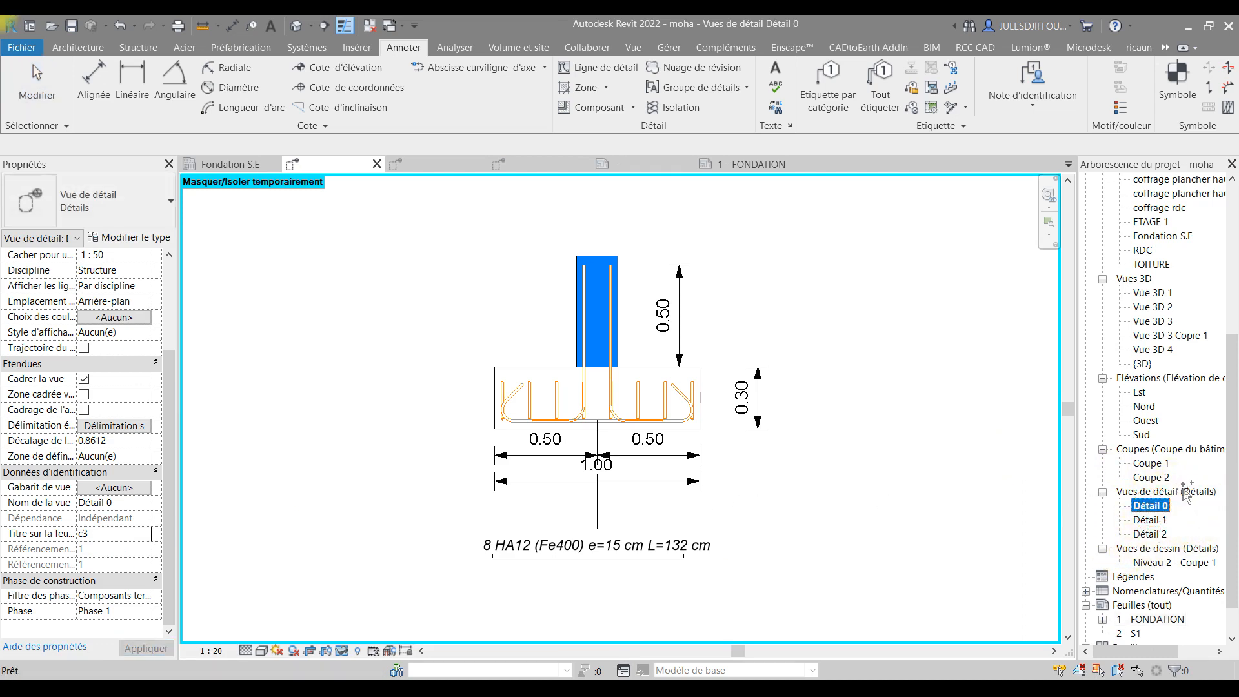
left_click(755, 165)
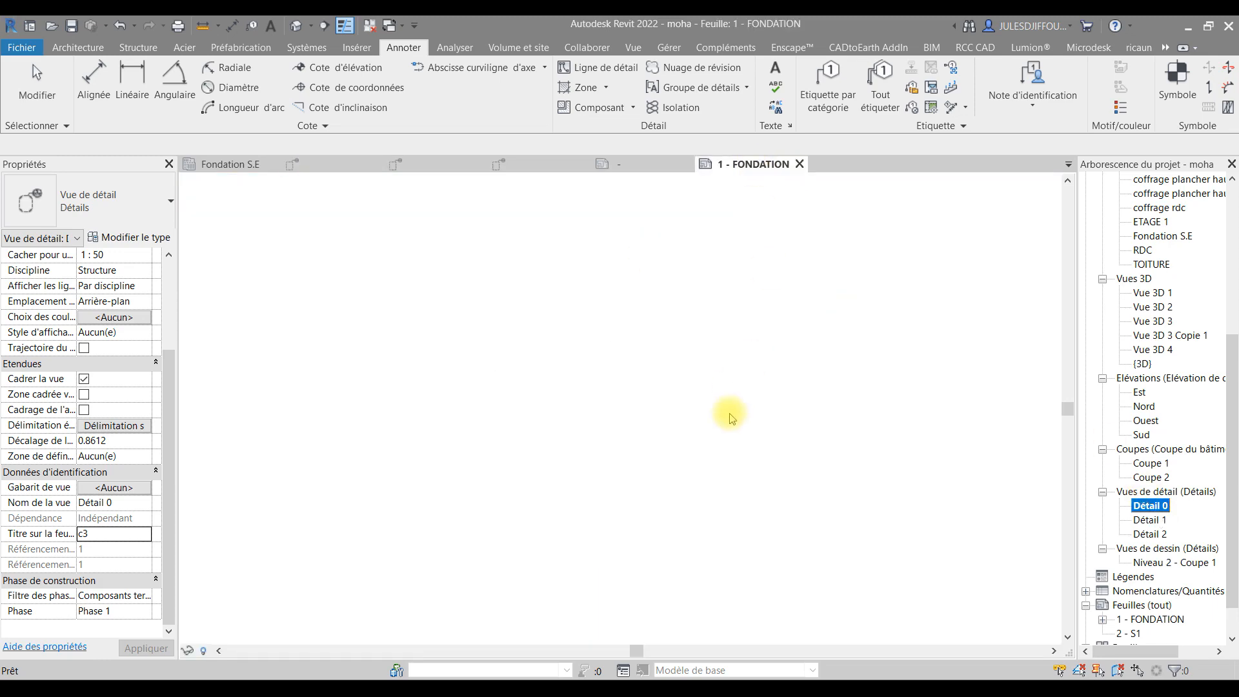
left_click_drag(1150, 506, 327, 484)
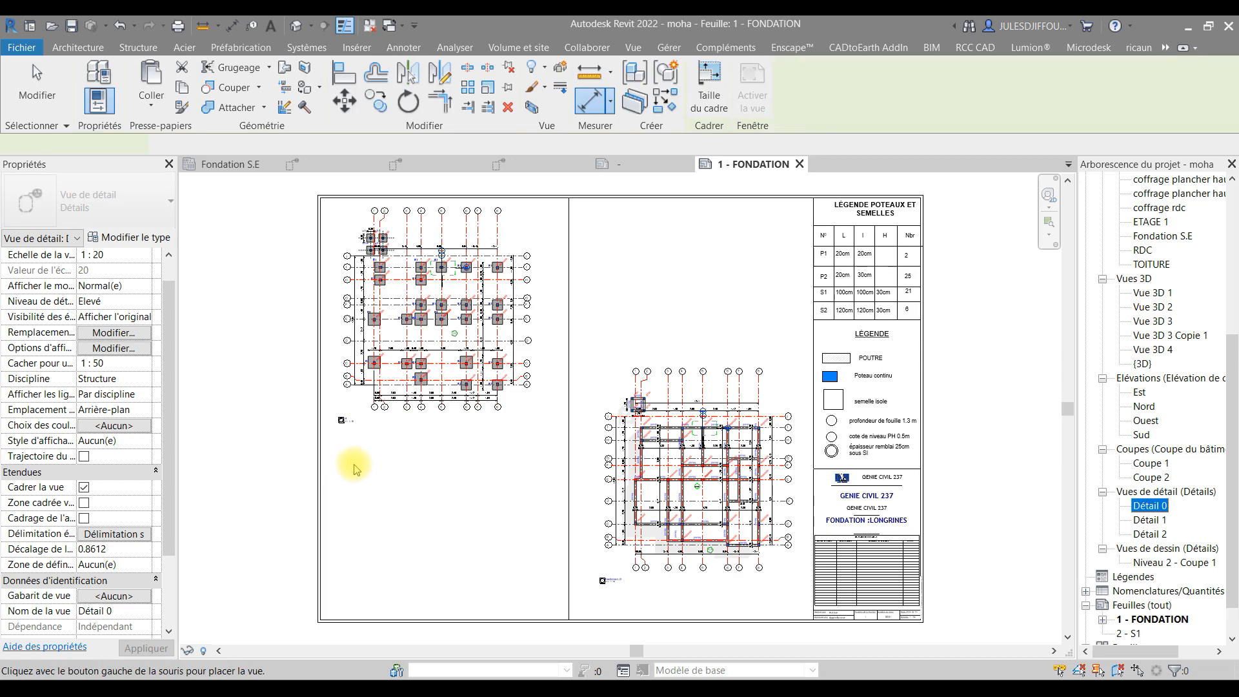
left_click(359, 479)
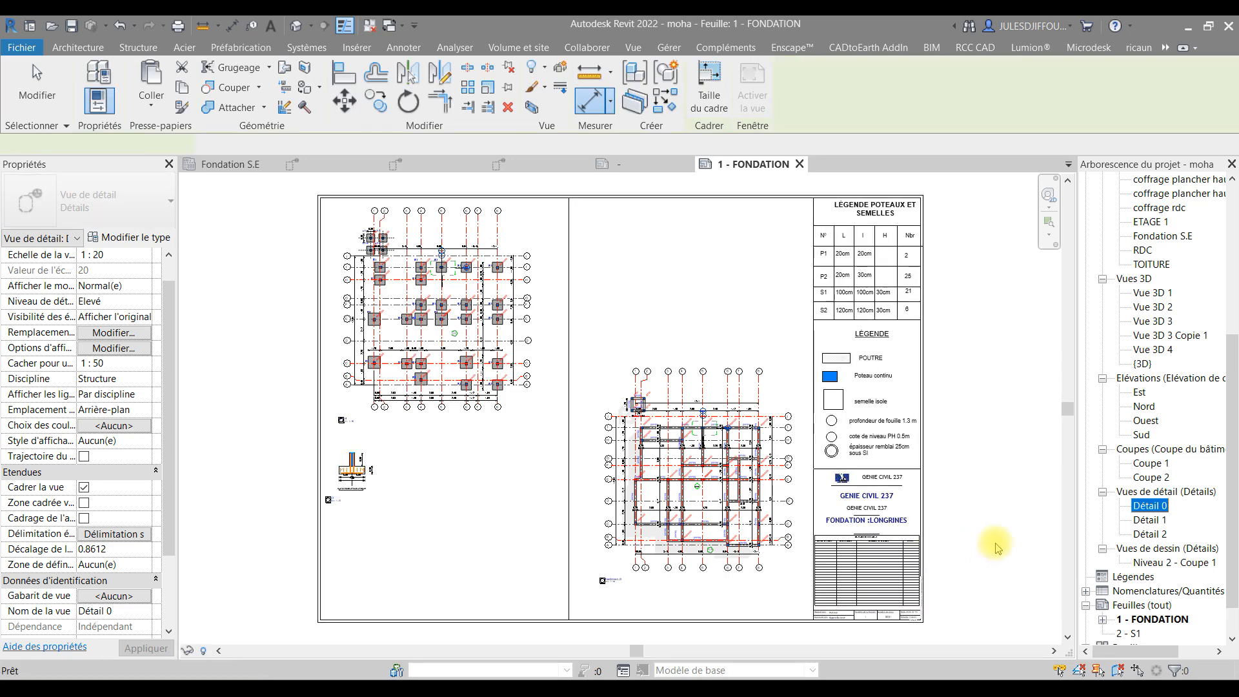
Place the Détail 1 and Détail 2 views on the sheet in a row to the right of Détail 0
left_click(1155, 520)
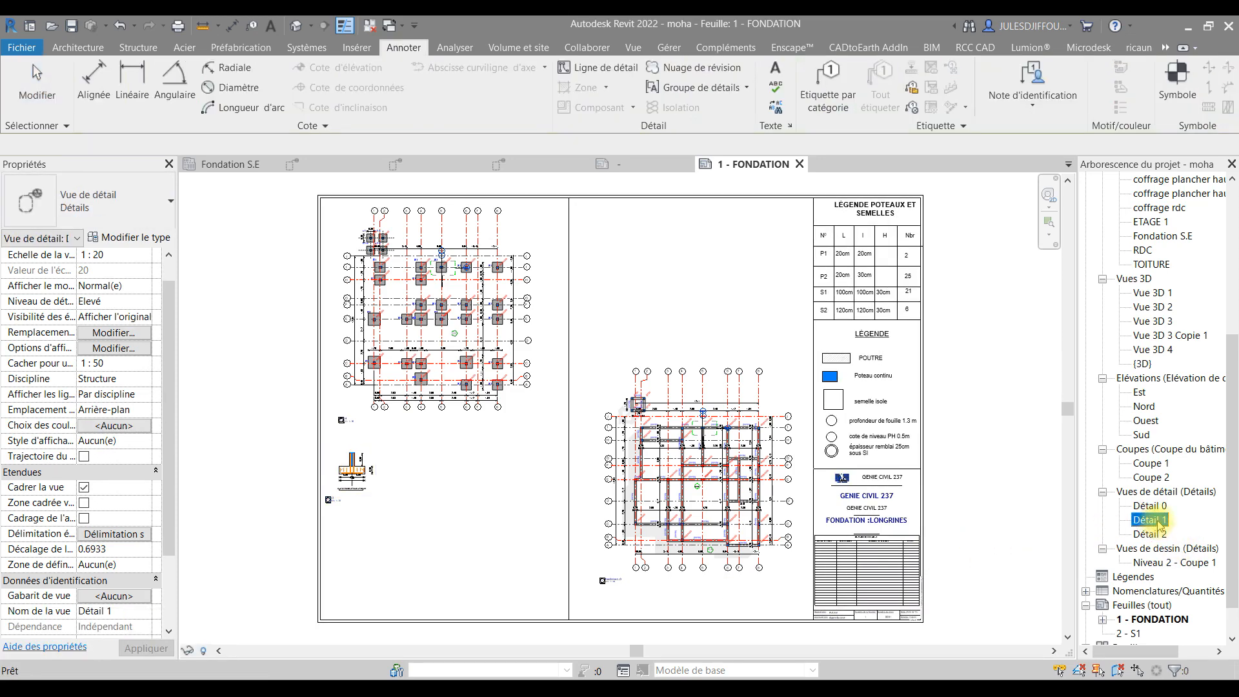
left_click(417, 476)
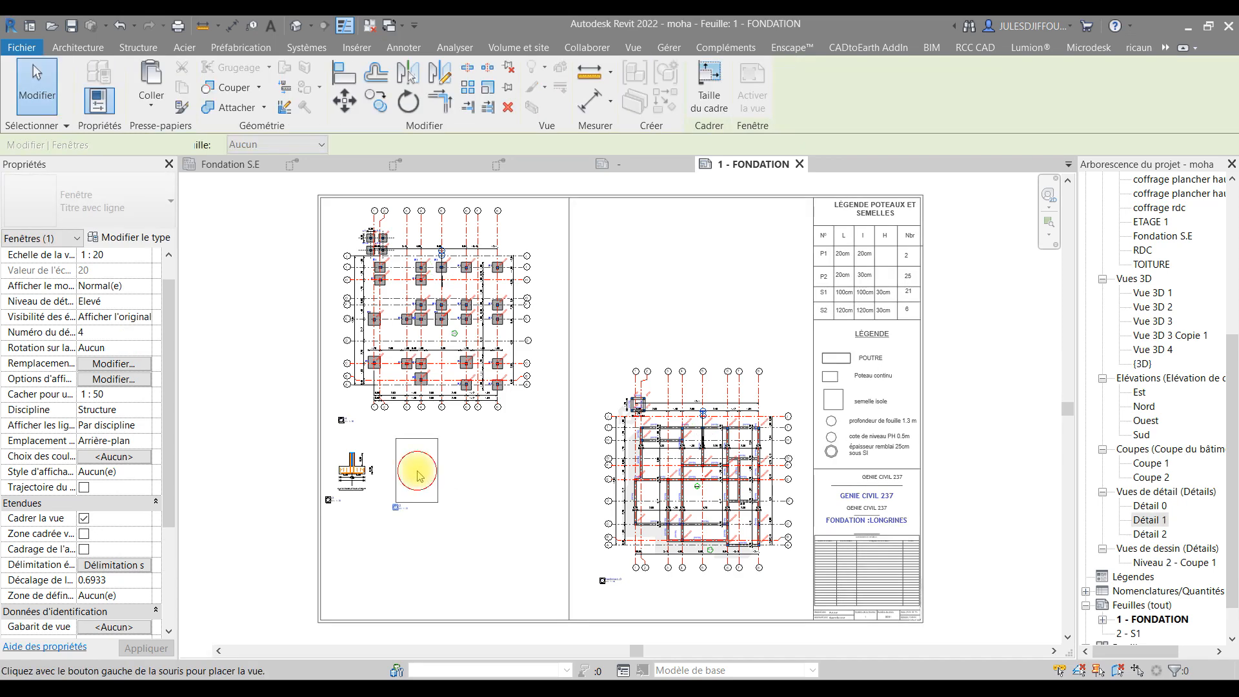
left_click(1149, 533)
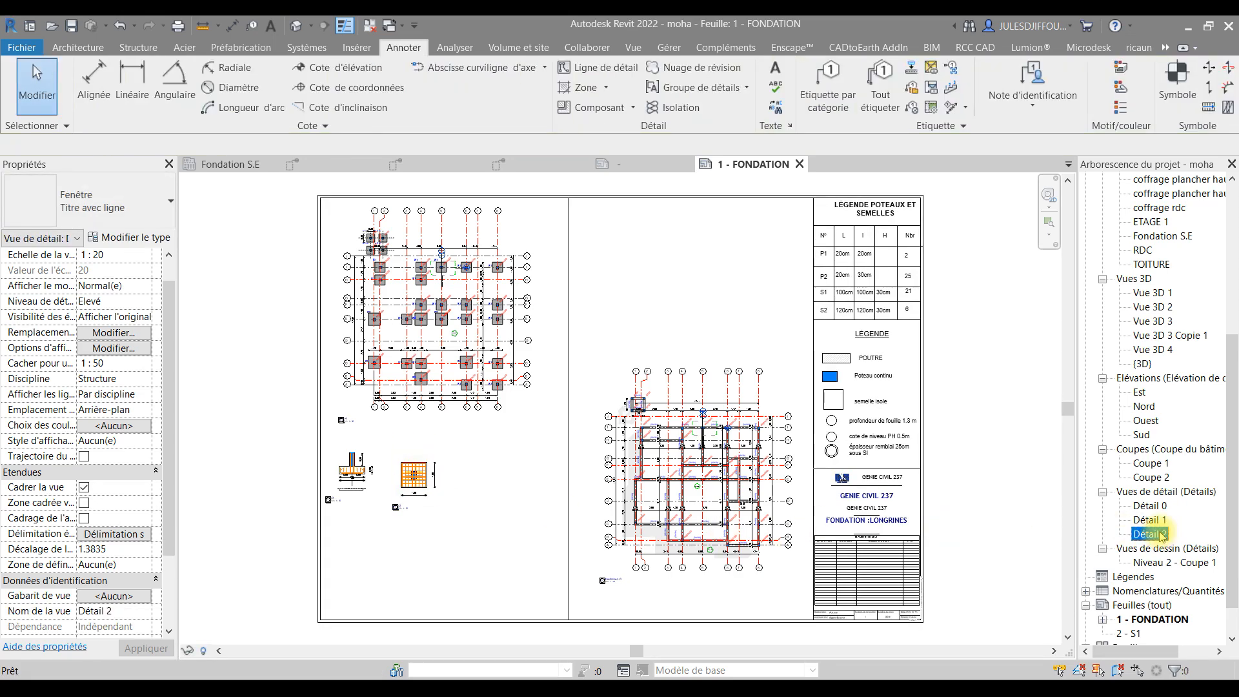
left_click(502, 478)
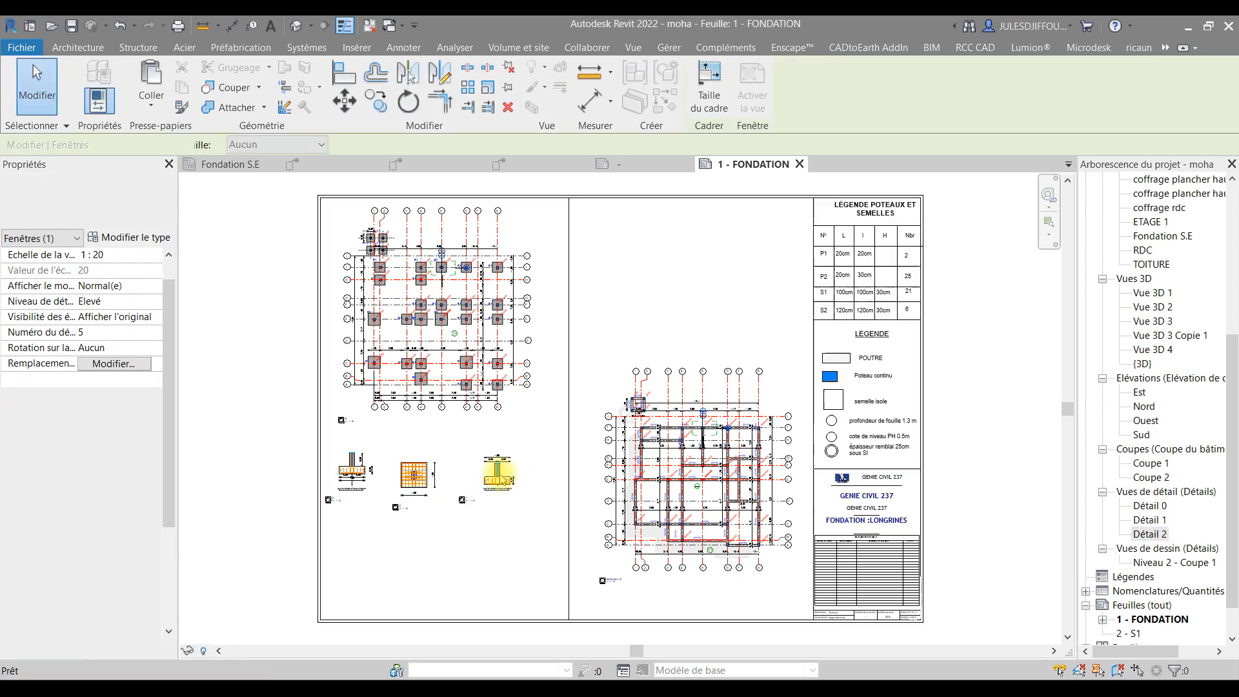
Move the Détail 1 viewport up until its title lines up with those of the neighbouring details
scroll(428, 497, "up", 3)
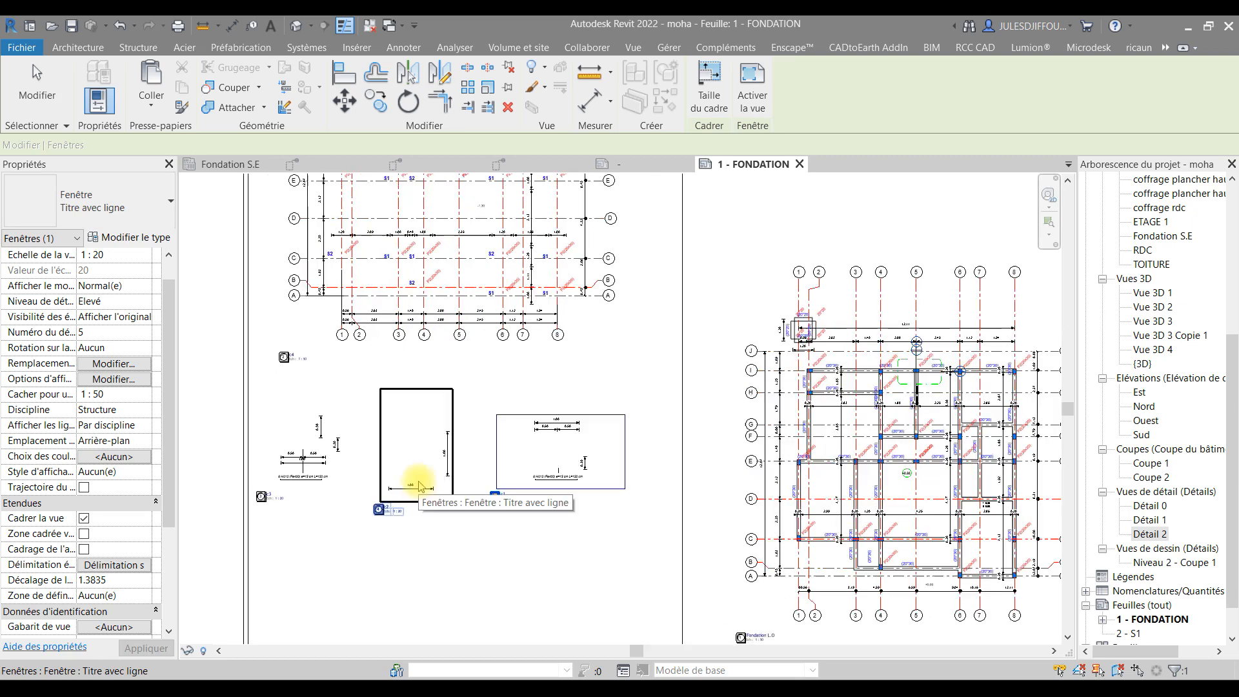
left_click(430, 501)
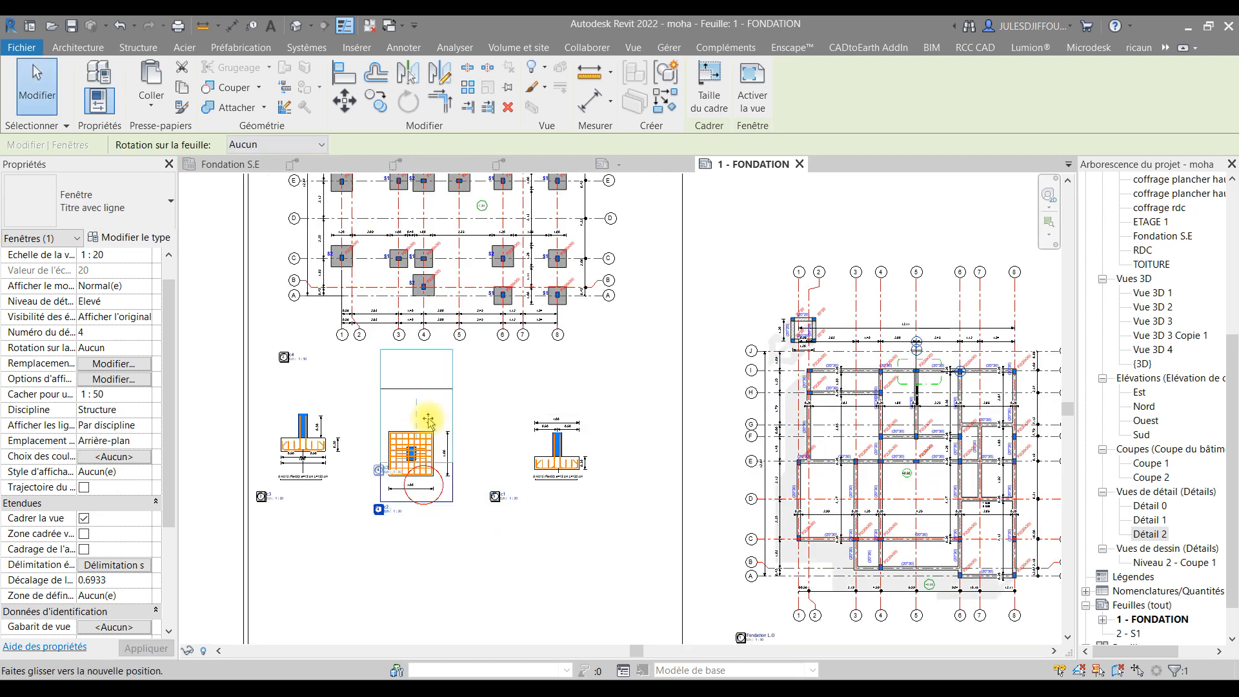
mouse_move(413, 481)
left_mouse_down()
mouse_move(425, 425)
mouse_move(418, 461)
left_mouse_up()
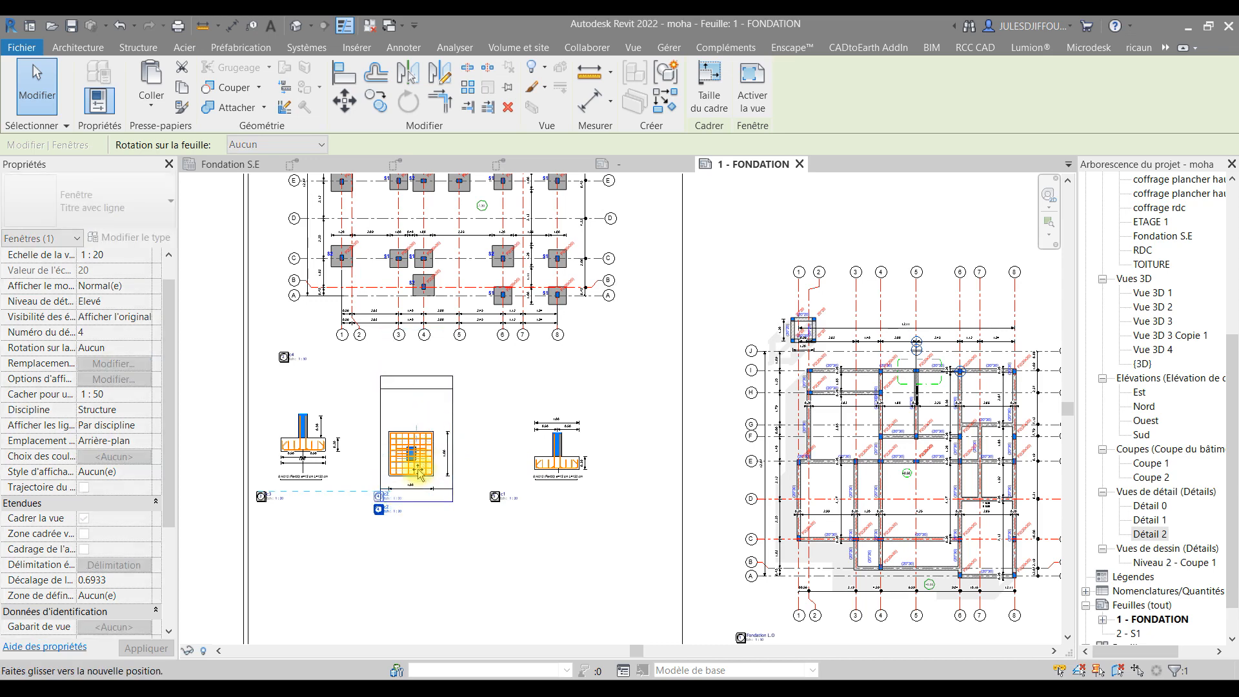
scroll(279, 467, "up", 5)
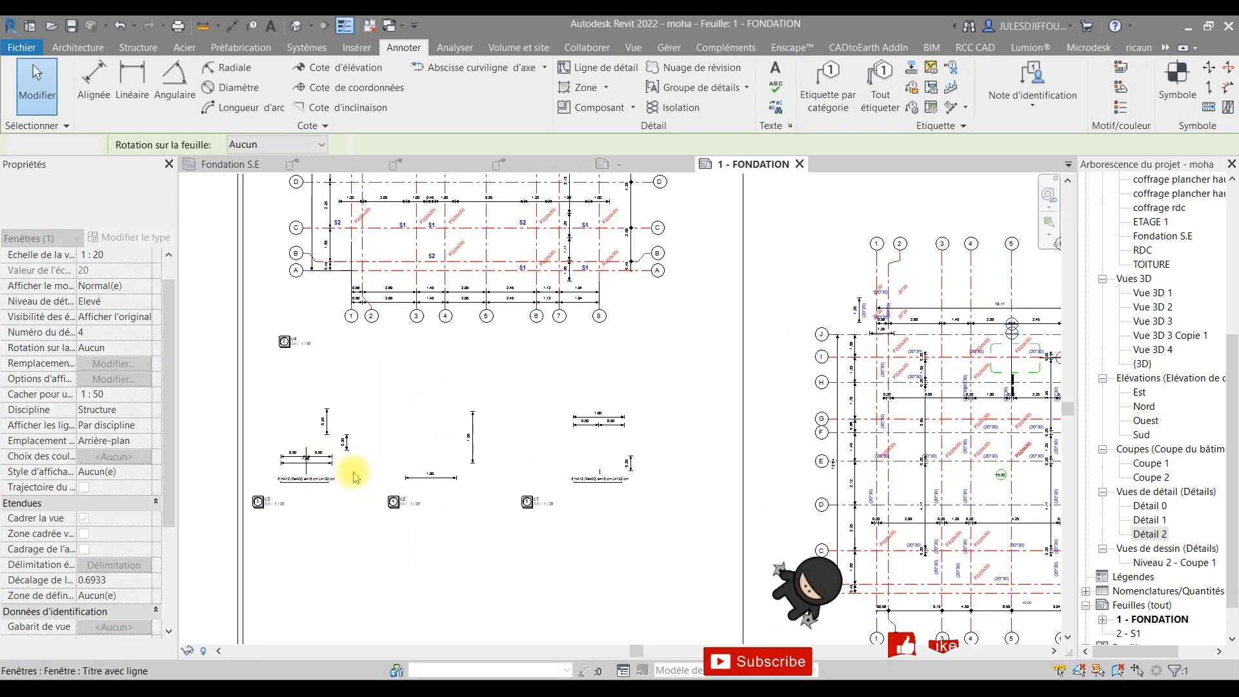
scroll(363, 421, "down", 5)
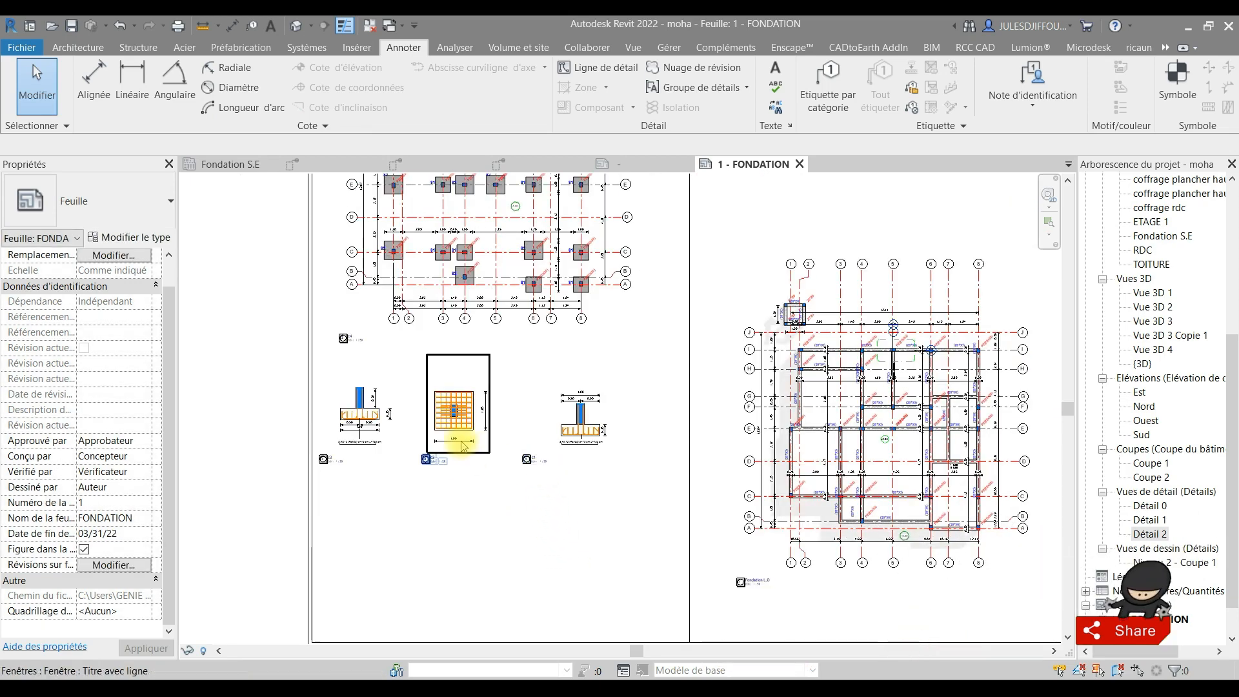
scroll(468, 452, "up", 4)
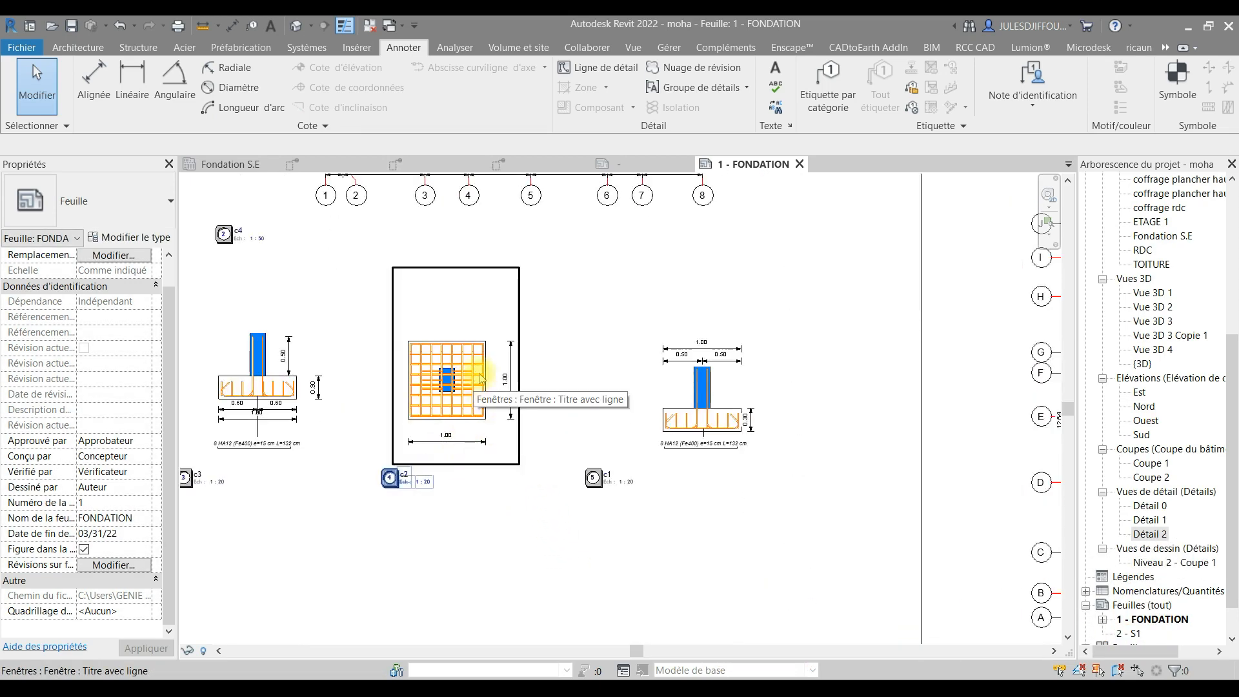
In the Détail 1 view, tag the two HA12 bar sets by category and place both tags above the footing
left_click(396, 163)
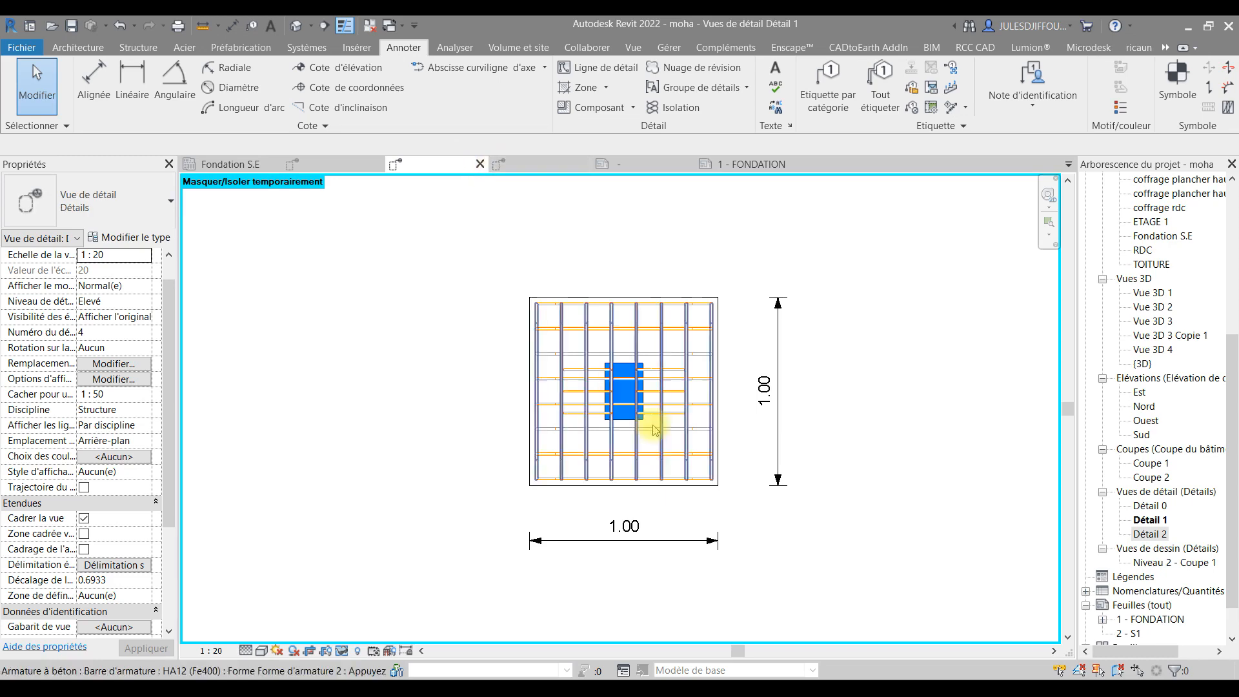
key("t")
key("g")
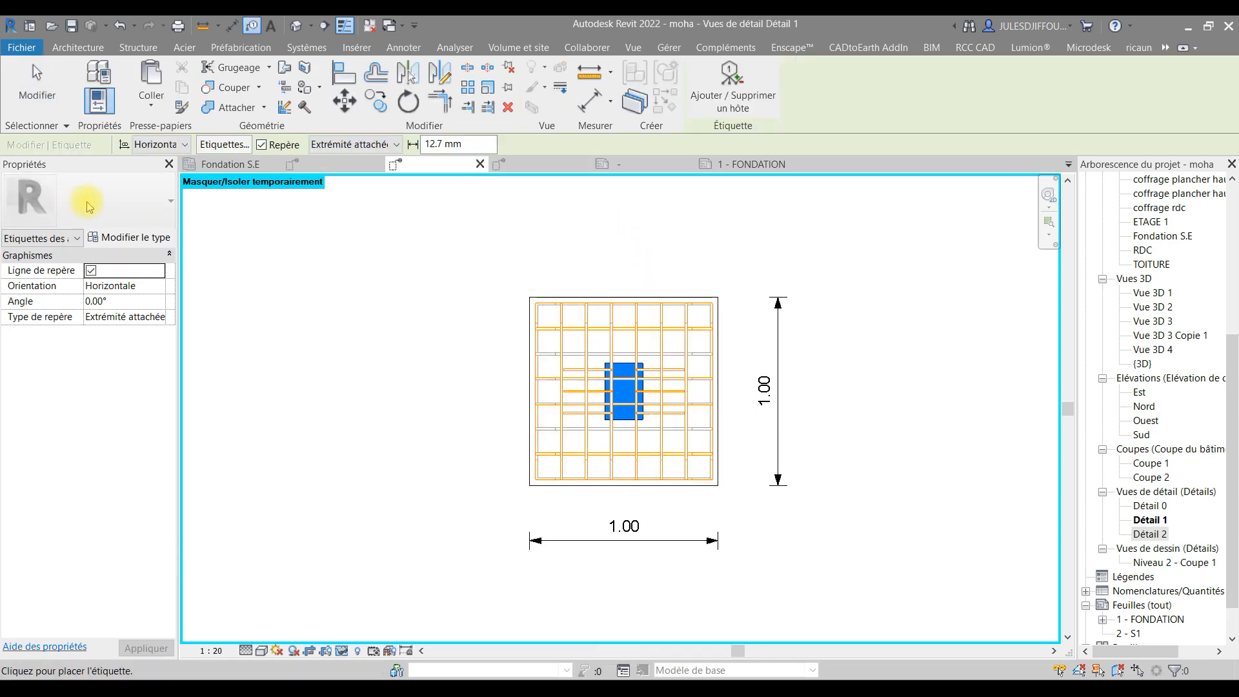
left_click(636, 317)
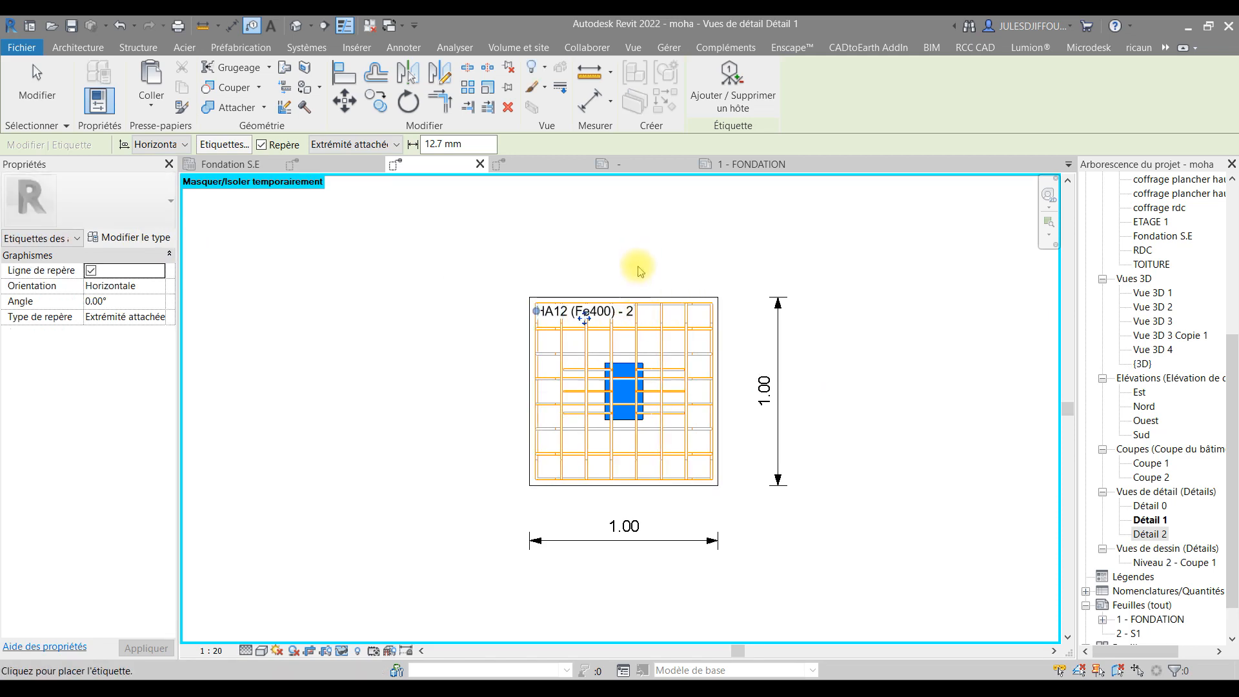
left_click_drag(599, 331, 585, 257)
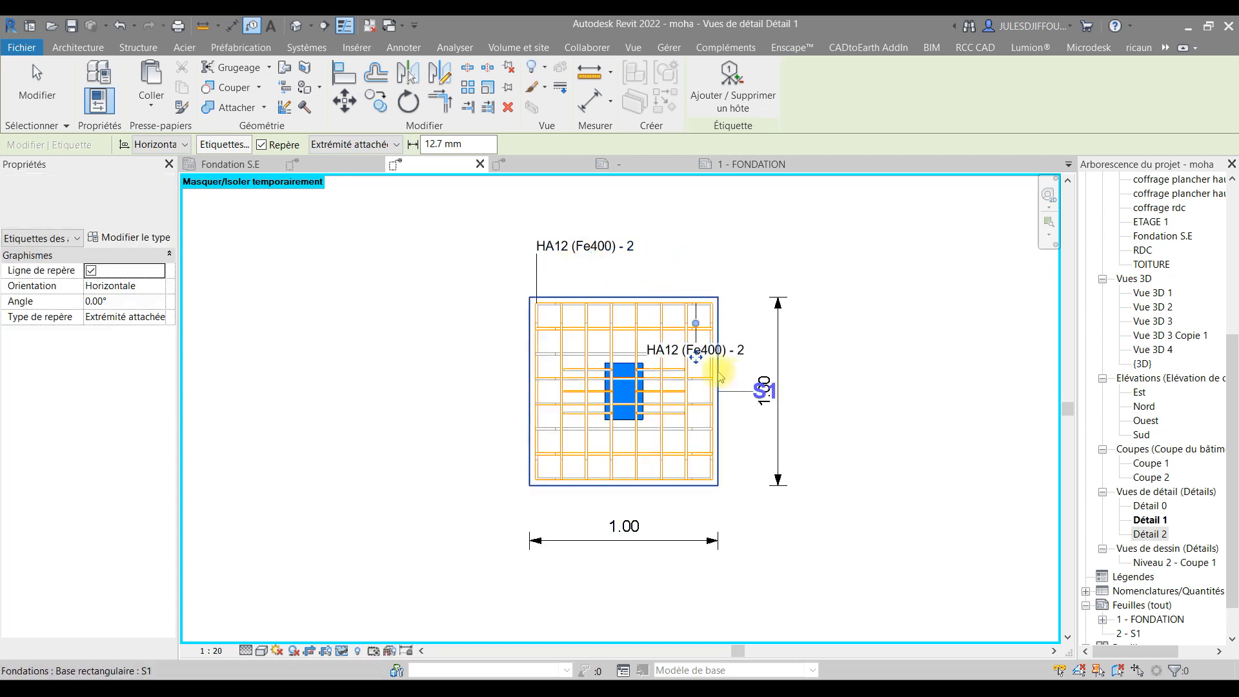
left_click_drag(695, 358, 744, 268)
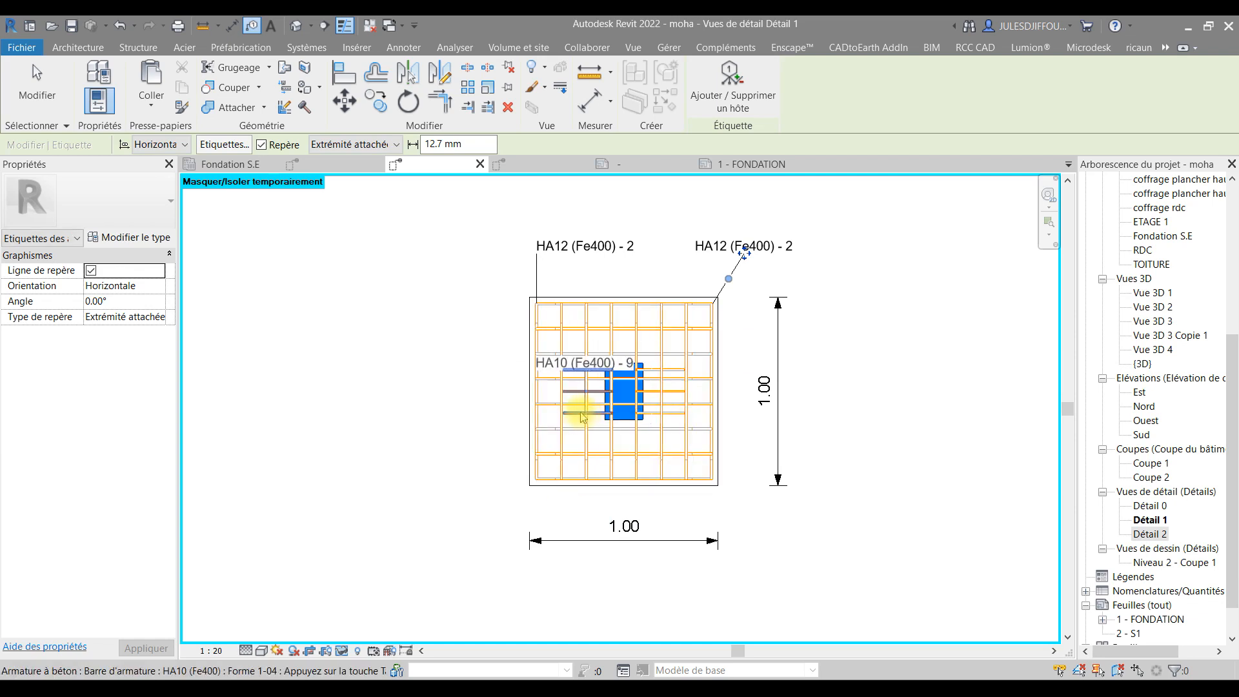
Tag the HA10 bars around the column and place the tag to the left of the footing
left_click(581, 391)
left_click_drag(581, 389, 445, 424)
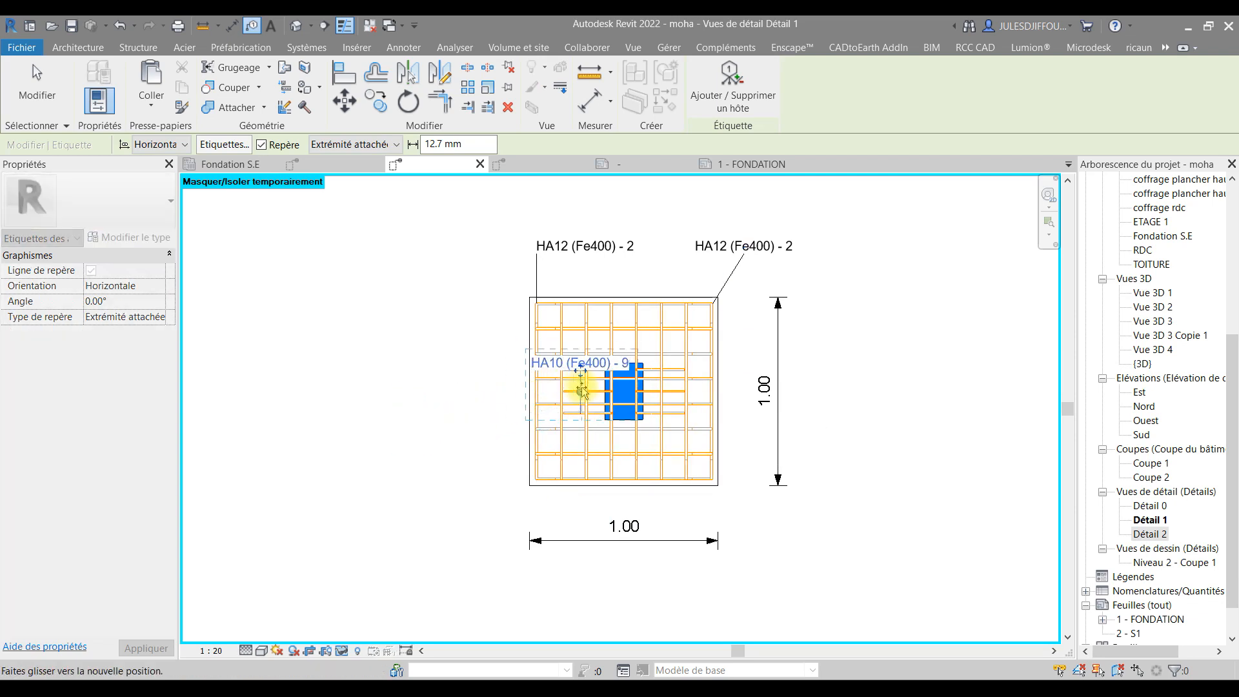
left_click_drag(581, 372, 474, 424)
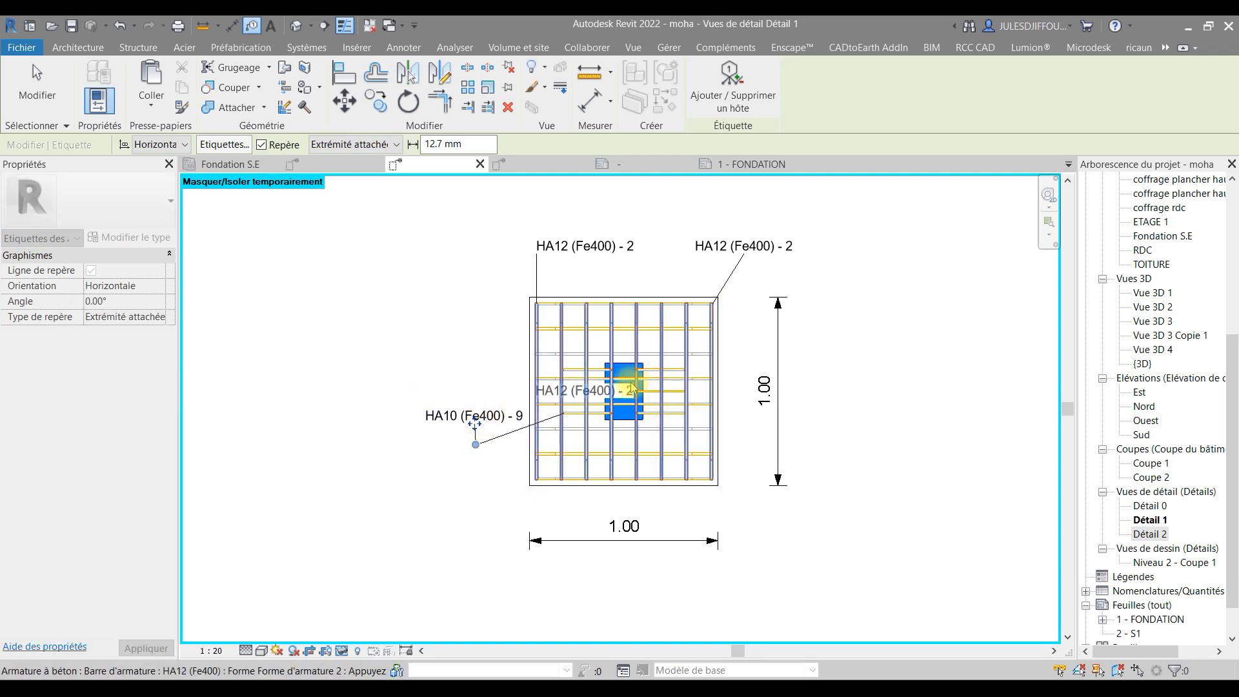
key("Escape")
key("Escape")
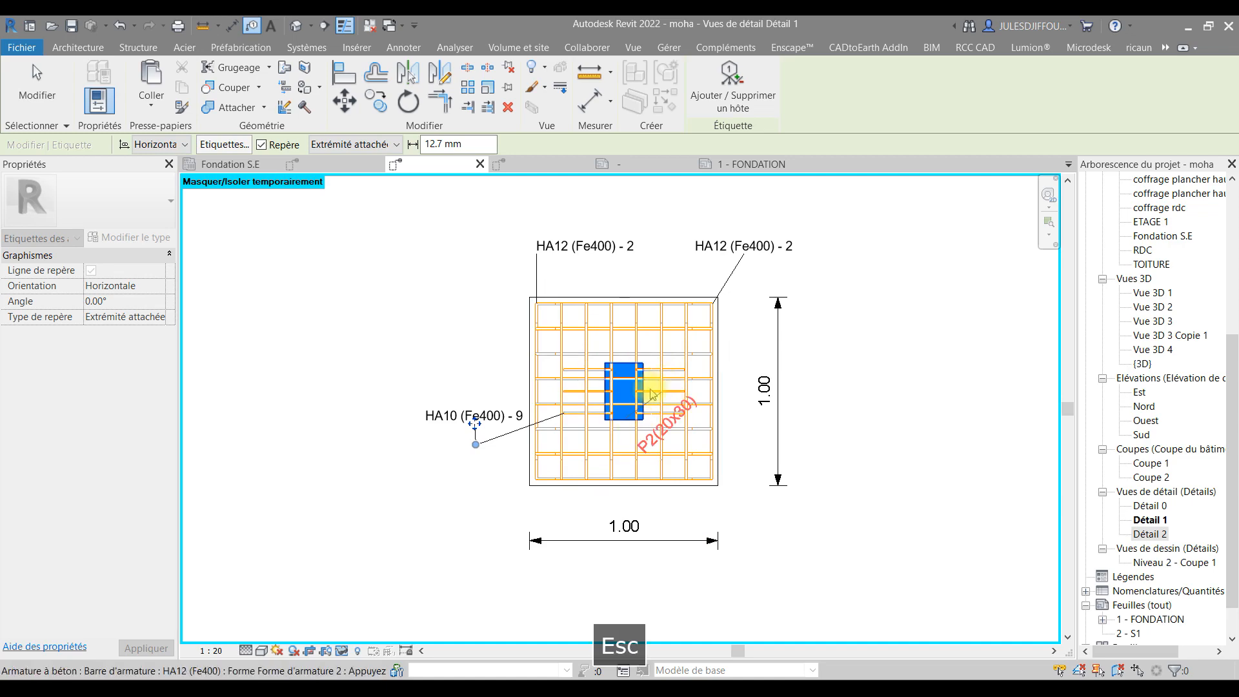
Change the three rebar tags to the Armature MRA à béton : ARM - Armature type
left_click(594, 252)
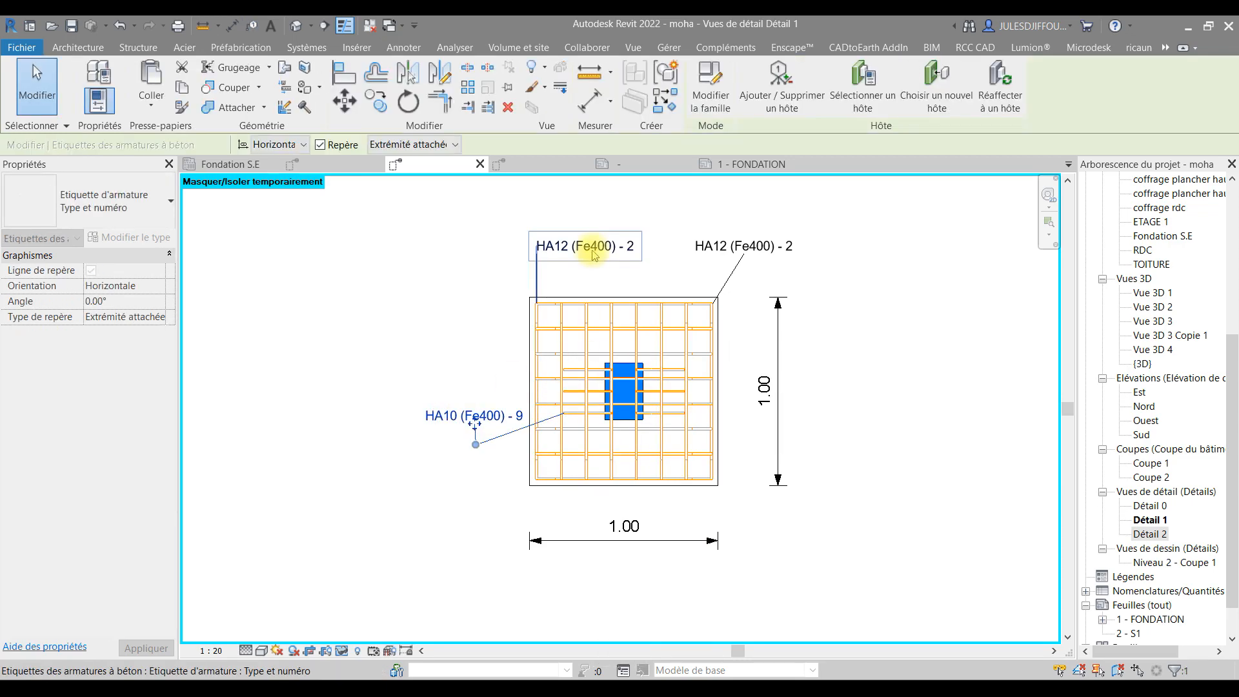
left_click(742, 246, "ctrl")
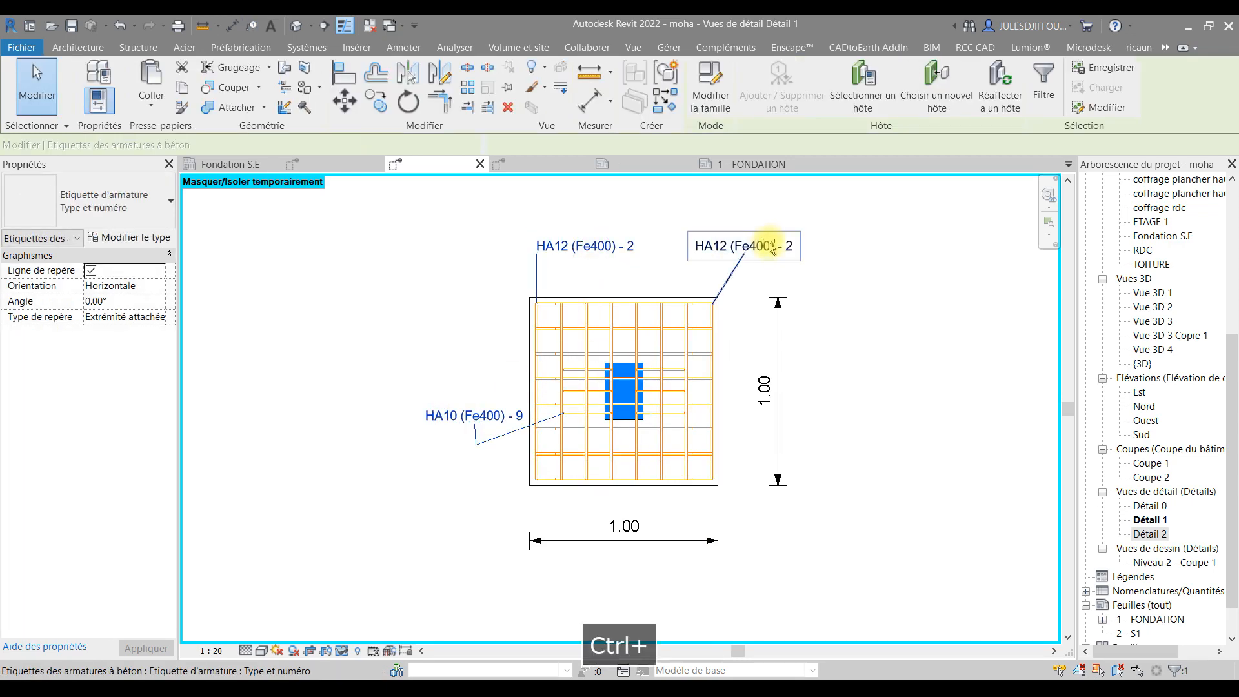
left_click(132, 208)
left_click(105, 285)
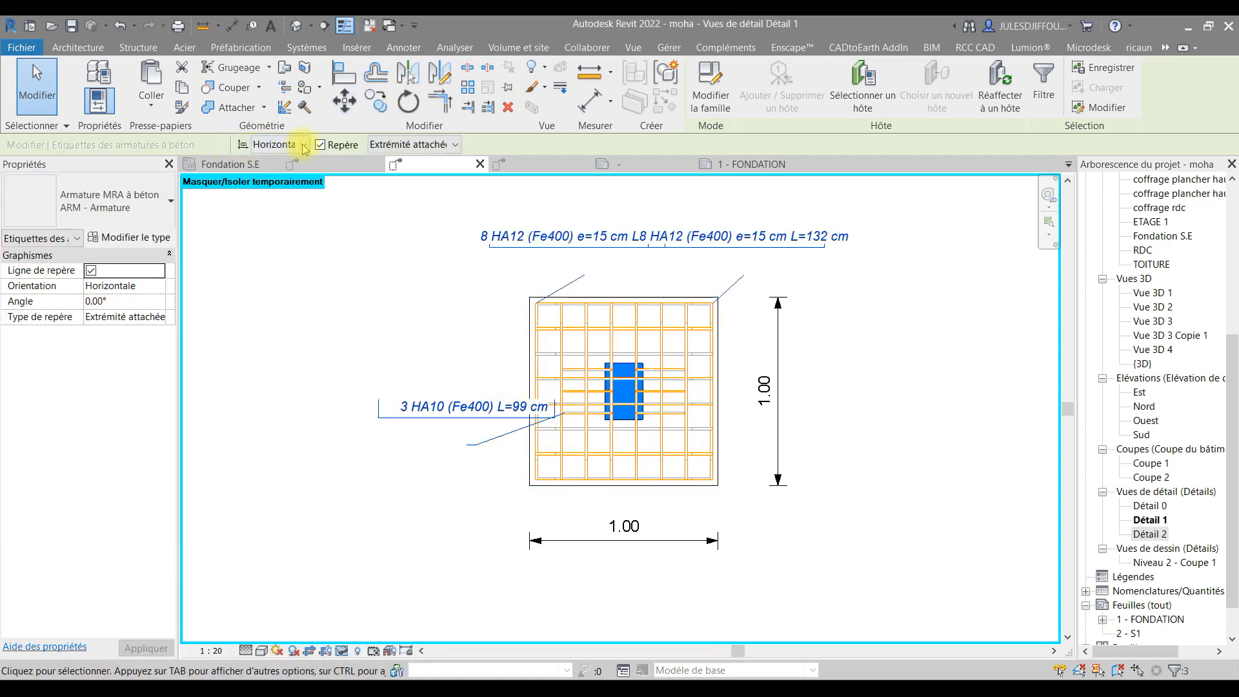
Try a vertical orientation on the three rebar tags and return them to Horizontale
left_click(303, 146)
left_click(279, 174)
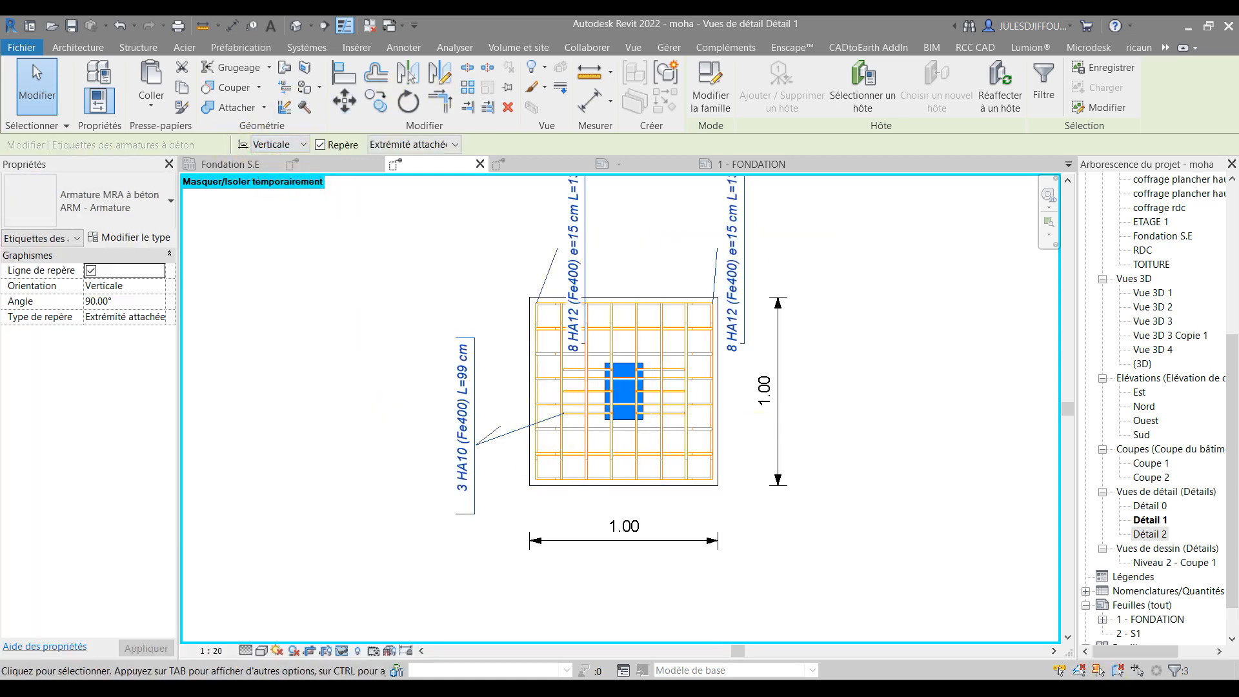
left_click(1166, 668)
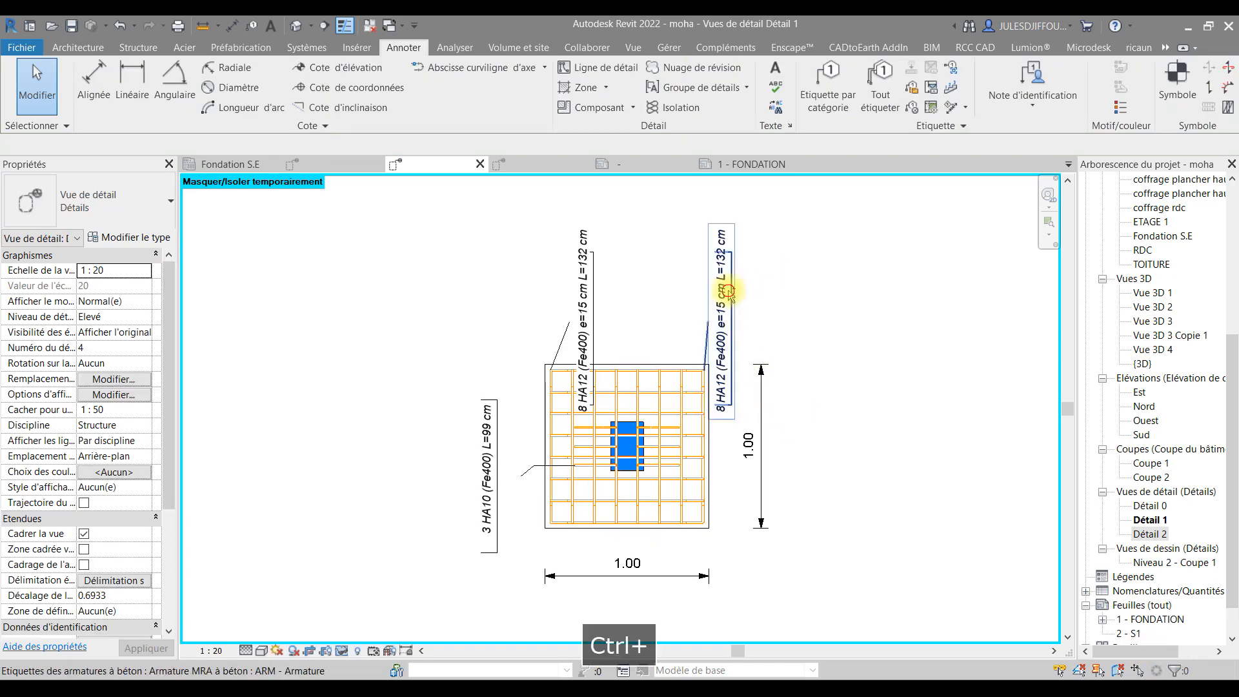
left_click(590, 298, "ctrl")
left_click(487, 426, "ctrl")
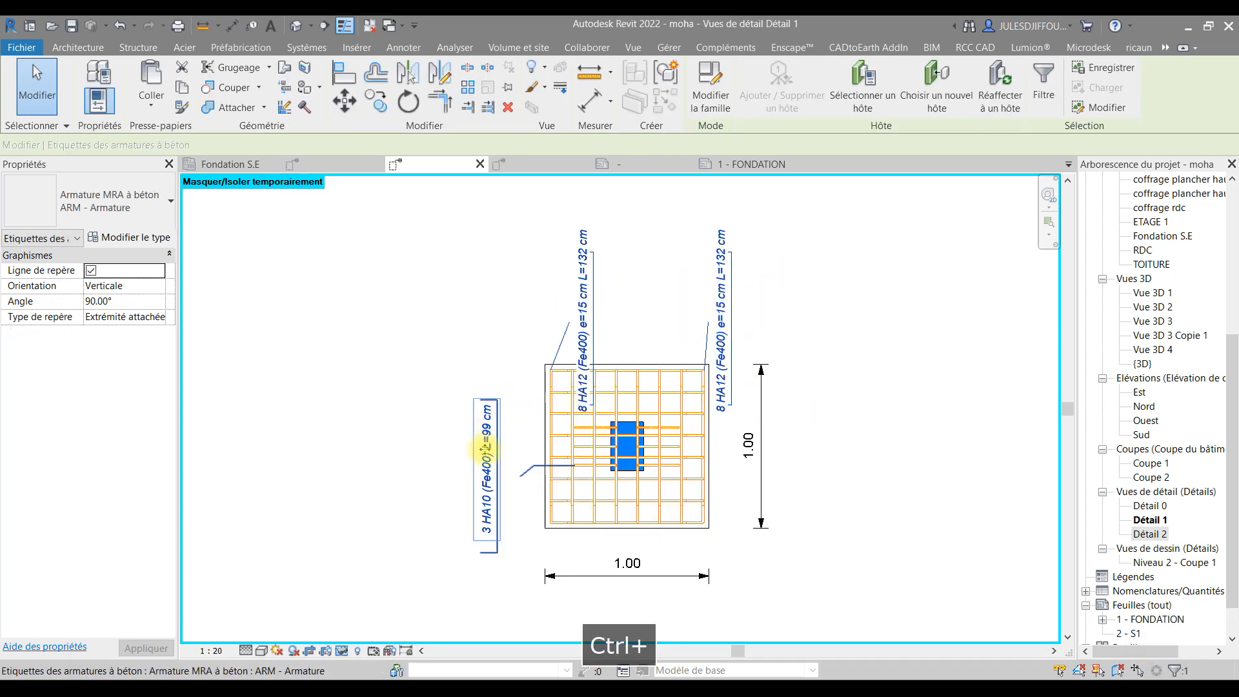
left_click(271, 145)
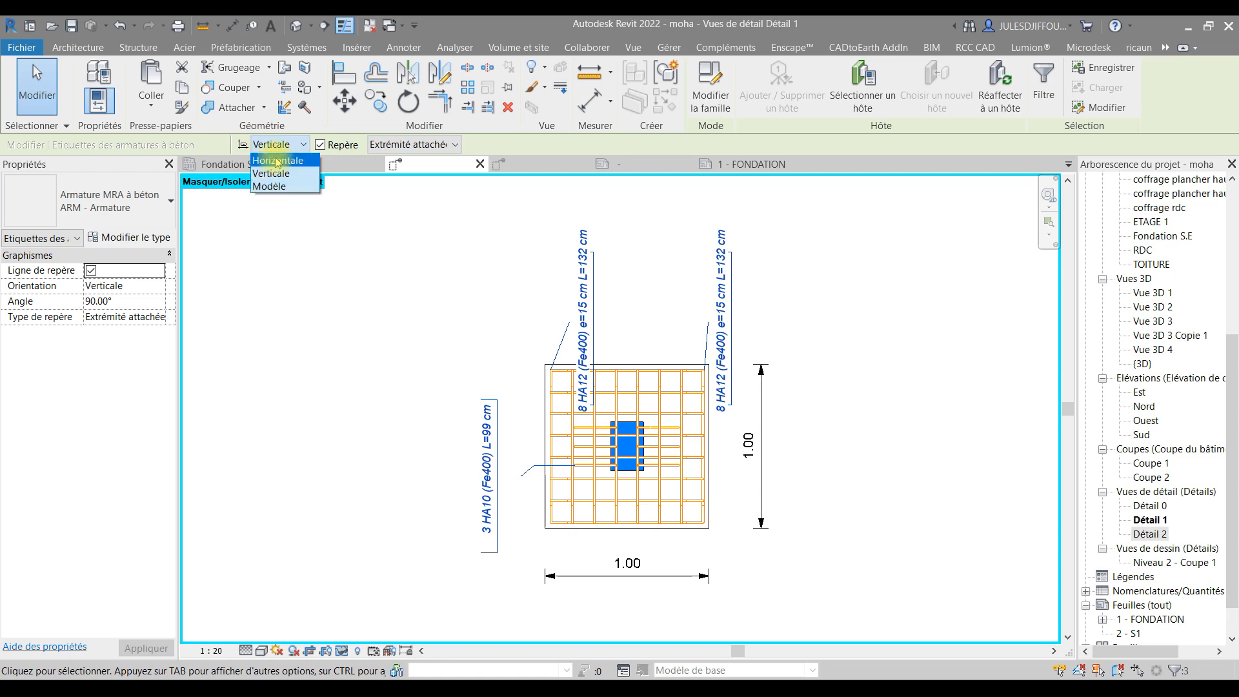
left_click(276, 161)
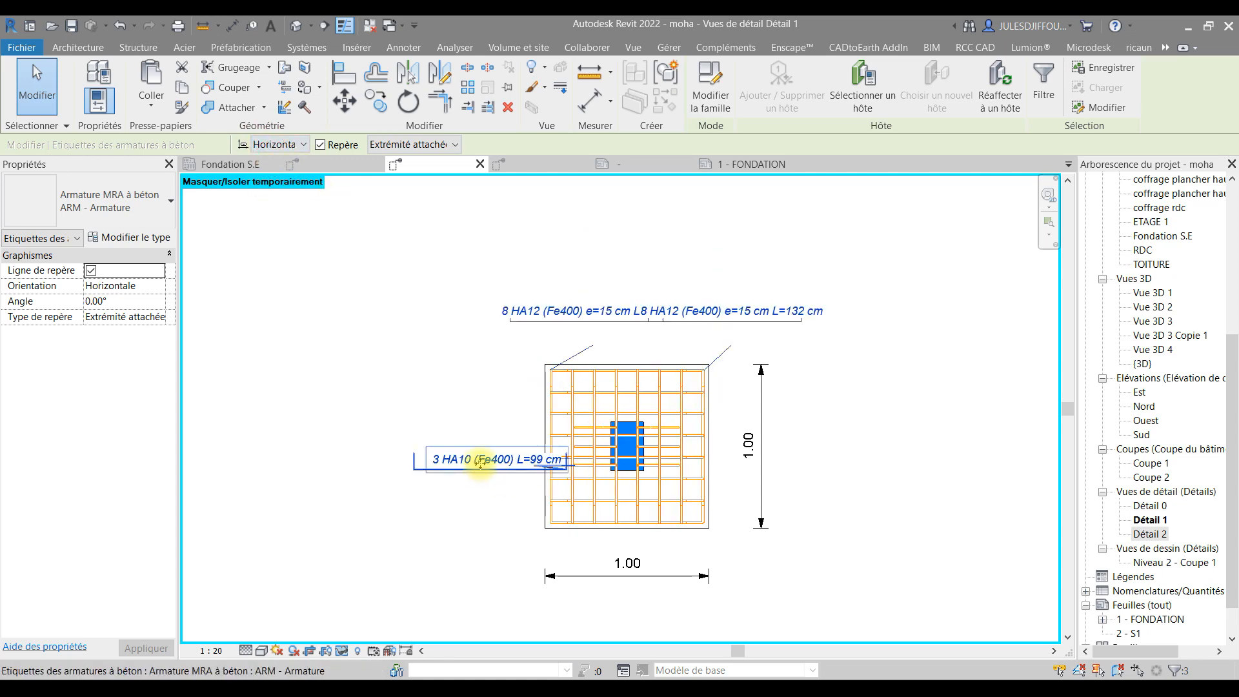
Move the HA10 tag further left so its text clears the footing outline
left_click(506, 478)
left_click_drag(493, 493, 450, 492)
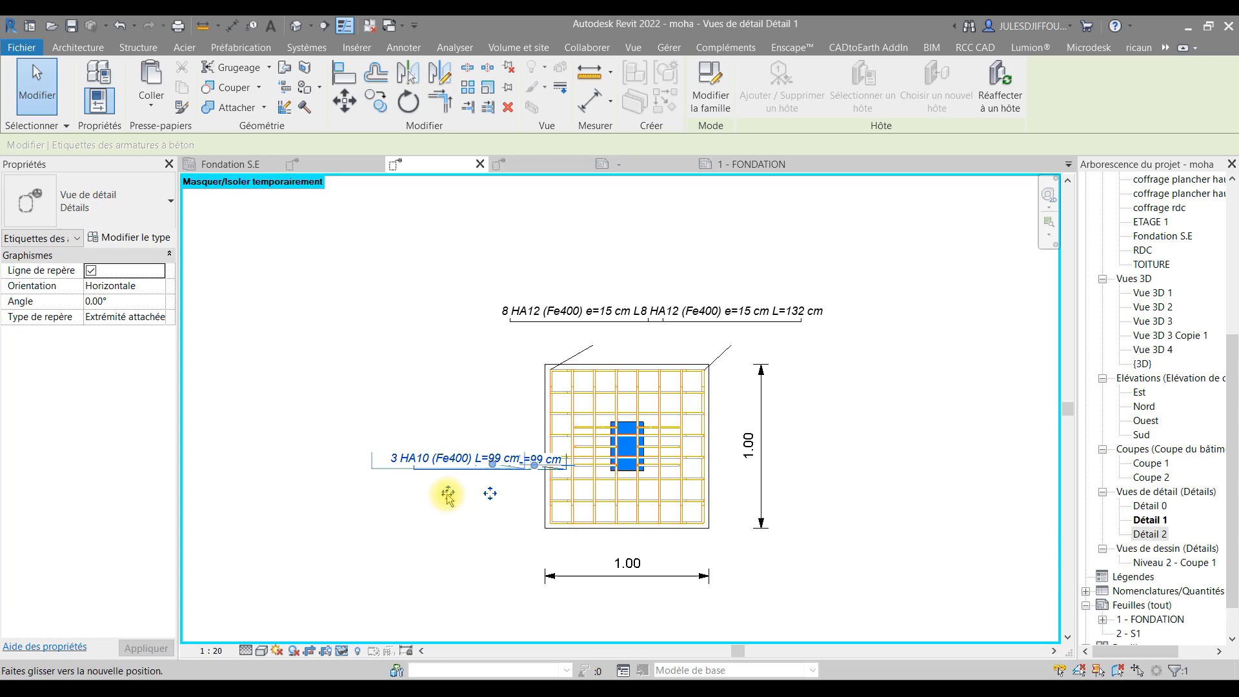
left_click(497, 497)
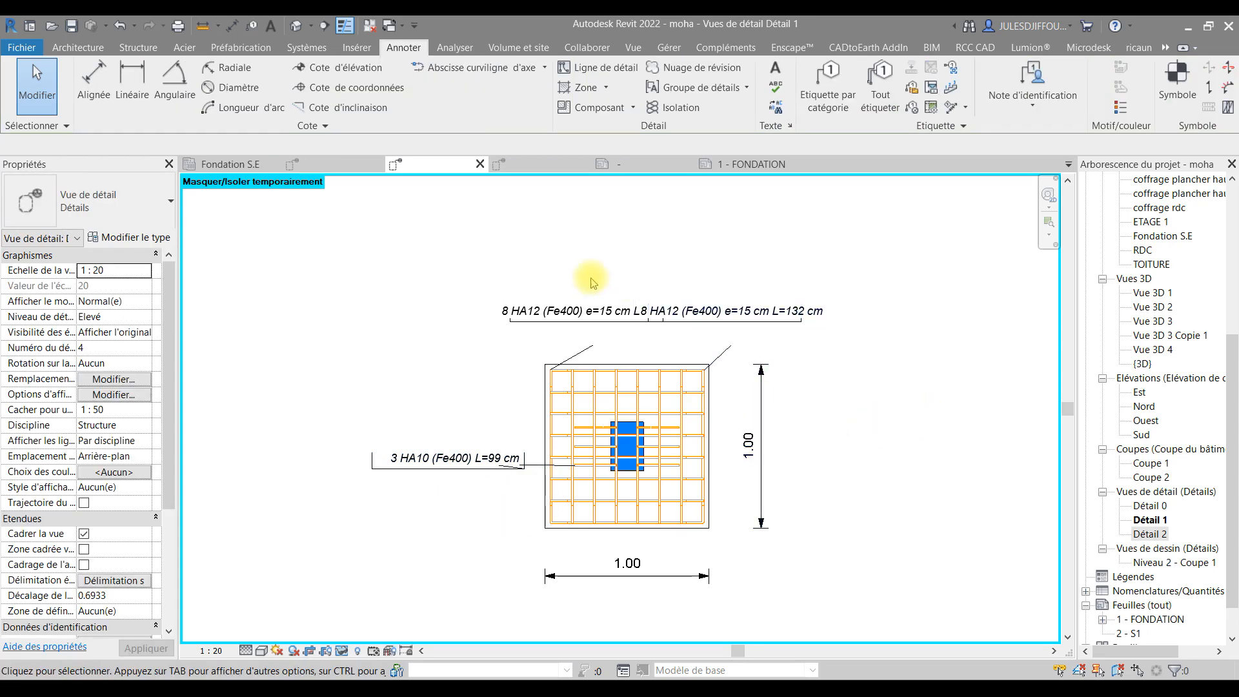
Shift the left HA12 tag further left, away from the other HA12 tag, and return to sheet 1 - FONDATION
left_click(510, 310)
left_click_drag(593, 346, 541, 349)
left_click(844, 238)
left_click(757, 166)
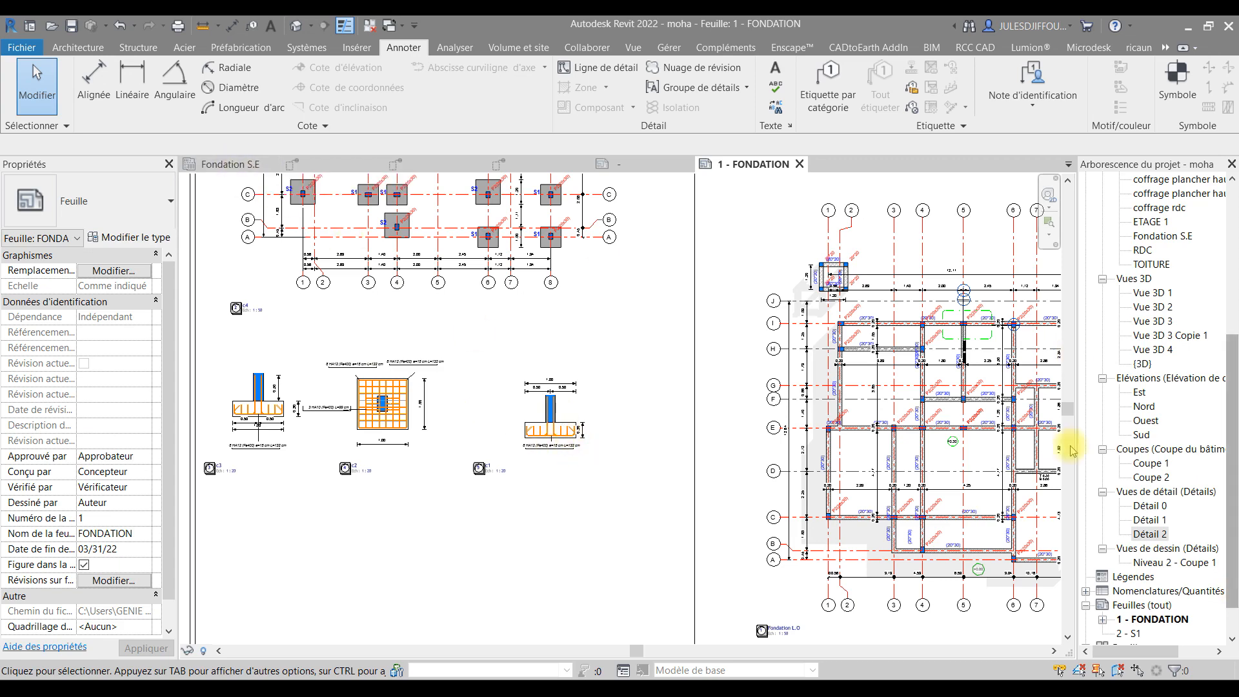
Open the default {3D} view and inspect the reinforcement of the isolated footings across the foundation
scroll(1189, 565, "down", 1)
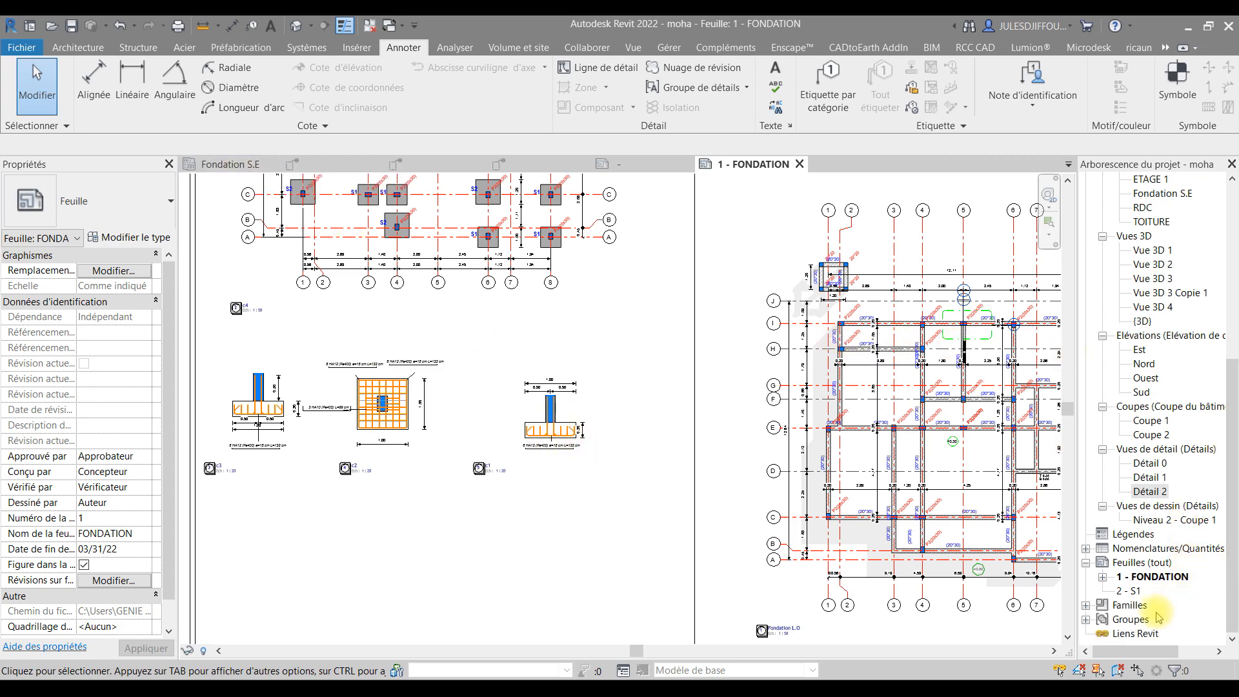
scroll(1153, 466, "up", 1)
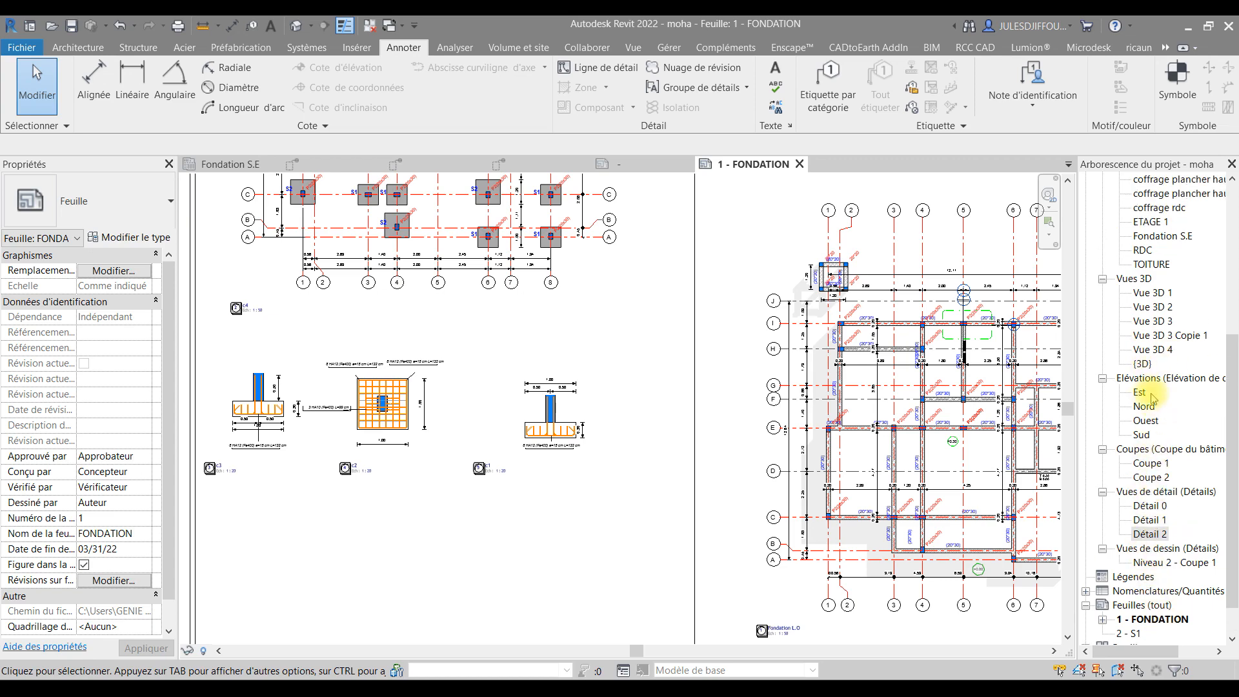
double_click(1144, 365)
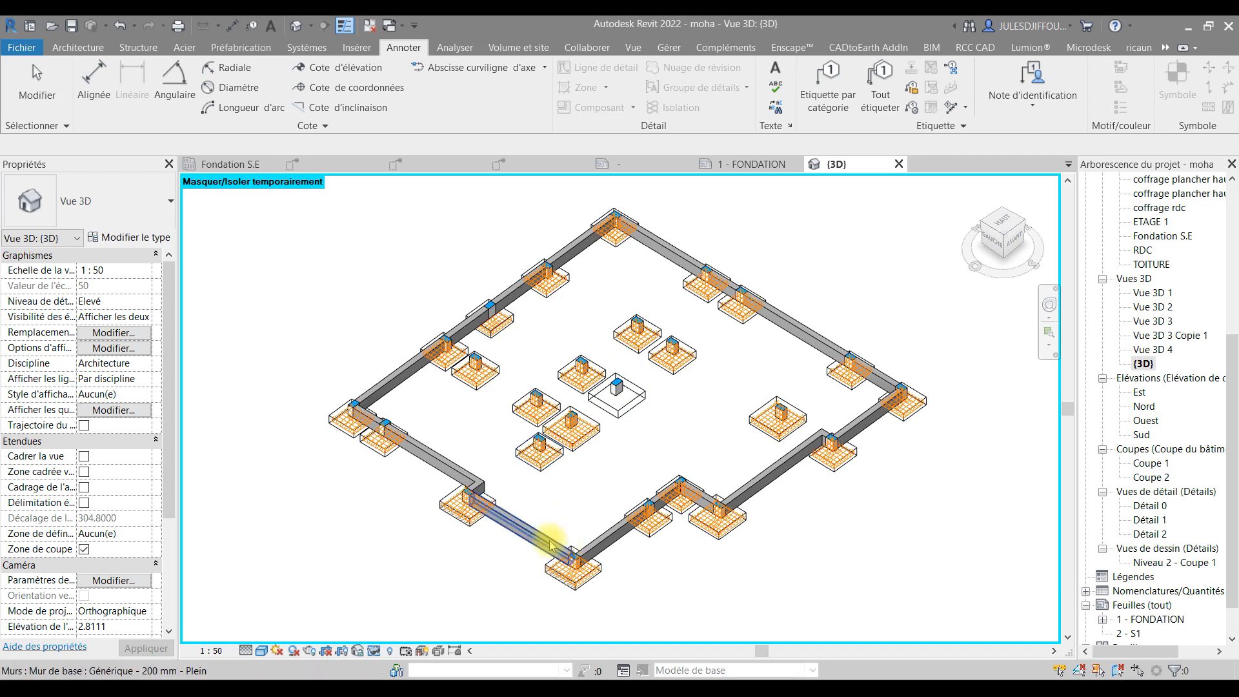
scroll(752, 310, "up", 3)
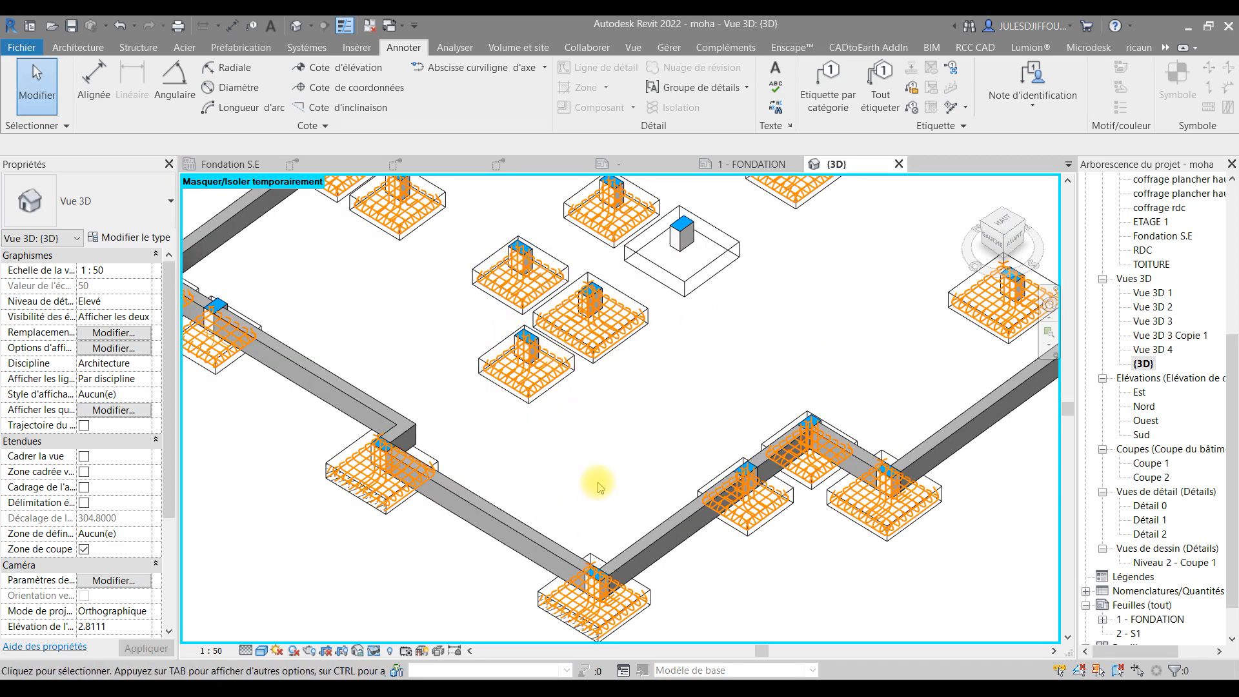
scroll(567, 434, "down", 3)
middle_click_drag(567, 443, 586, 449)
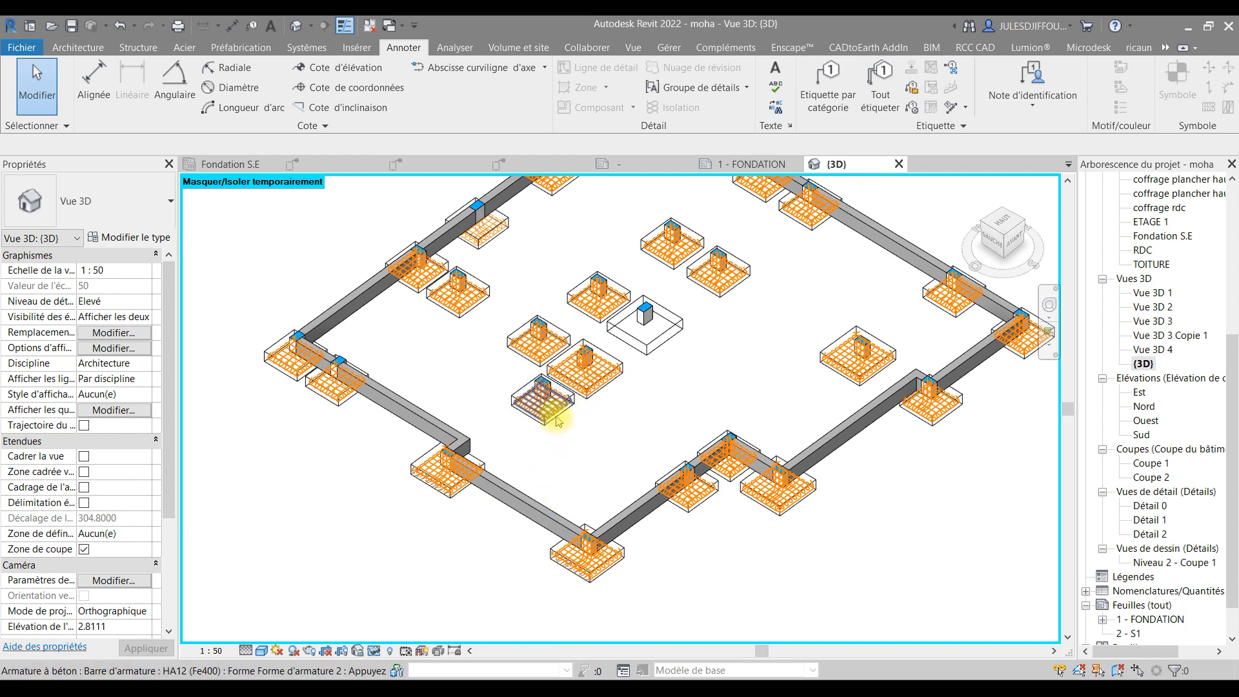
middle_click_drag(695, 376, 703, 420)
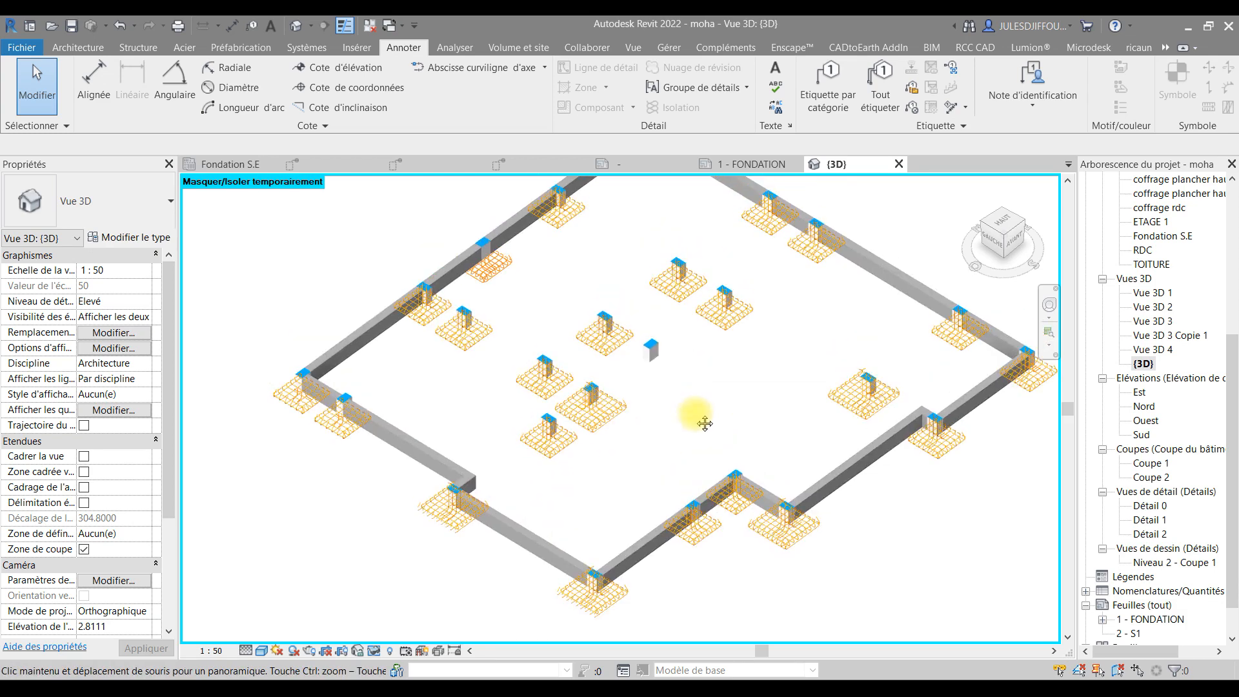